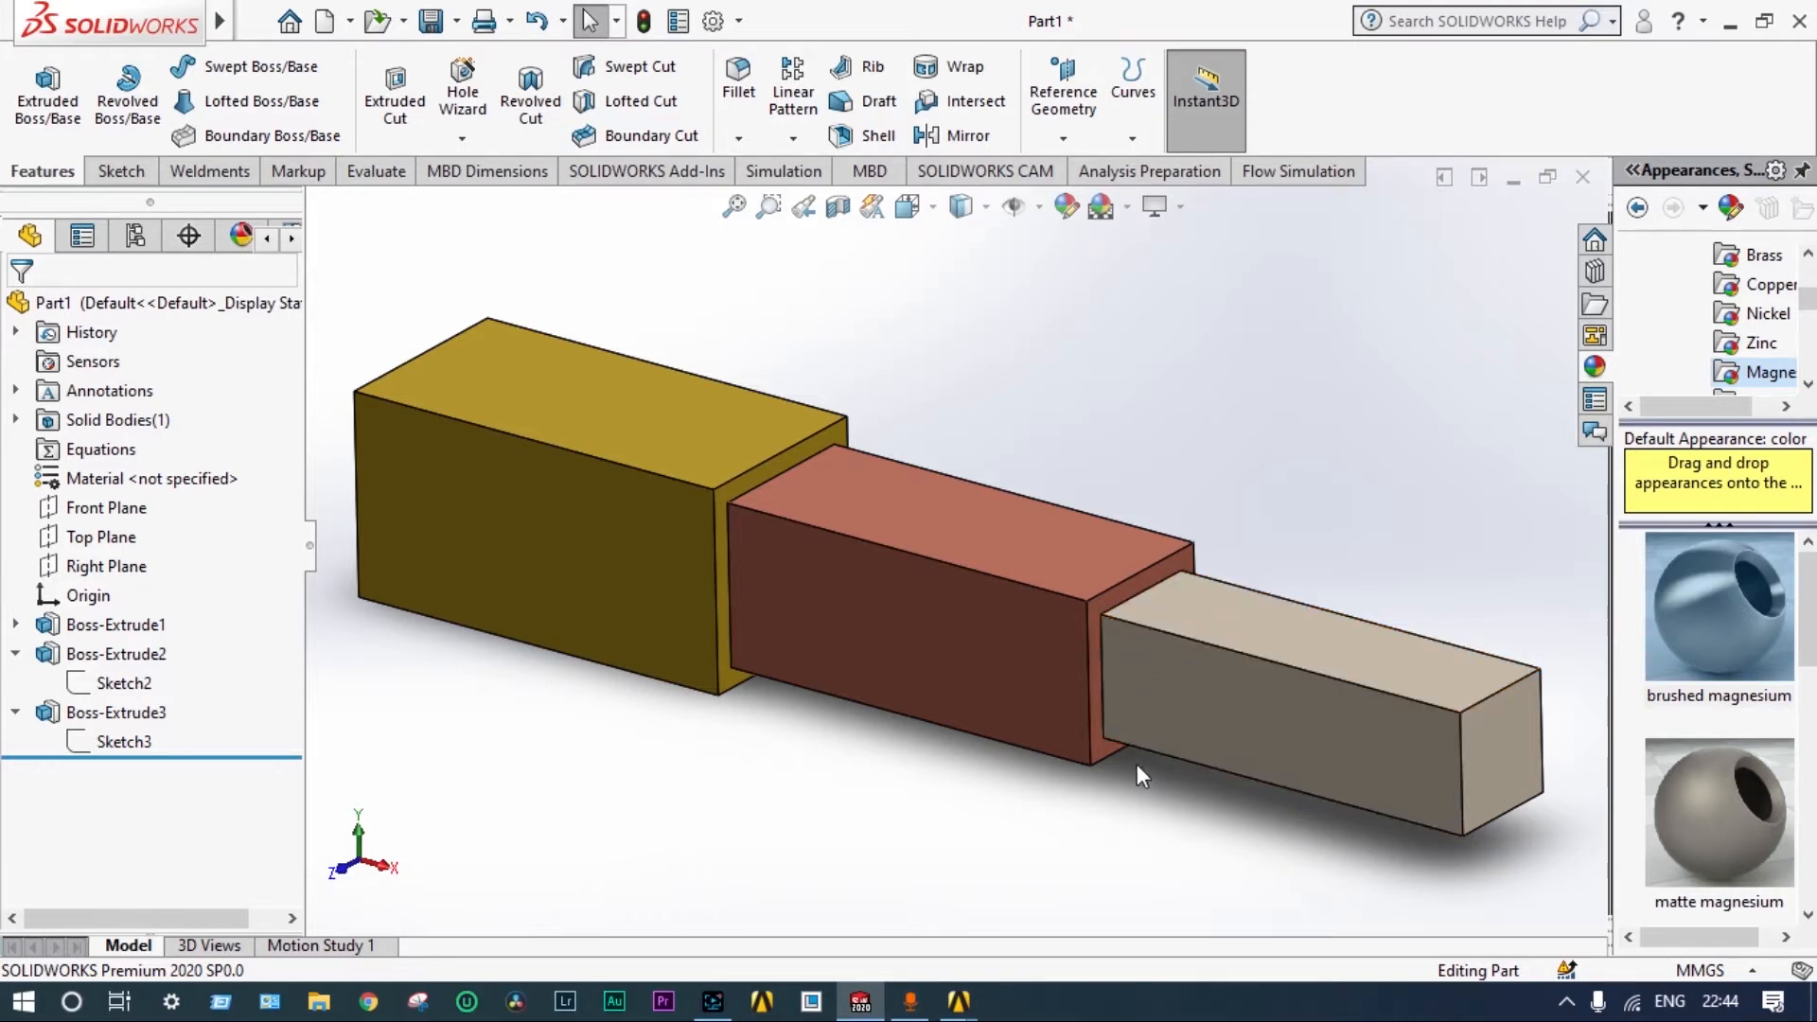
{"action": "middle_click_drag", "start_coordinate": [783, 735], "coordinate": [783, 727]}
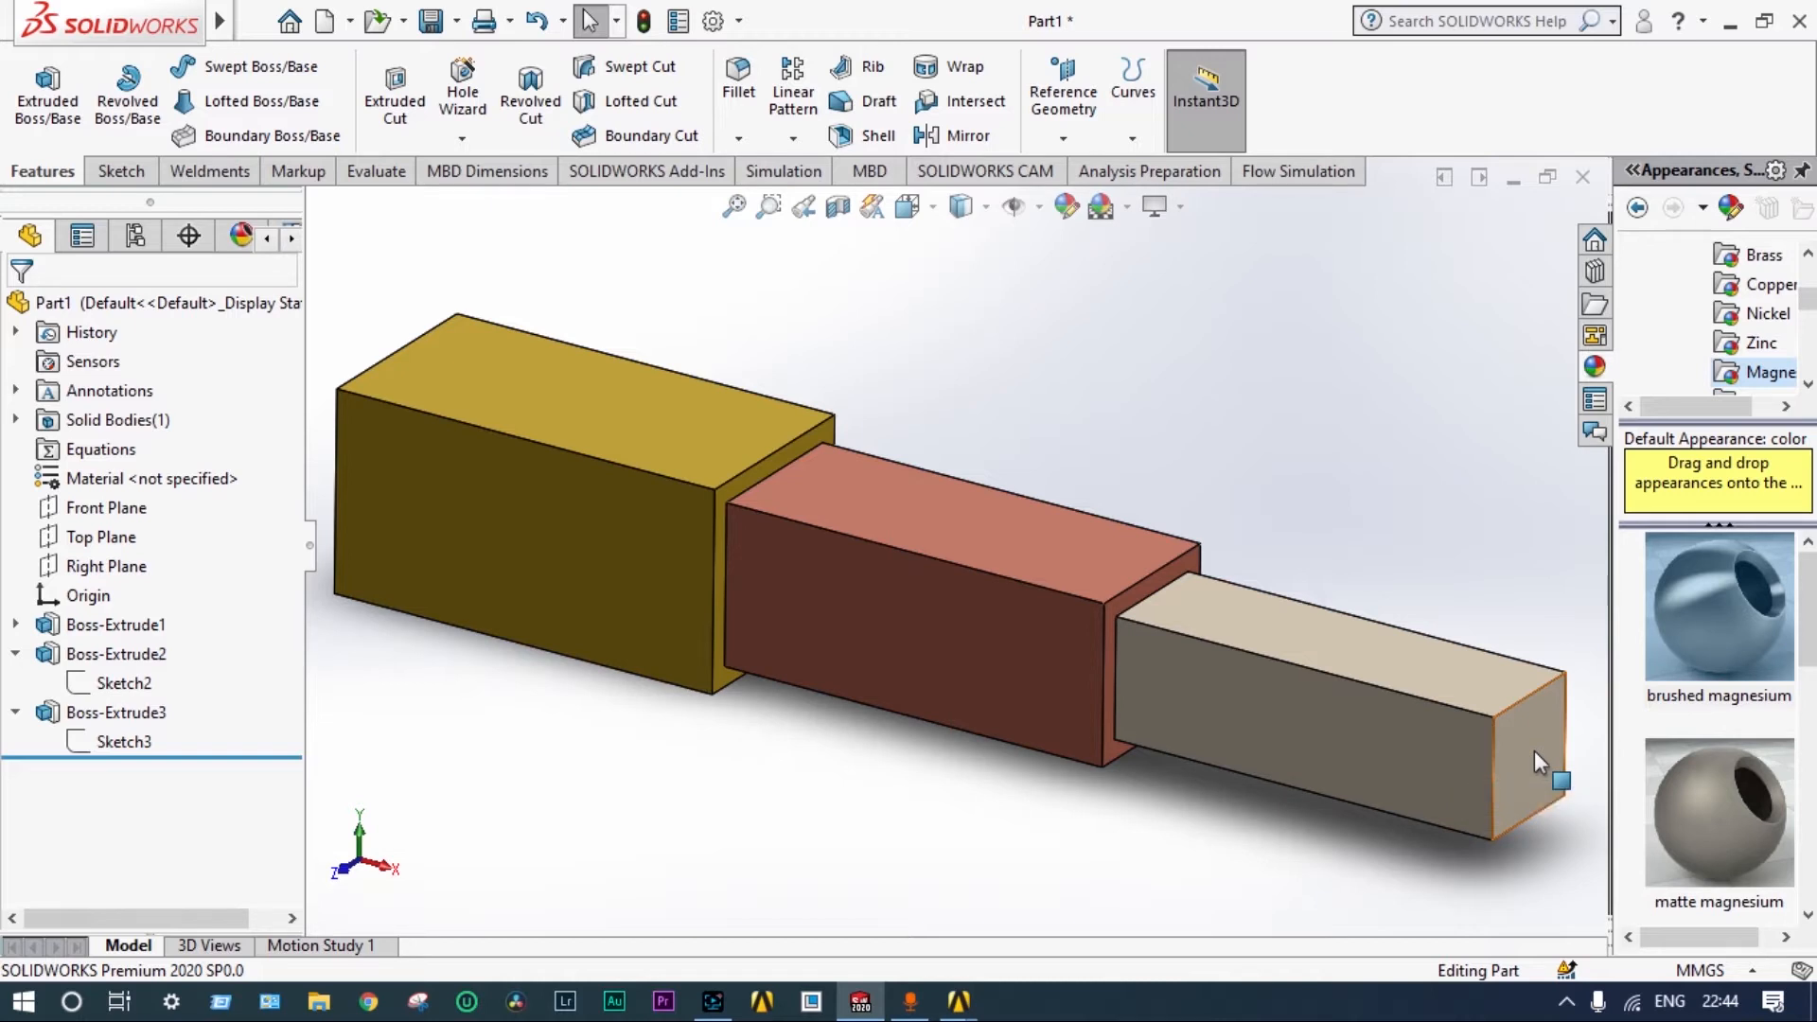
{"action": "key", "text": "f"}
{"action": "middle_click_drag", "start_coordinate": [1508, 650], "coordinate": [1492, 660]}
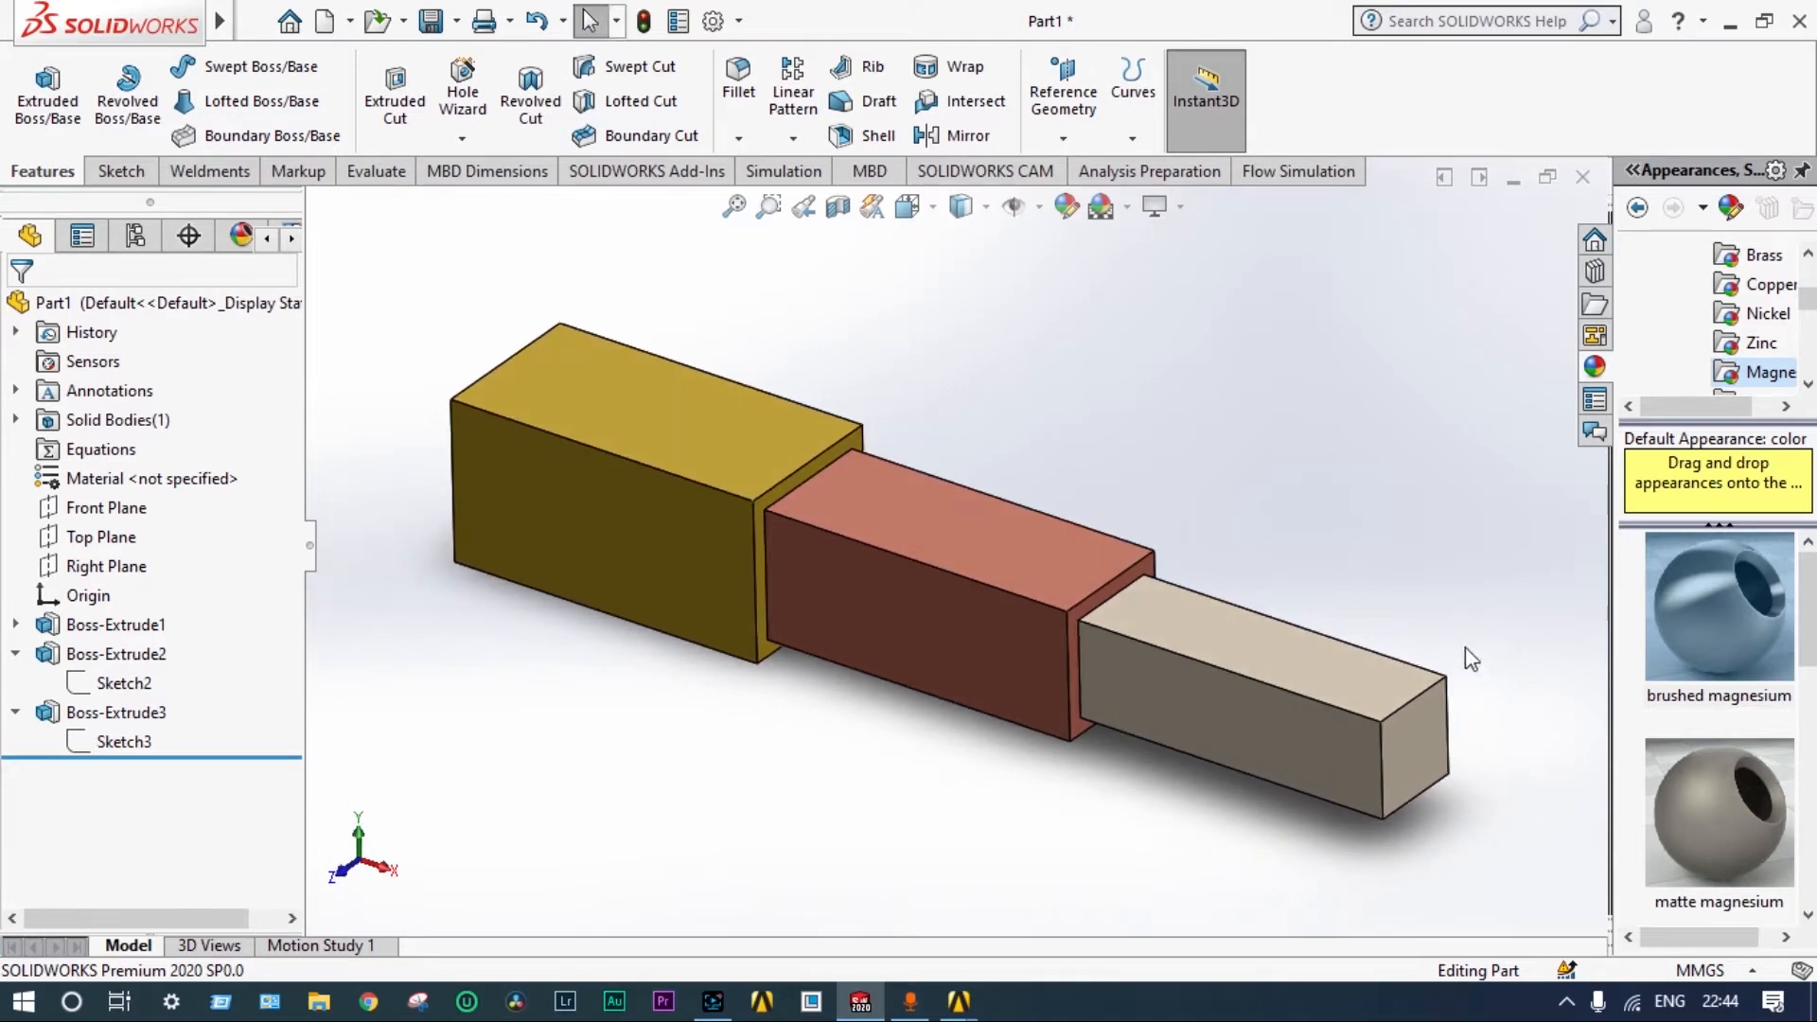
{"action": "scroll", "coordinate": [1229, 803], "scroll_direction": "down", "scroll_amount": 2}
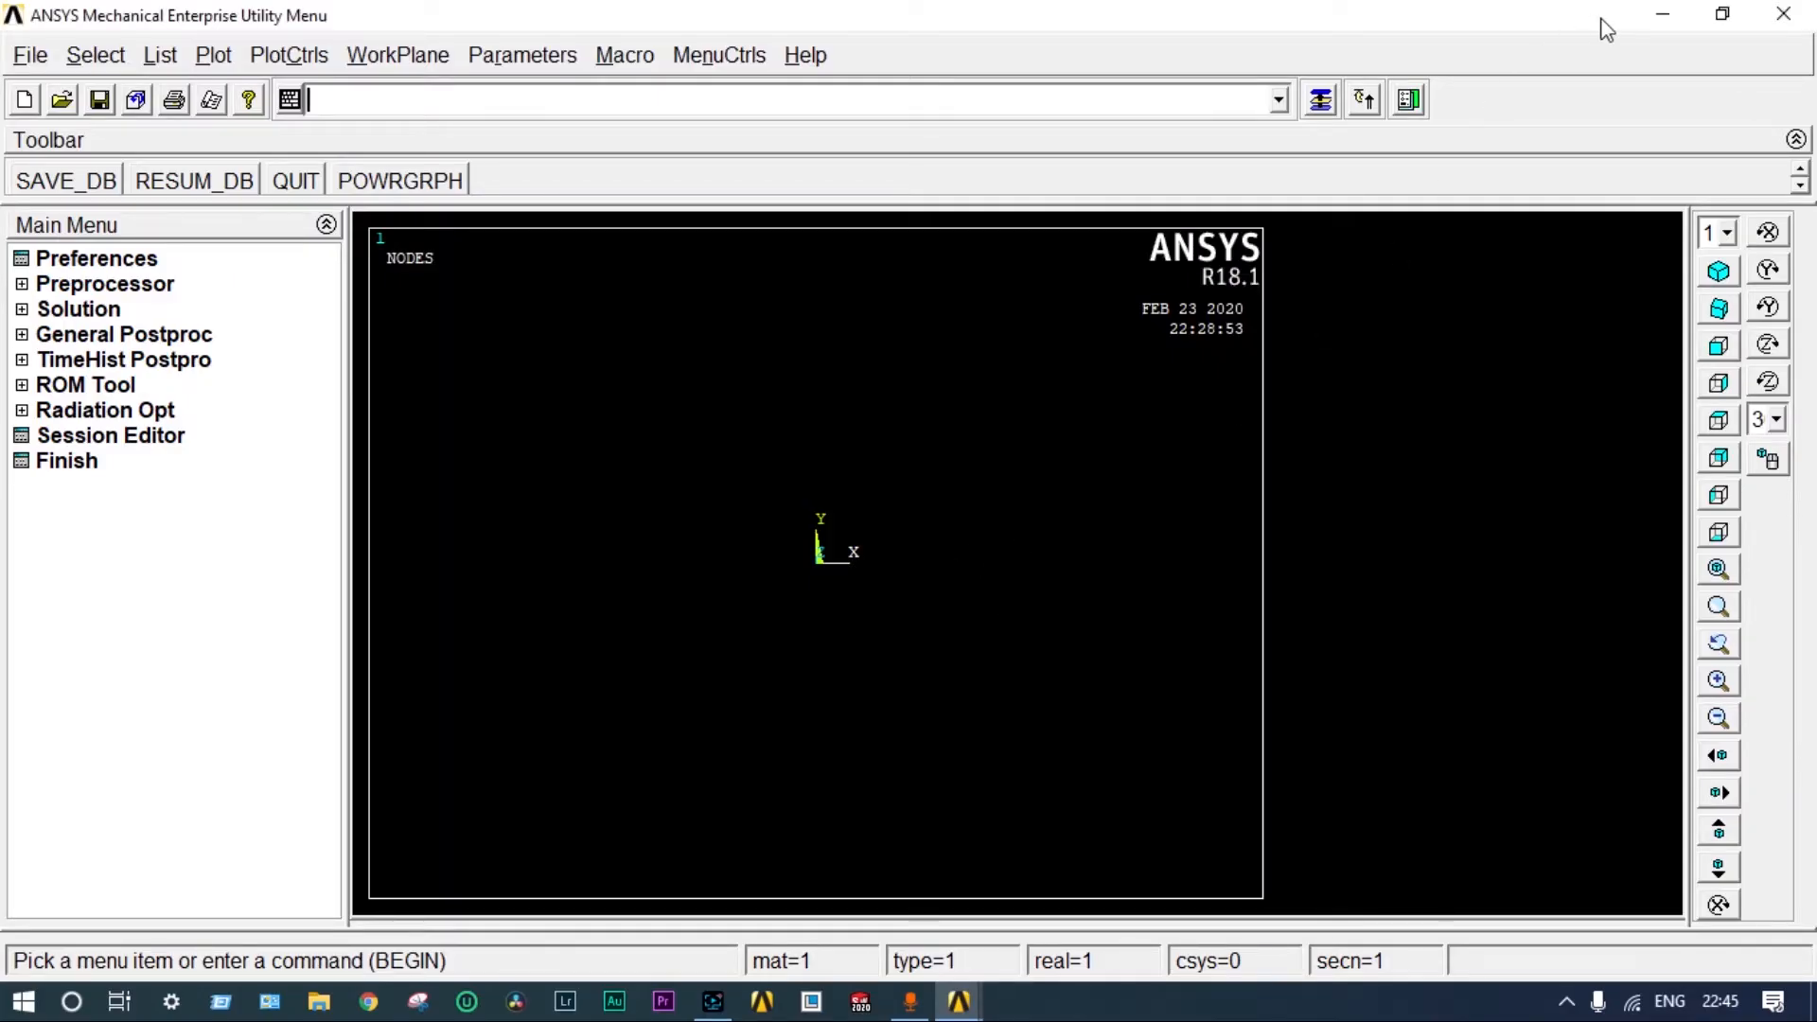
- Create a folder named Stepped Shaft on the Windows desktop
{"action": "left_click", "coordinate": [1661, 23]}
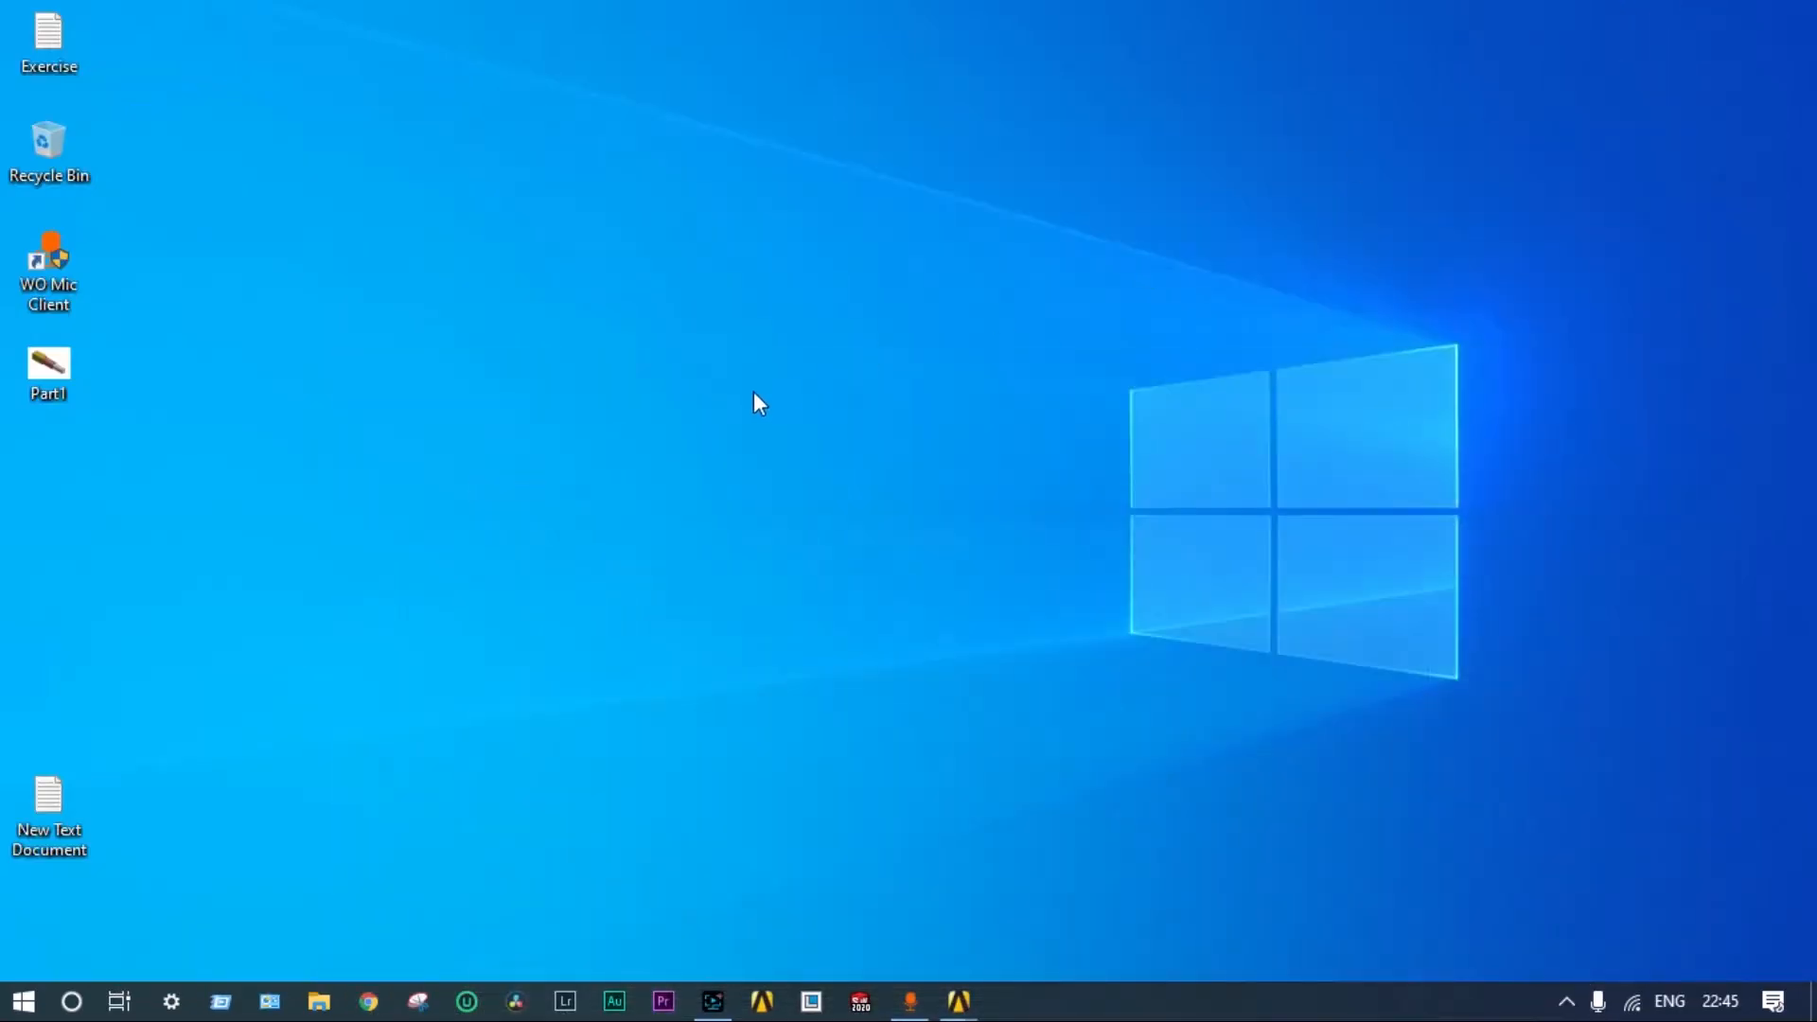
{"action": "right_click", "coordinate": [649, 394]}
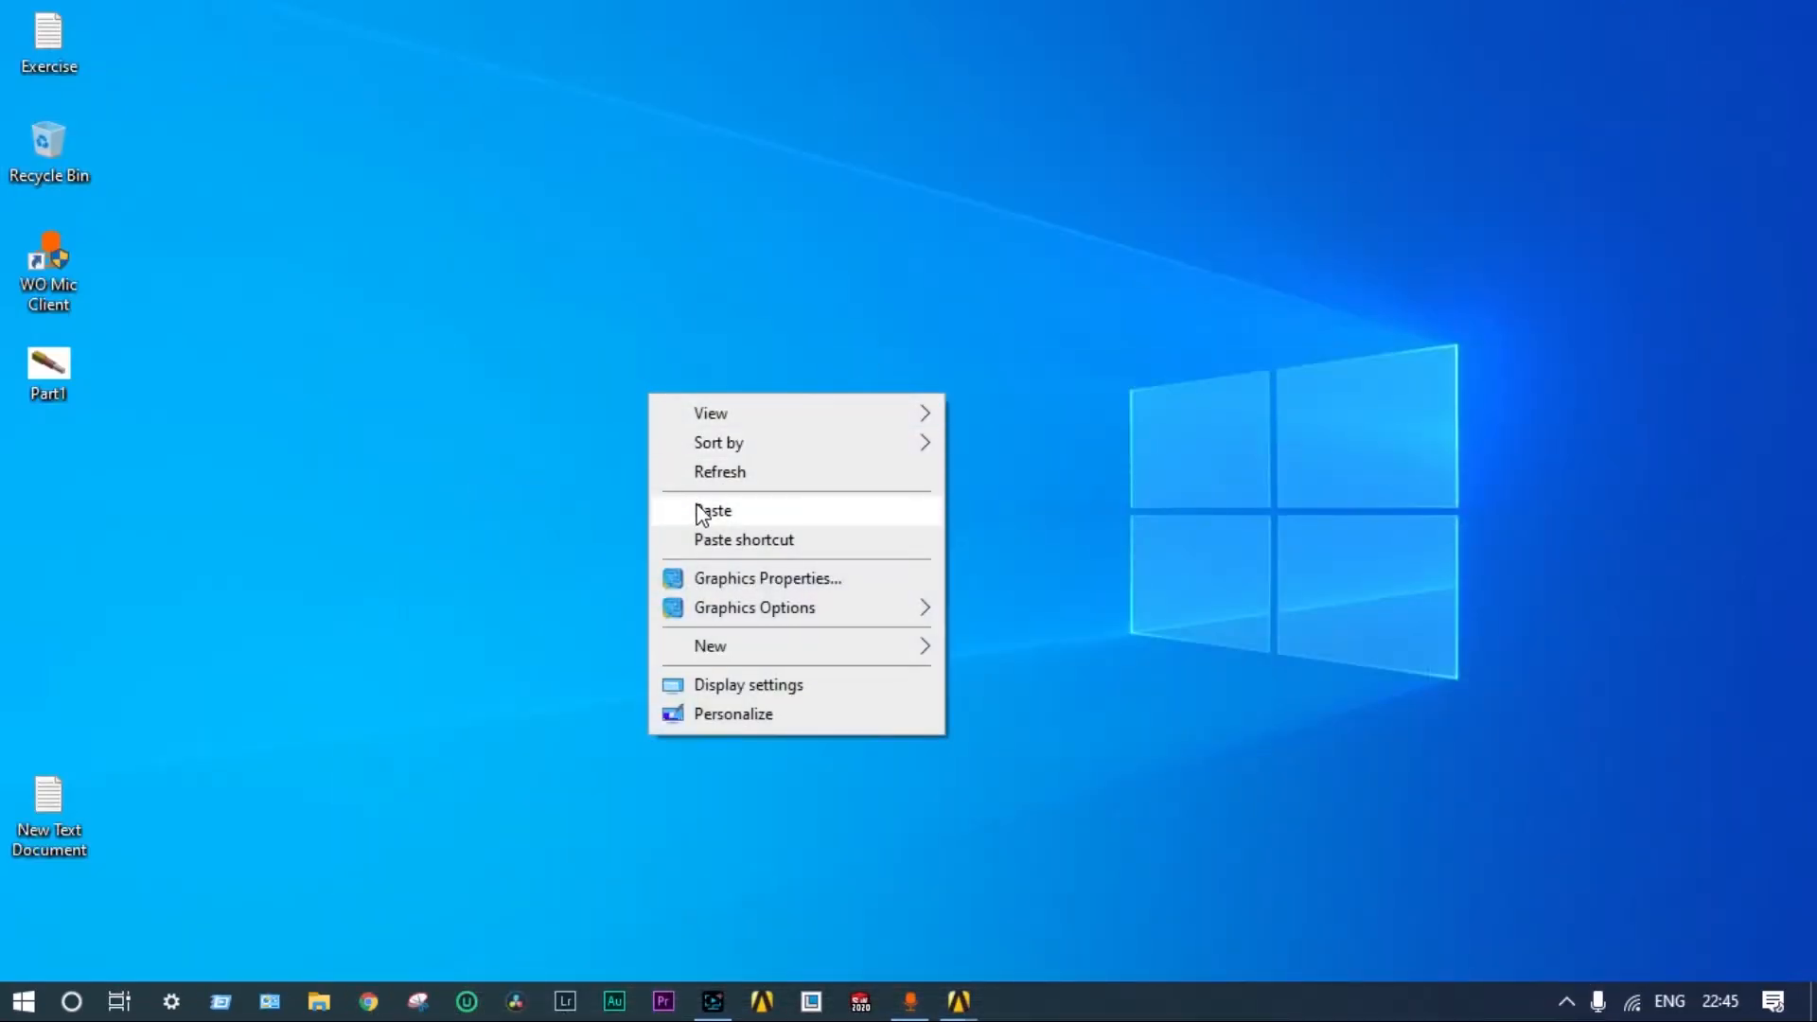
{"action": "mouse_move", "coordinate": [706, 644]}
{"action": "left_click", "coordinate": [999, 645]}
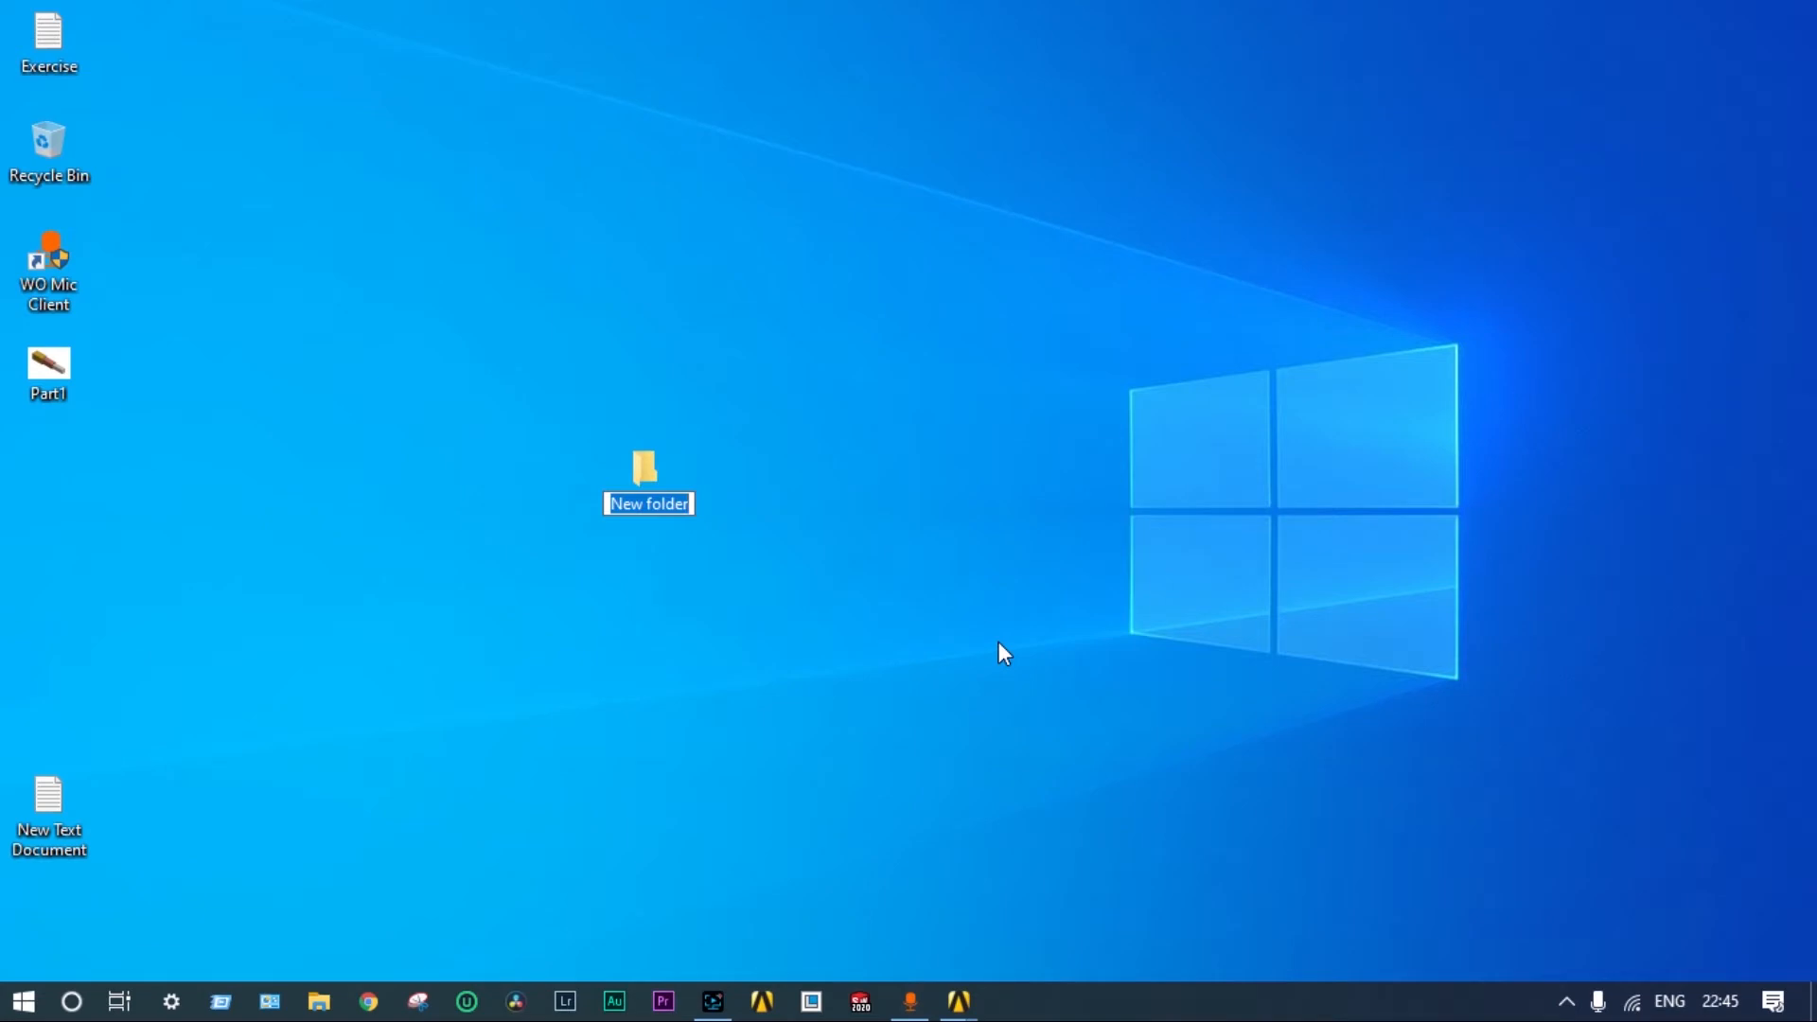
{"action": "type", "text": "Stepped Shaft"}
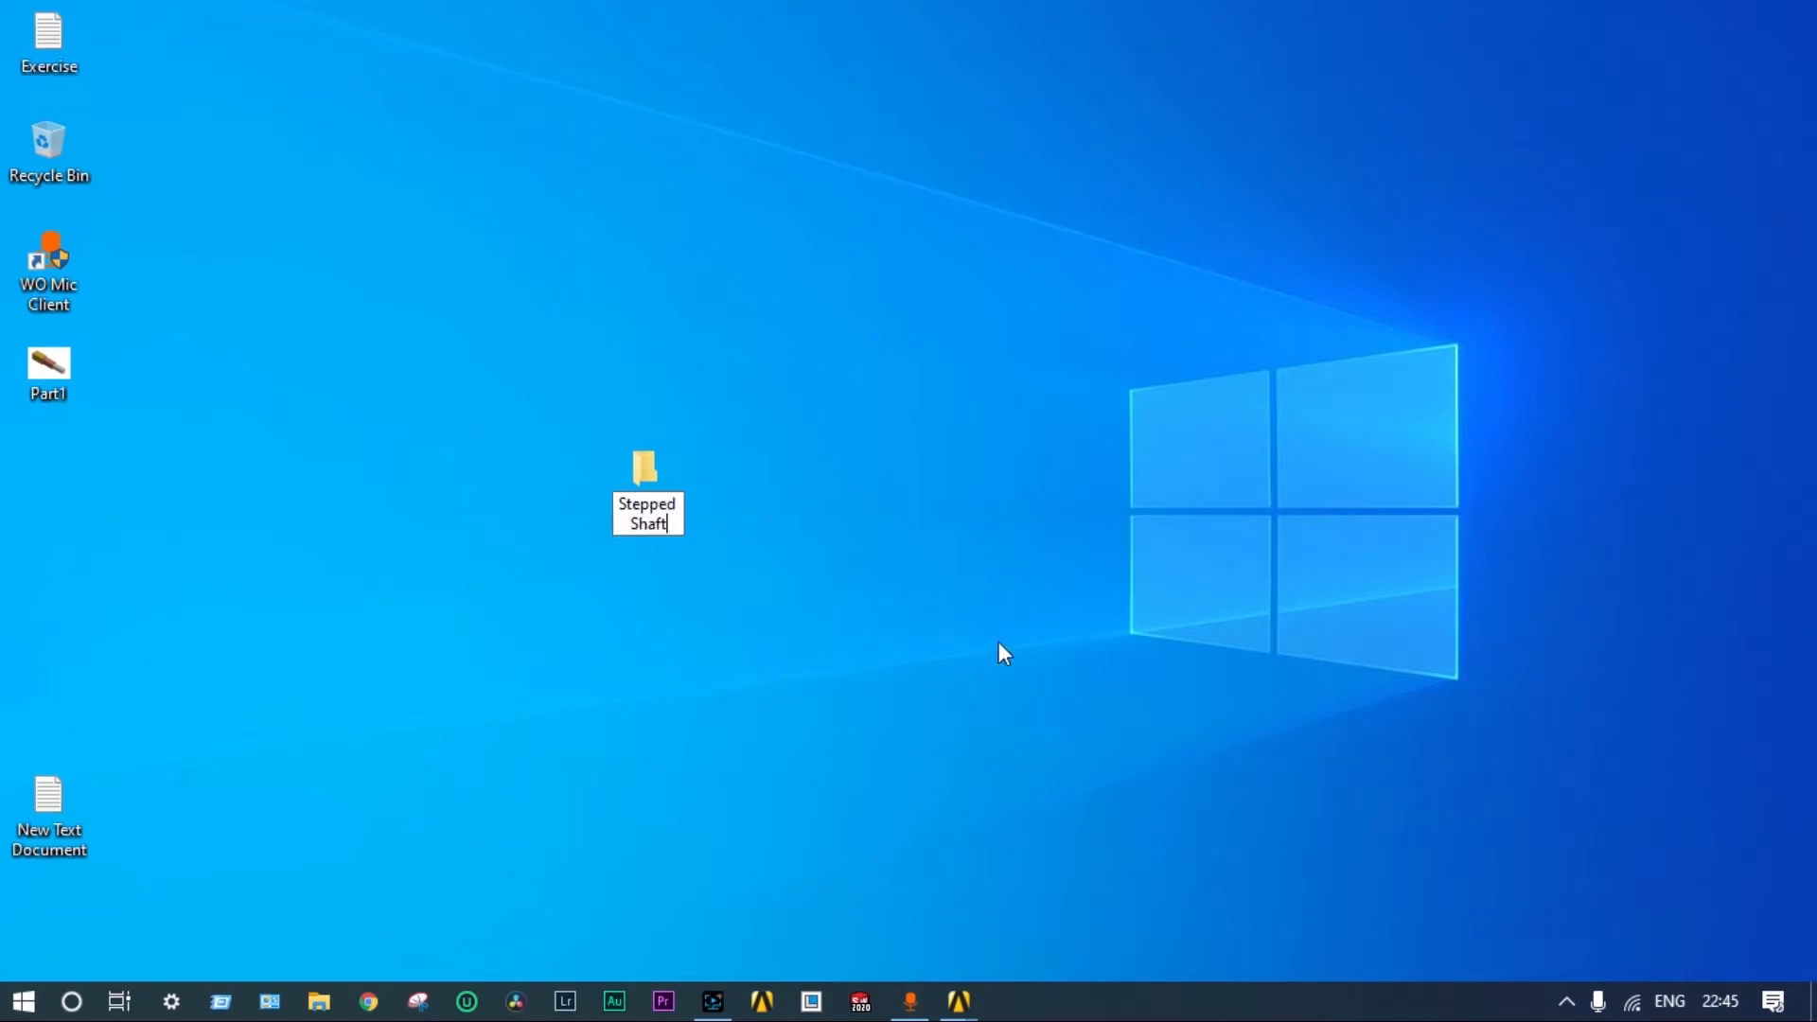
{"action": "key", "text": "Return"}
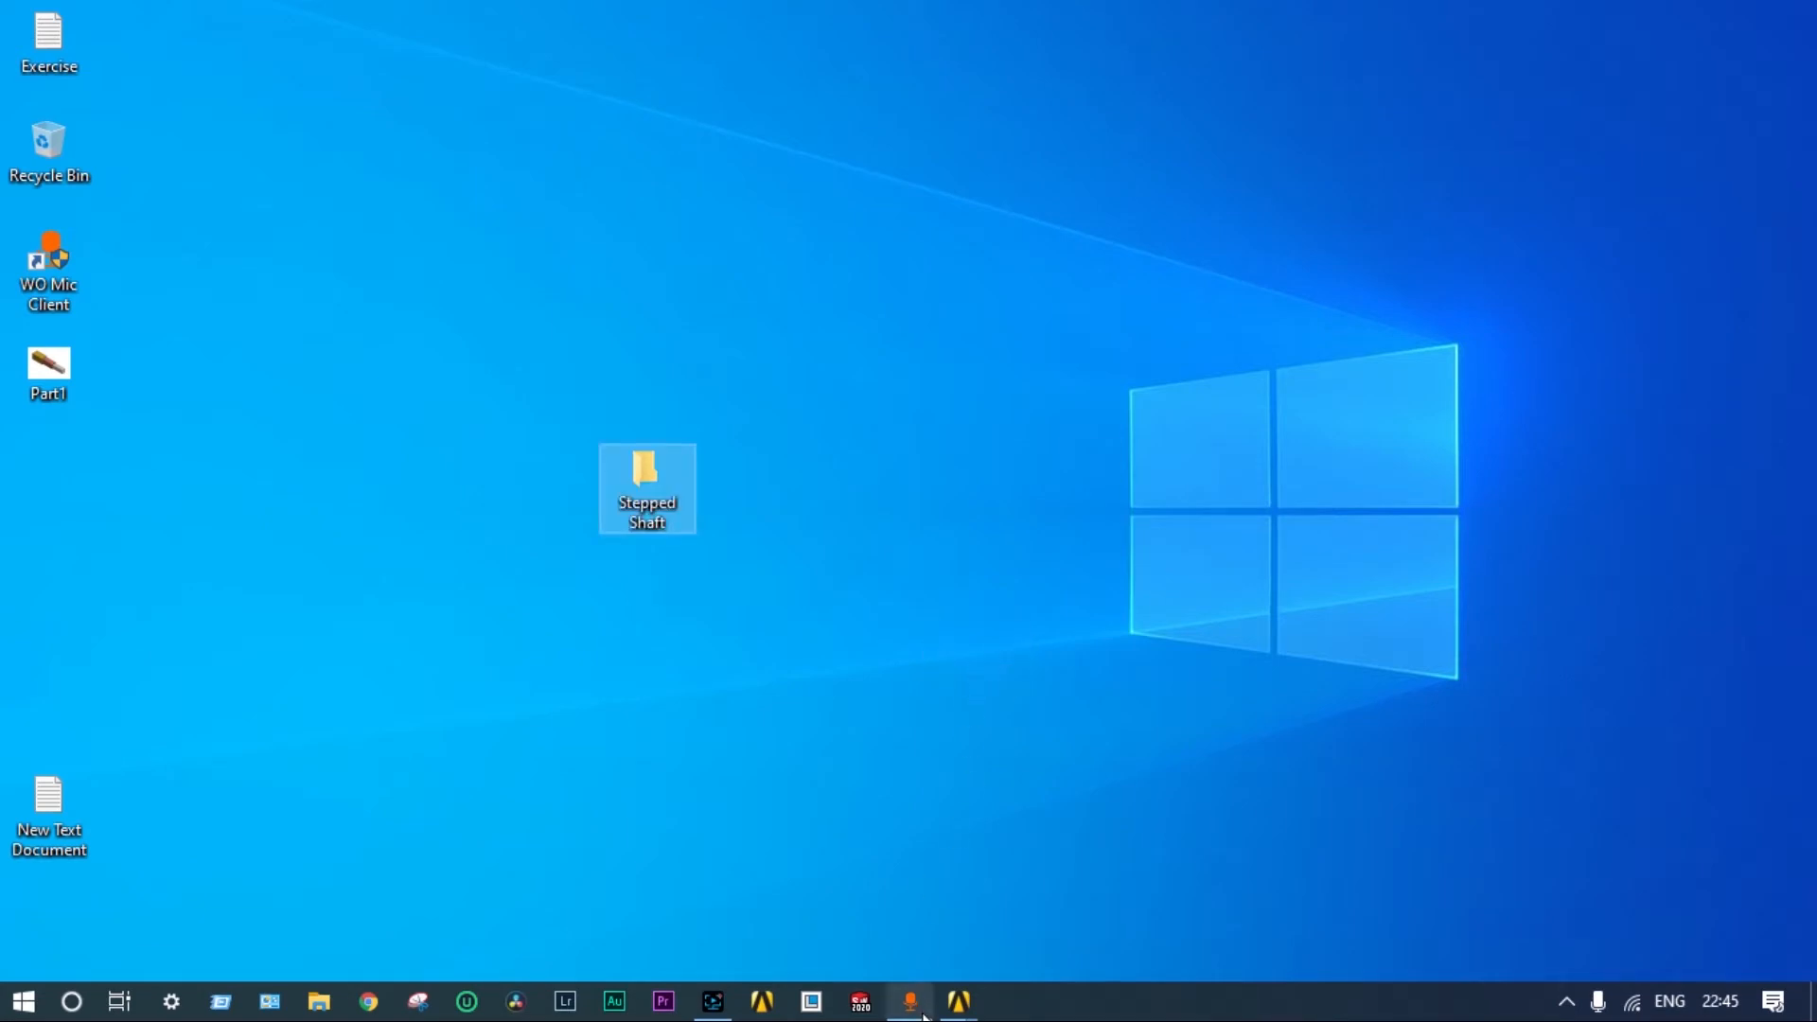
- Switch to ANSYS Mechanical and set the working directory to the Stepped Shaft folder on the desktop
{"action": "mouse_move", "coordinate": [957, 1008]}
{"action": "left_click", "coordinate": [1012, 961]}
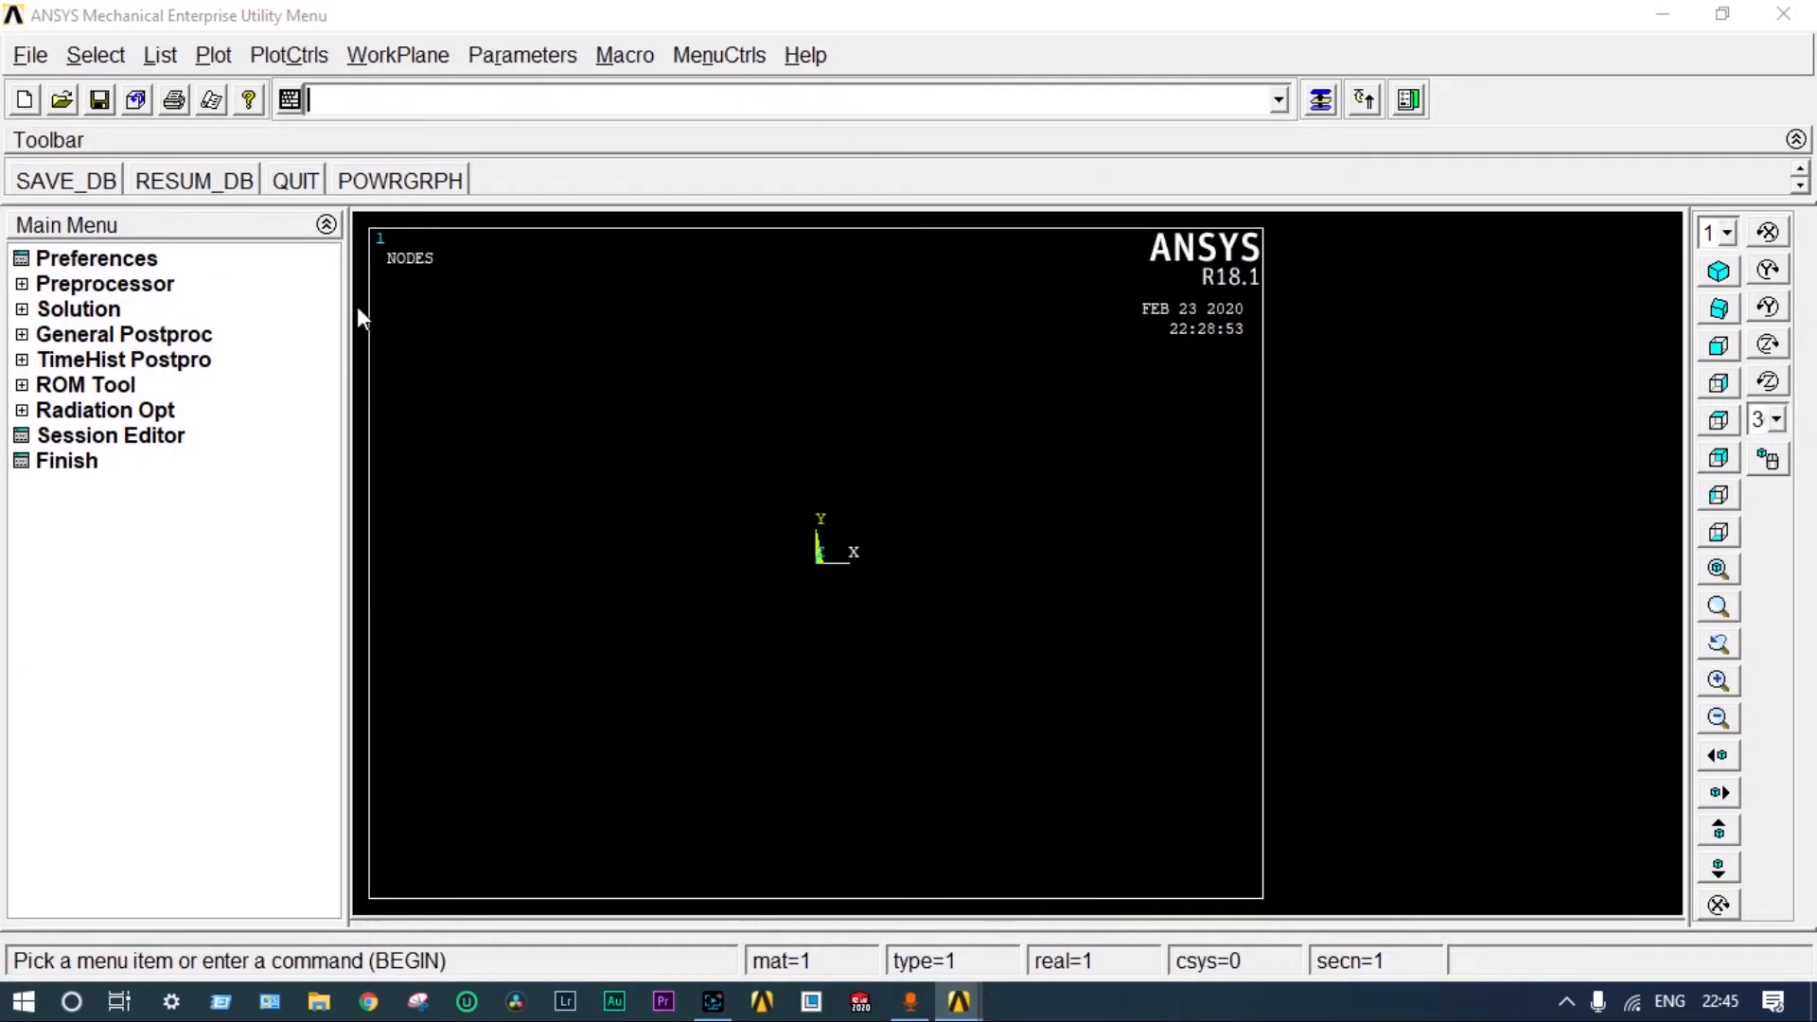
{"action": "left_click", "coordinate": [32, 57]}
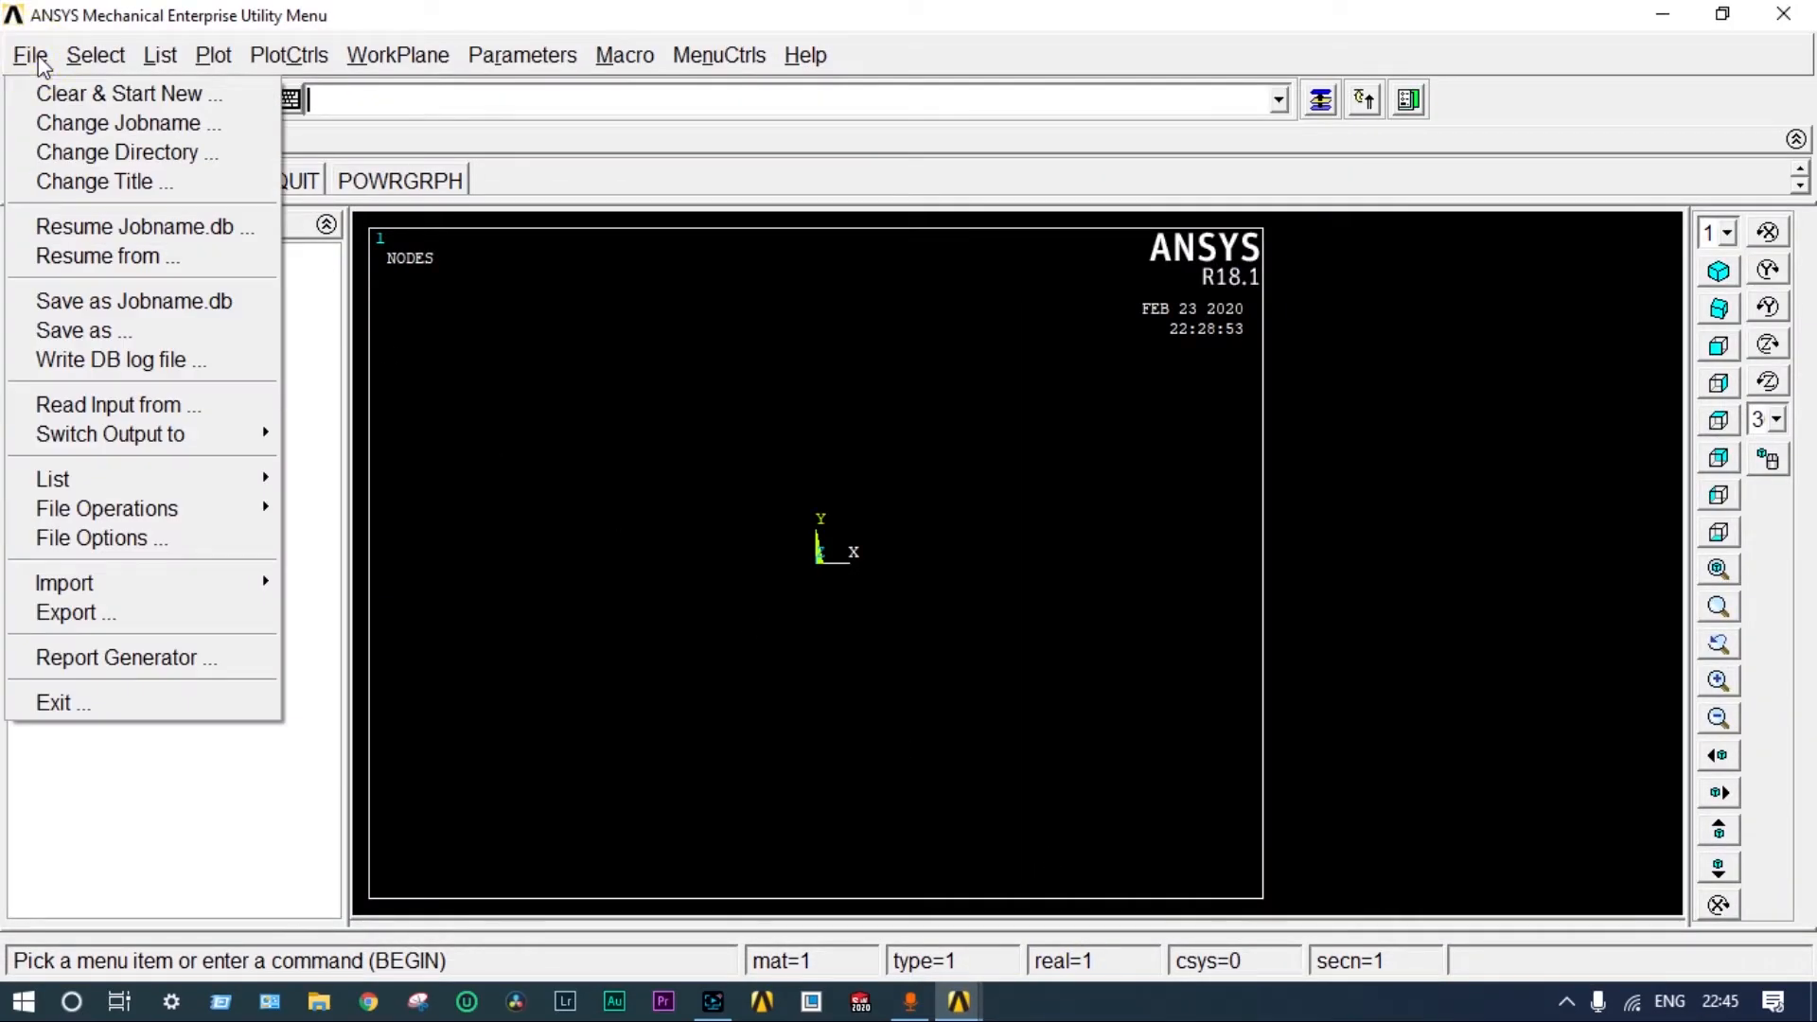
{"action": "left_click", "coordinate": [71, 148]}
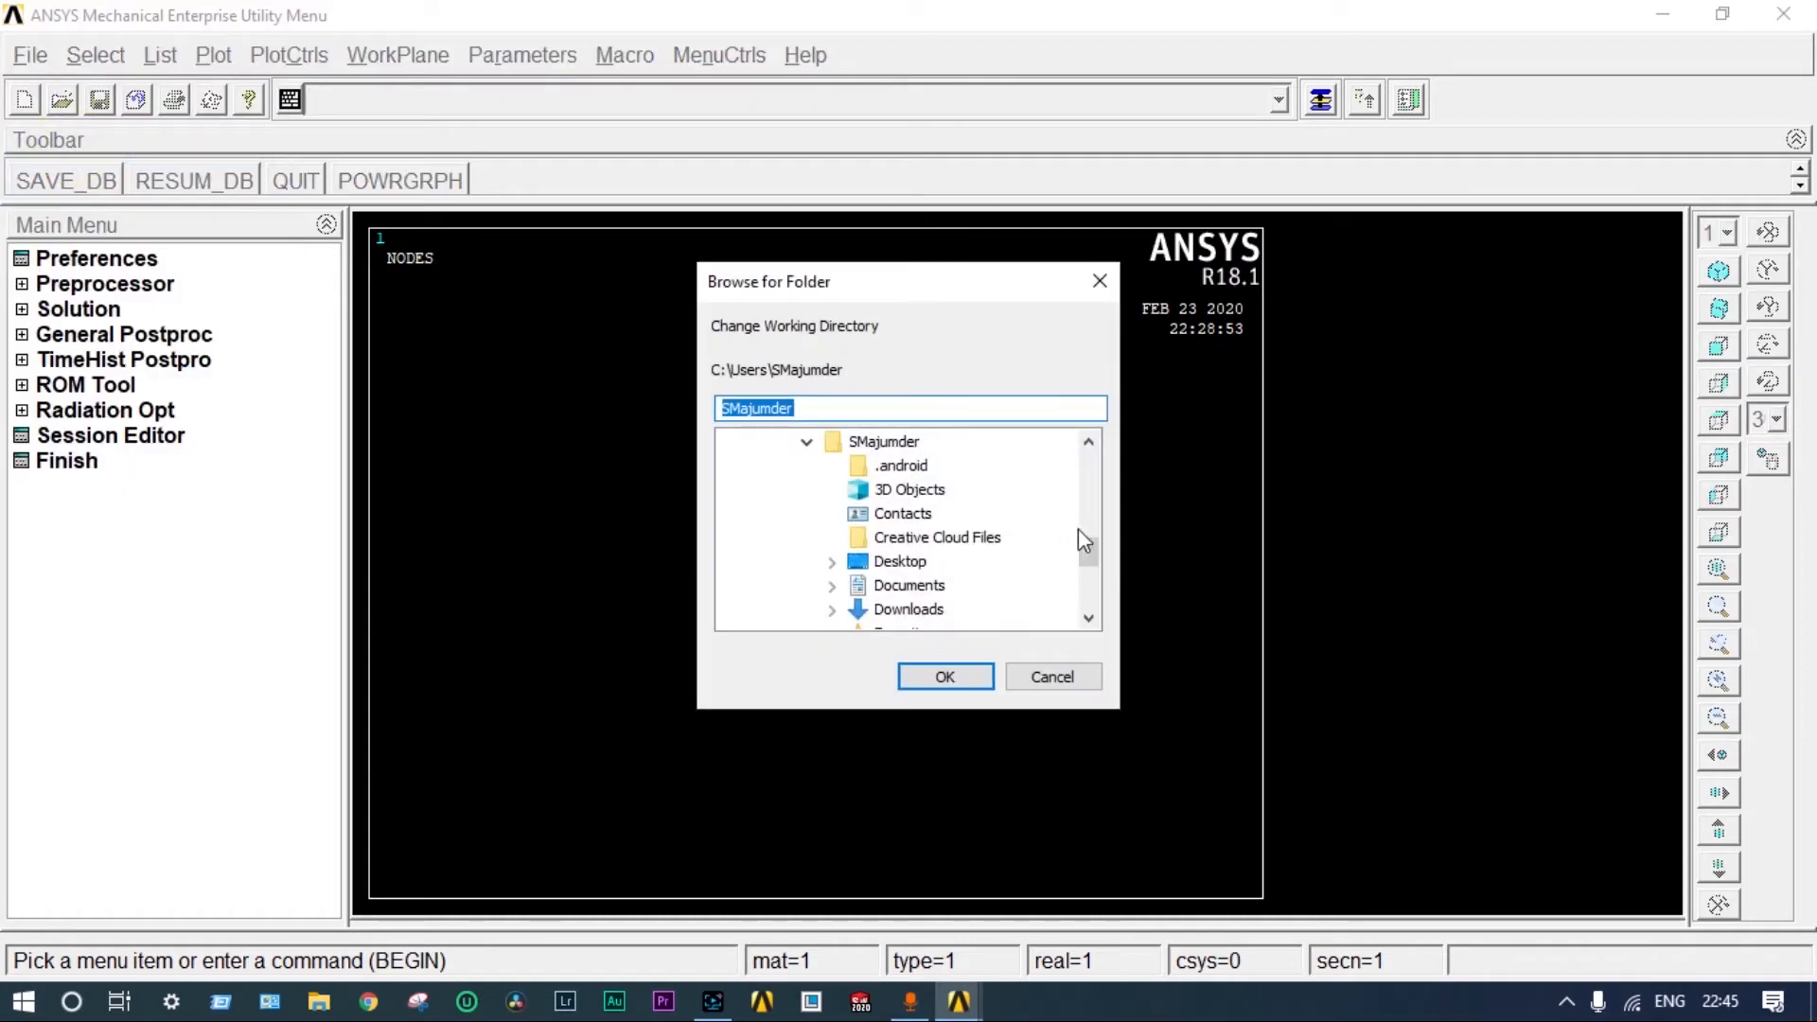
{"action": "left_click_drag", "start_coordinate": [1090, 555], "coordinate": [1089, 608]}
{"action": "left_click", "coordinate": [845, 609]}
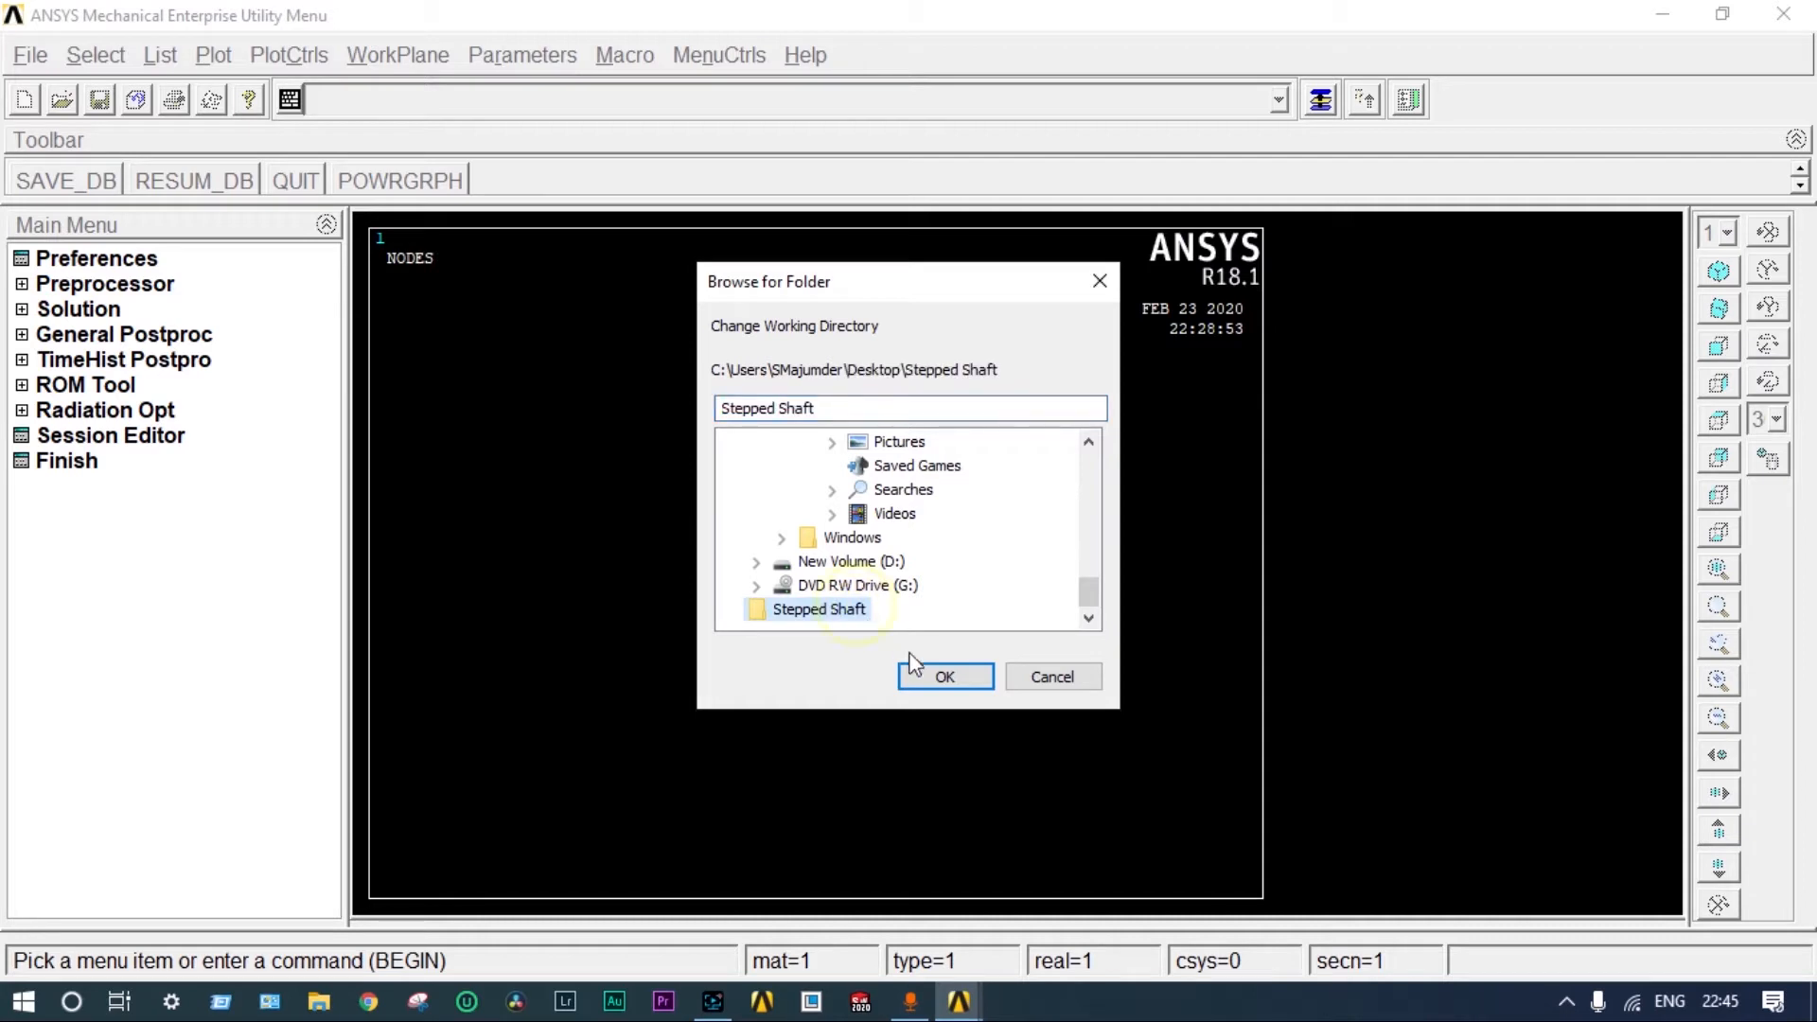
{"action": "left_click", "coordinate": [937, 686]}
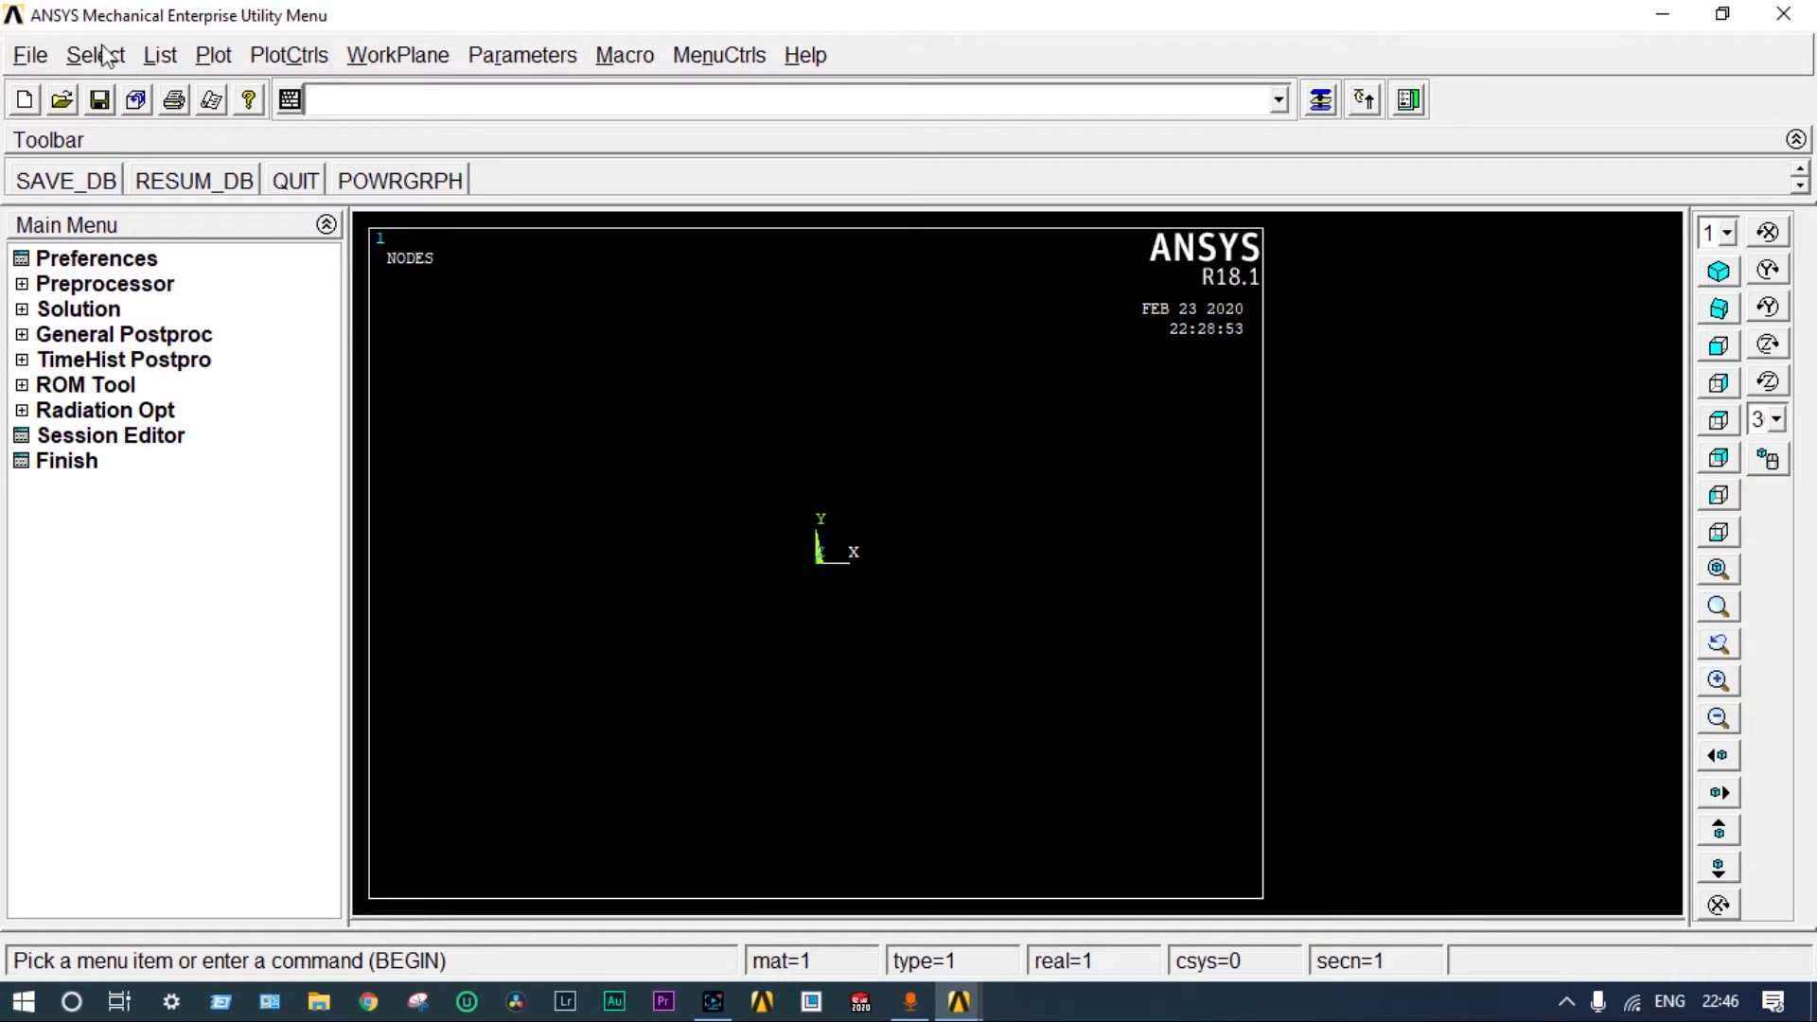
- Set the analysis title to FEA Tapered Bar and replot the graphics window
{"action": "left_click", "coordinate": [31, 57]}
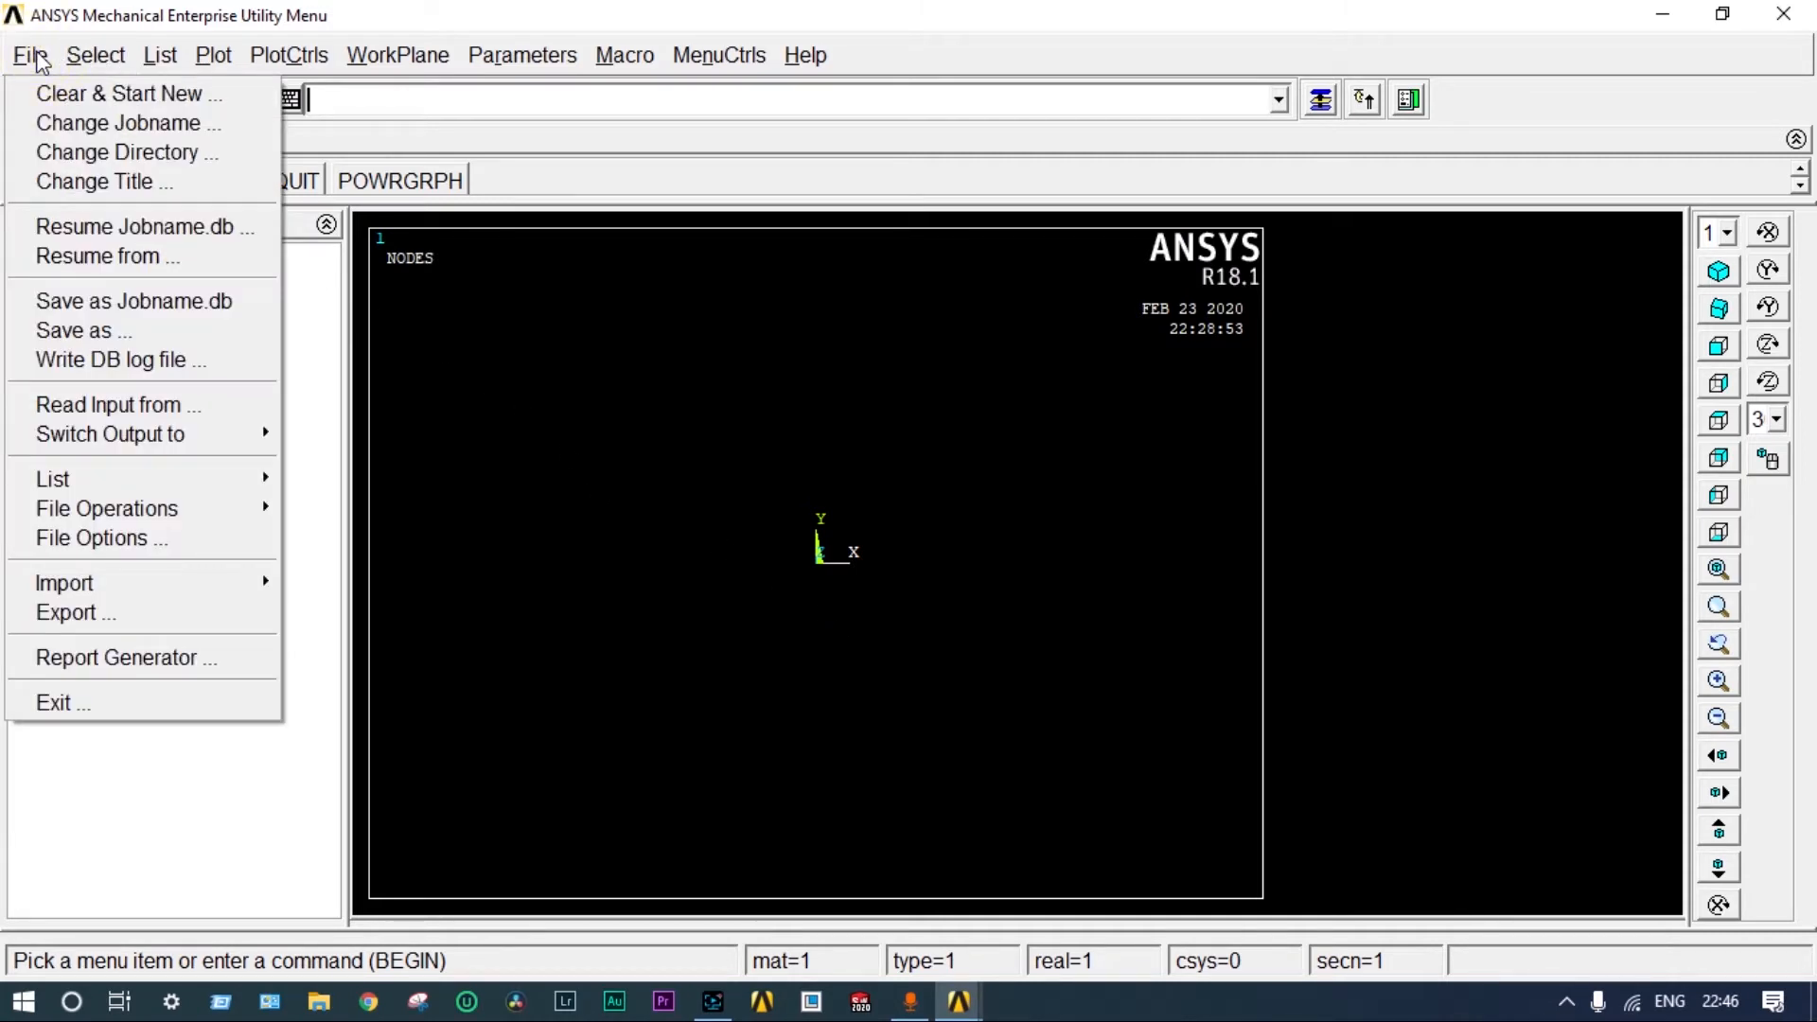
{"action": "left_click", "coordinate": [65, 181]}
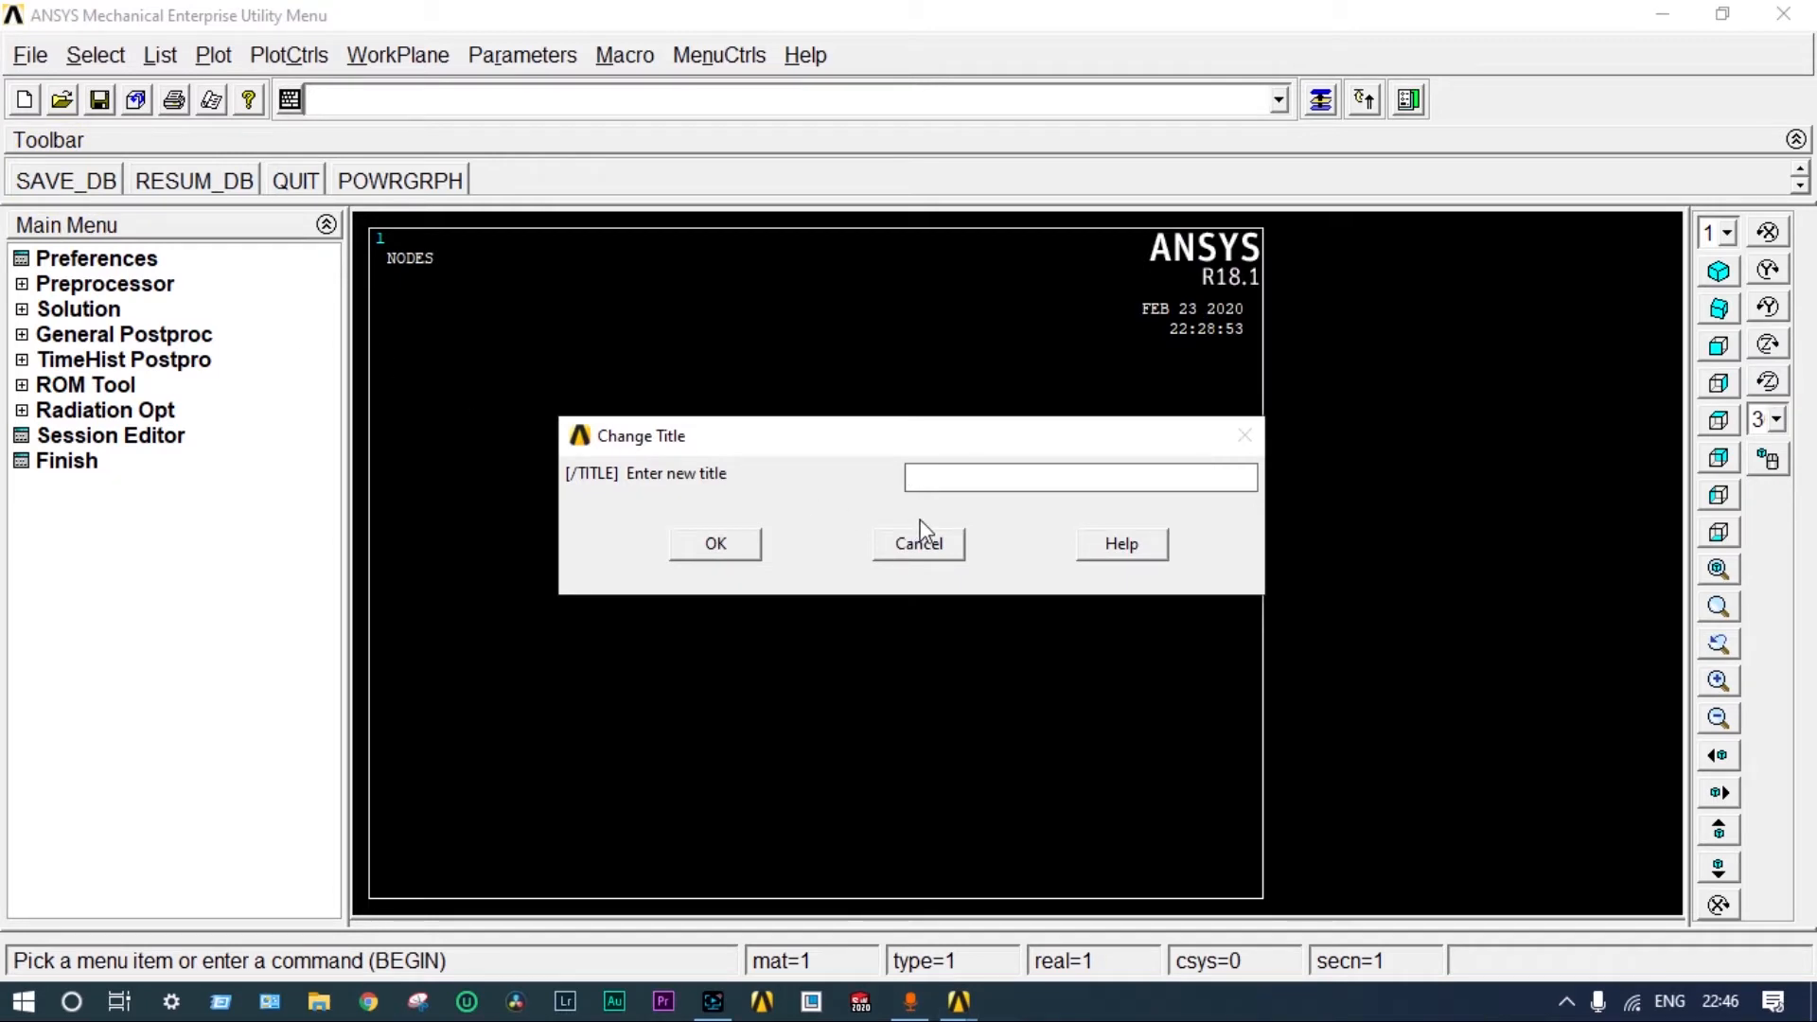
{"action": "type", "text": "FEA Tapered Bar"}
{"action": "left_click", "coordinate": [732, 545]}
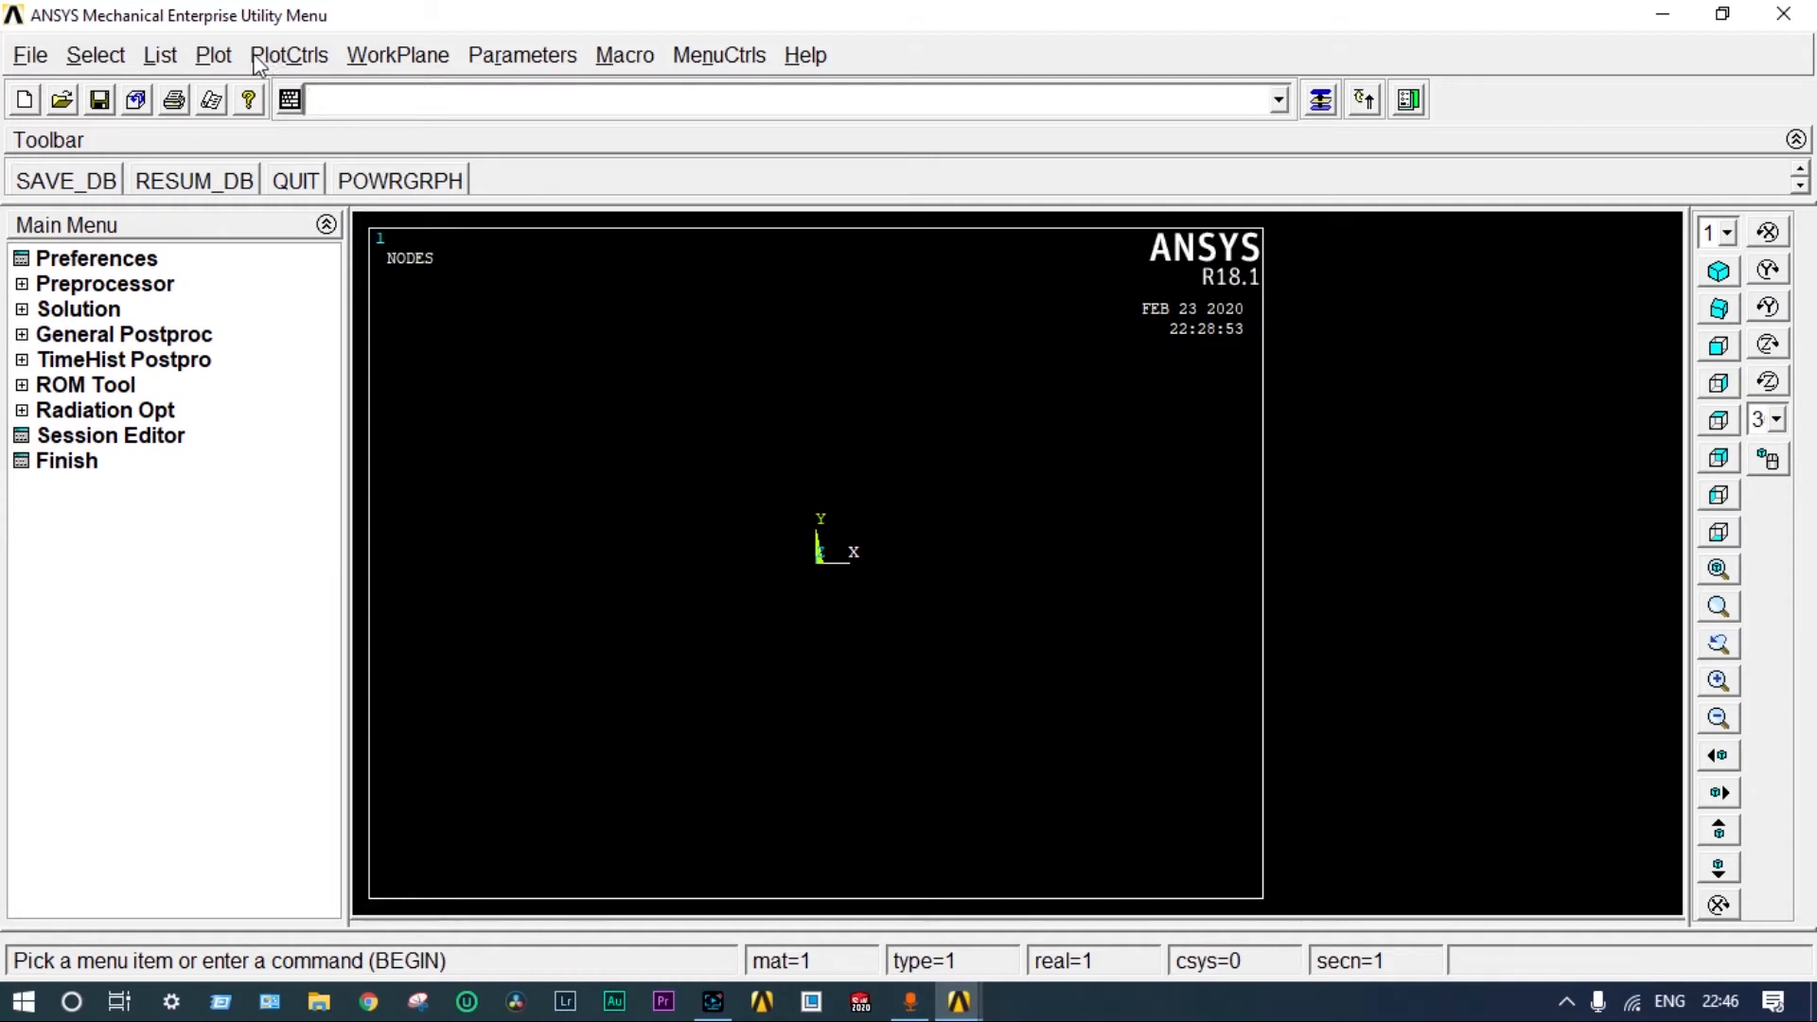
{"action": "left_click", "coordinate": [213, 55]}
{"action": "left_click", "coordinate": [225, 95]}
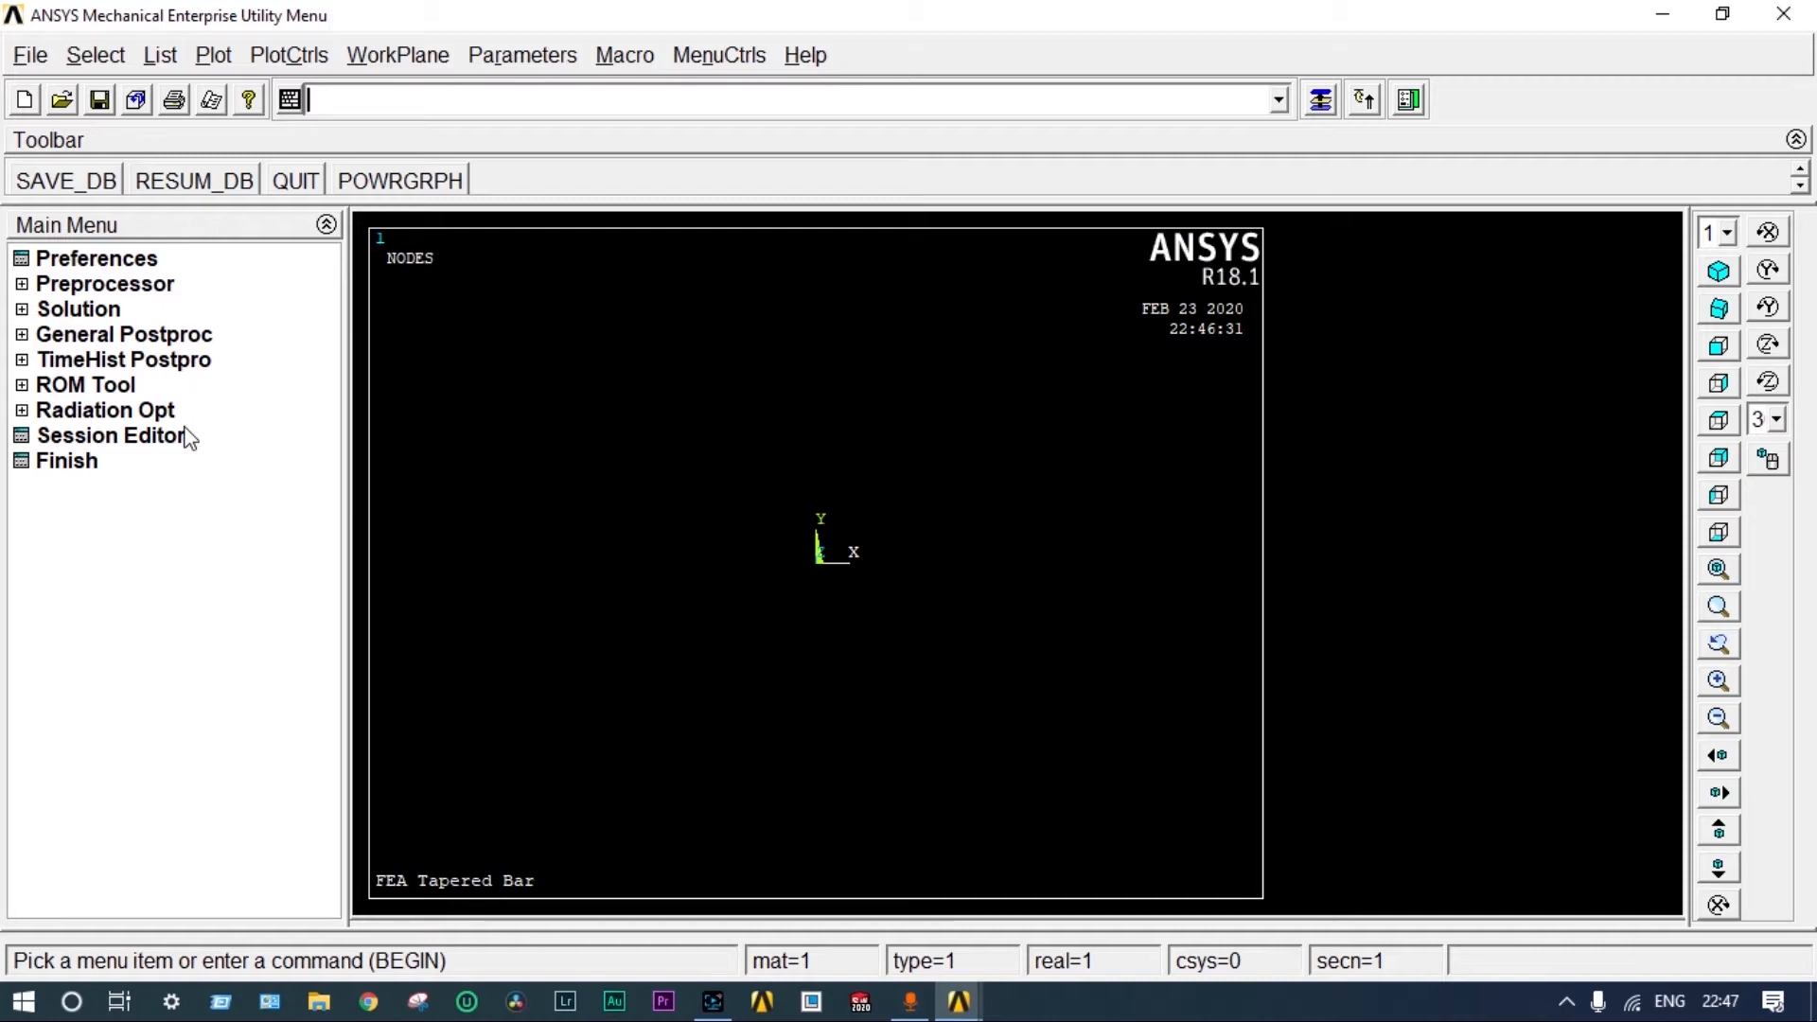
- Filter the interface preferences to the Structural discipline
{"action": "left_click", "coordinate": [90, 261]}
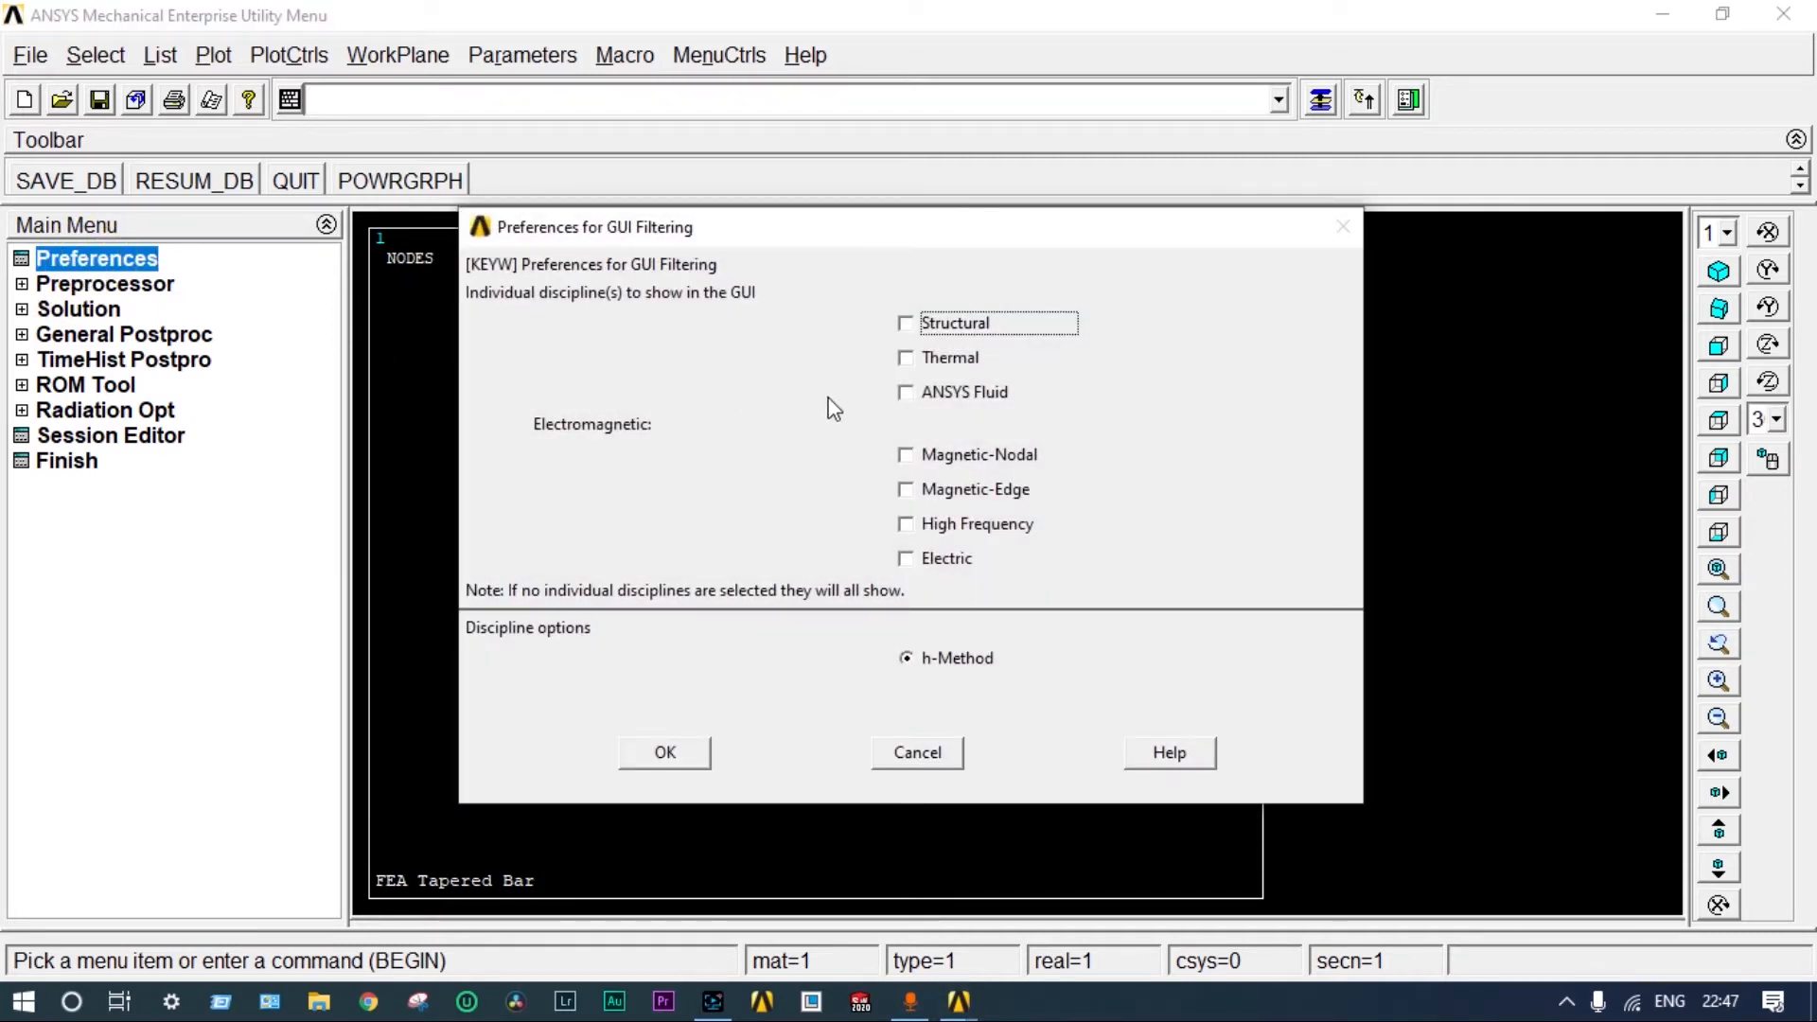
{"action": "left_click", "coordinate": [905, 323]}
{"action": "left_click", "coordinate": [684, 752]}
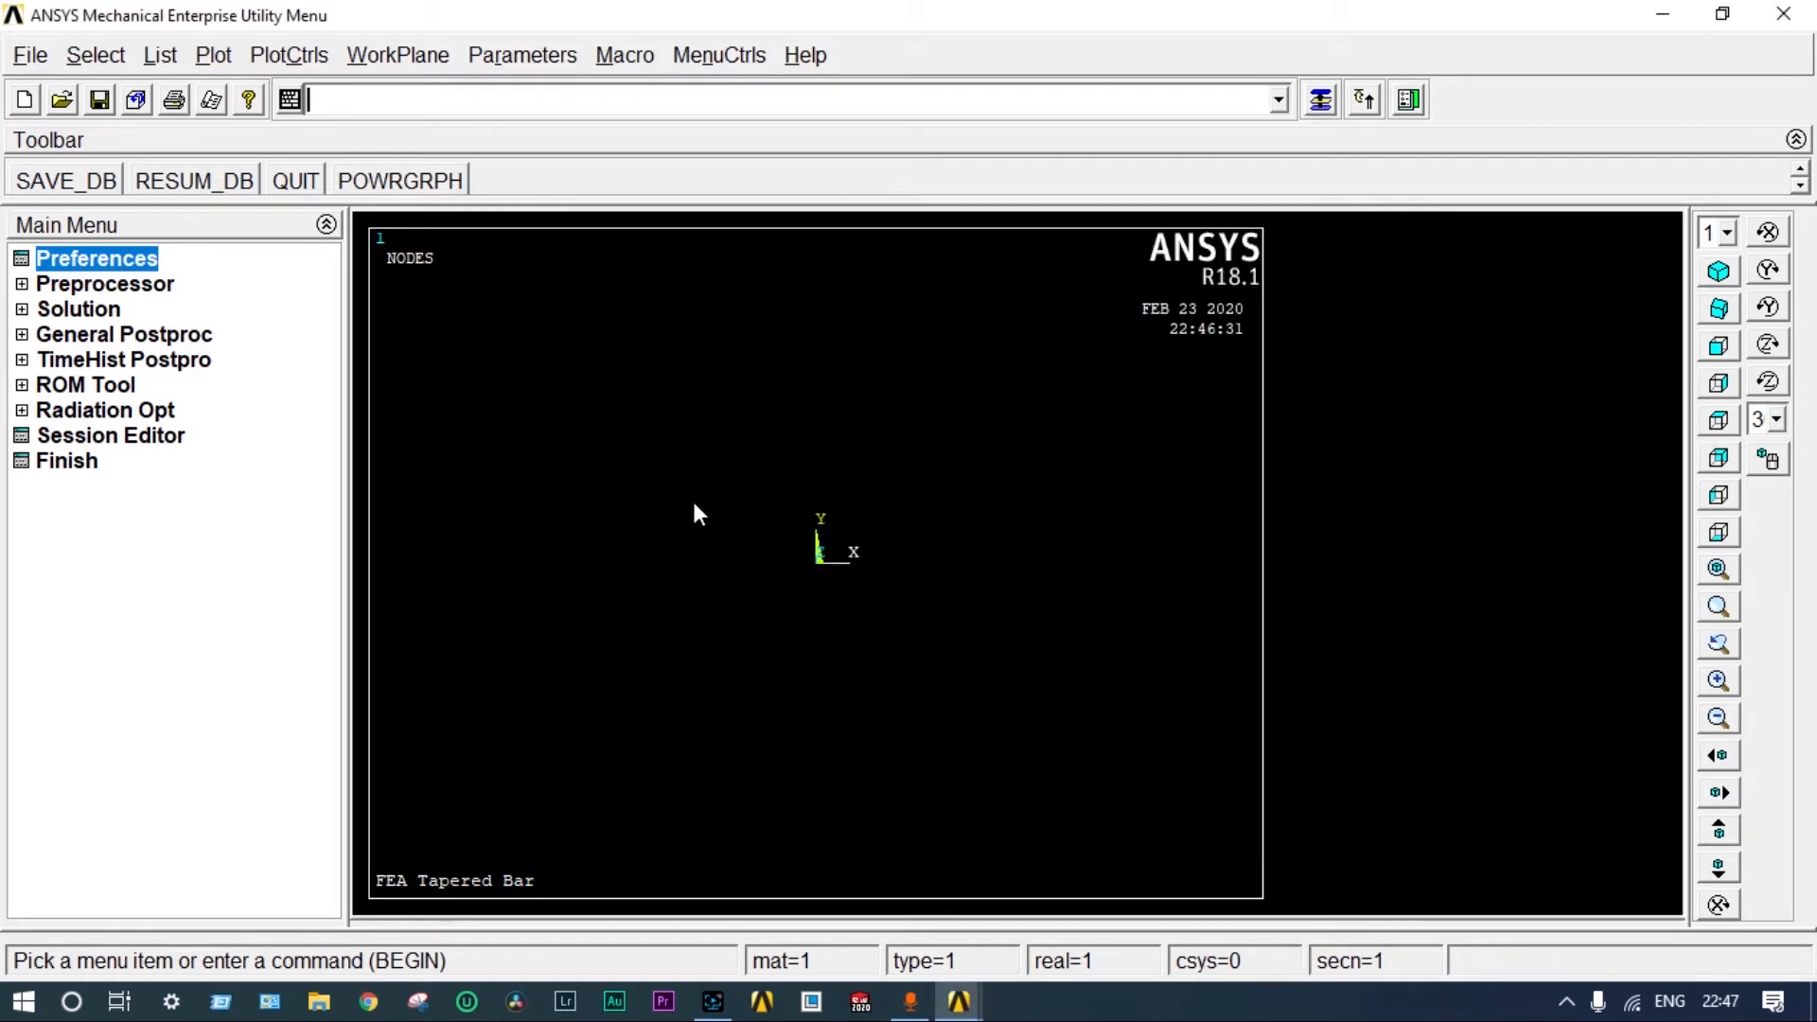
- Add the structural Link element 3D finit stn 180 as element type 1
{"action": "left_click", "coordinate": [149, 295]}
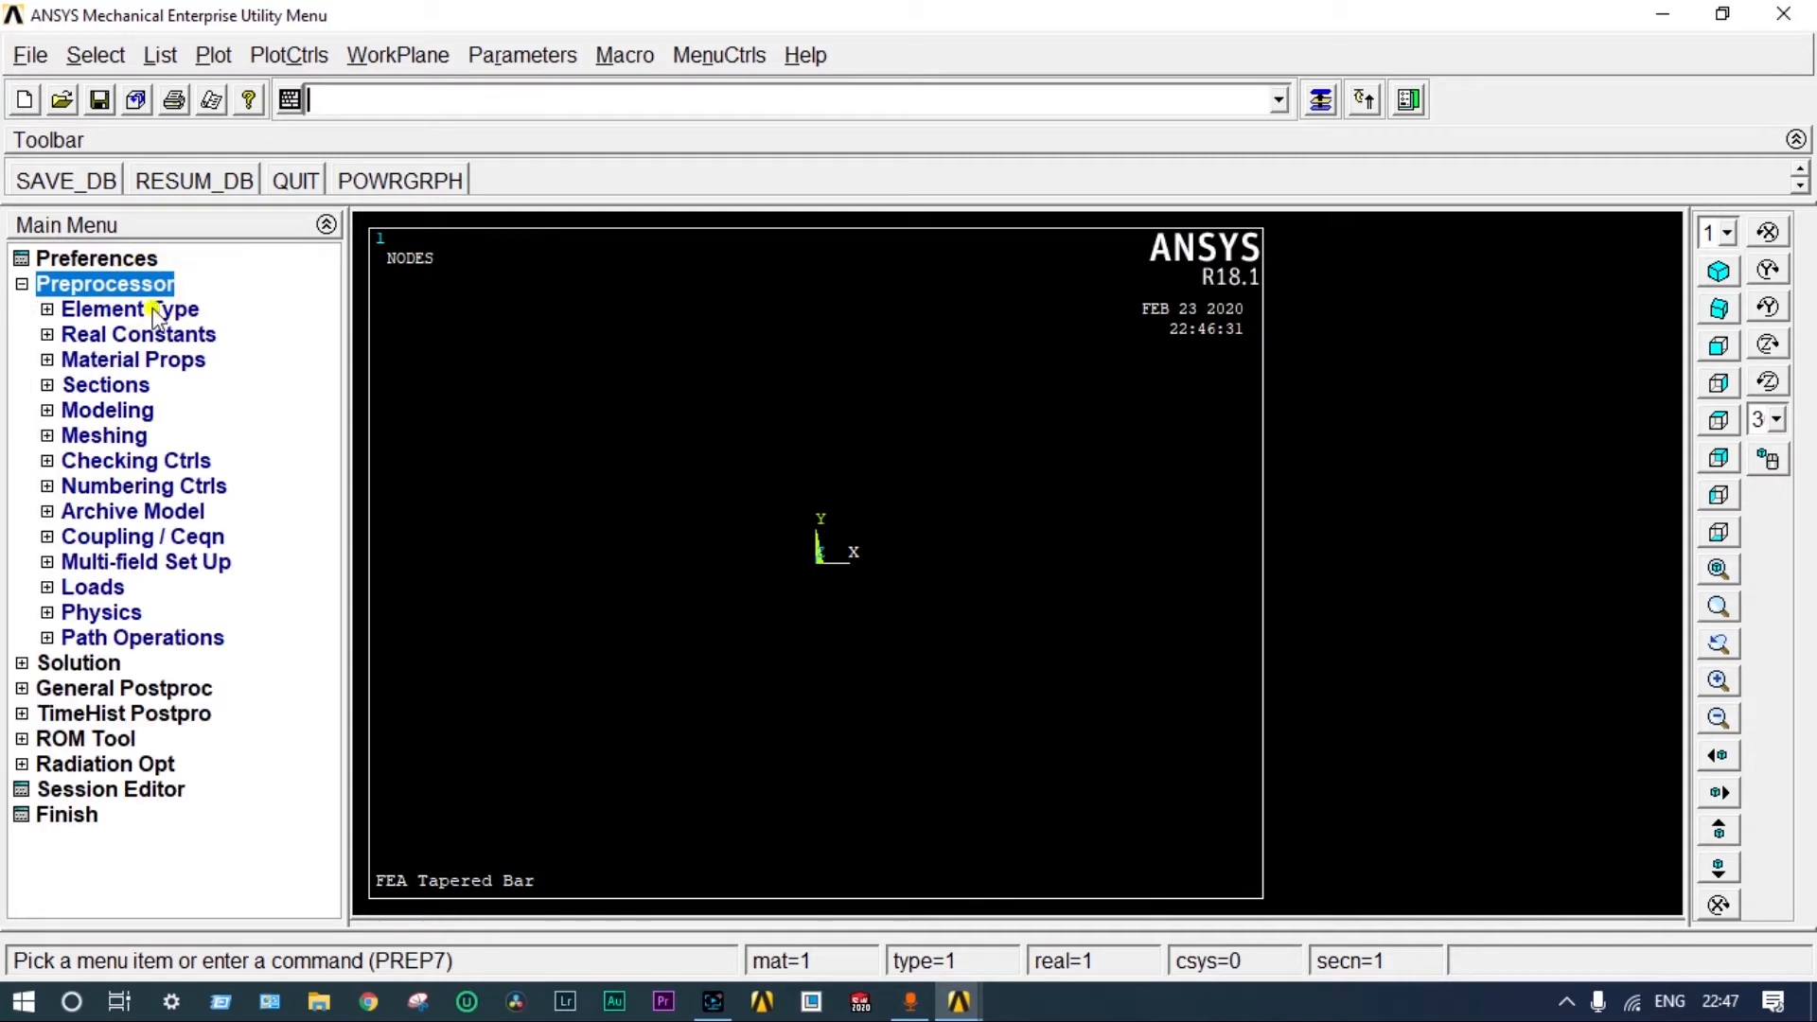
{"action": "left_click", "coordinate": [151, 309]}
{"action": "left_click", "coordinate": [161, 336]}
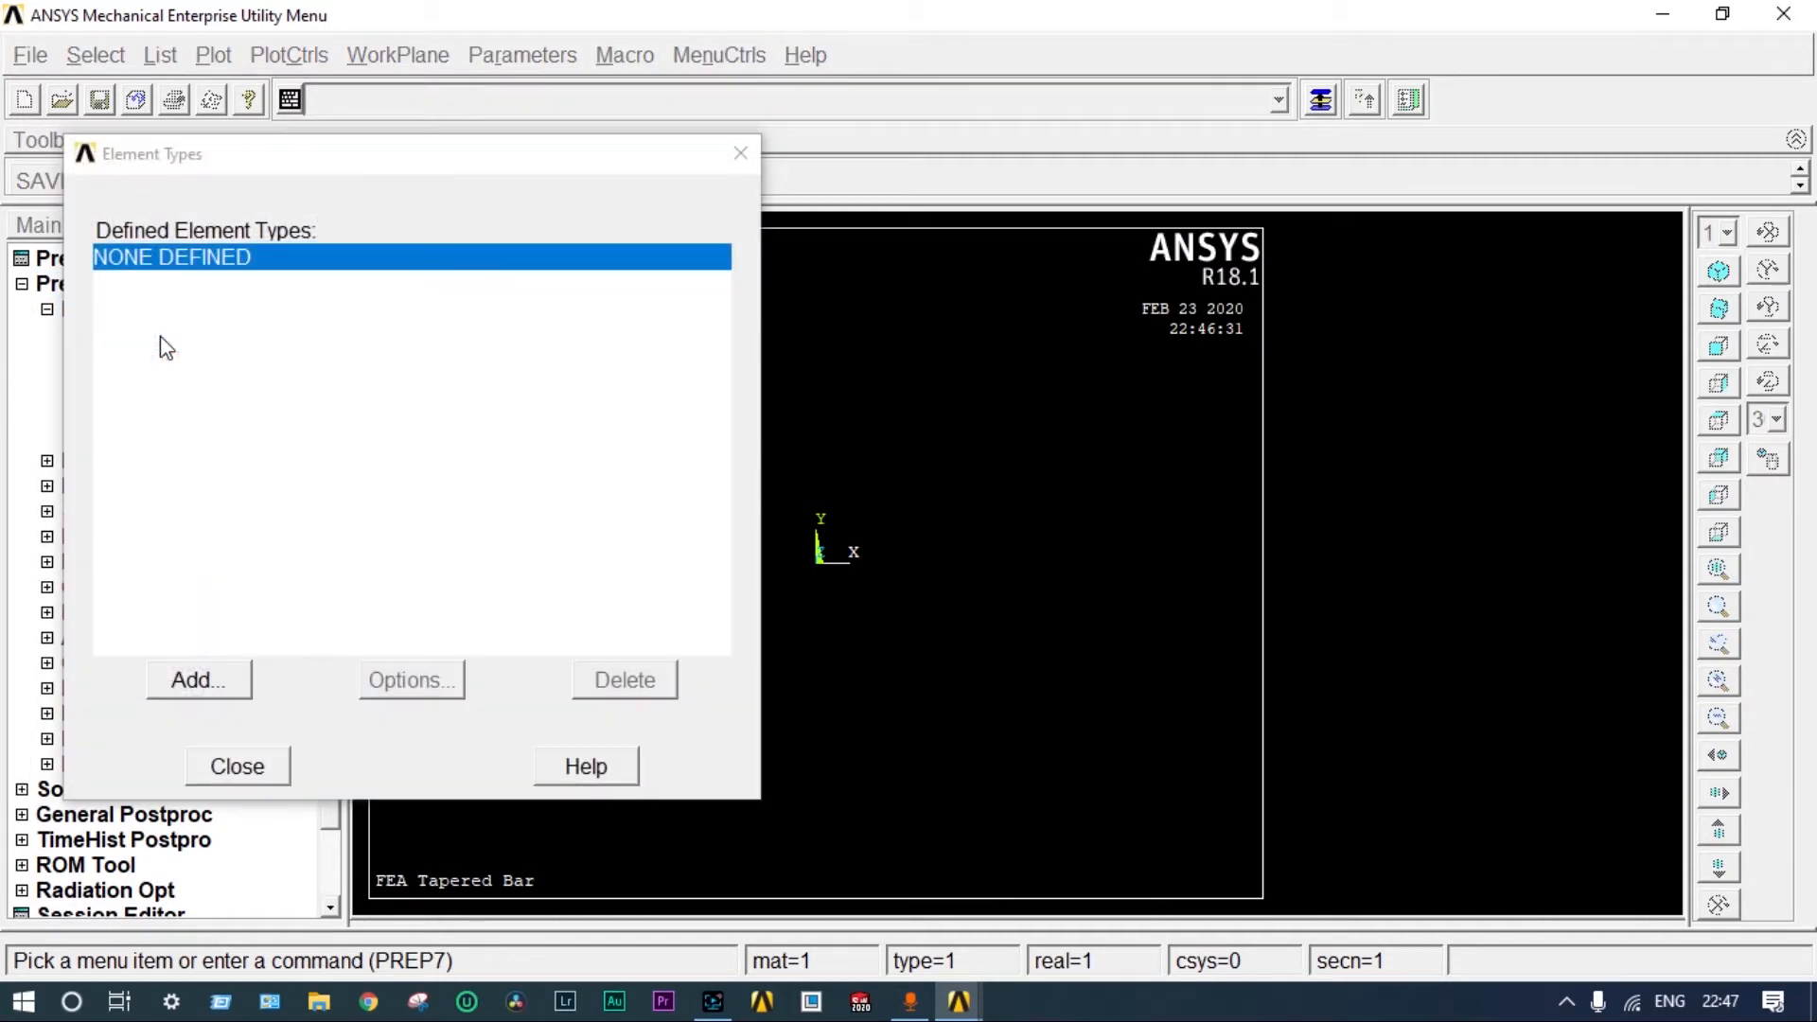
{"action": "left_click", "coordinate": [228, 674]}
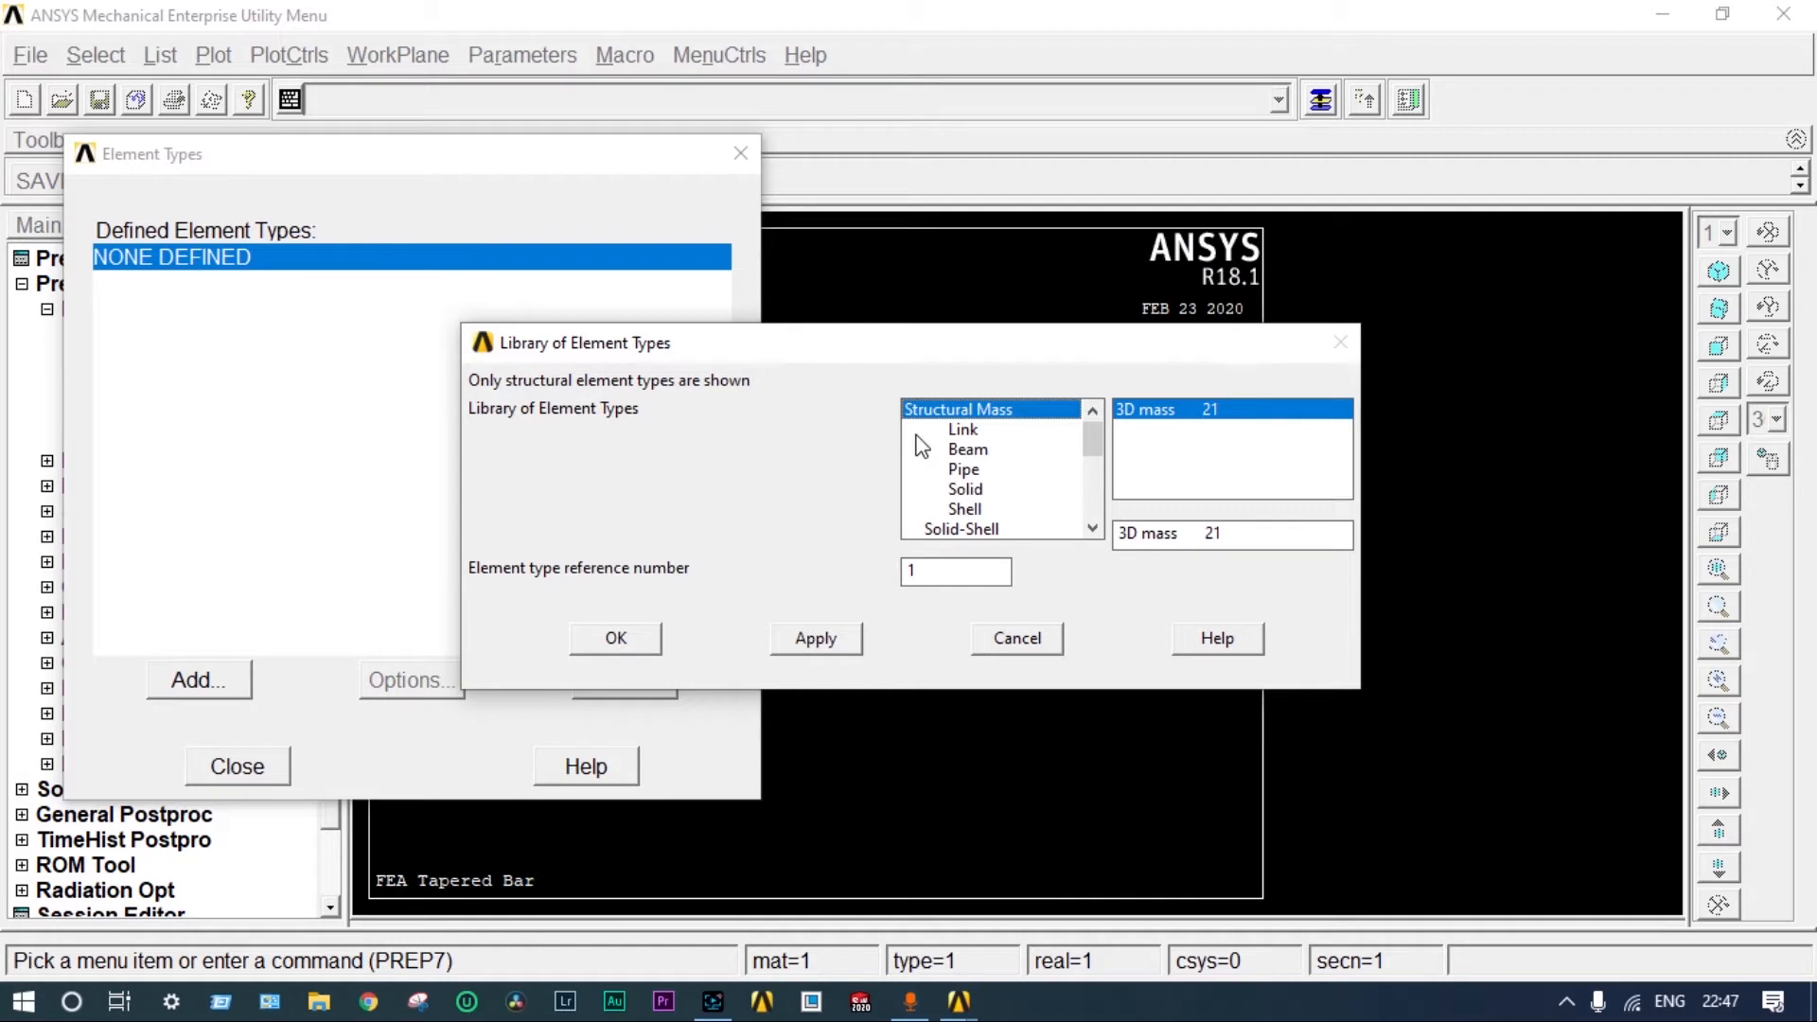
{"action": "left_click", "coordinate": [951, 430]}
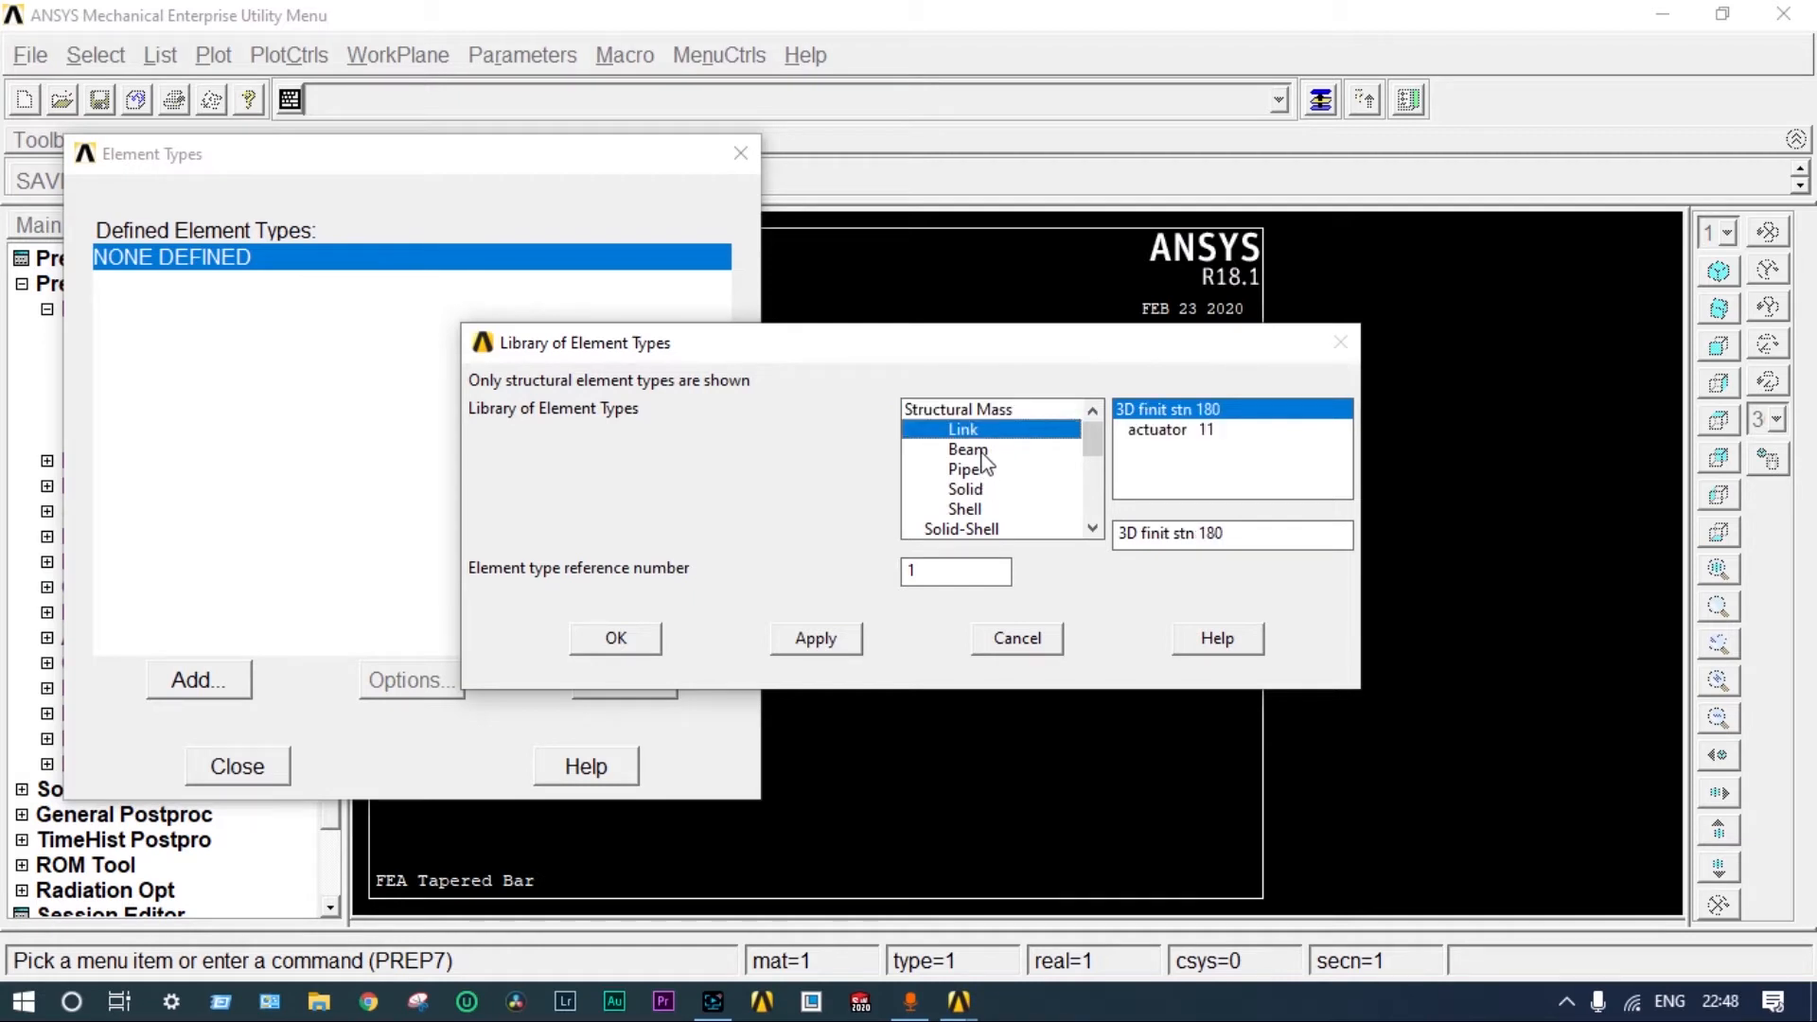
{"action": "left_click", "coordinate": [982, 452]}
{"action": "left_click", "coordinate": [973, 431]}
{"action": "left_click", "coordinate": [636, 641]}
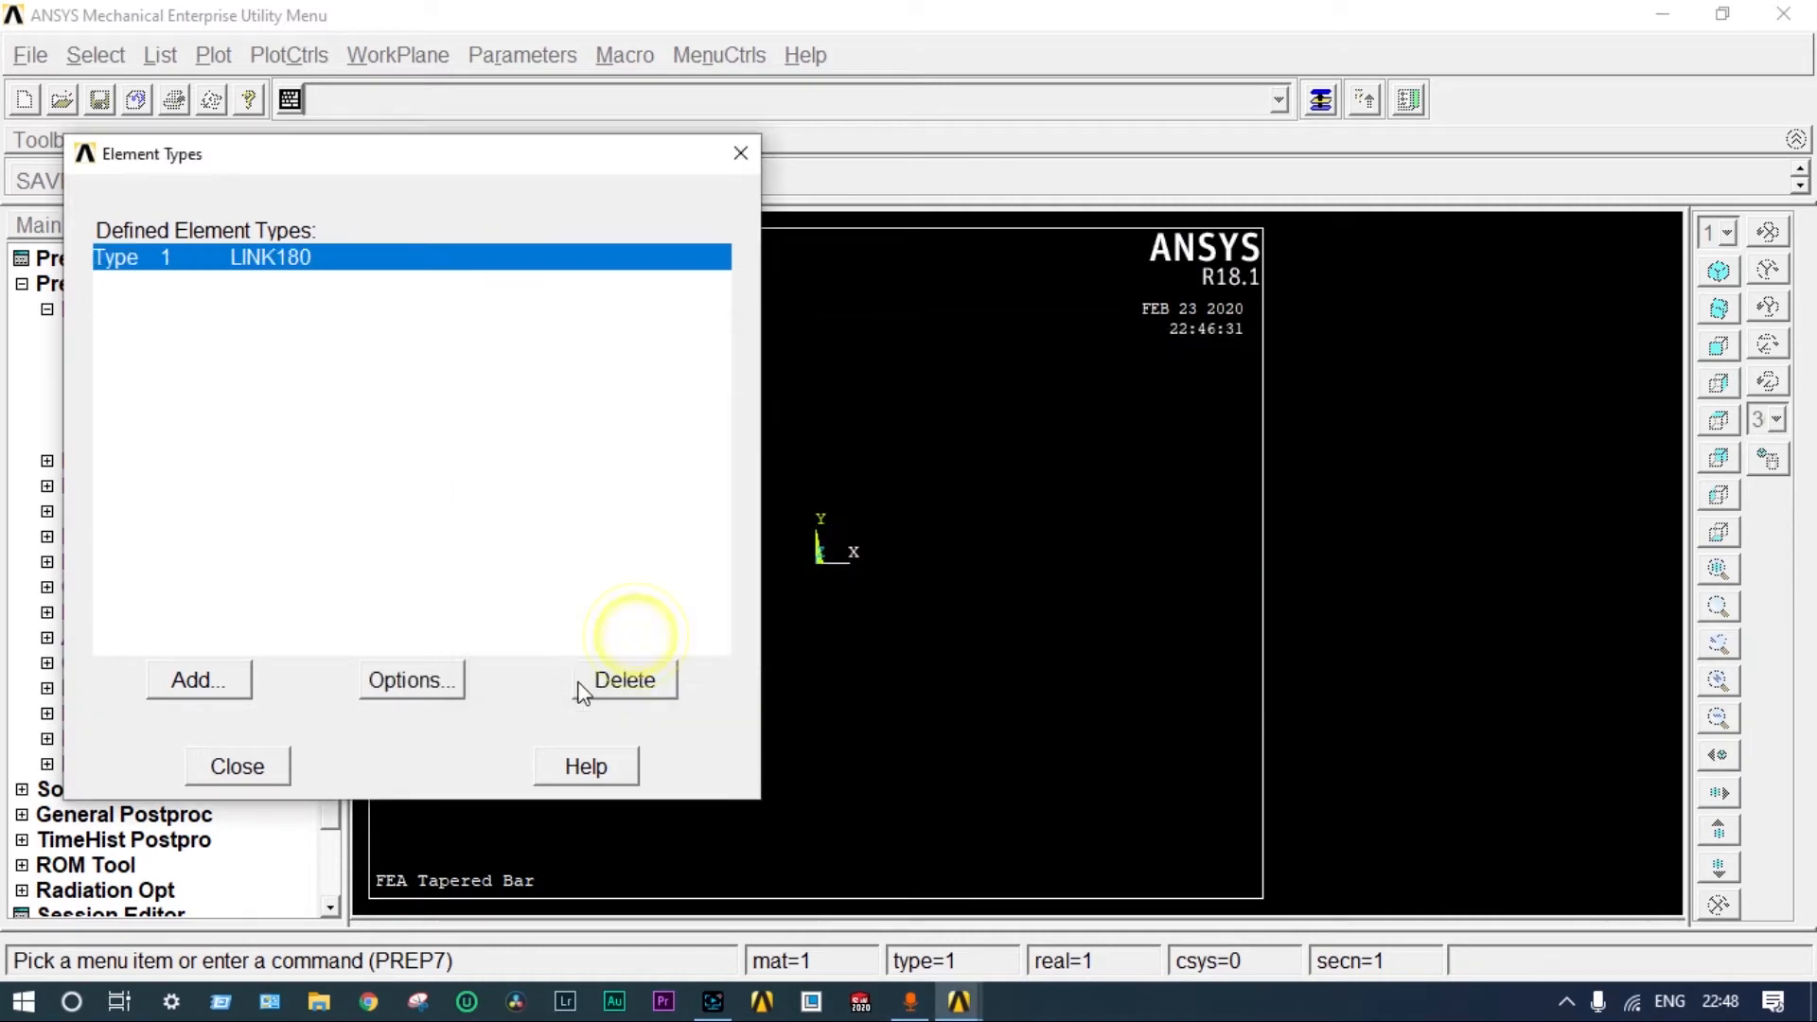
{"action": "left_click", "coordinate": [270, 772]}
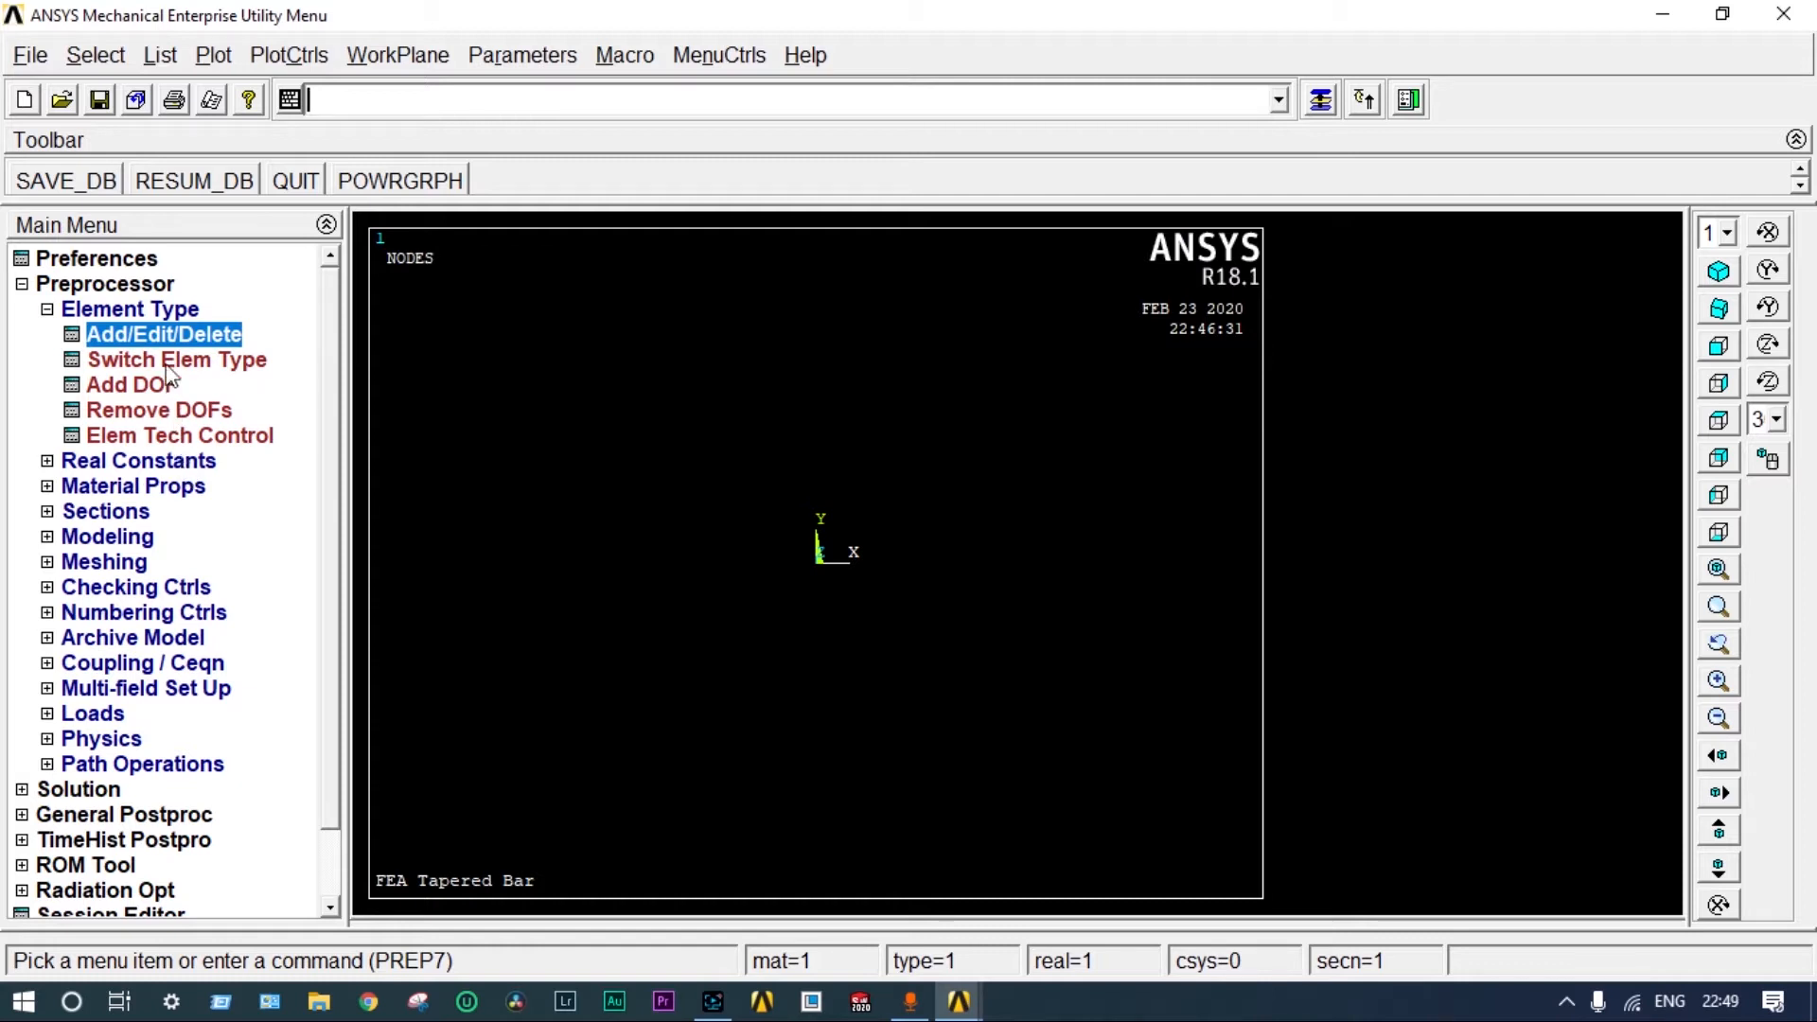
- Define material model 1 as structural linear elastic isotropic with EX 2.5e5 and PRXY 0.32
{"action": "left_click", "coordinate": [142, 488]}
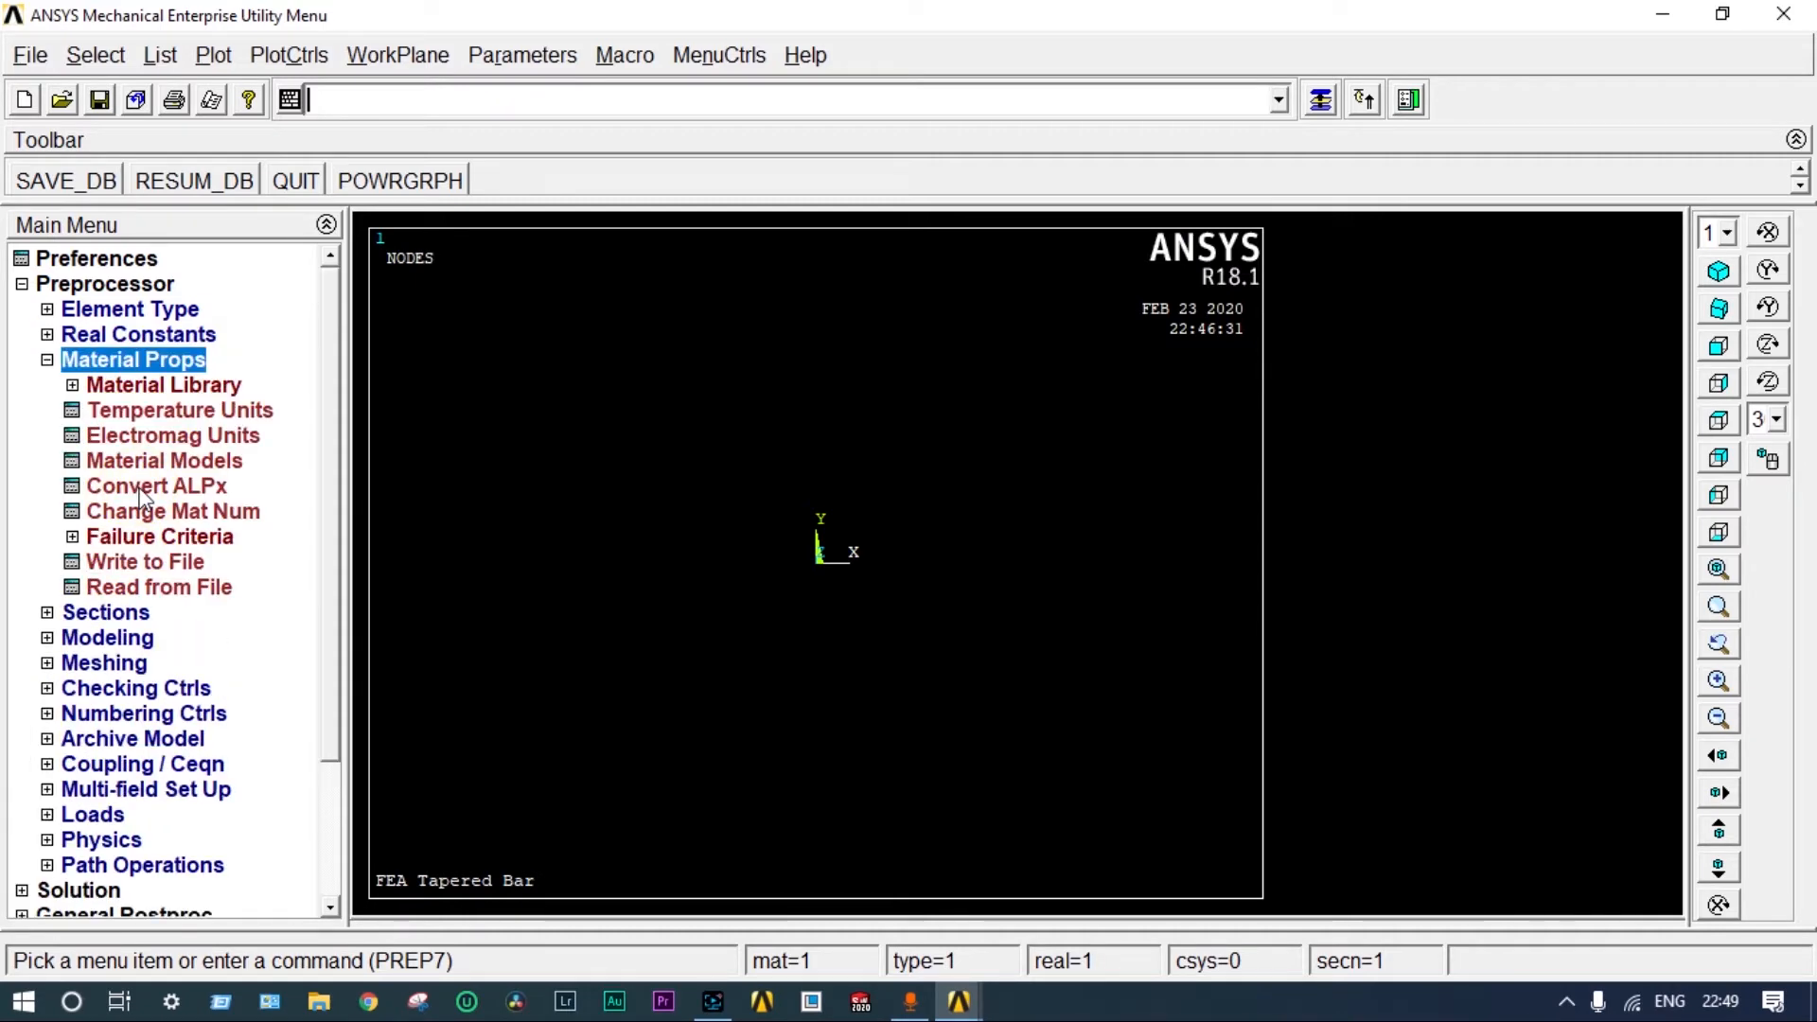
{"action": "left_click", "coordinate": [142, 461]}
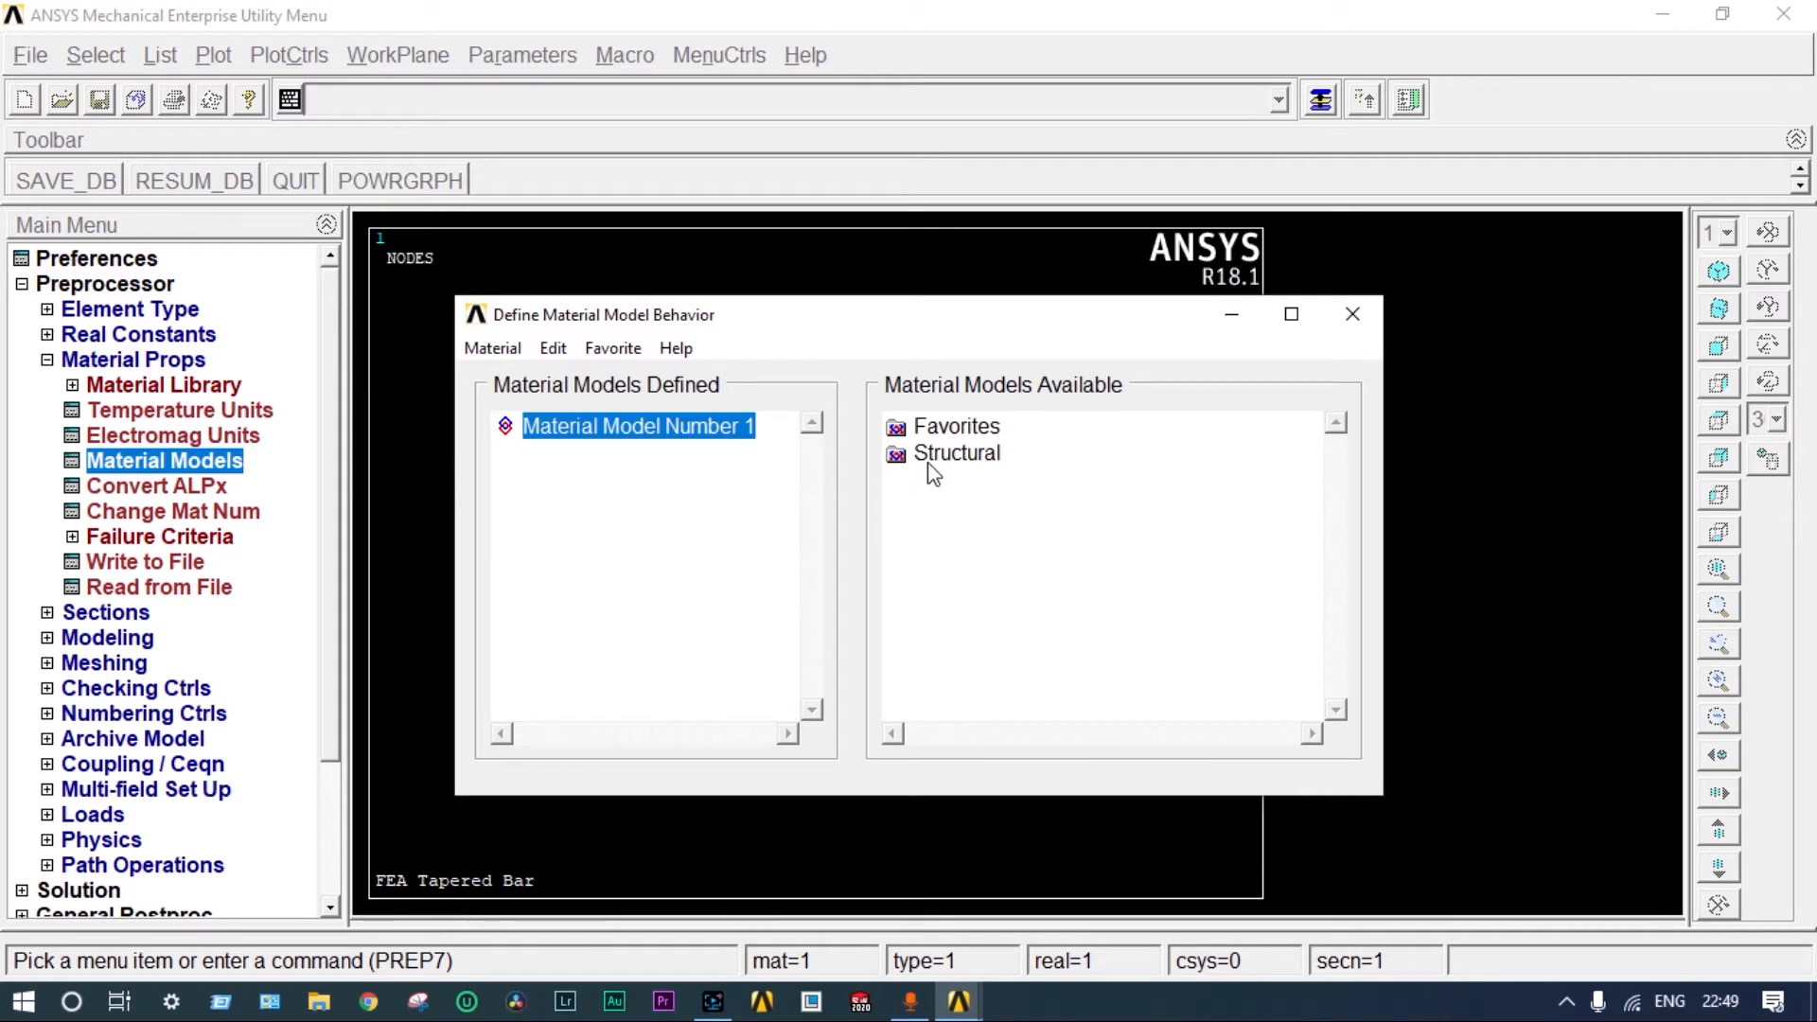
{"action": "double_click", "coordinate": [937, 454]}
{"action": "double_click", "coordinate": [980, 480]}
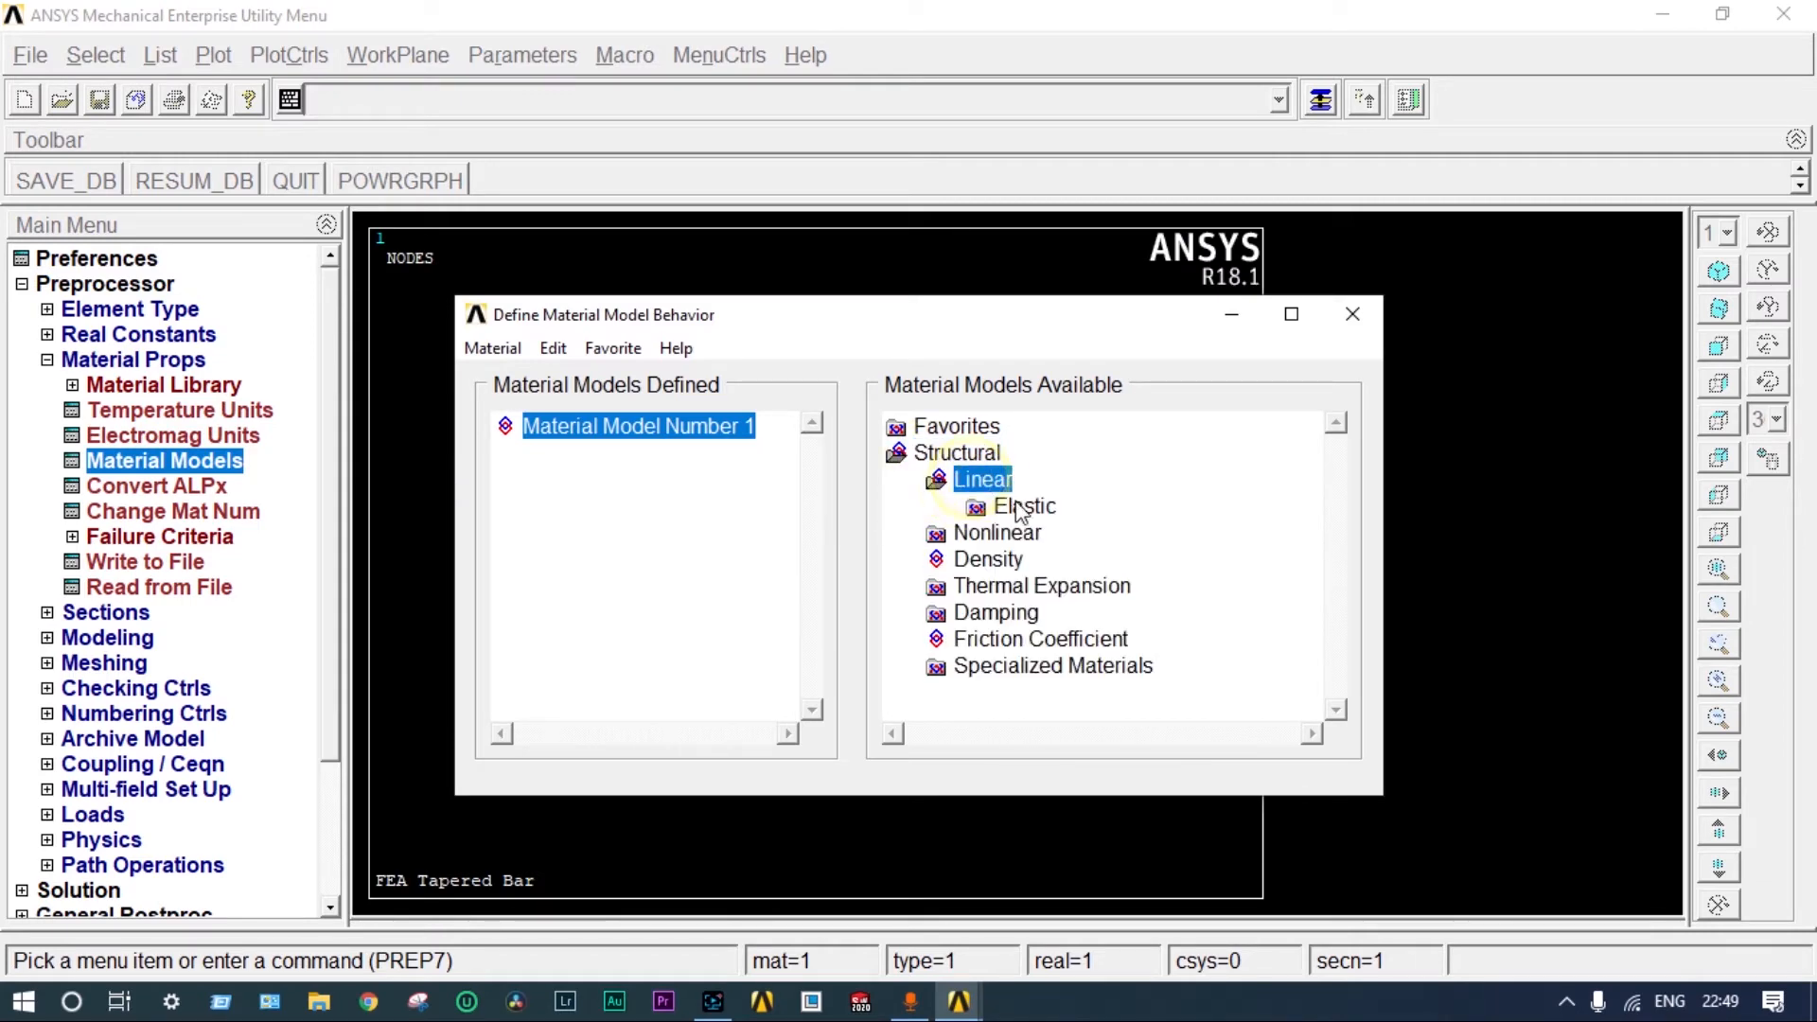
{"action": "double_click", "coordinate": [1024, 506]}
{"action": "double_click", "coordinate": [1072, 534]}
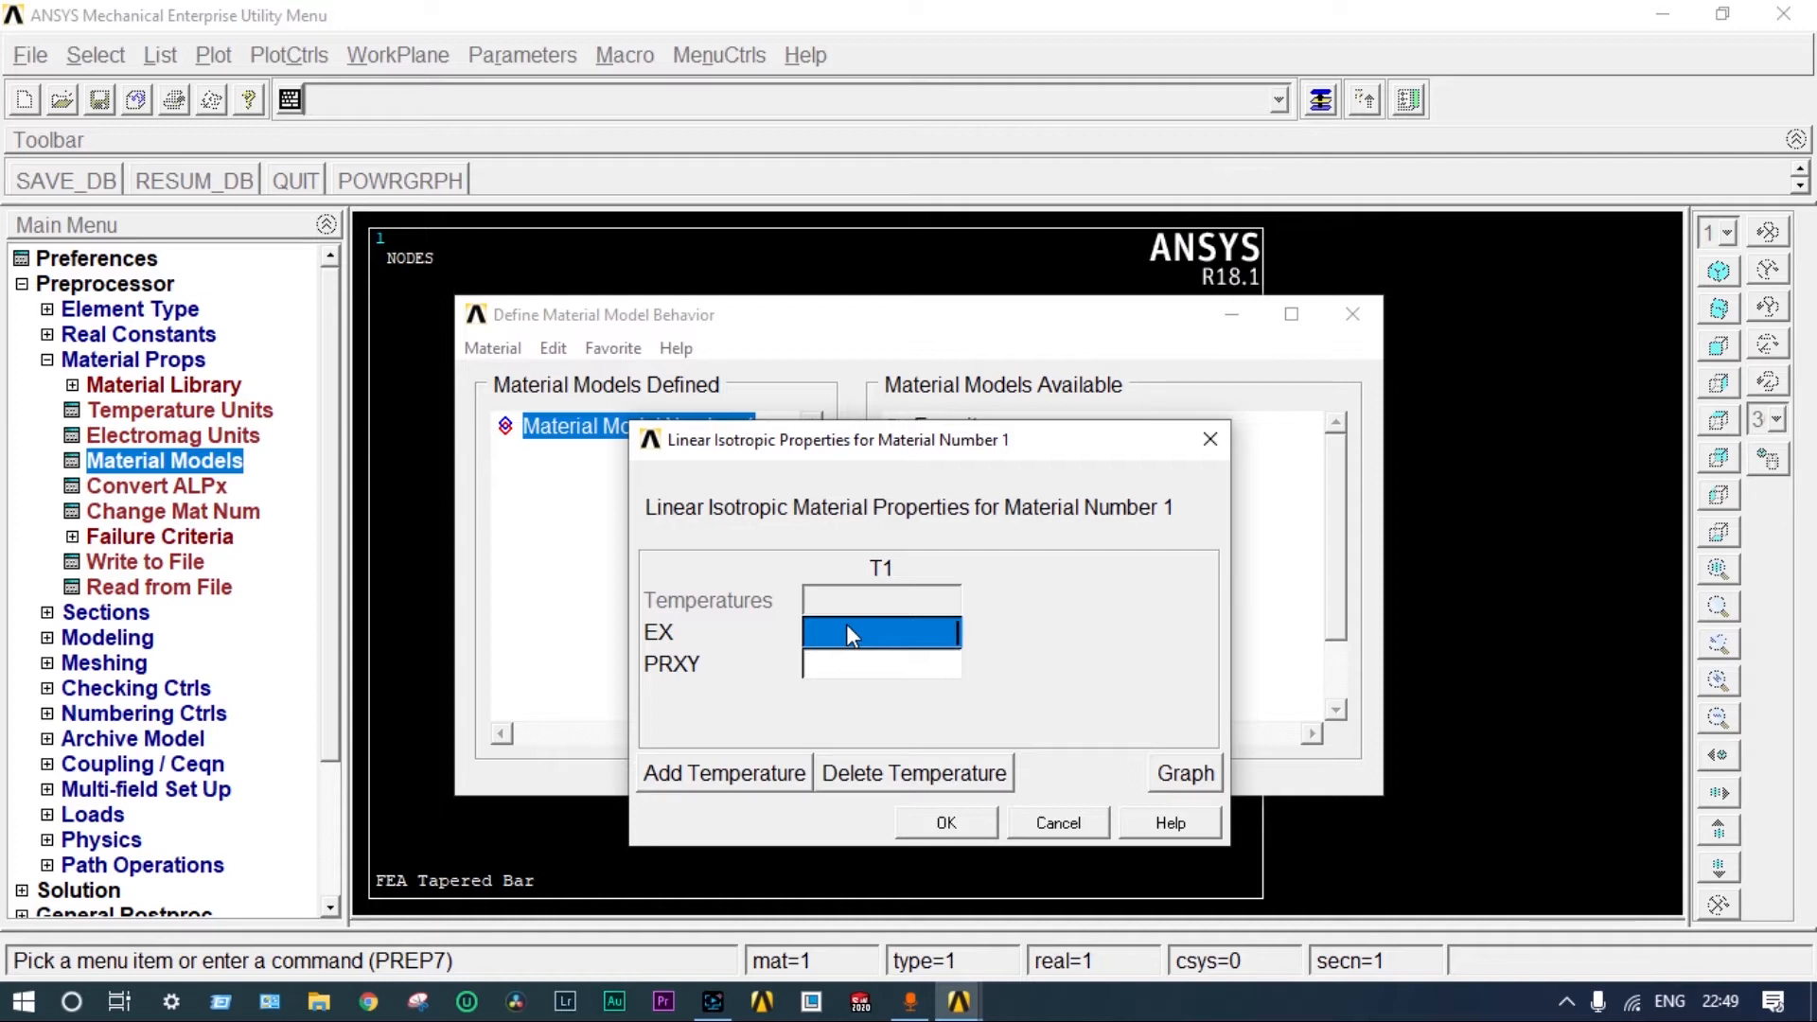
{"action": "type", "text": "2.5"}
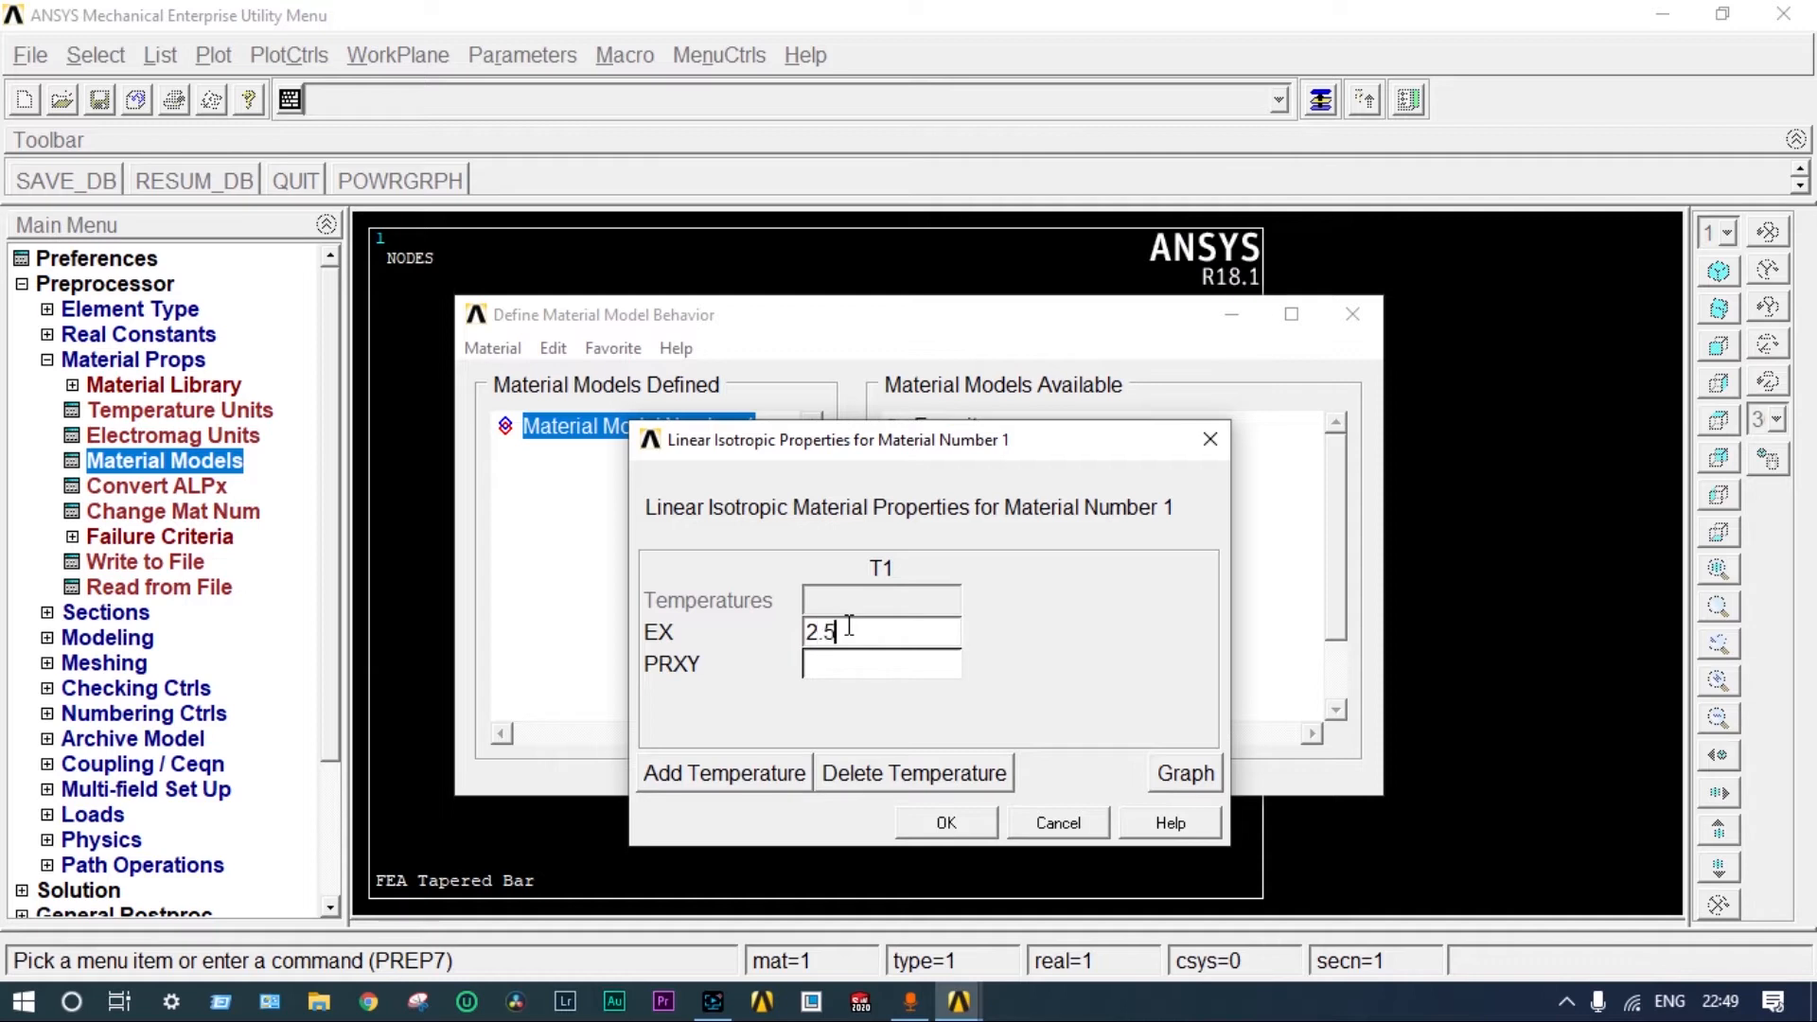
{"action": "type", "text": "5"}
{"action": "left_click", "coordinate": [854, 667]}
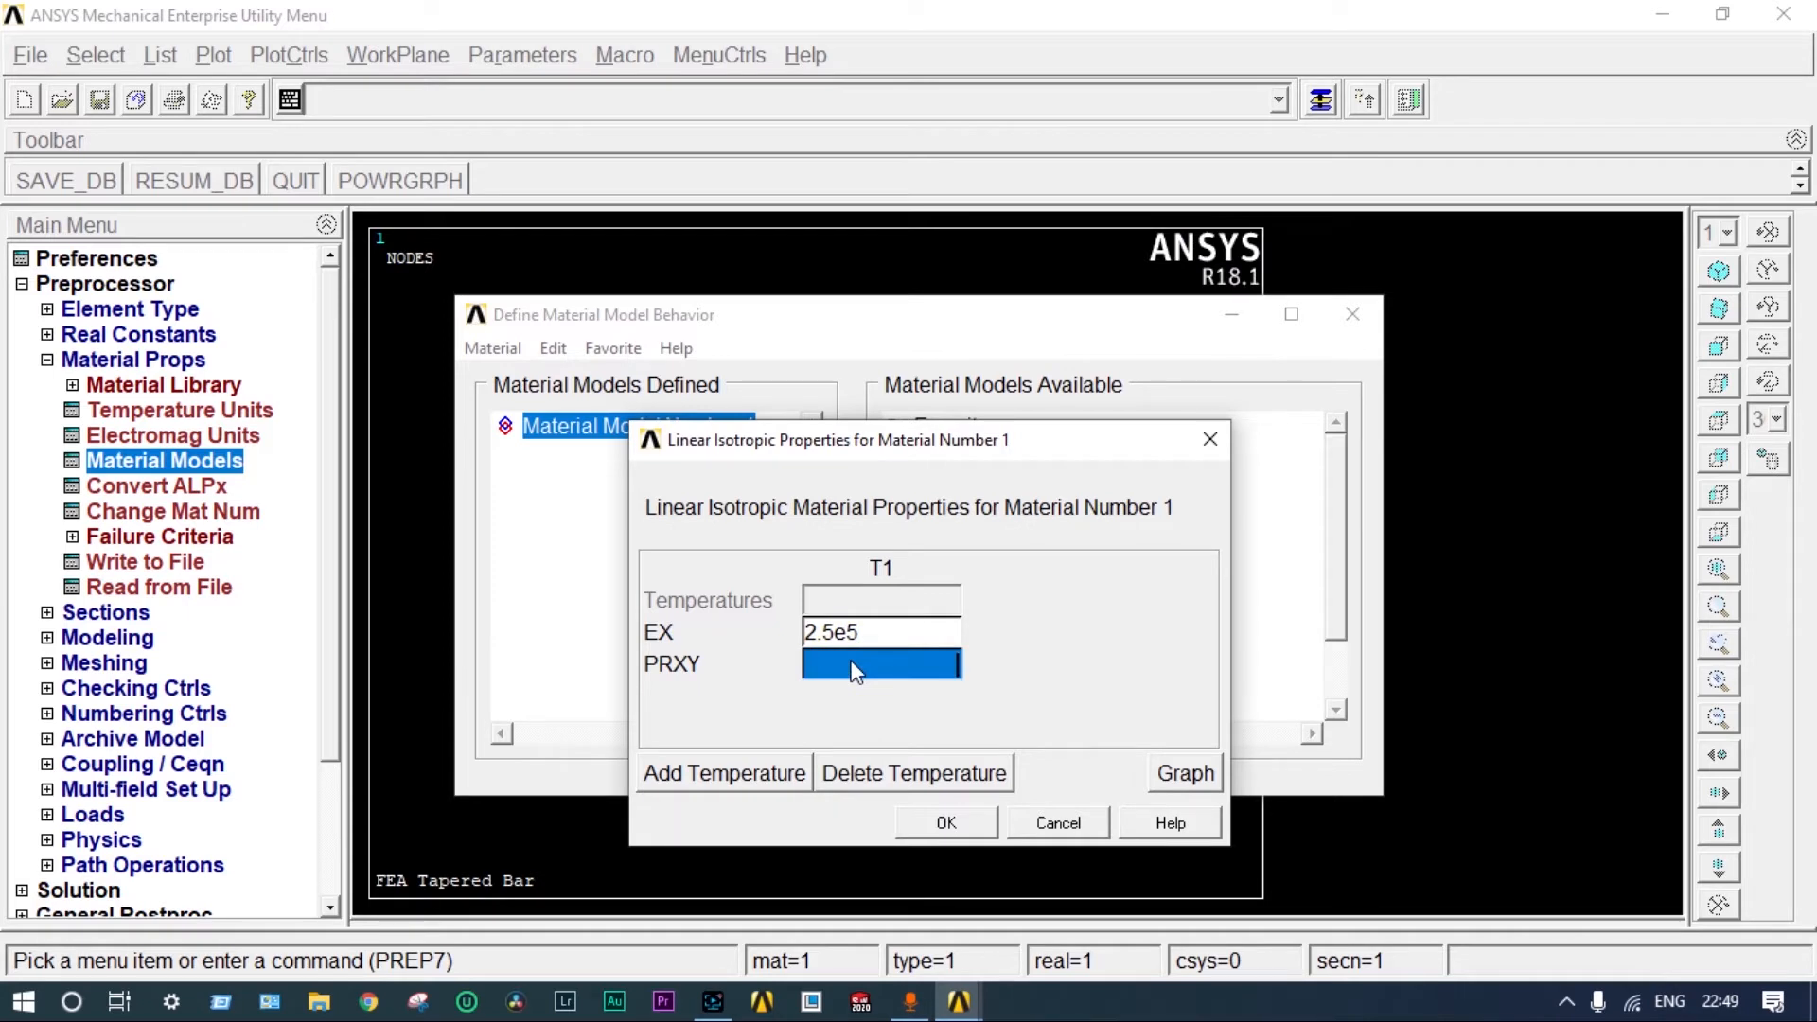
{"action": "type", "text": "0.32"}
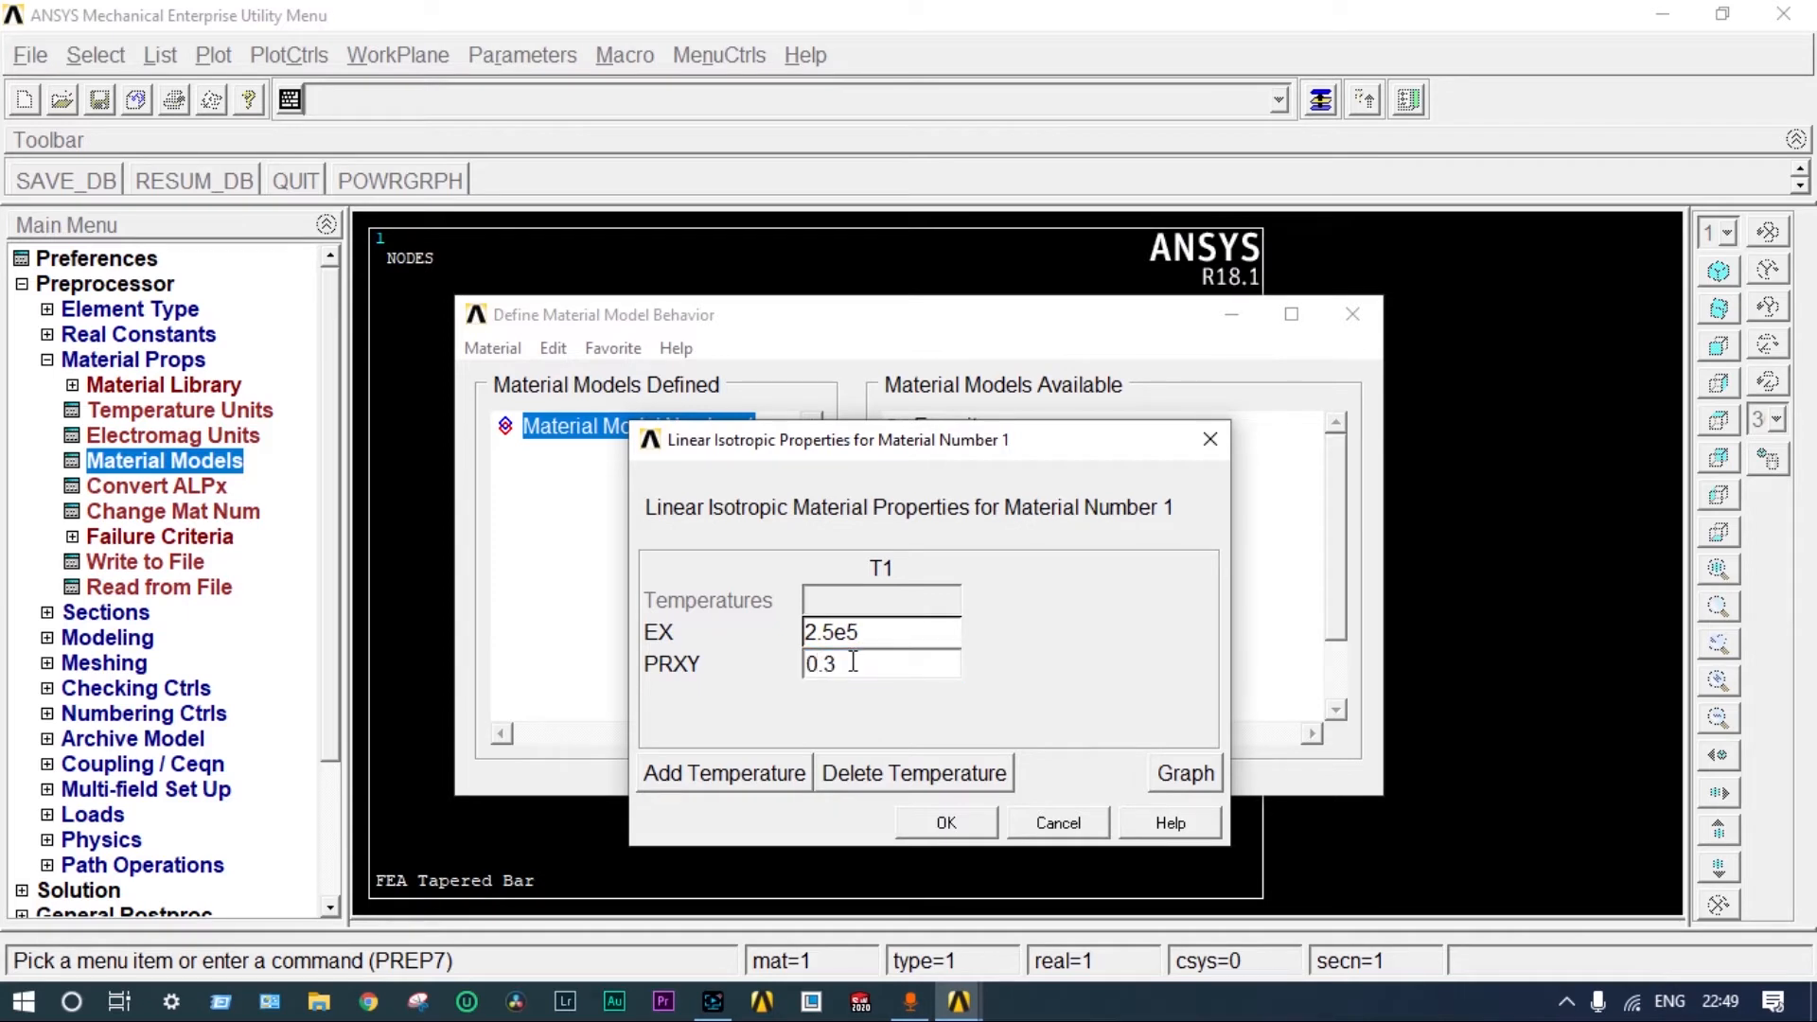
{"action": "left_click", "coordinate": [941, 822]}
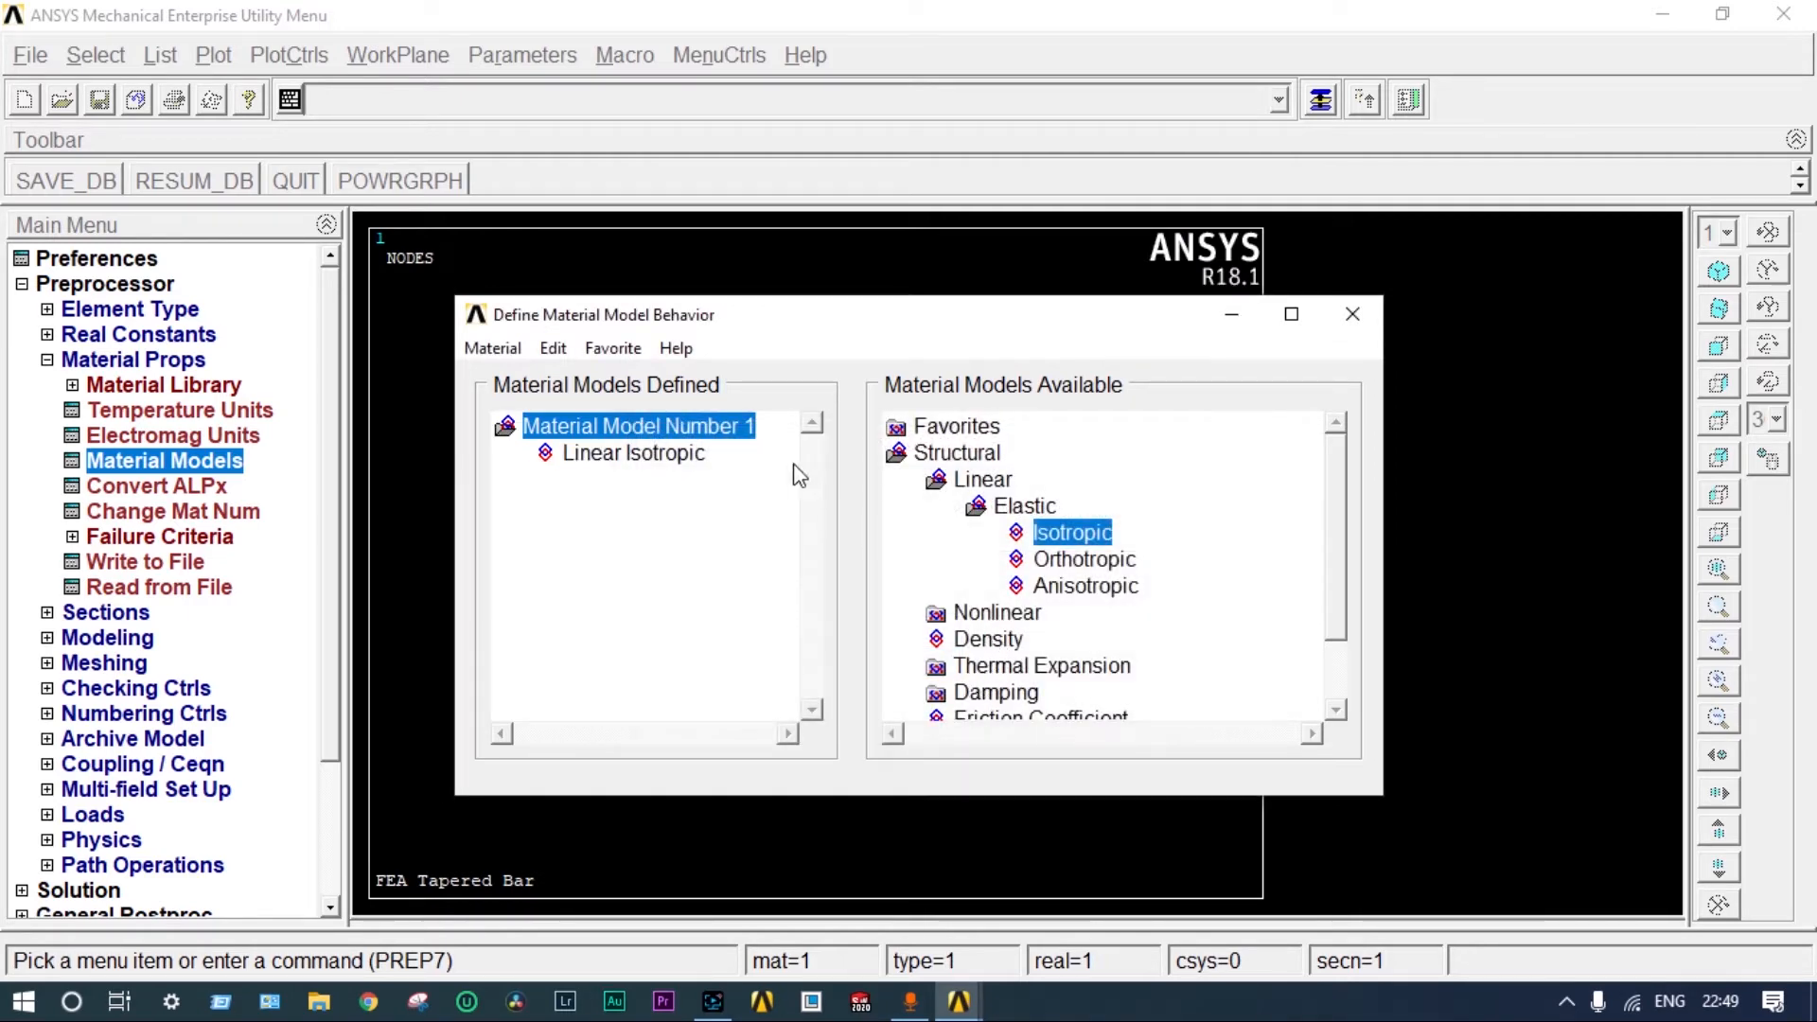
- Define material model 2 as structural linear elastic isotropic with EX 2e5 and PRXY 0.3
{"action": "left_click", "coordinate": [493, 349]}
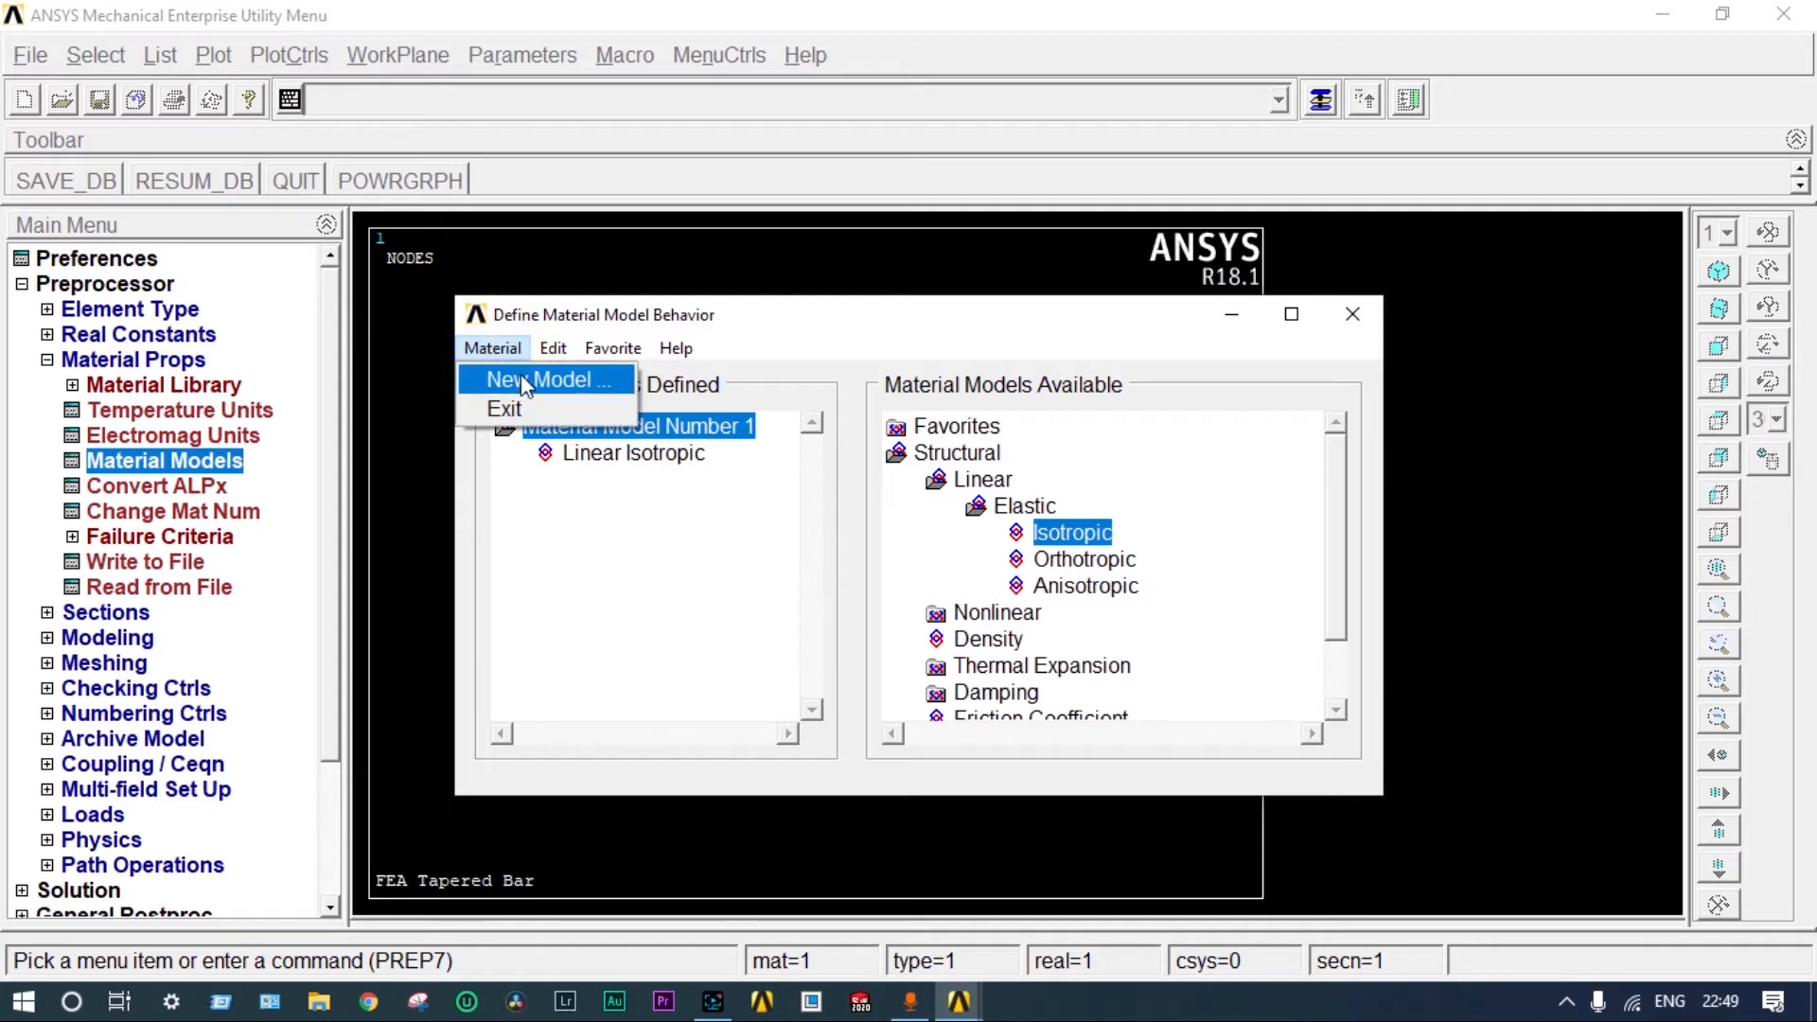
{"action": "left_click", "coordinate": [523, 381]}
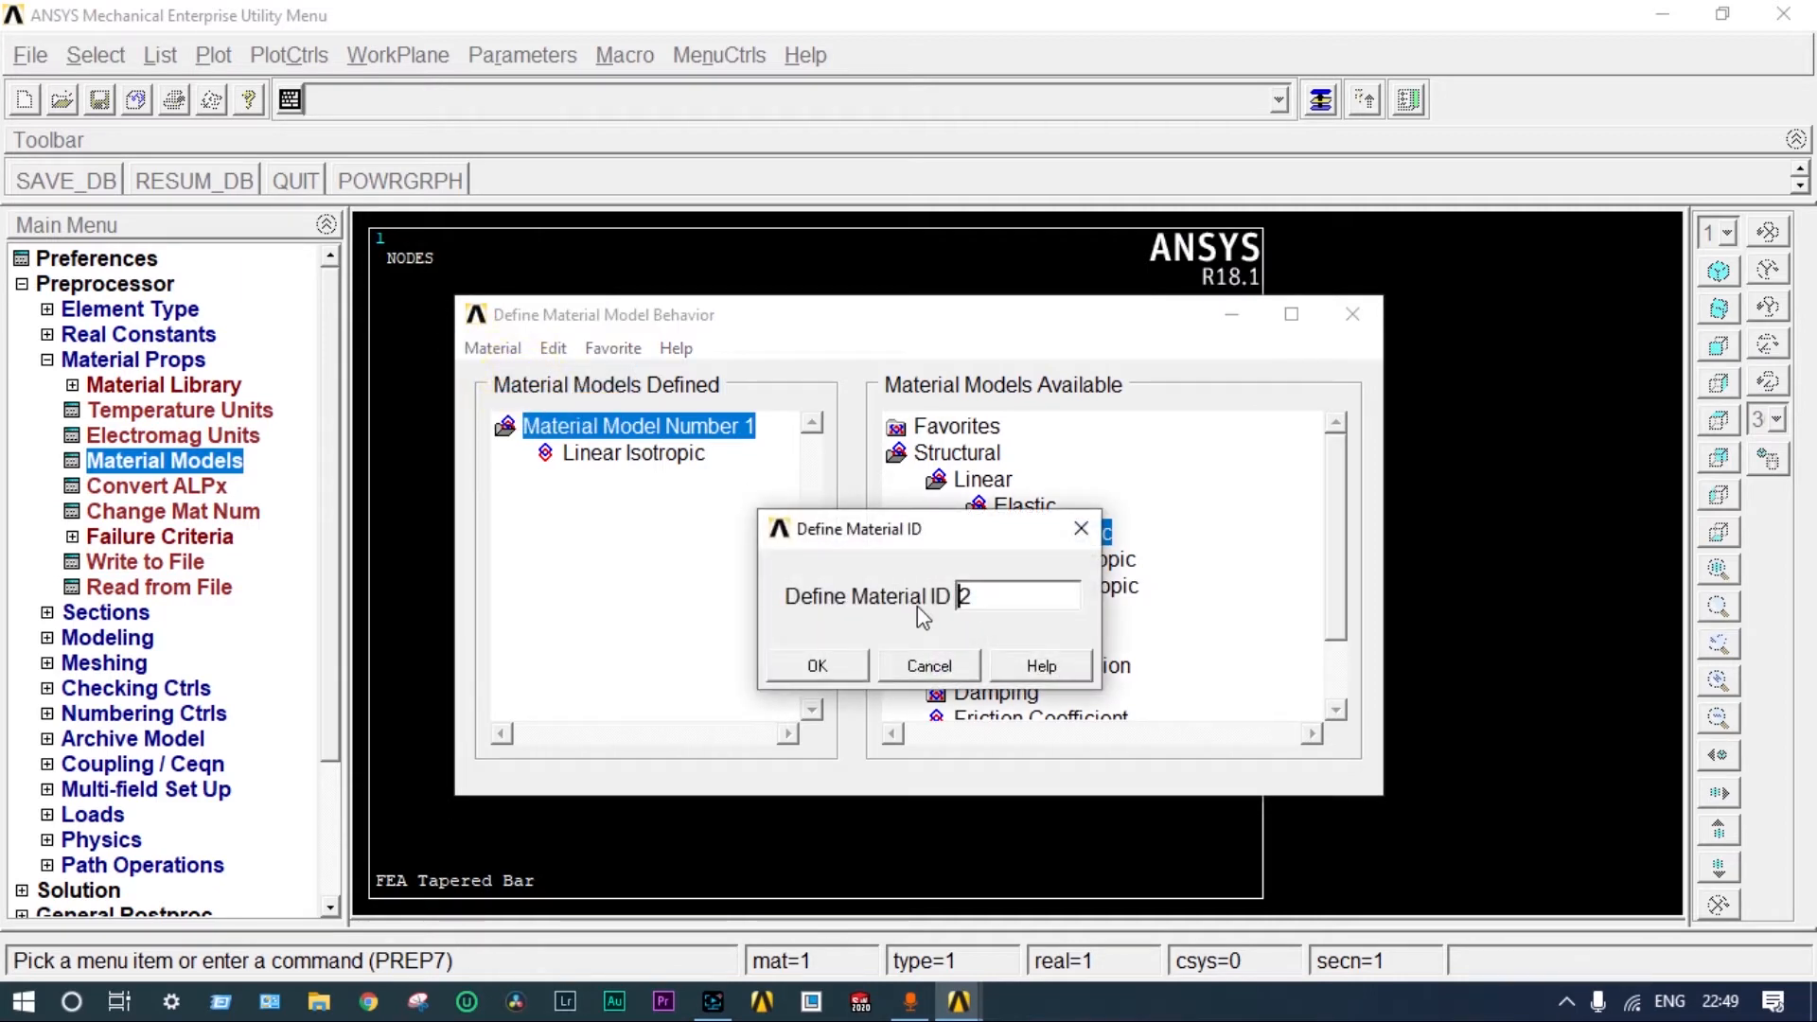
{"action": "left_click", "coordinate": [832, 662]}
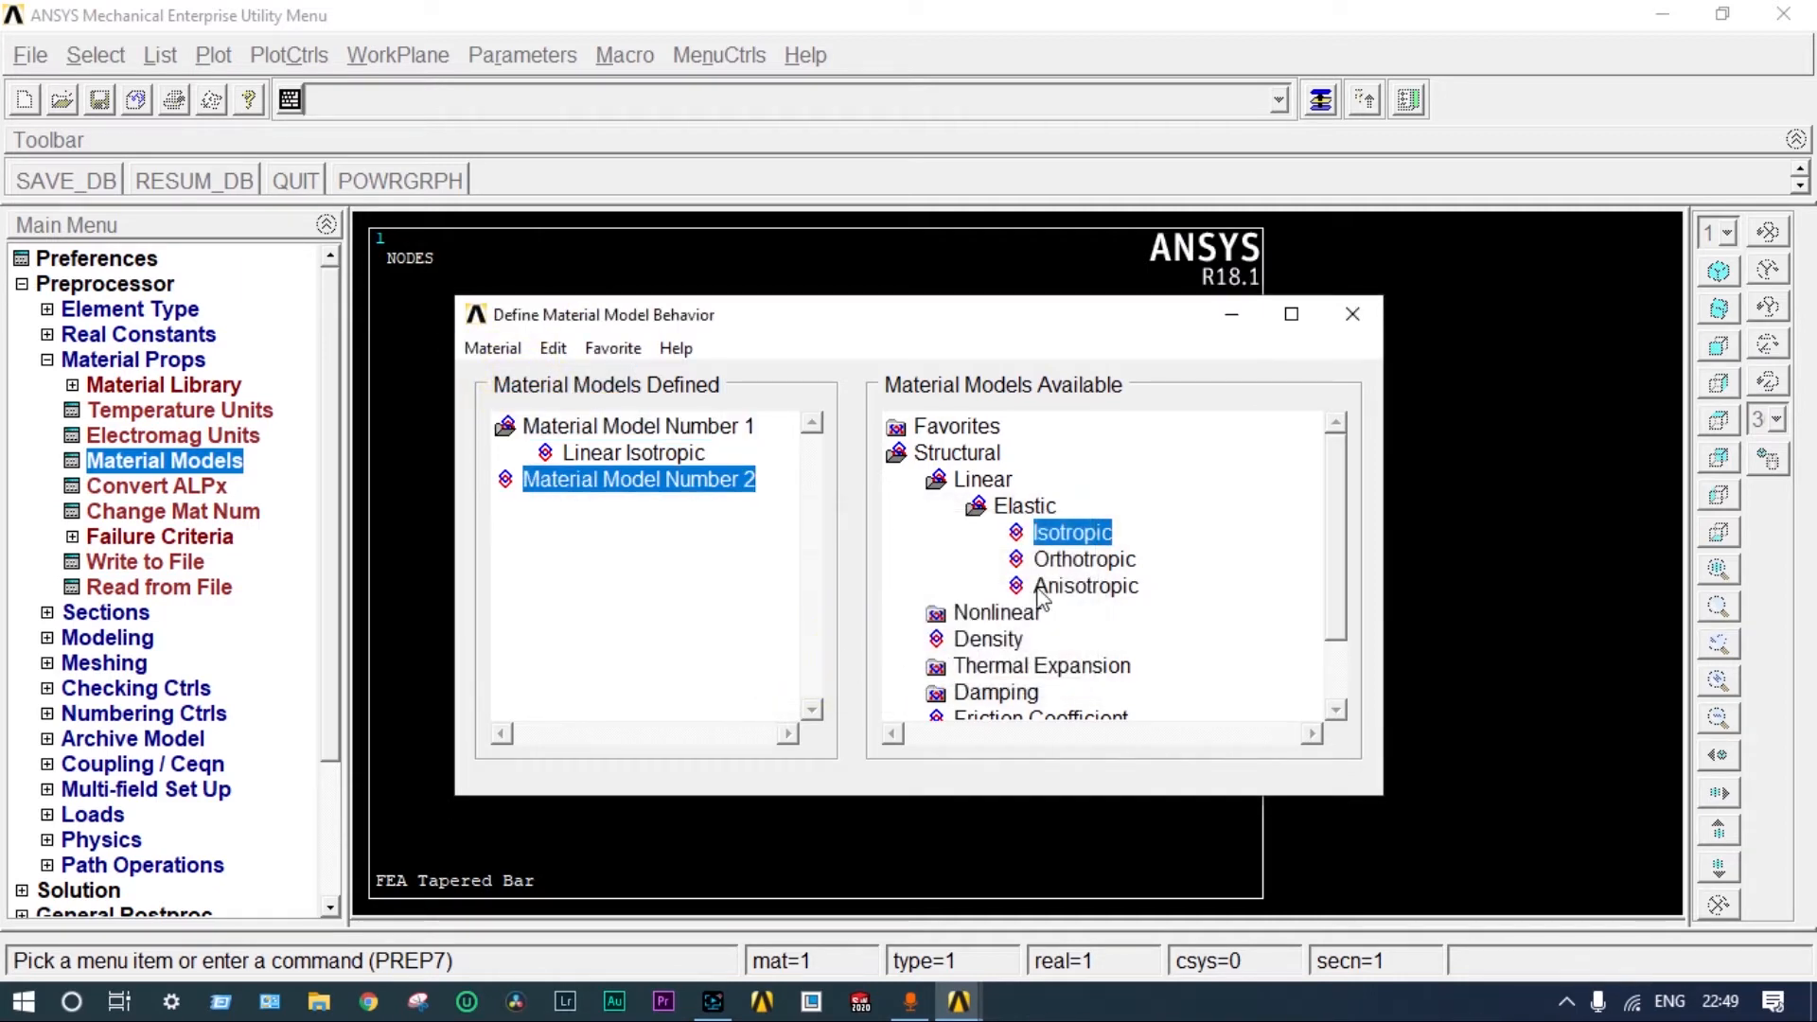
{"action": "double_click", "coordinate": [1073, 532]}
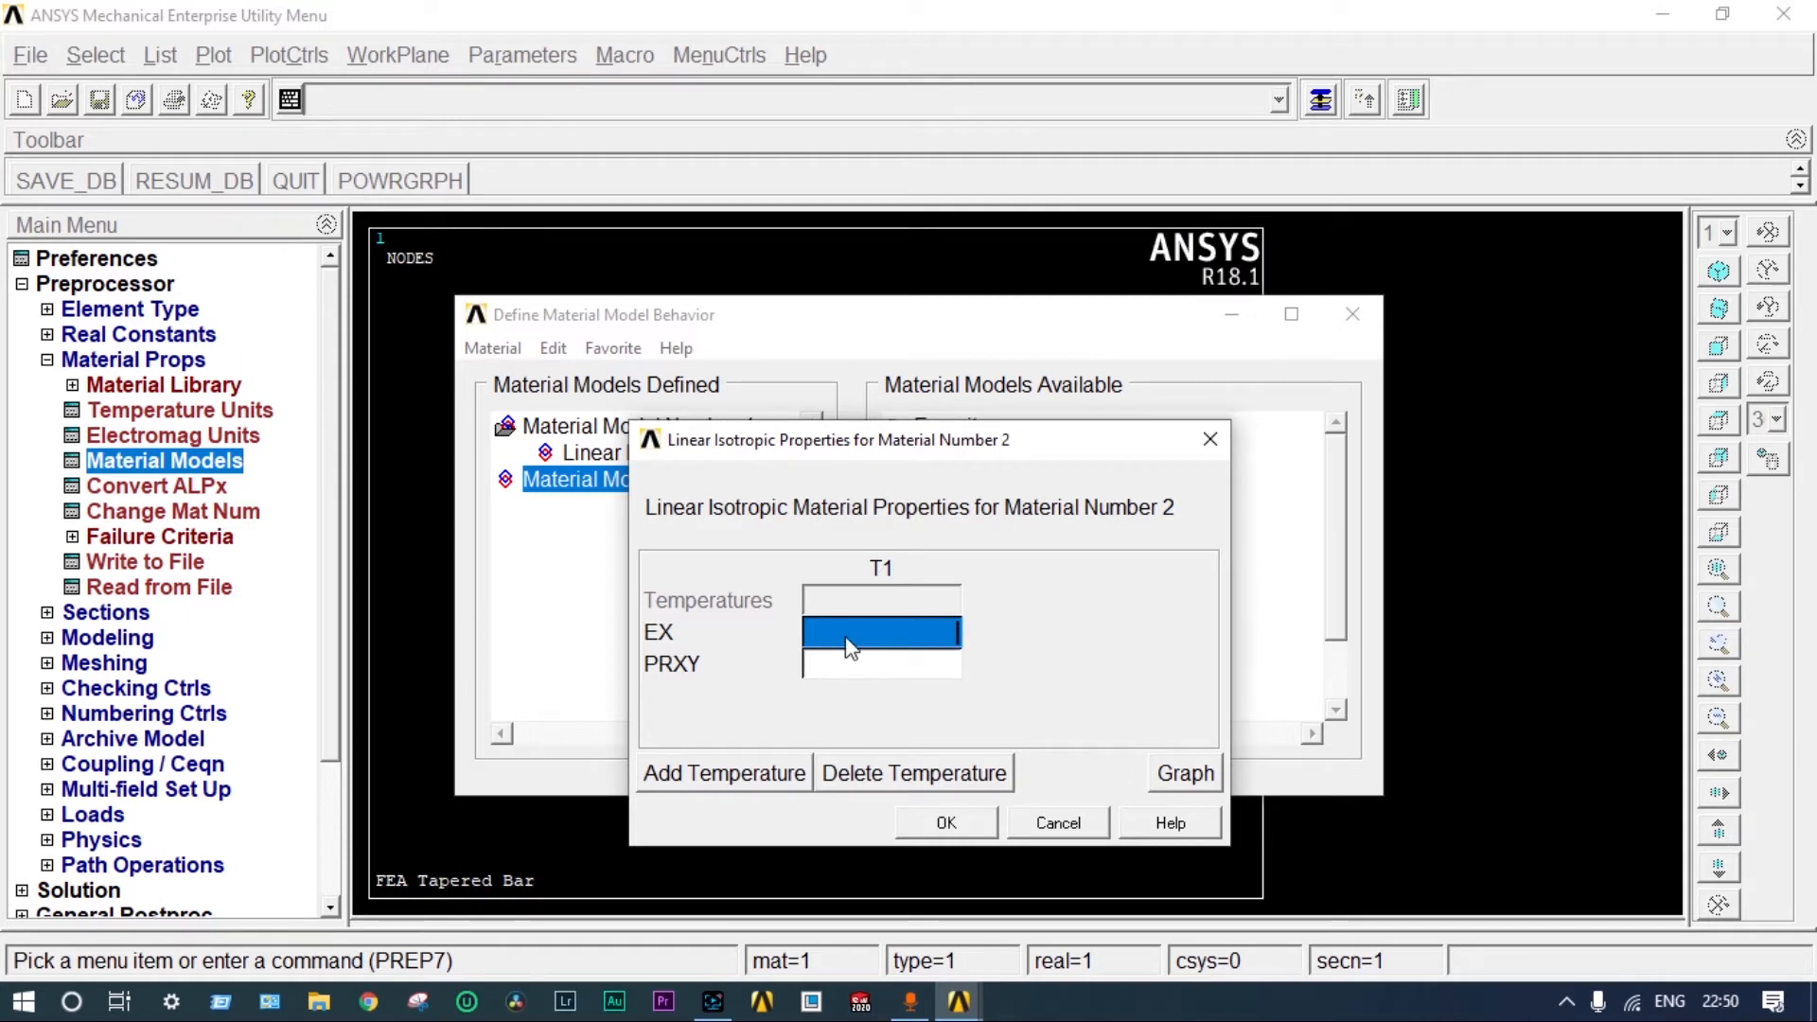
{"action": "type", "text": "2e5"}
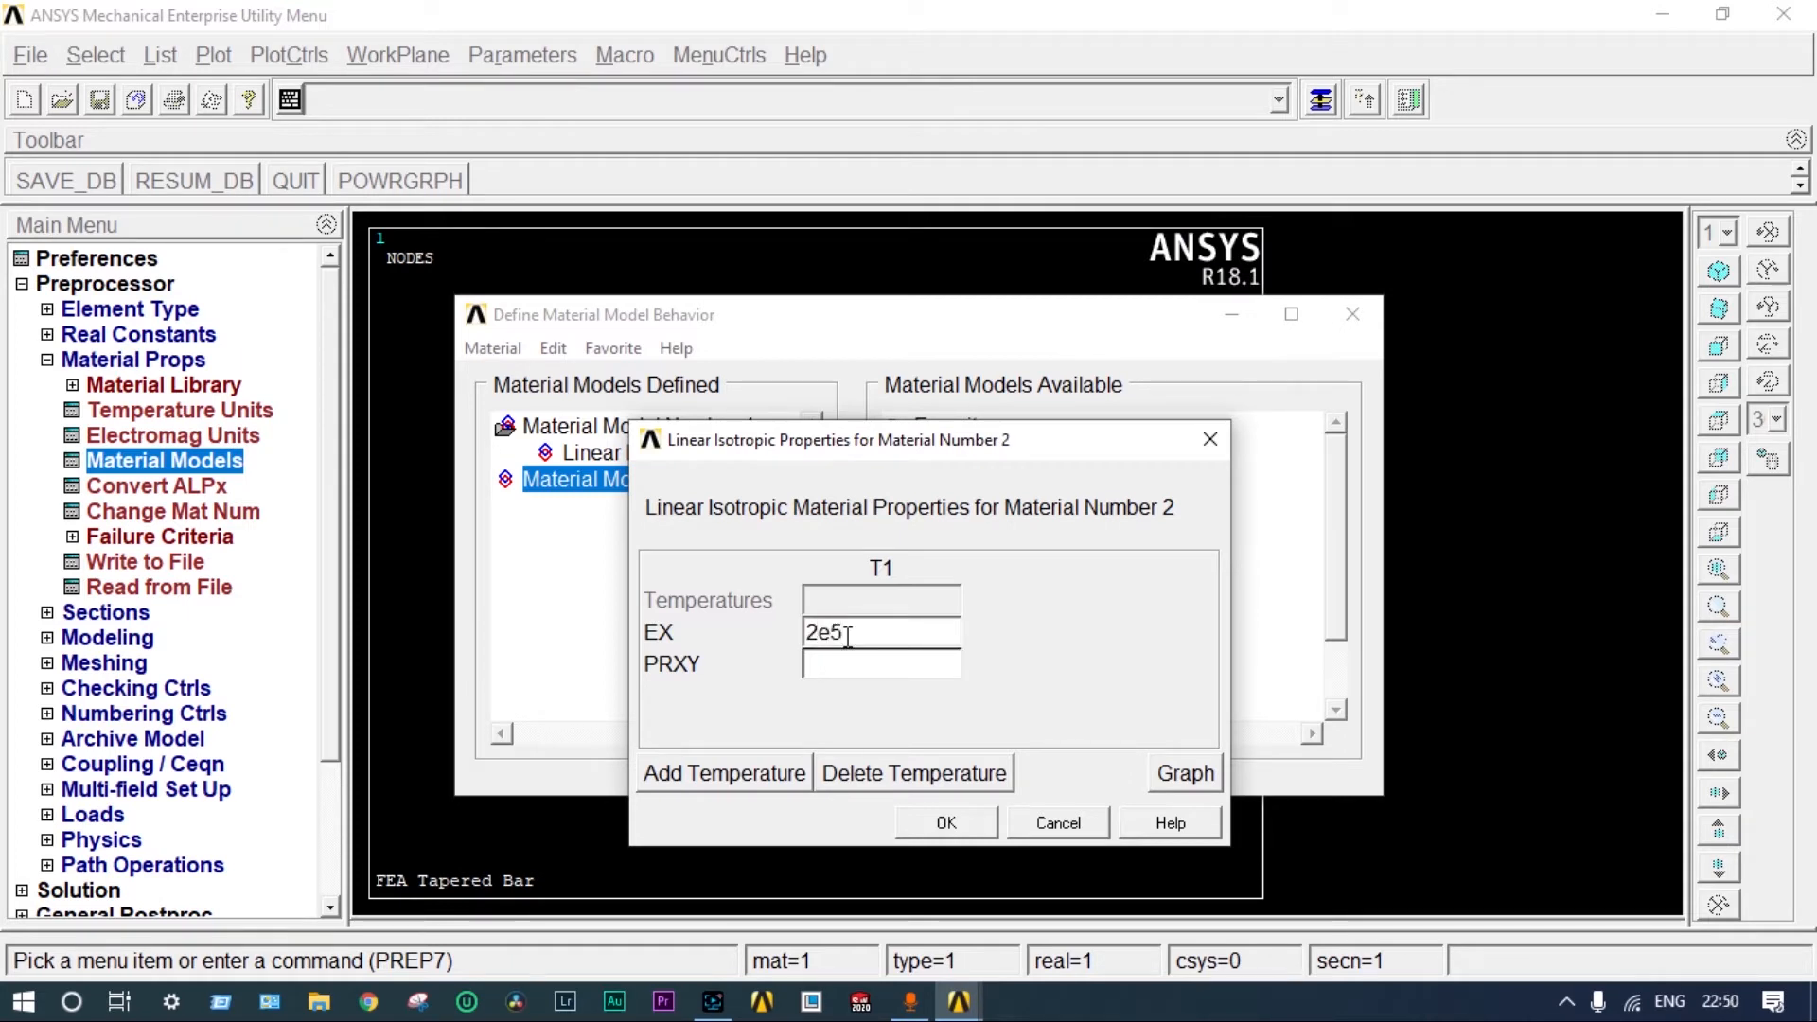
{"action": "left_click", "coordinate": [843, 668]}
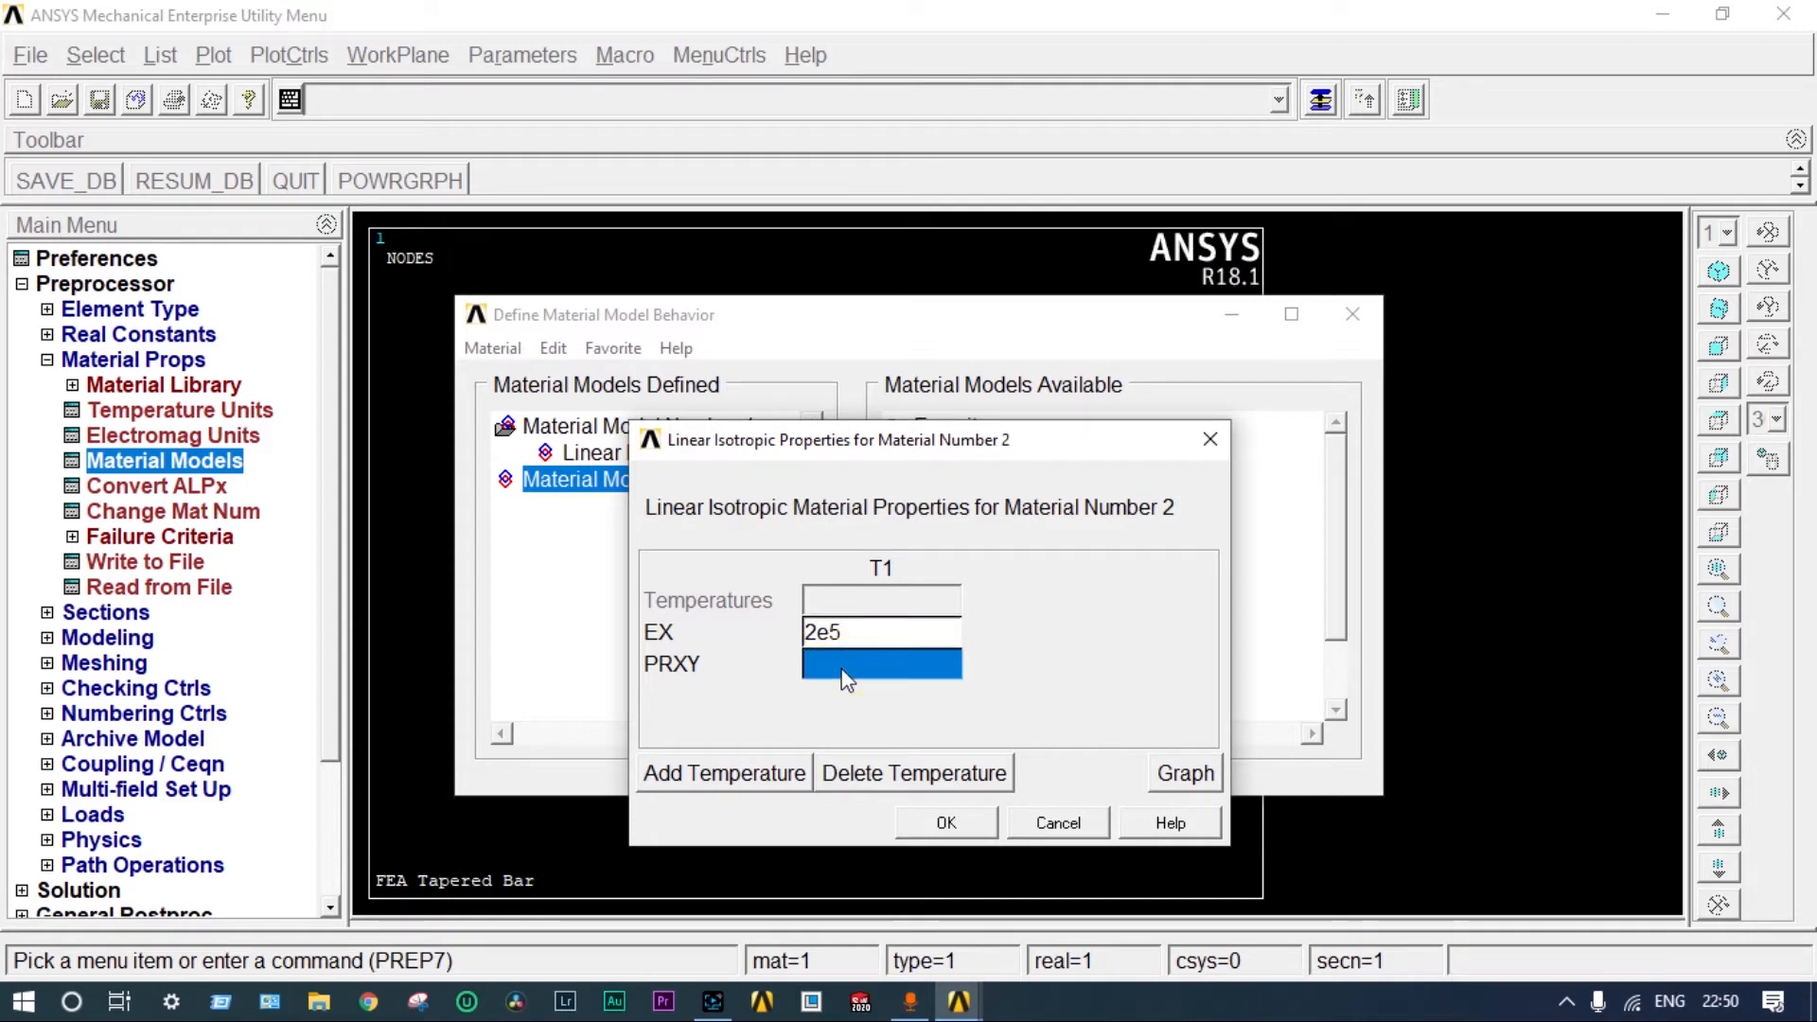
{"action": "type", "text": "0.3"}
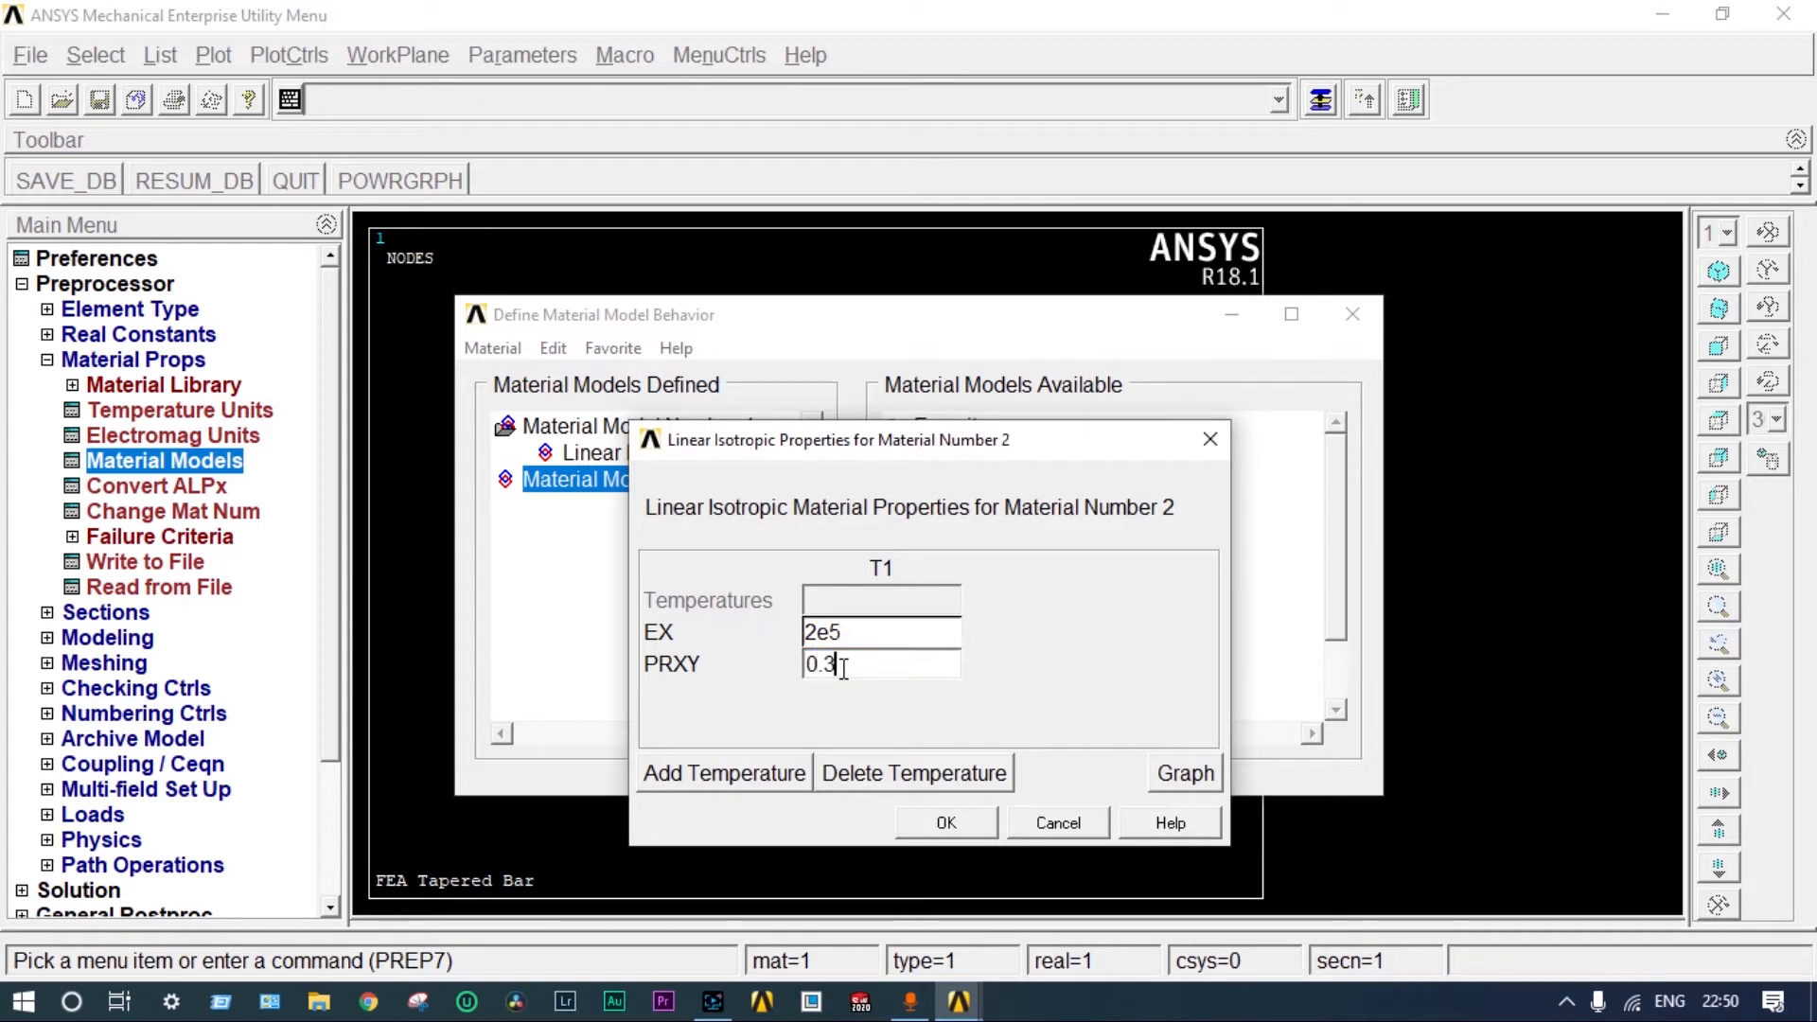
{"action": "left_click", "coordinate": [946, 821]}
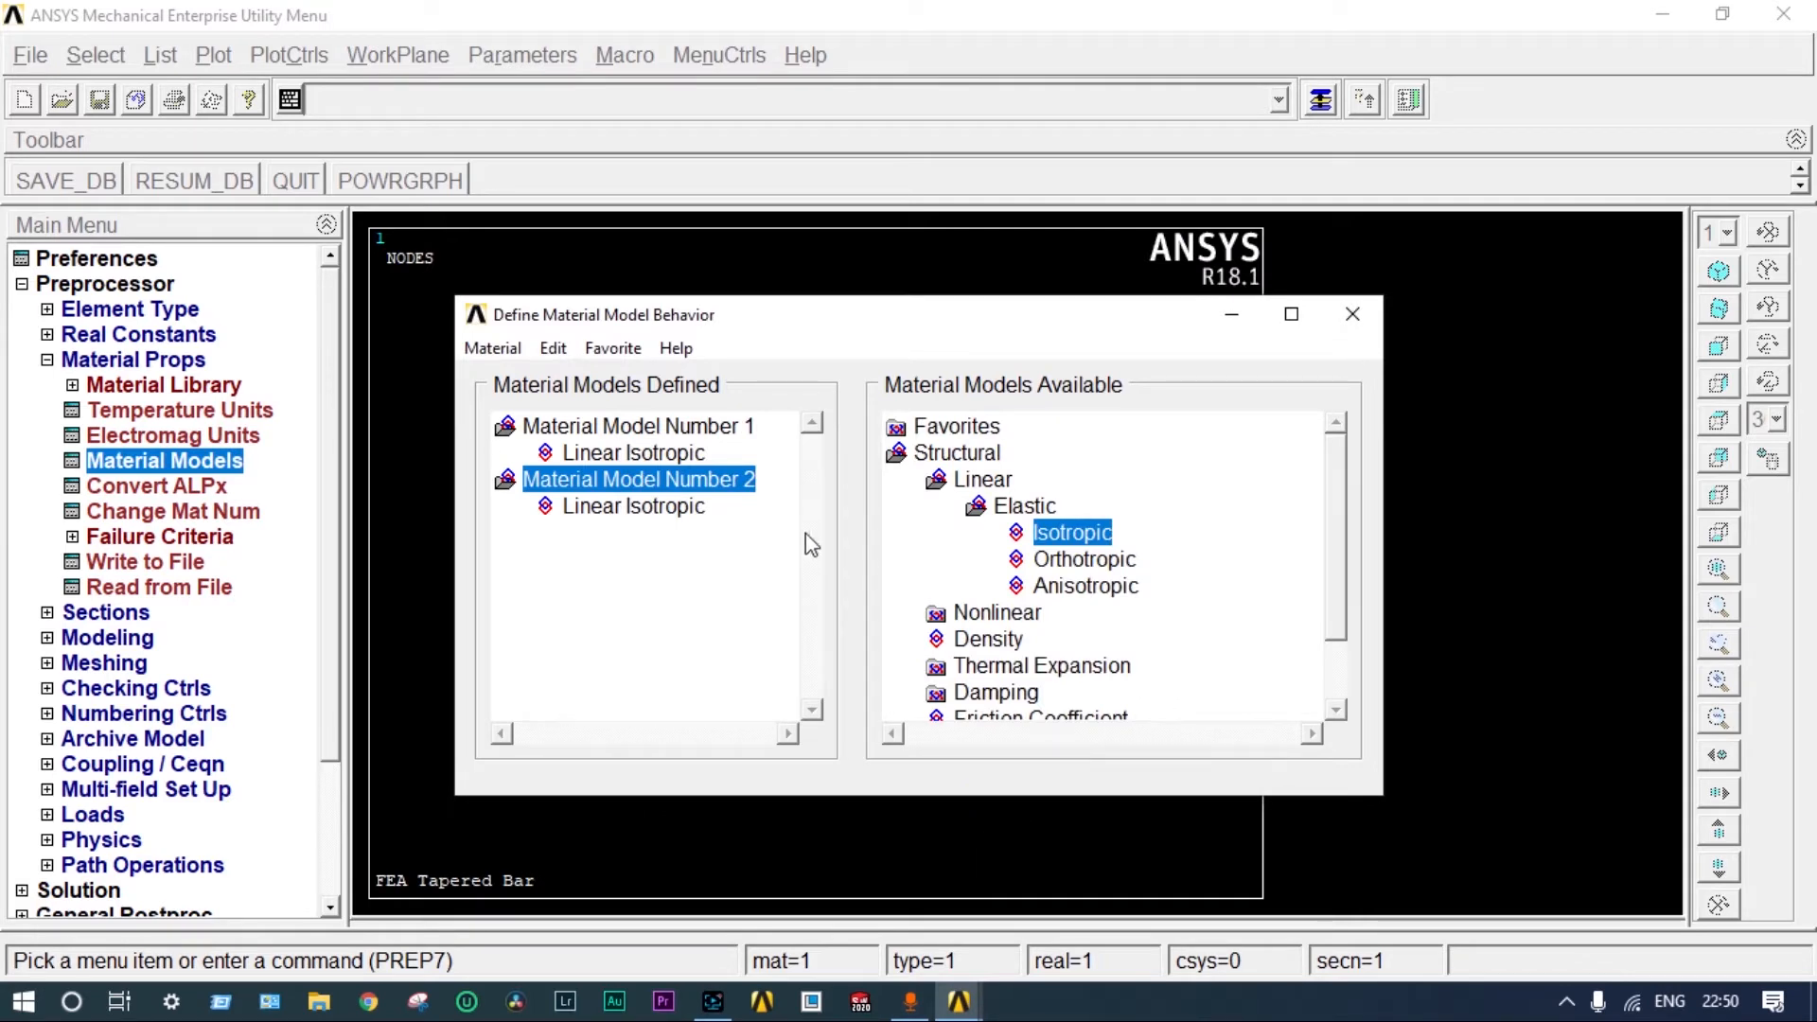
- Define material model 3 as linear elastic isotropic with EX 1.9e5 and PRXY 0.26, and close the material definitions
{"action": "left_click", "coordinate": [493, 349]}
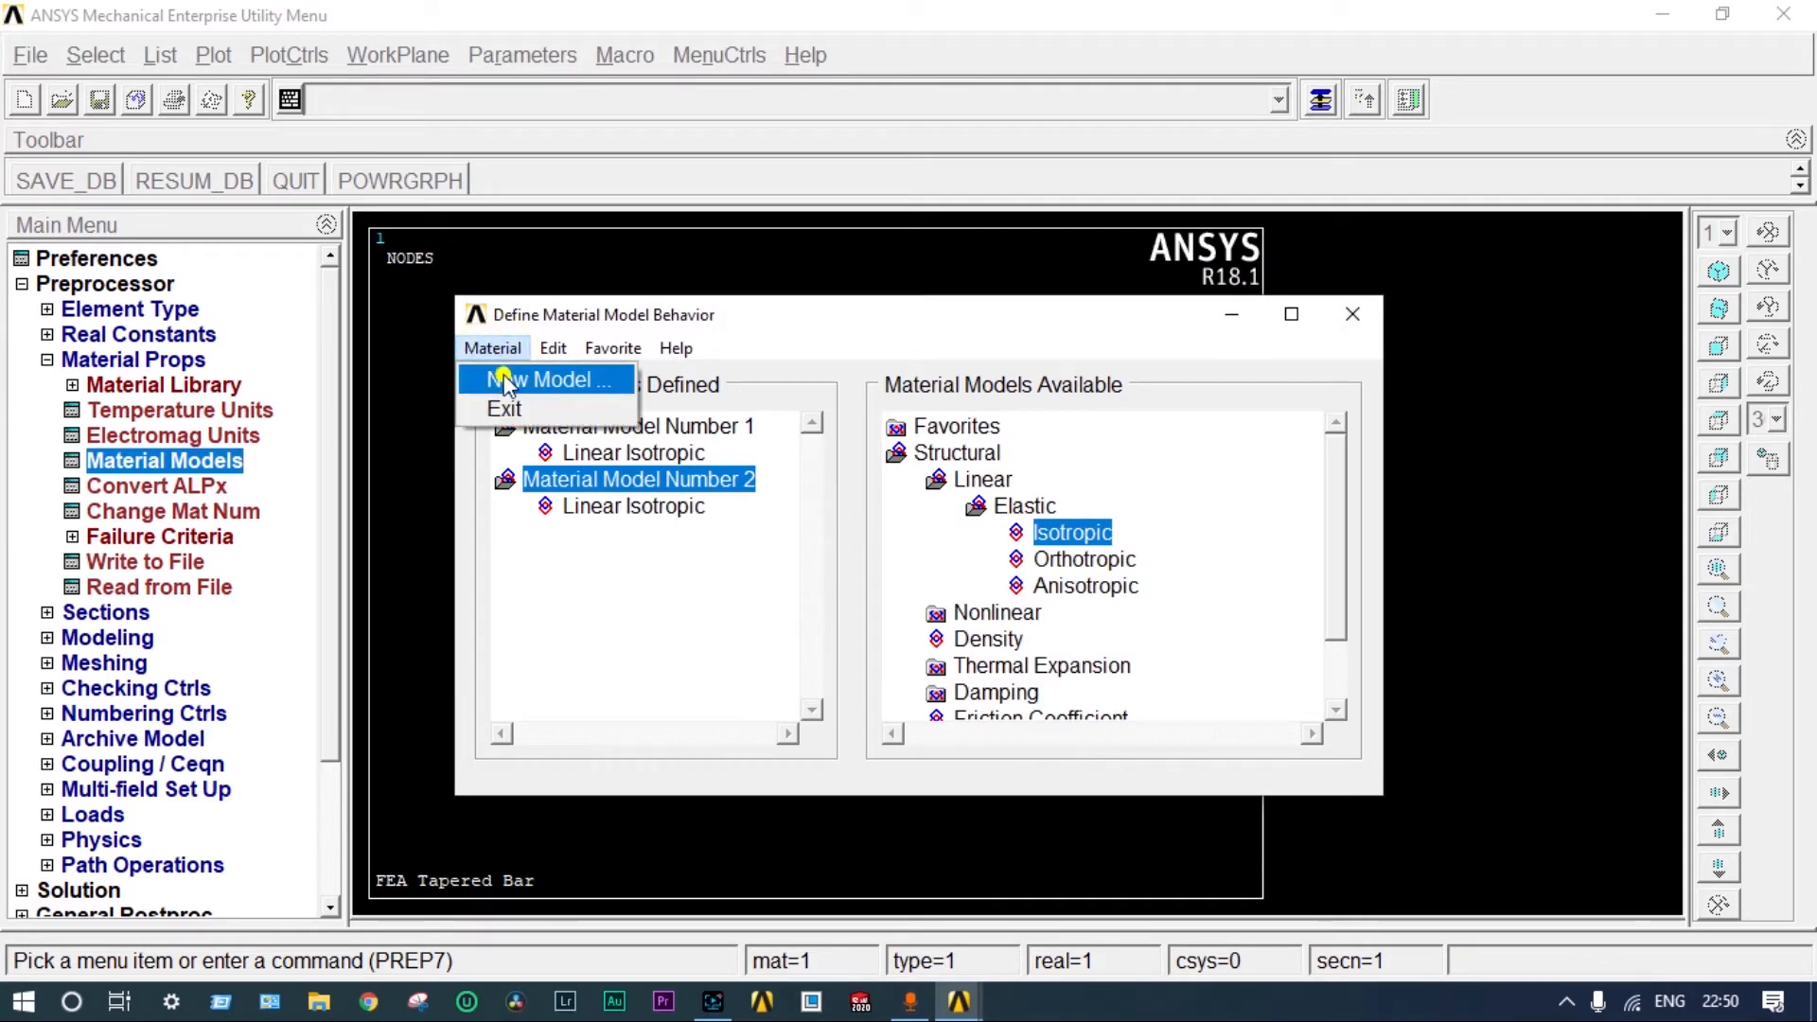
{"action": "left_click", "coordinate": [506, 379]}
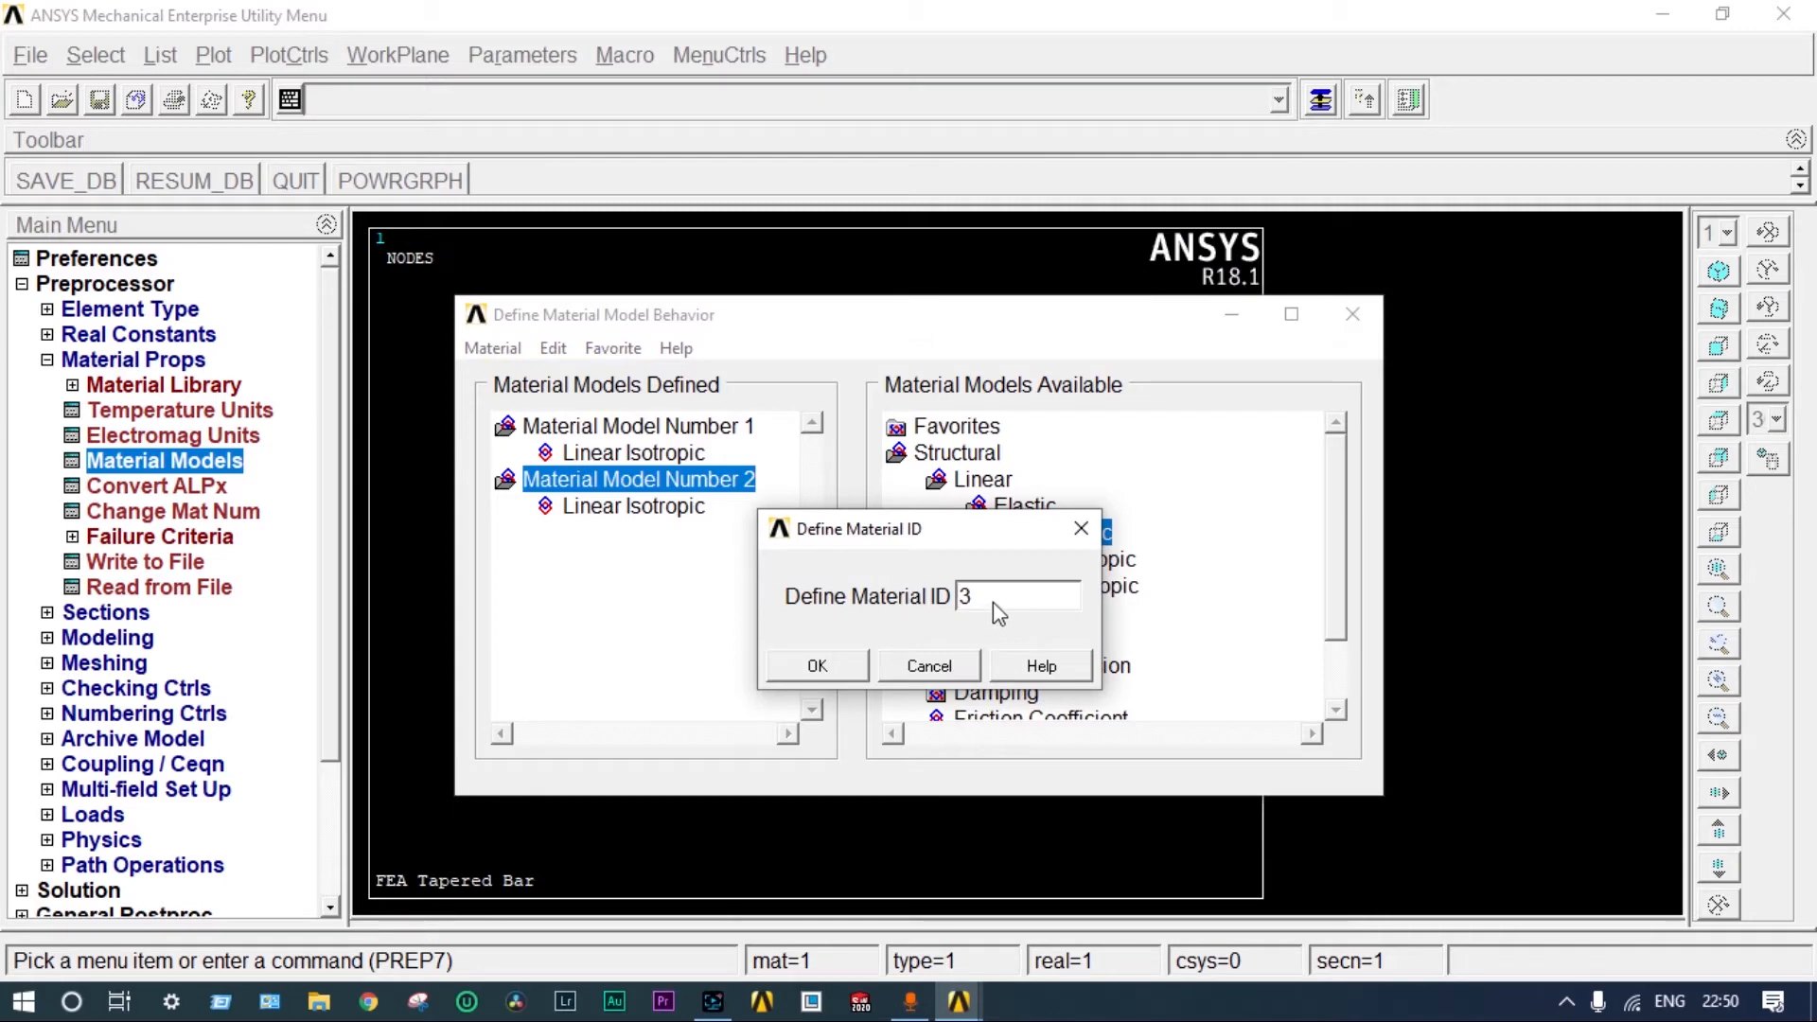
{"action": "left_click", "coordinate": [817, 665]}
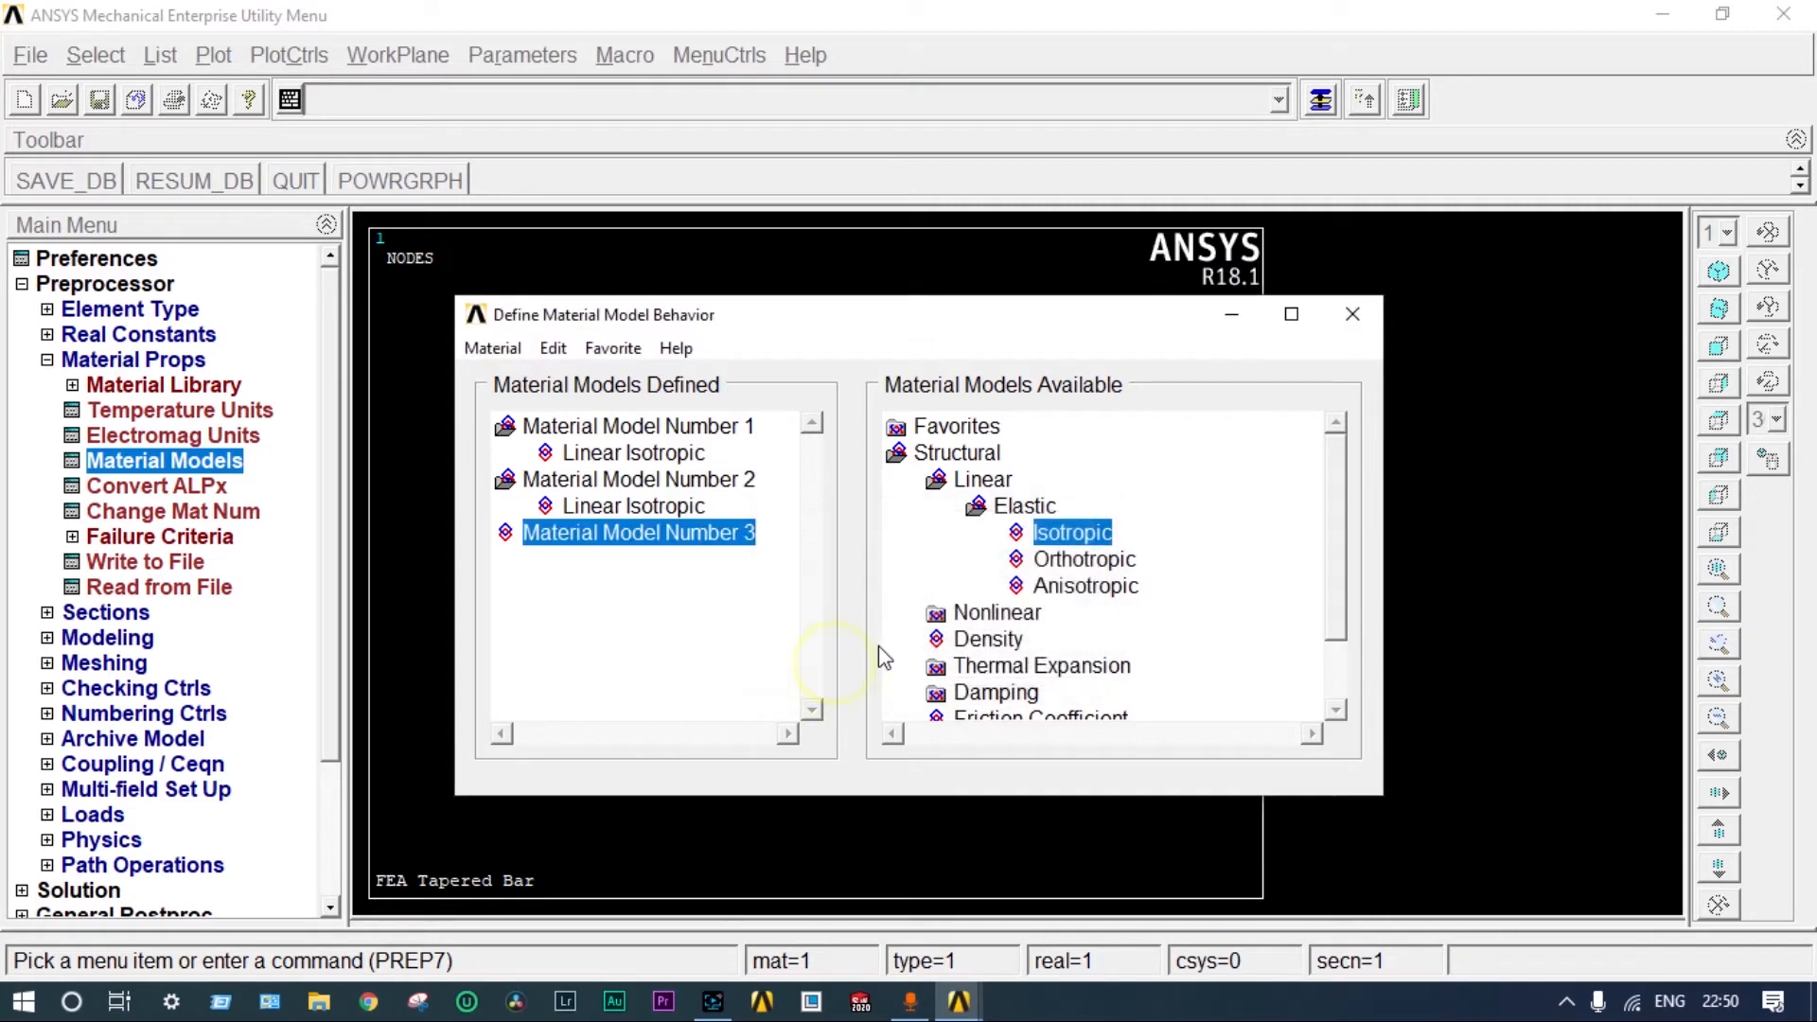
{"action": "double_click", "coordinate": [1079, 534]}
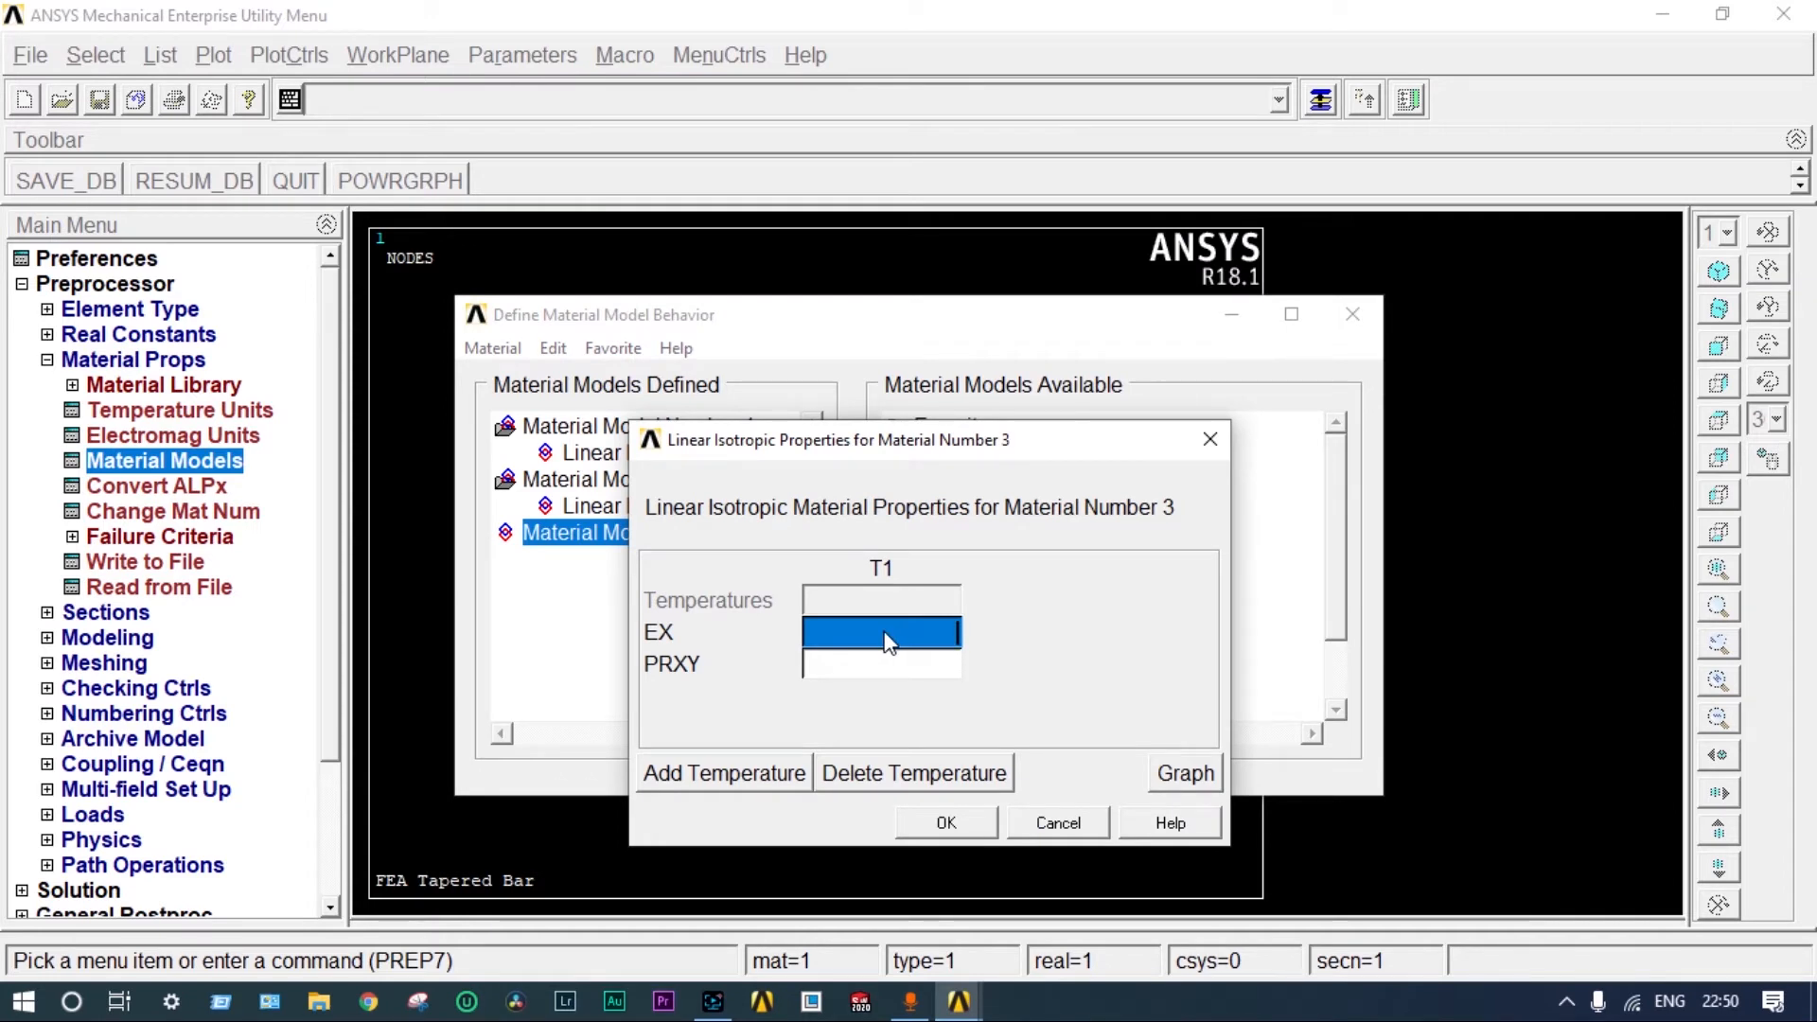
{"action": "type", "text": "1"}
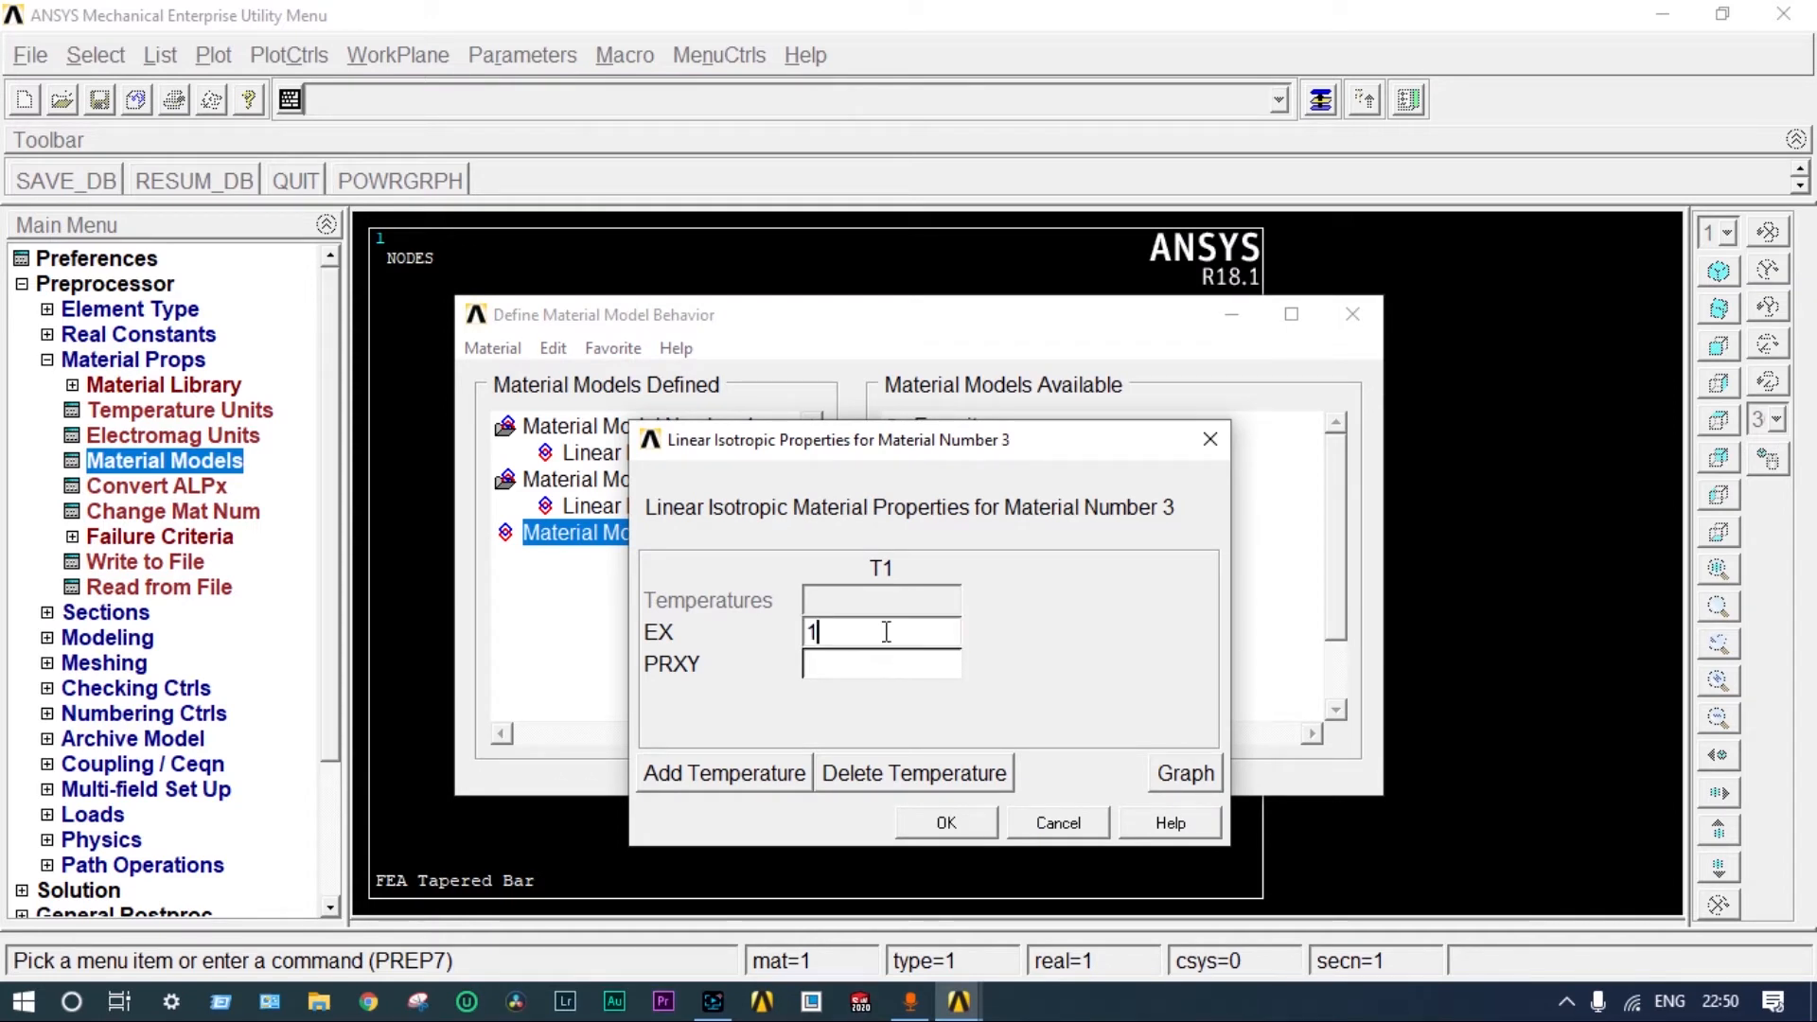
{"action": "type", "text": ".9e5"}
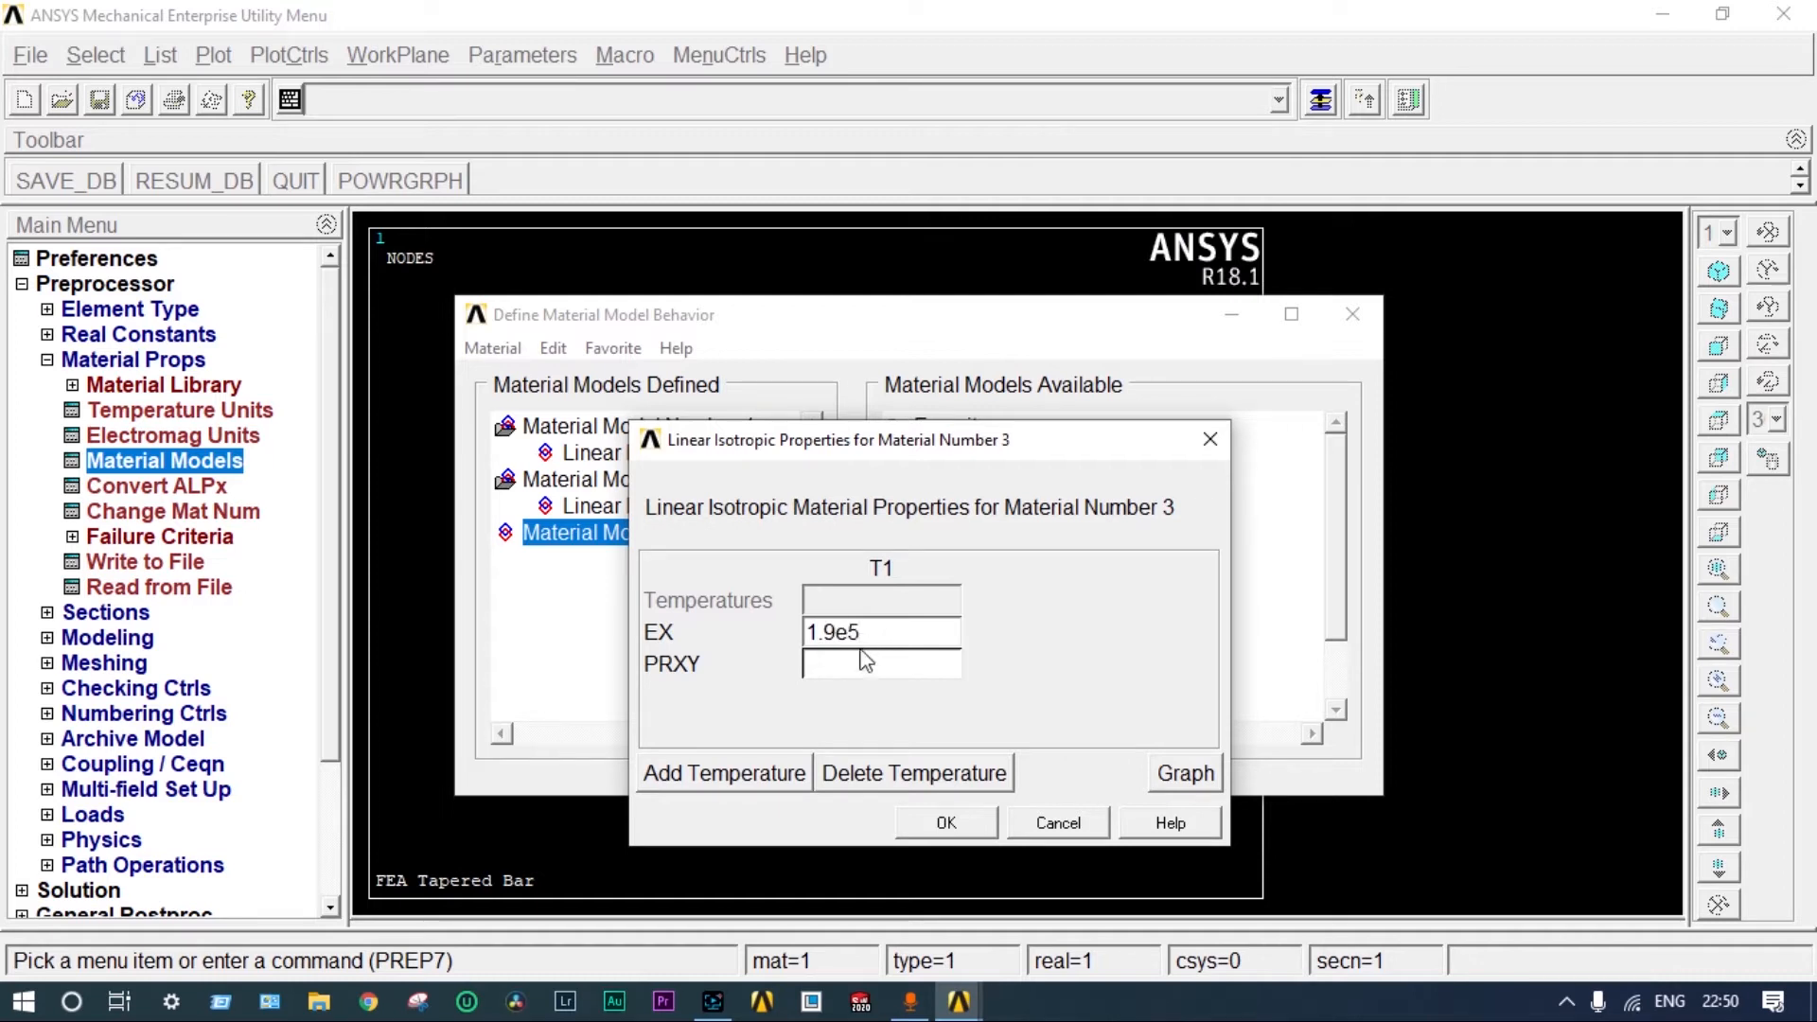
{"action": "left_click", "coordinate": [861, 664]}
{"action": "type", "text": "0"}
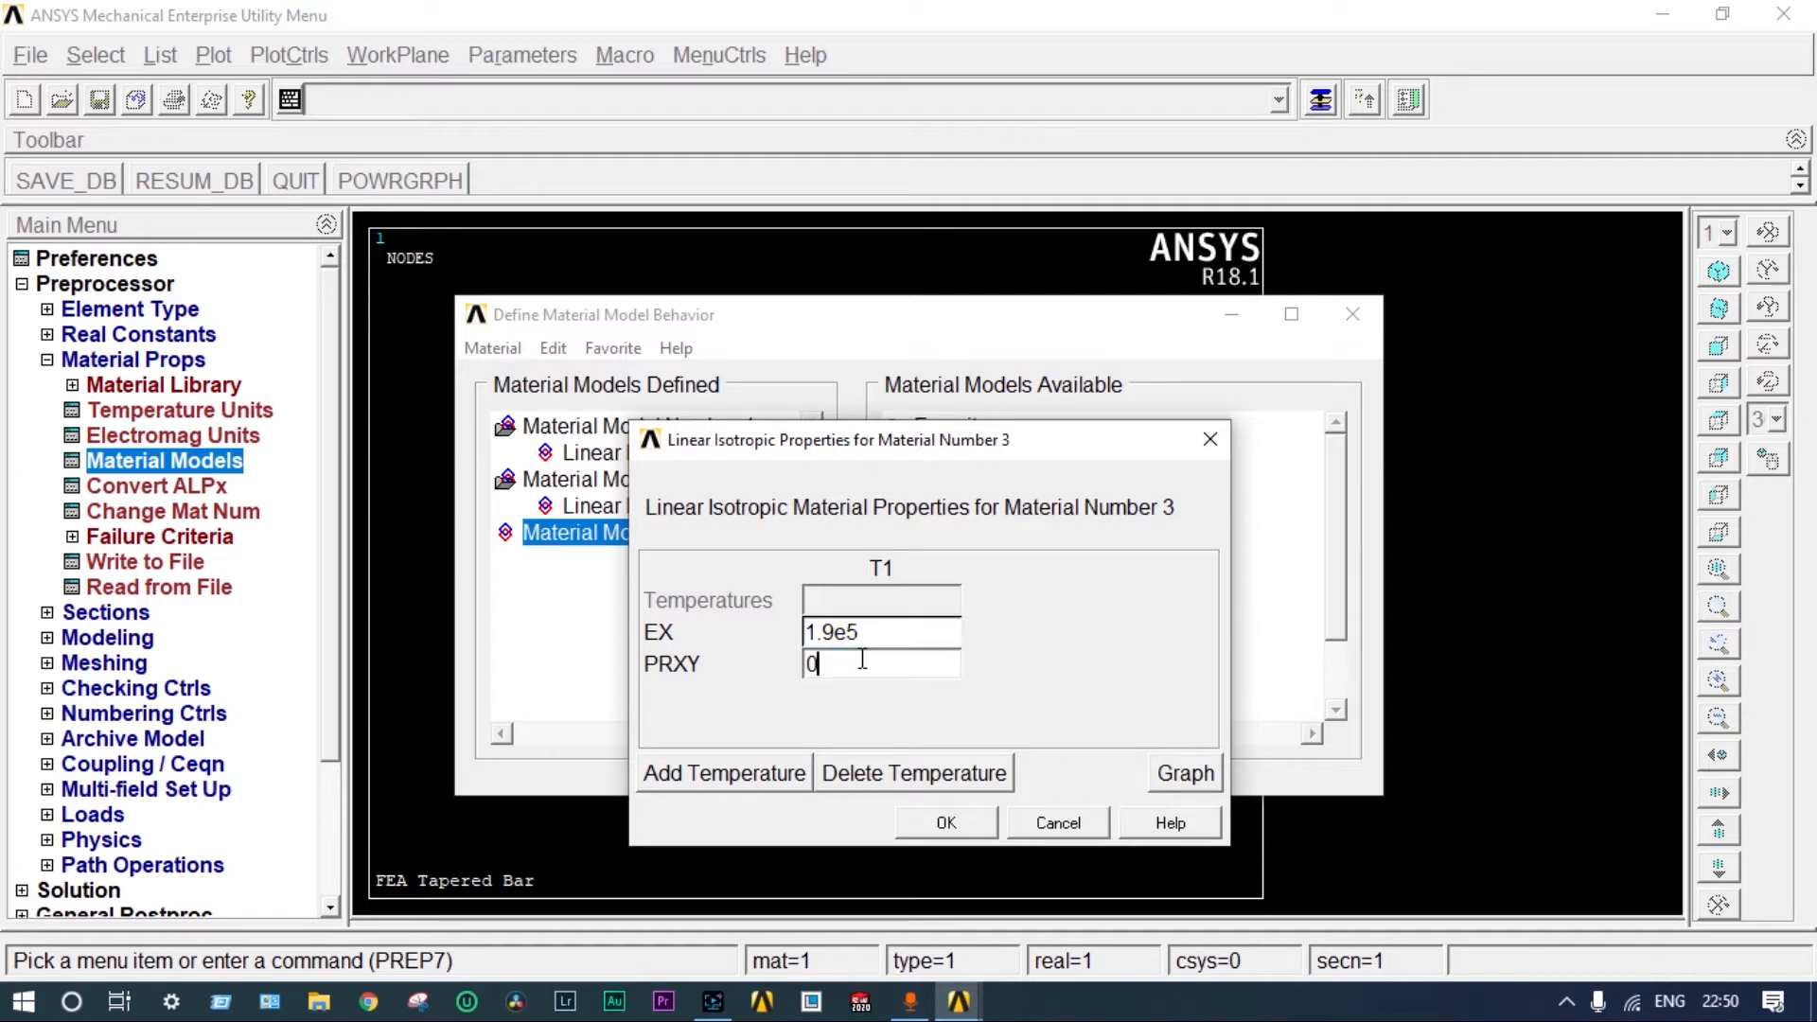
{"action": "type", "text": ".26"}
{"action": "left_click", "coordinate": [943, 821]}
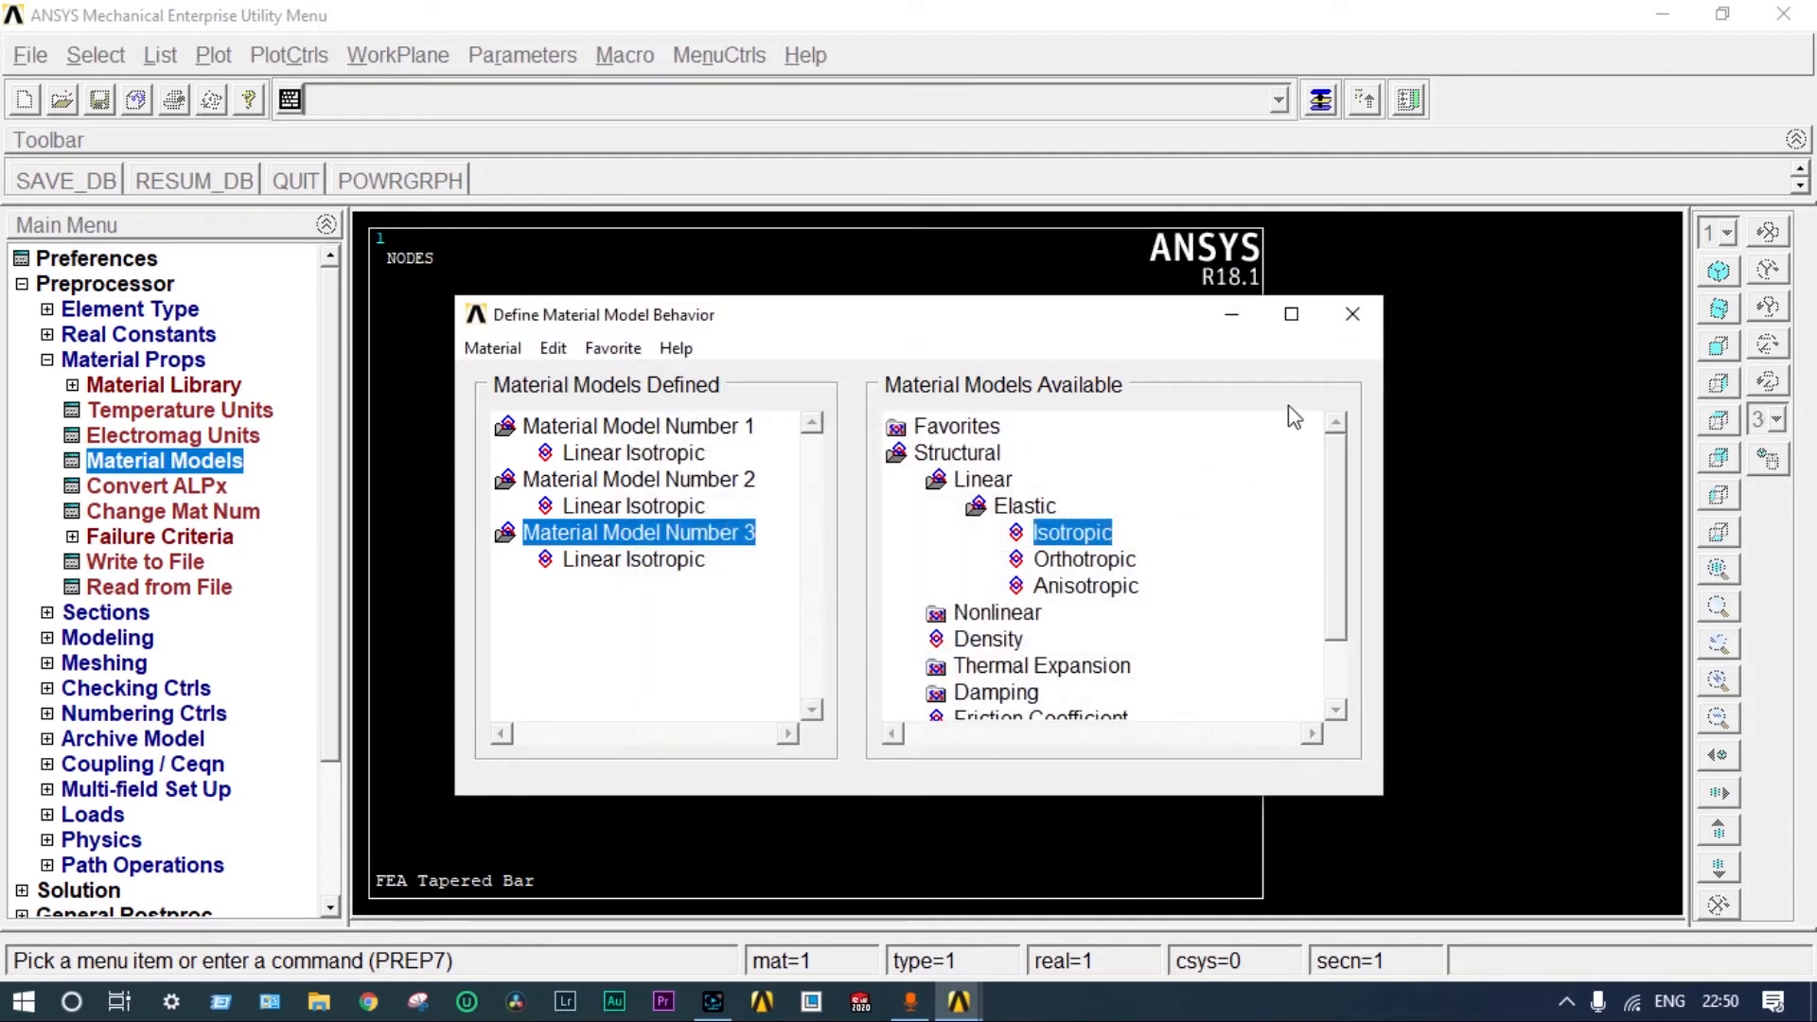
{"action": "left_click", "coordinate": [1352, 313]}
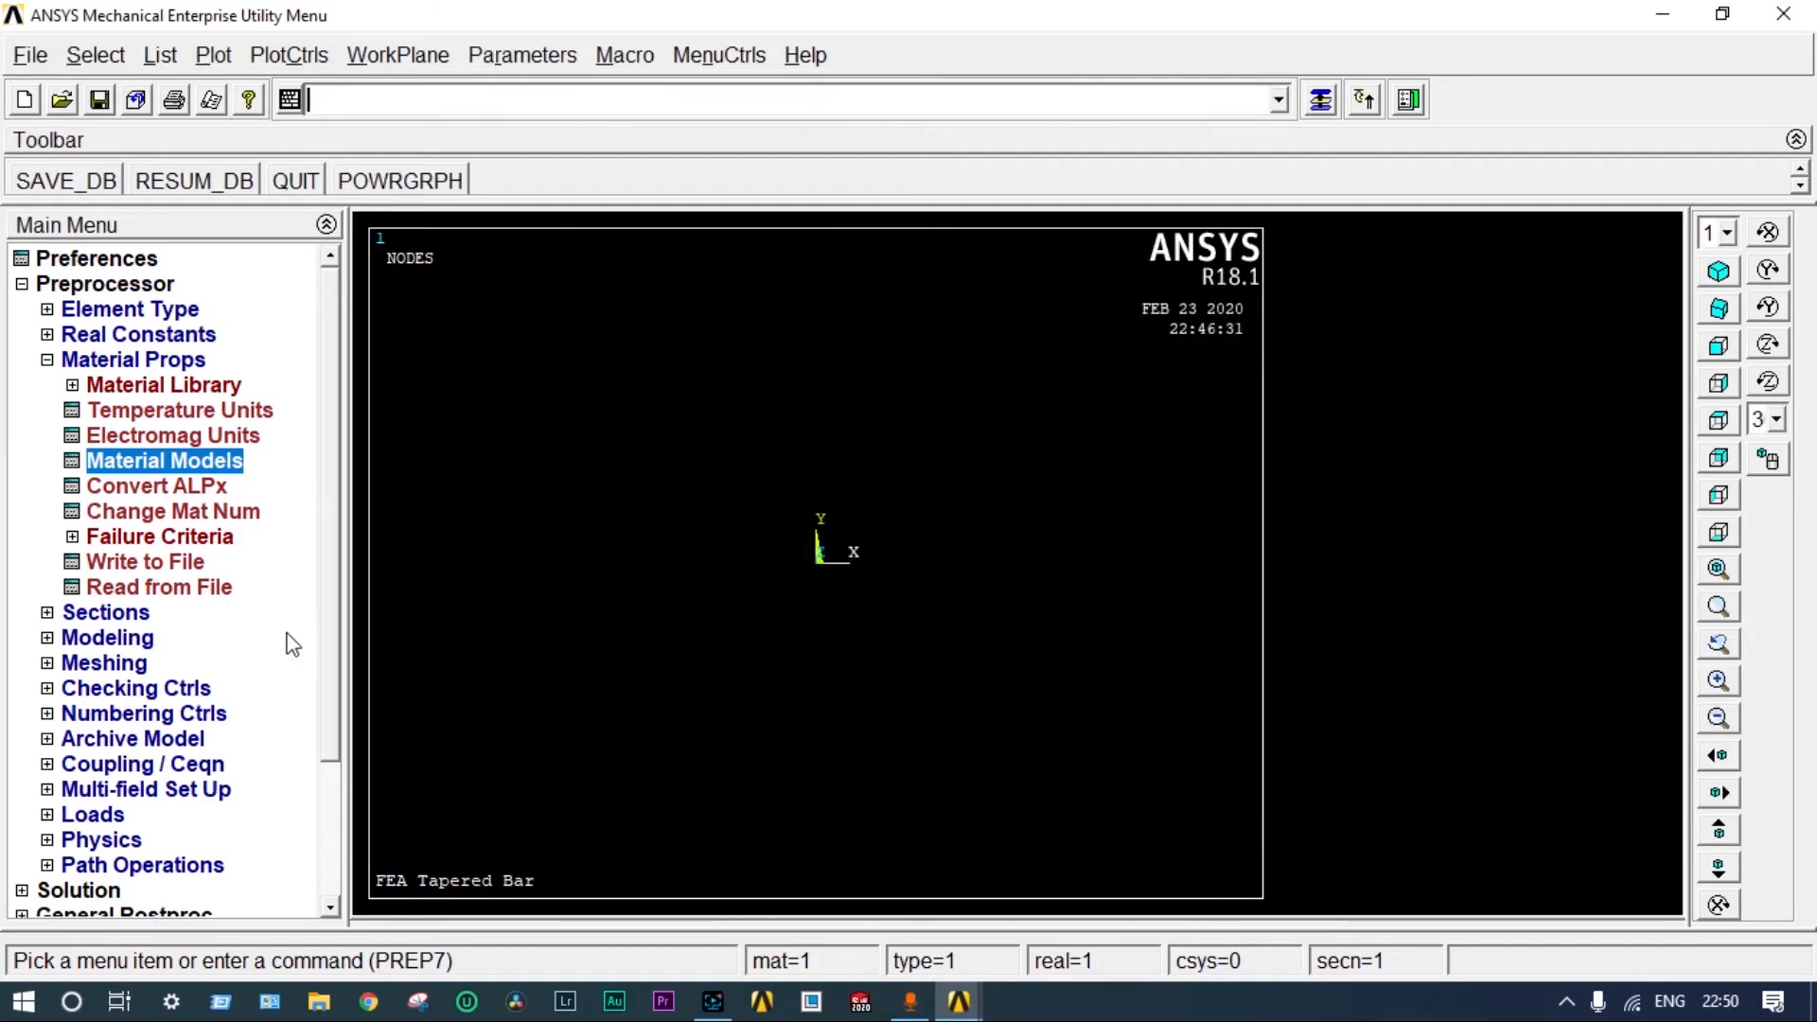
- Add link section 1 named Big with a link area of 2500
{"action": "left_click", "coordinate": [134, 615]}
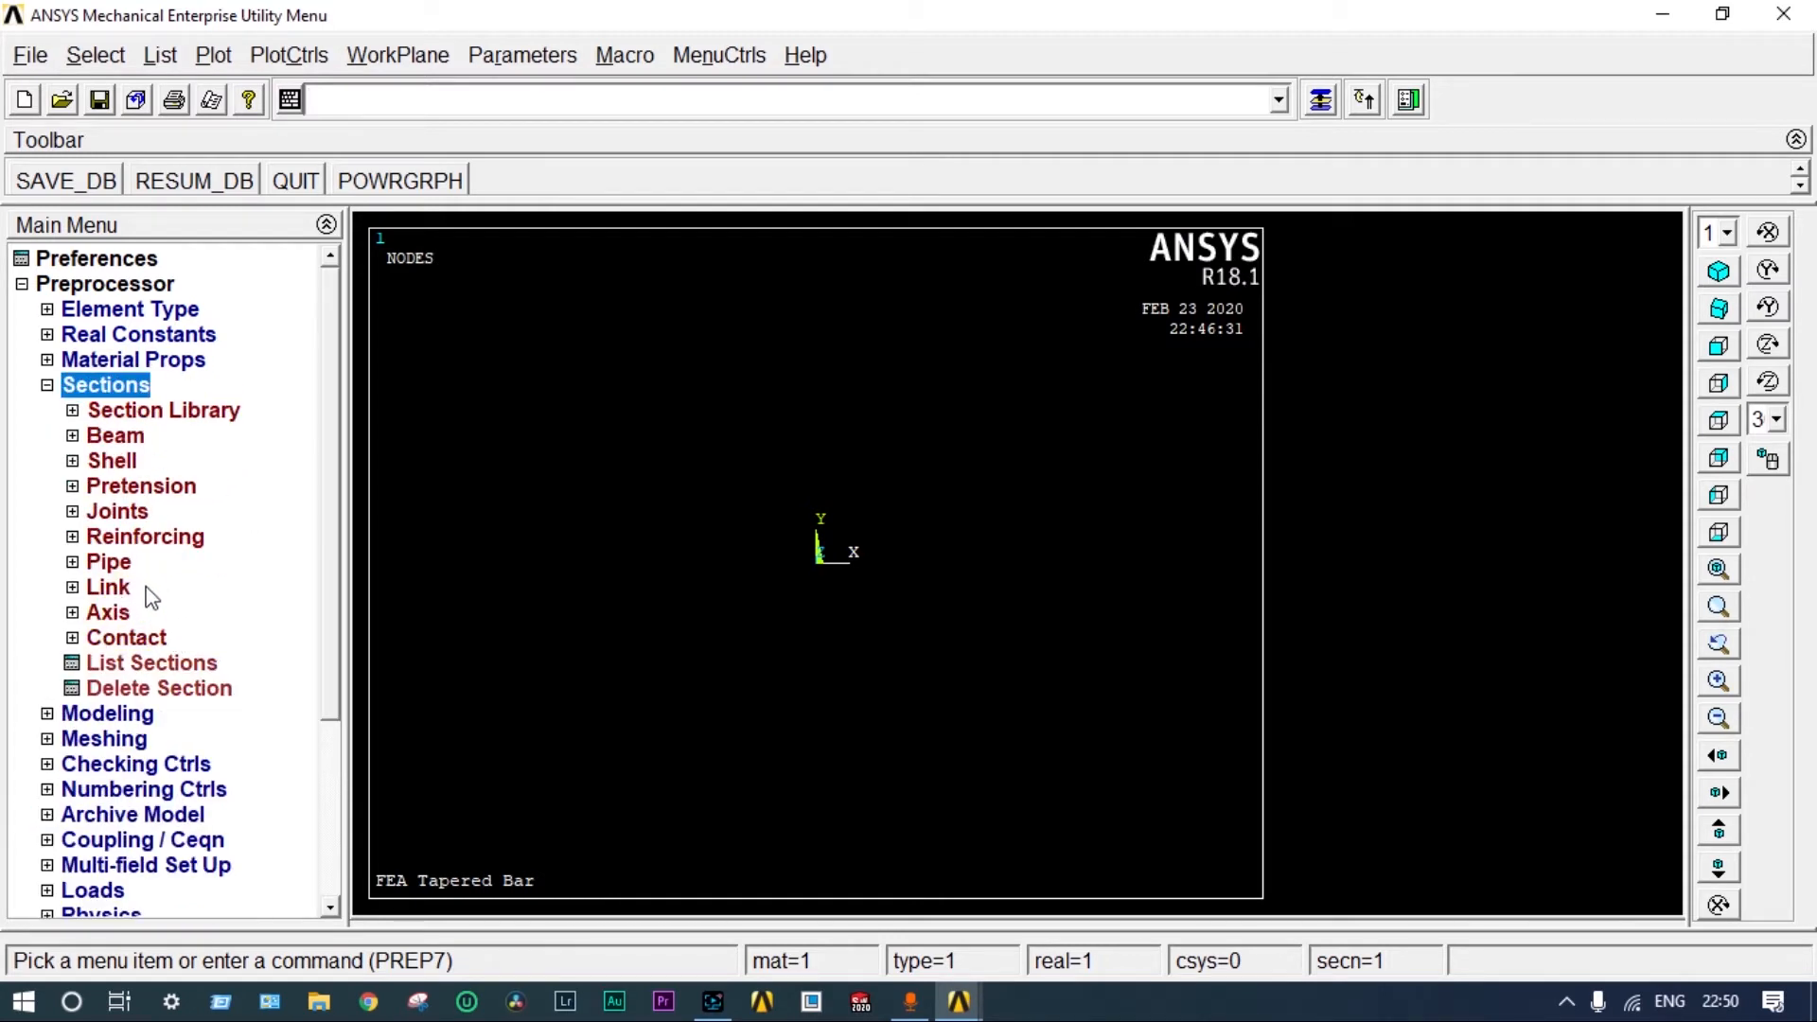
{"action": "left_click", "coordinate": [107, 588]}
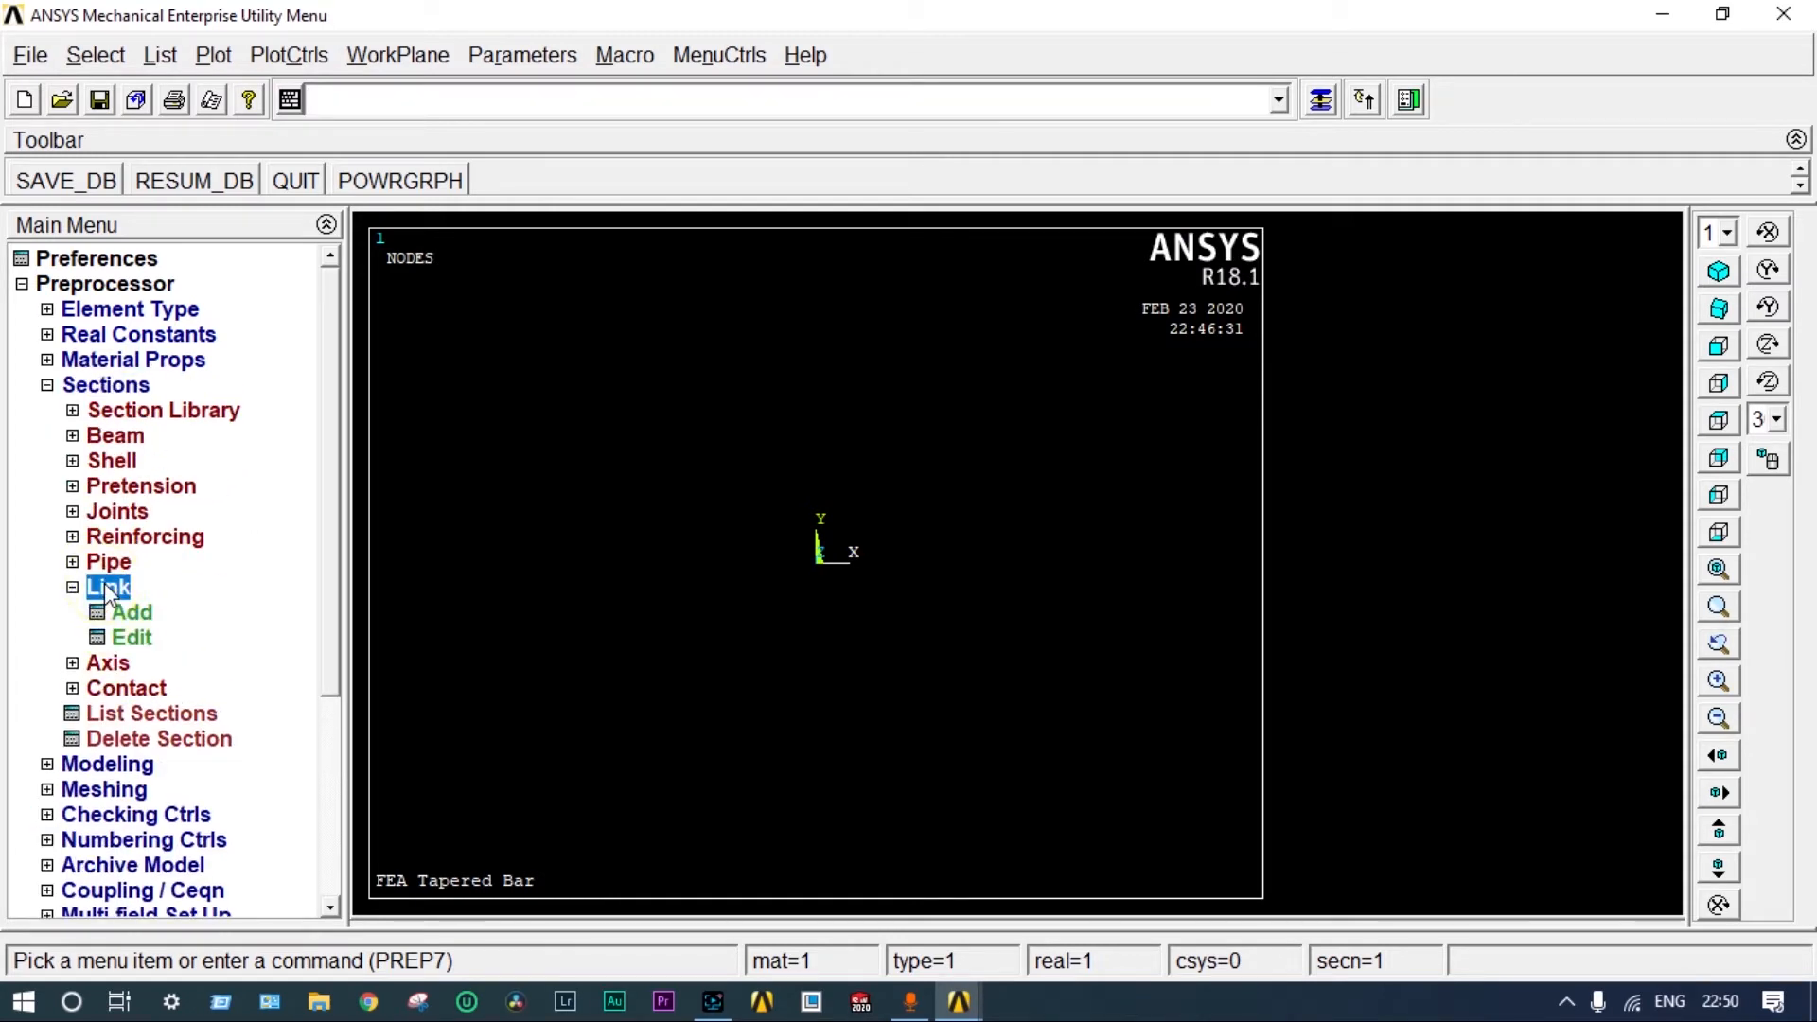
{"action": "left_click", "coordinate": [127, 611]}
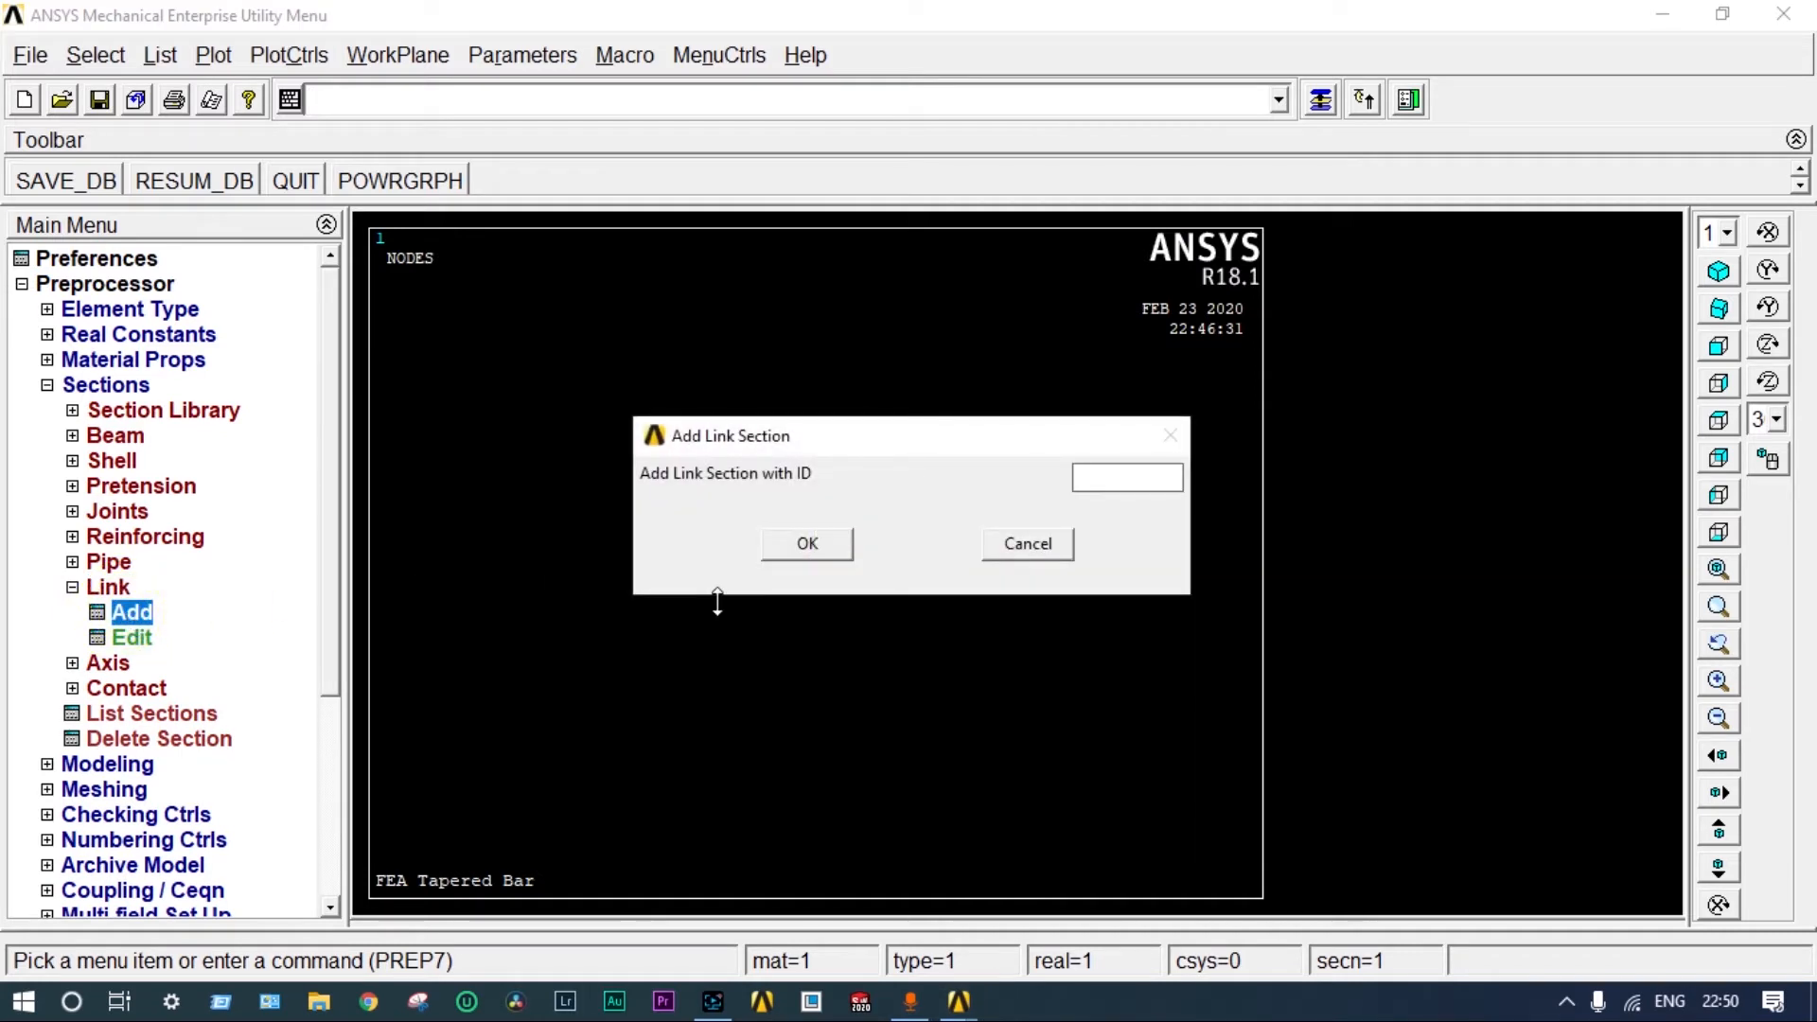
{"action": "type", "text": "1"}
{"action": "left_click", "coordinate": [807, 547]}
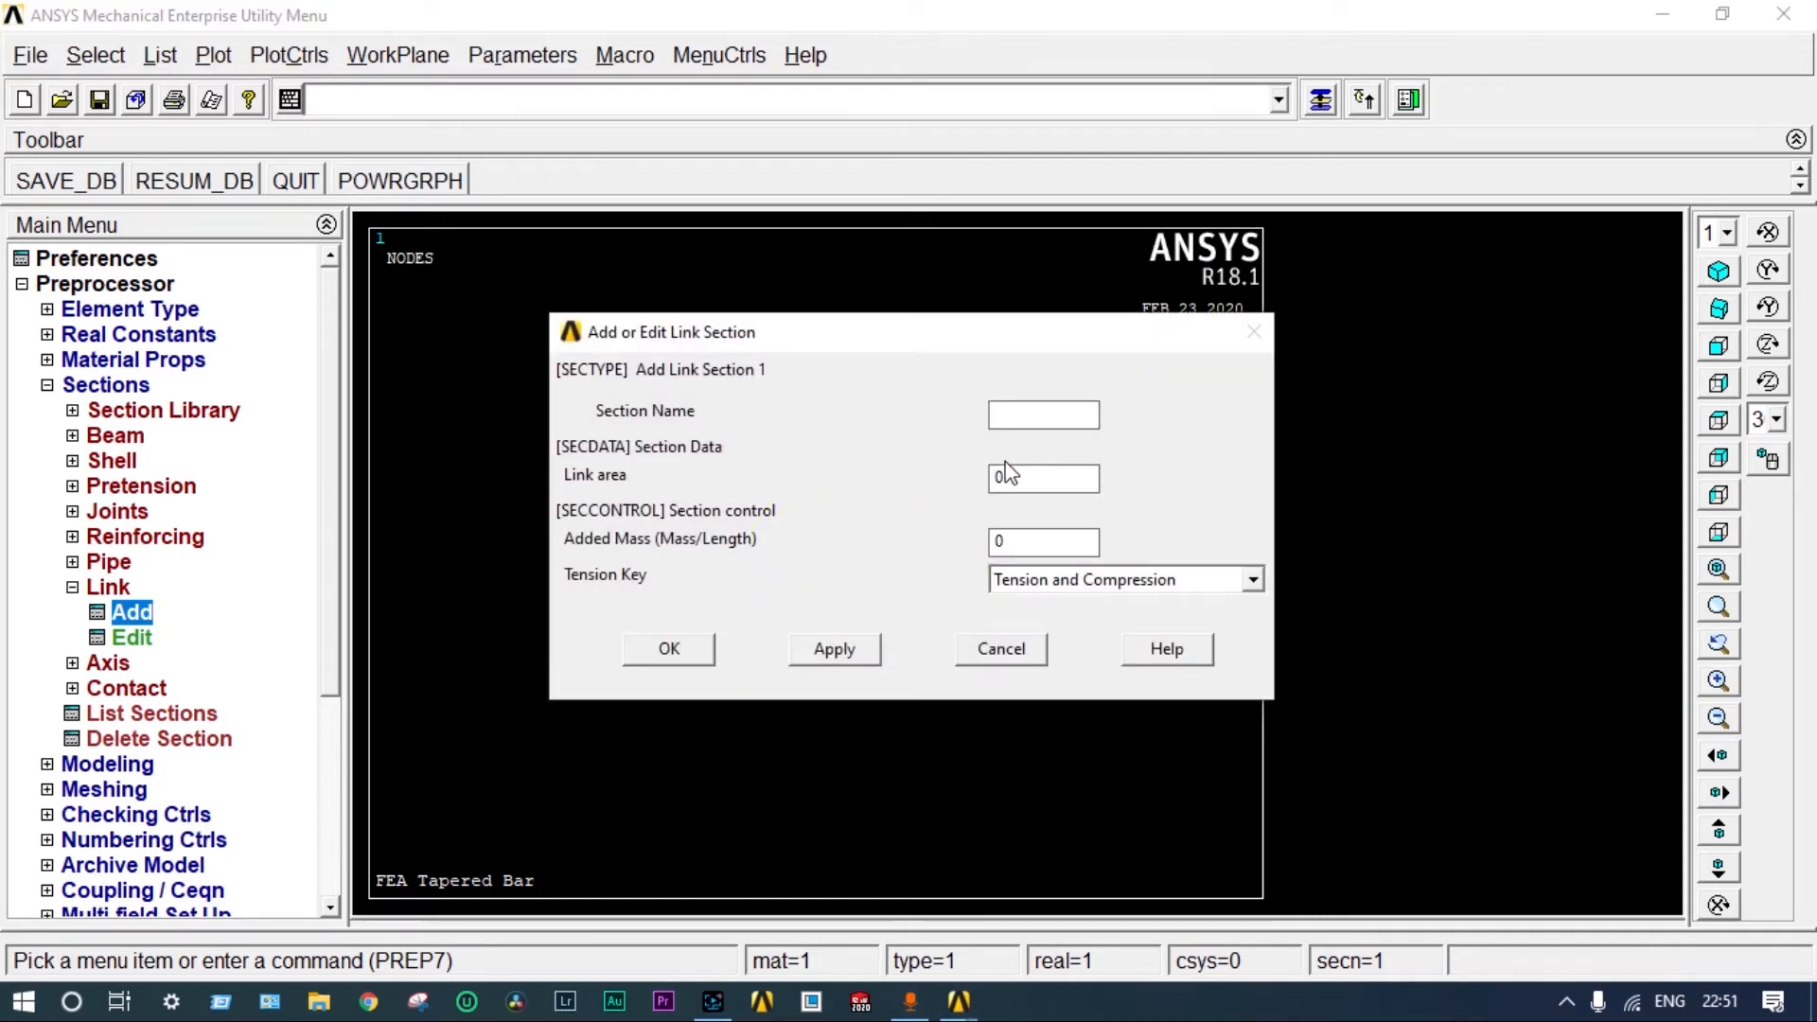
{"action": "type", "text": "Big"}
{"action": "double_click", "coordinate": [997, 478]}
{"action": "left_click", "coordinate": [1025, 478]}
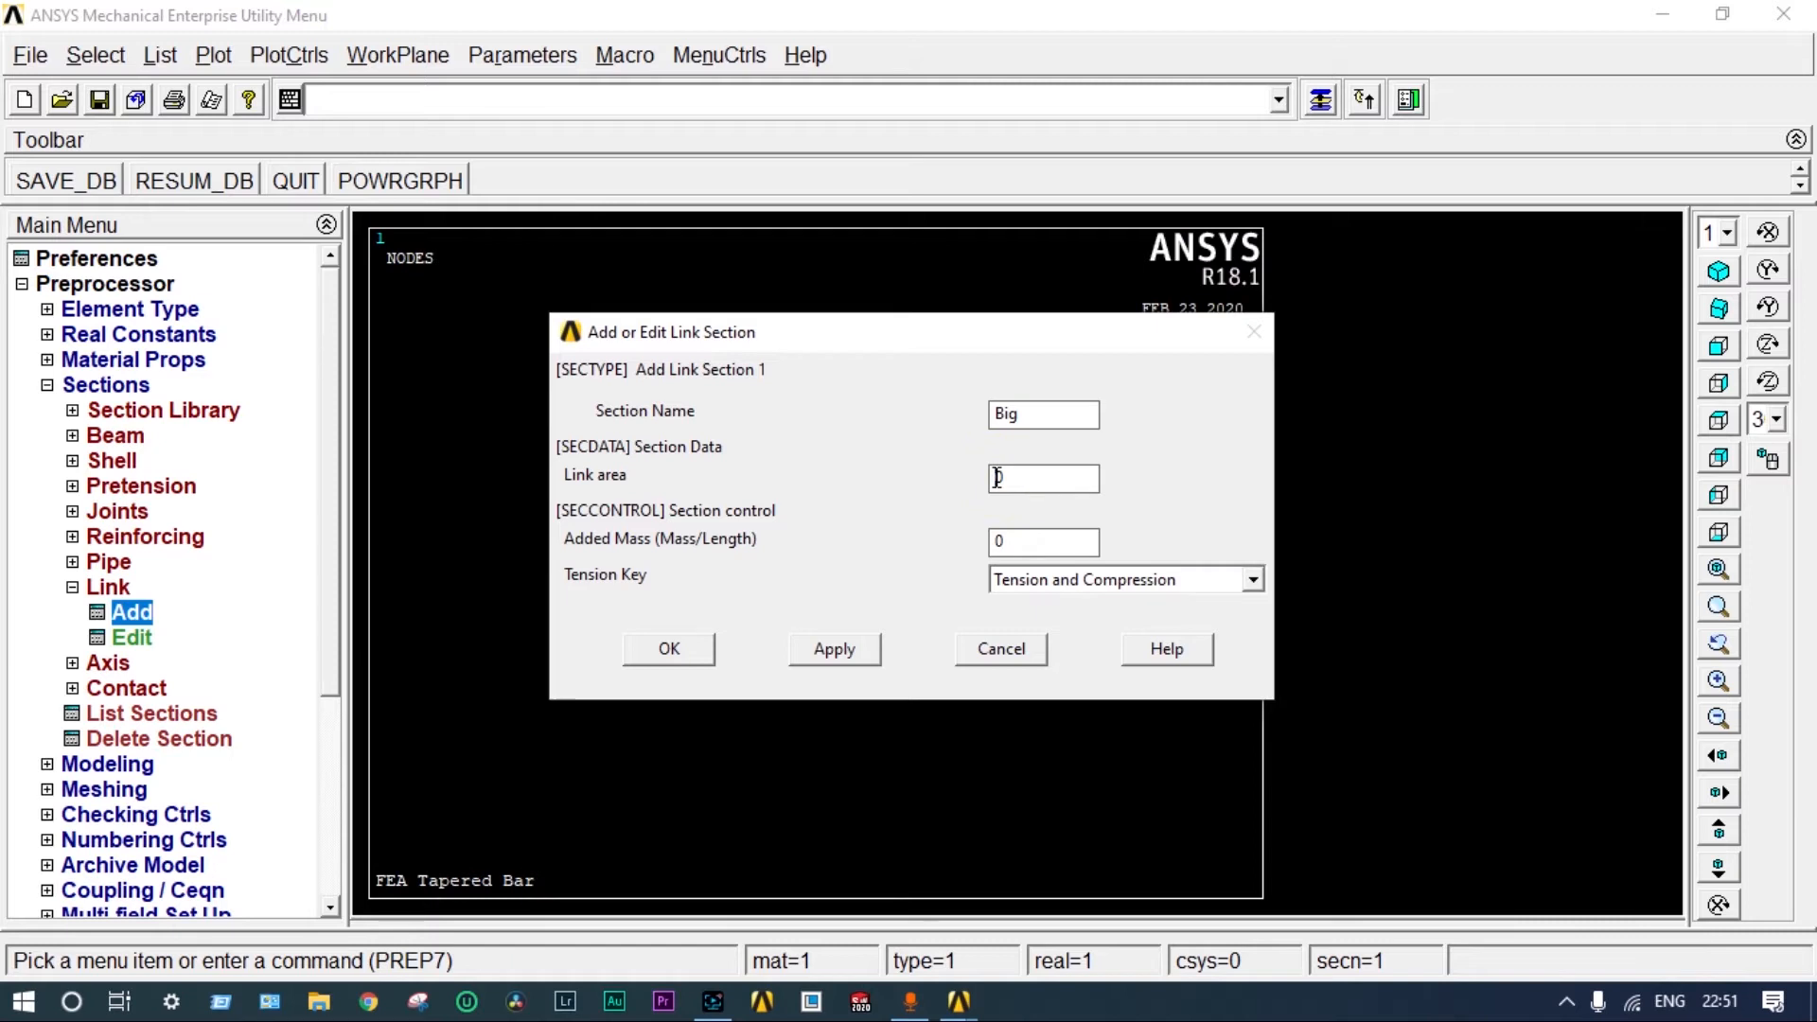
{"action": "type", "text": "2500"}
{"action": "left_click", "coordinate": [832, 648]}
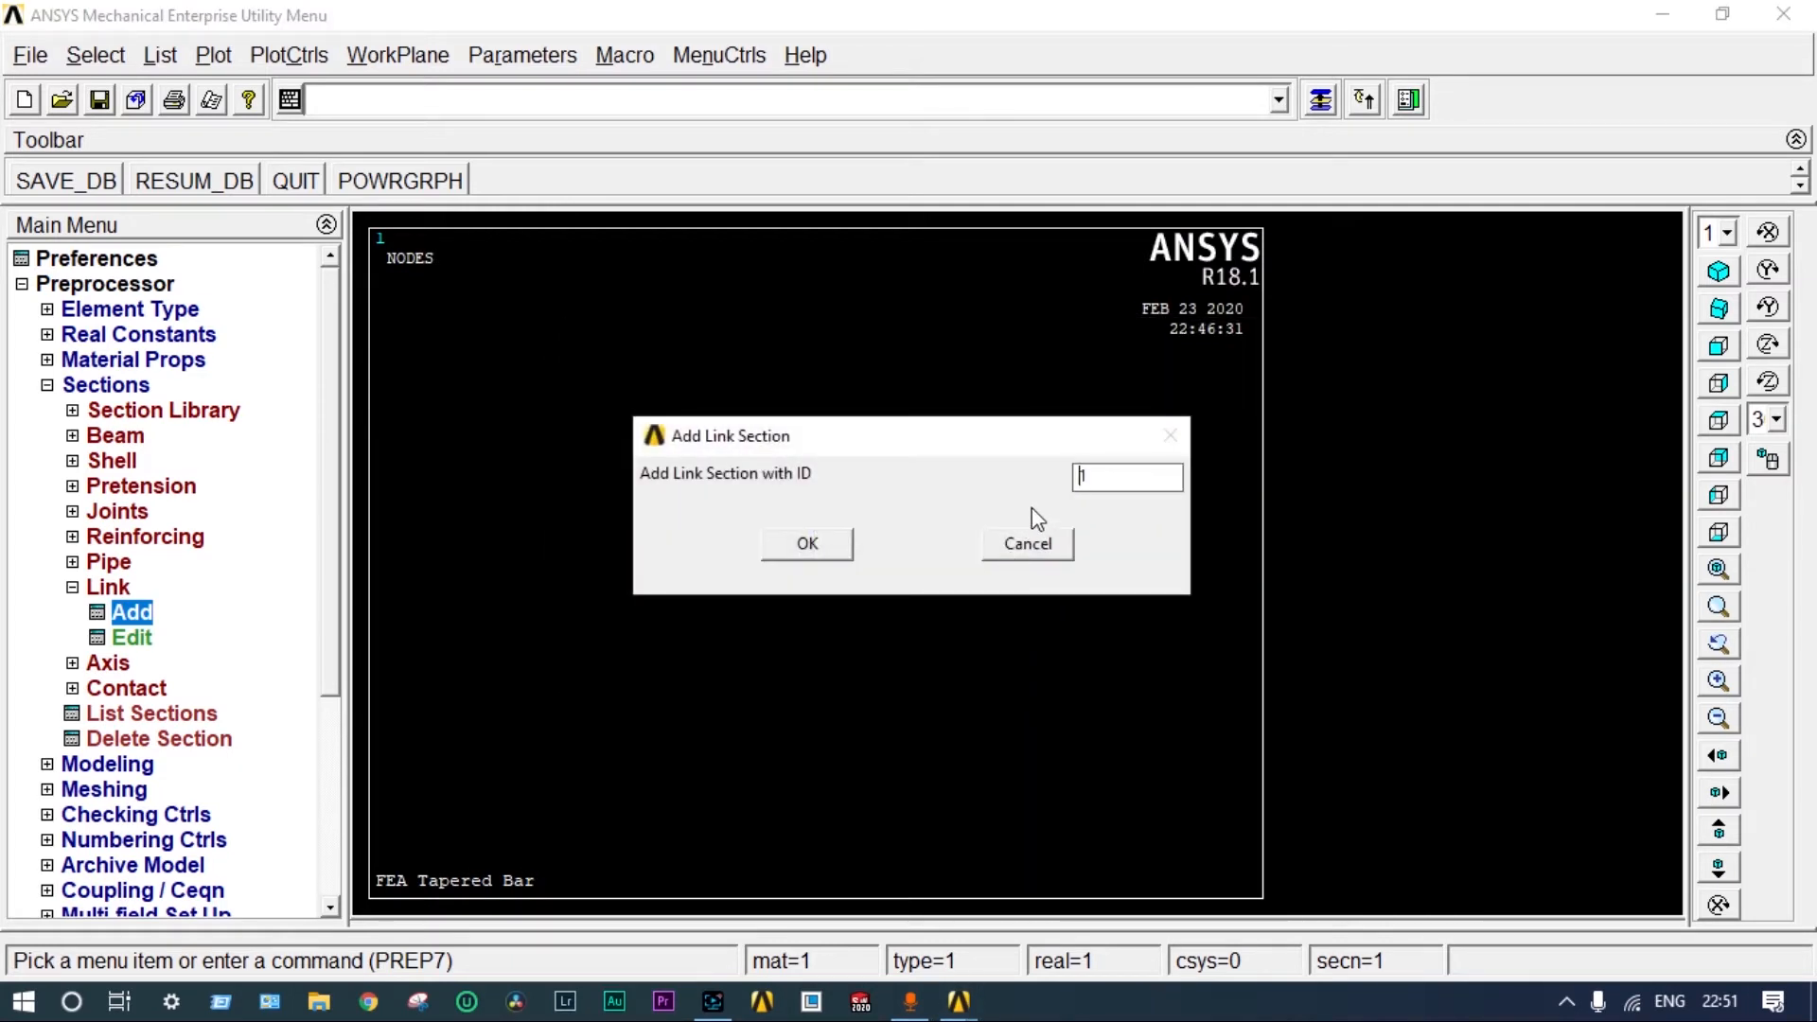
- Add link section 2 named Medium with a link area of 1600
{"action": "left_click", "coordinate": [1092, 478]}
{"action": "key", "text": "BackSpace"}
{"action": "type", "text": "2"}
{"action": "left_click", "coordinate": [821, 543]}
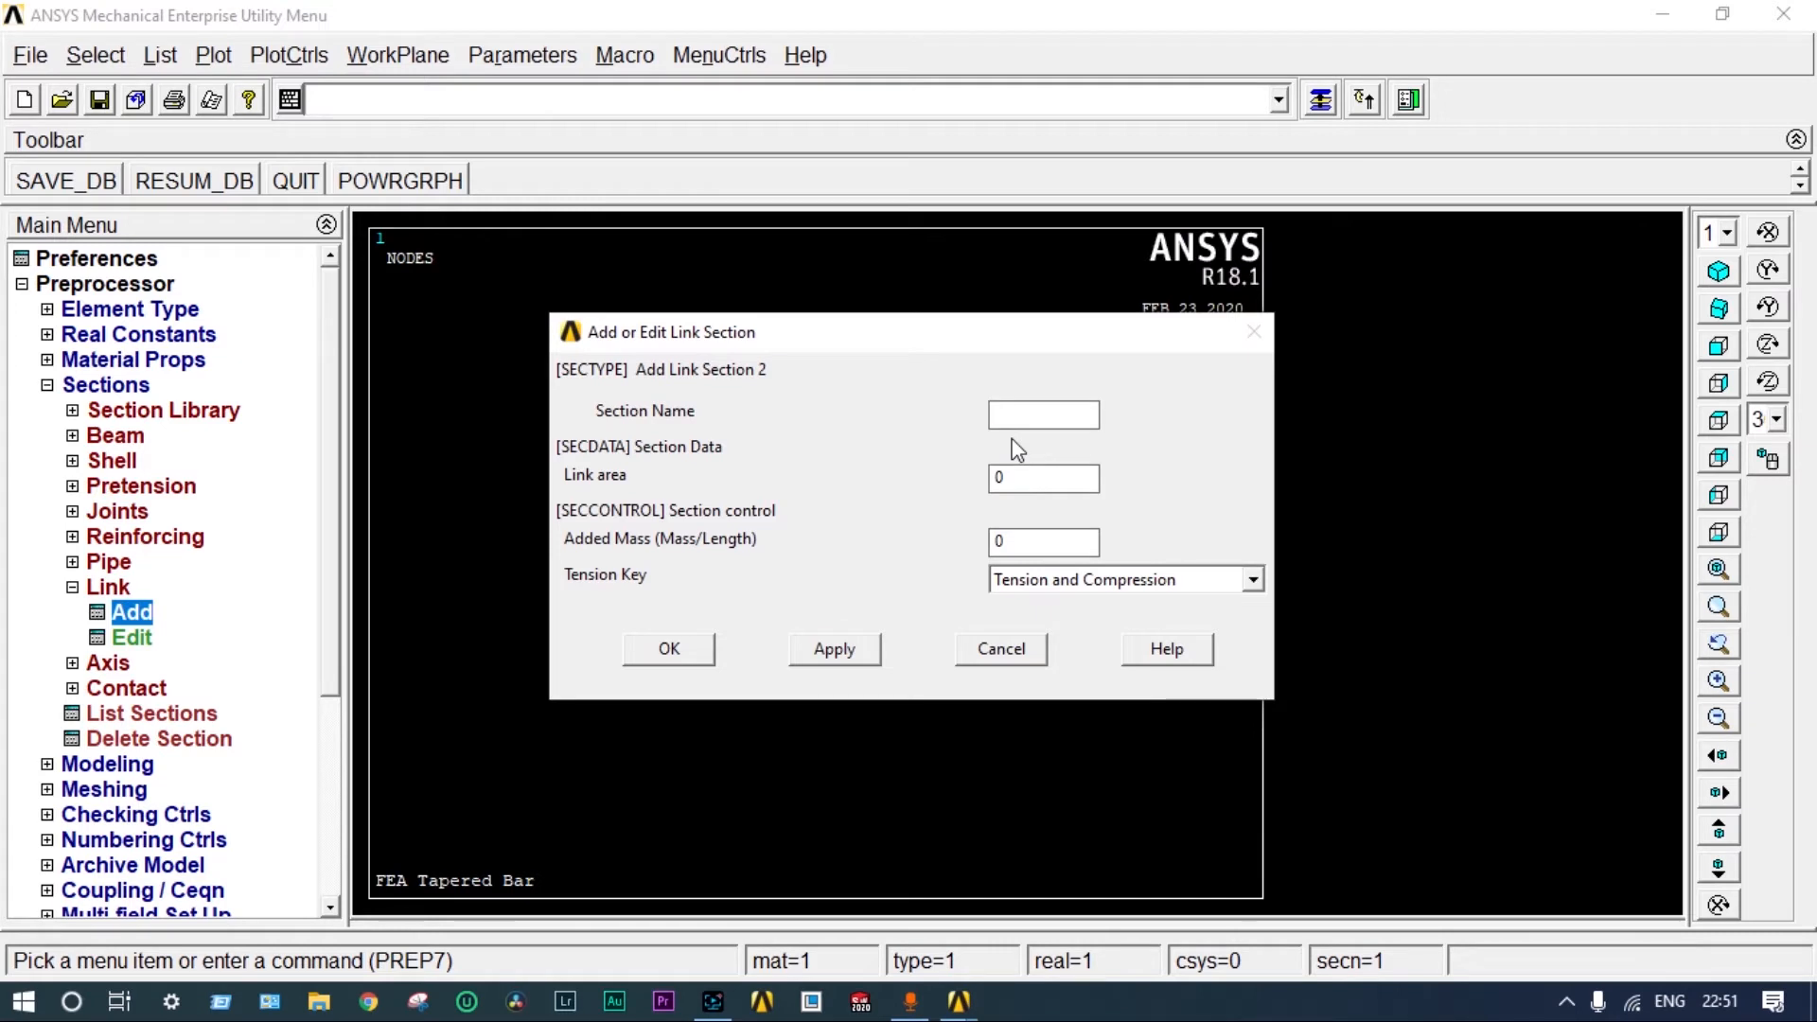
{"action": "type", "text": "Medium"}
{"action": "left_click", "coordinate": [997, 478]}
{"action": "double_click", "coordinate": [999, 476]}
{"action": "type", "text": "1600"}
{"action": "left_click", "coordinate": [835, 649]}
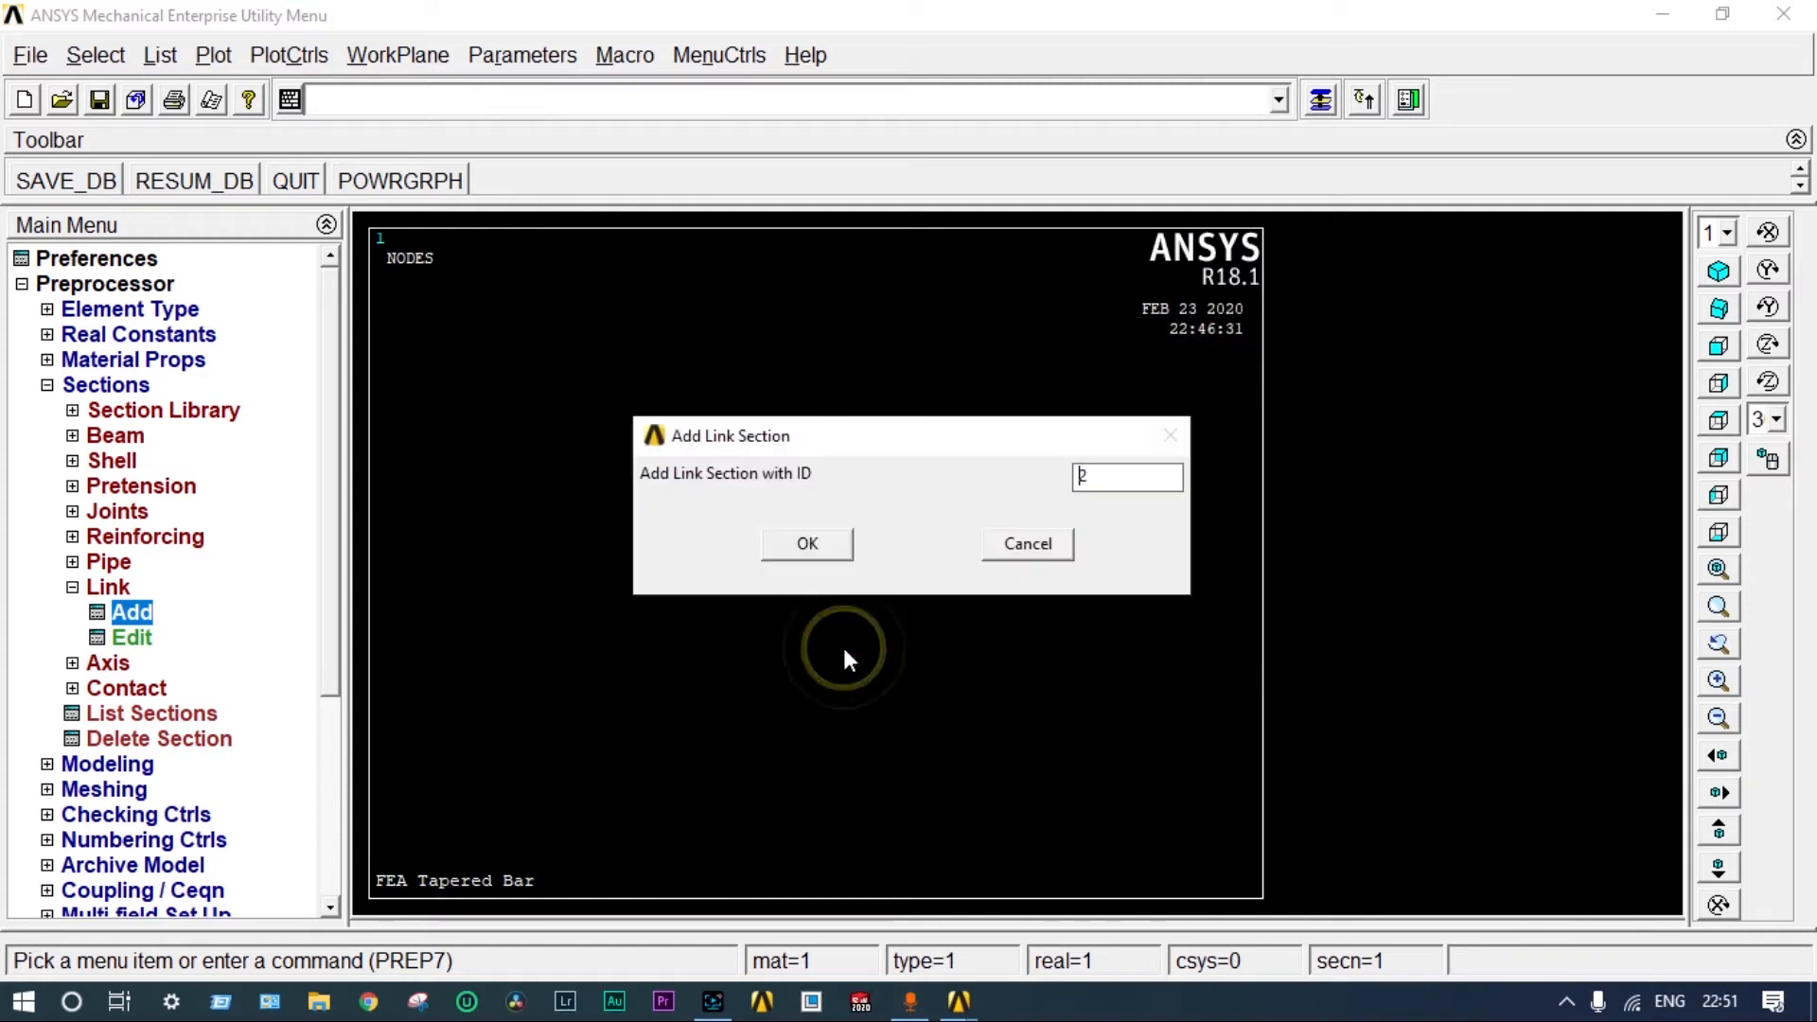
- Add link section 3 named Small with a link area of 900 and finish adding sections
{"action": "left_click", "coordinate": [1090, 471]}
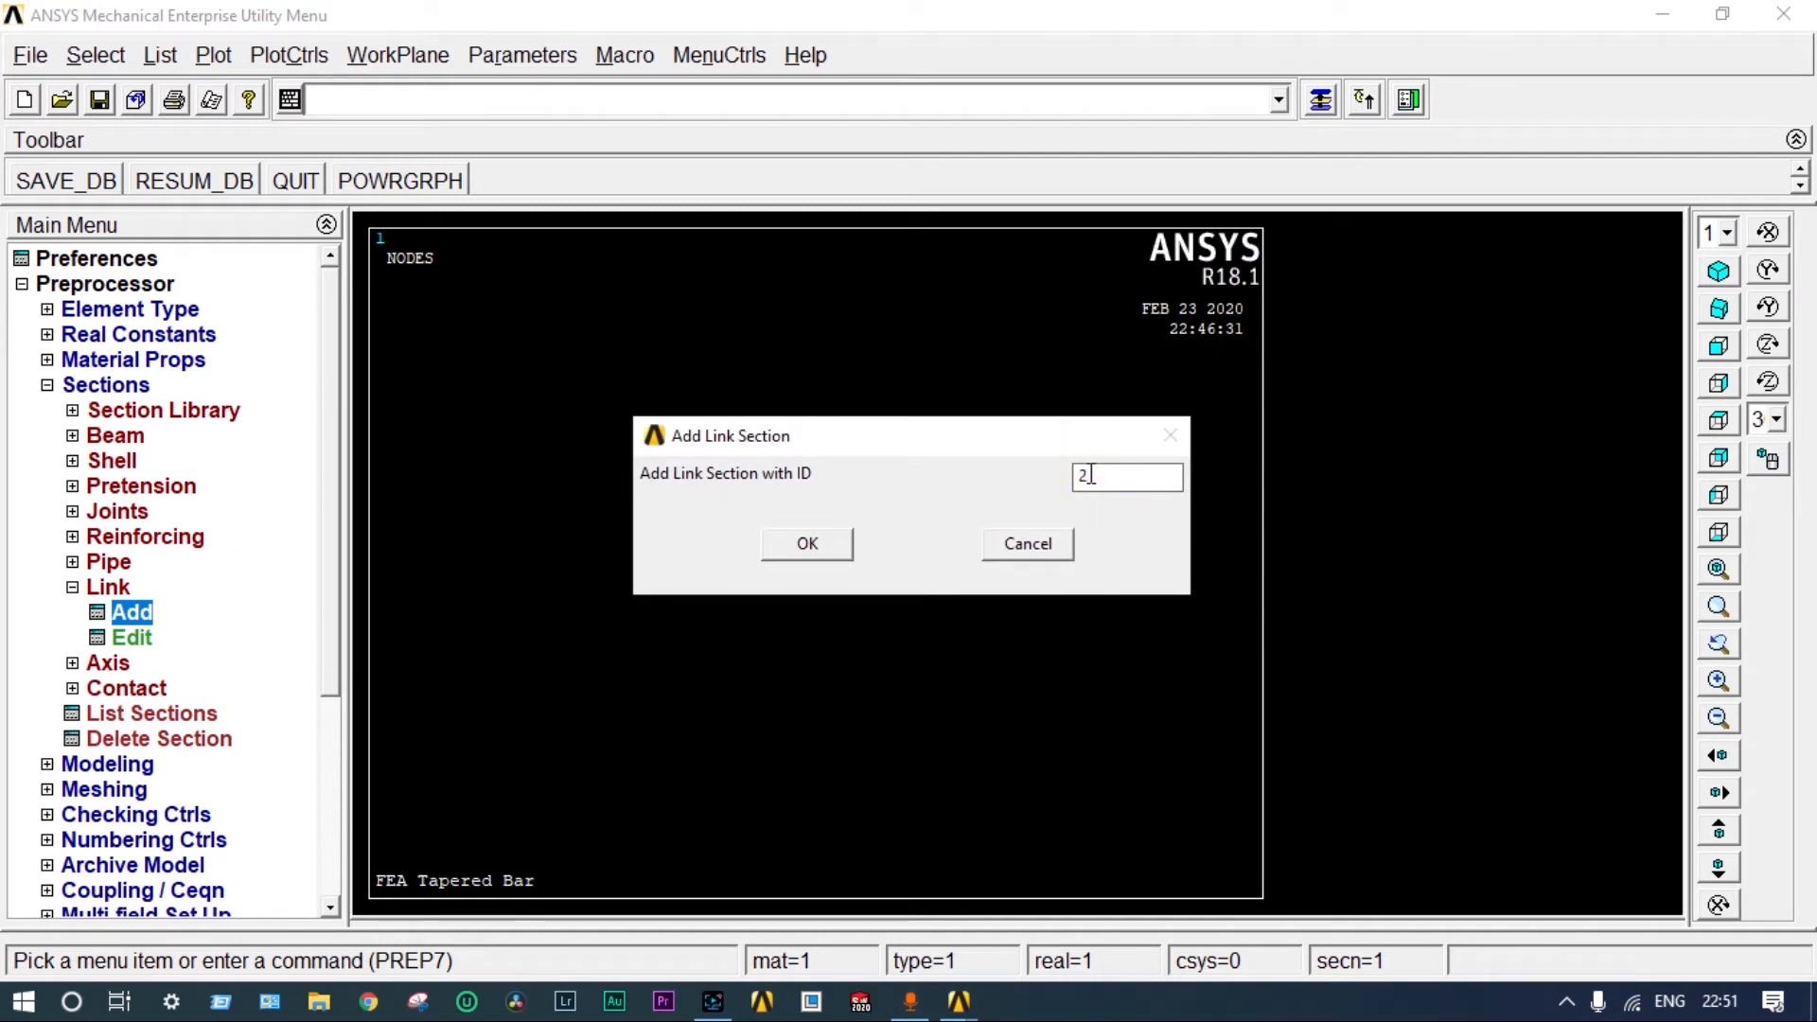
{"action": "key", "text": "BackSpace"}
{"action": "type", "text": "3"}
{"action": "left_click", "coordinate": [807, 544]}
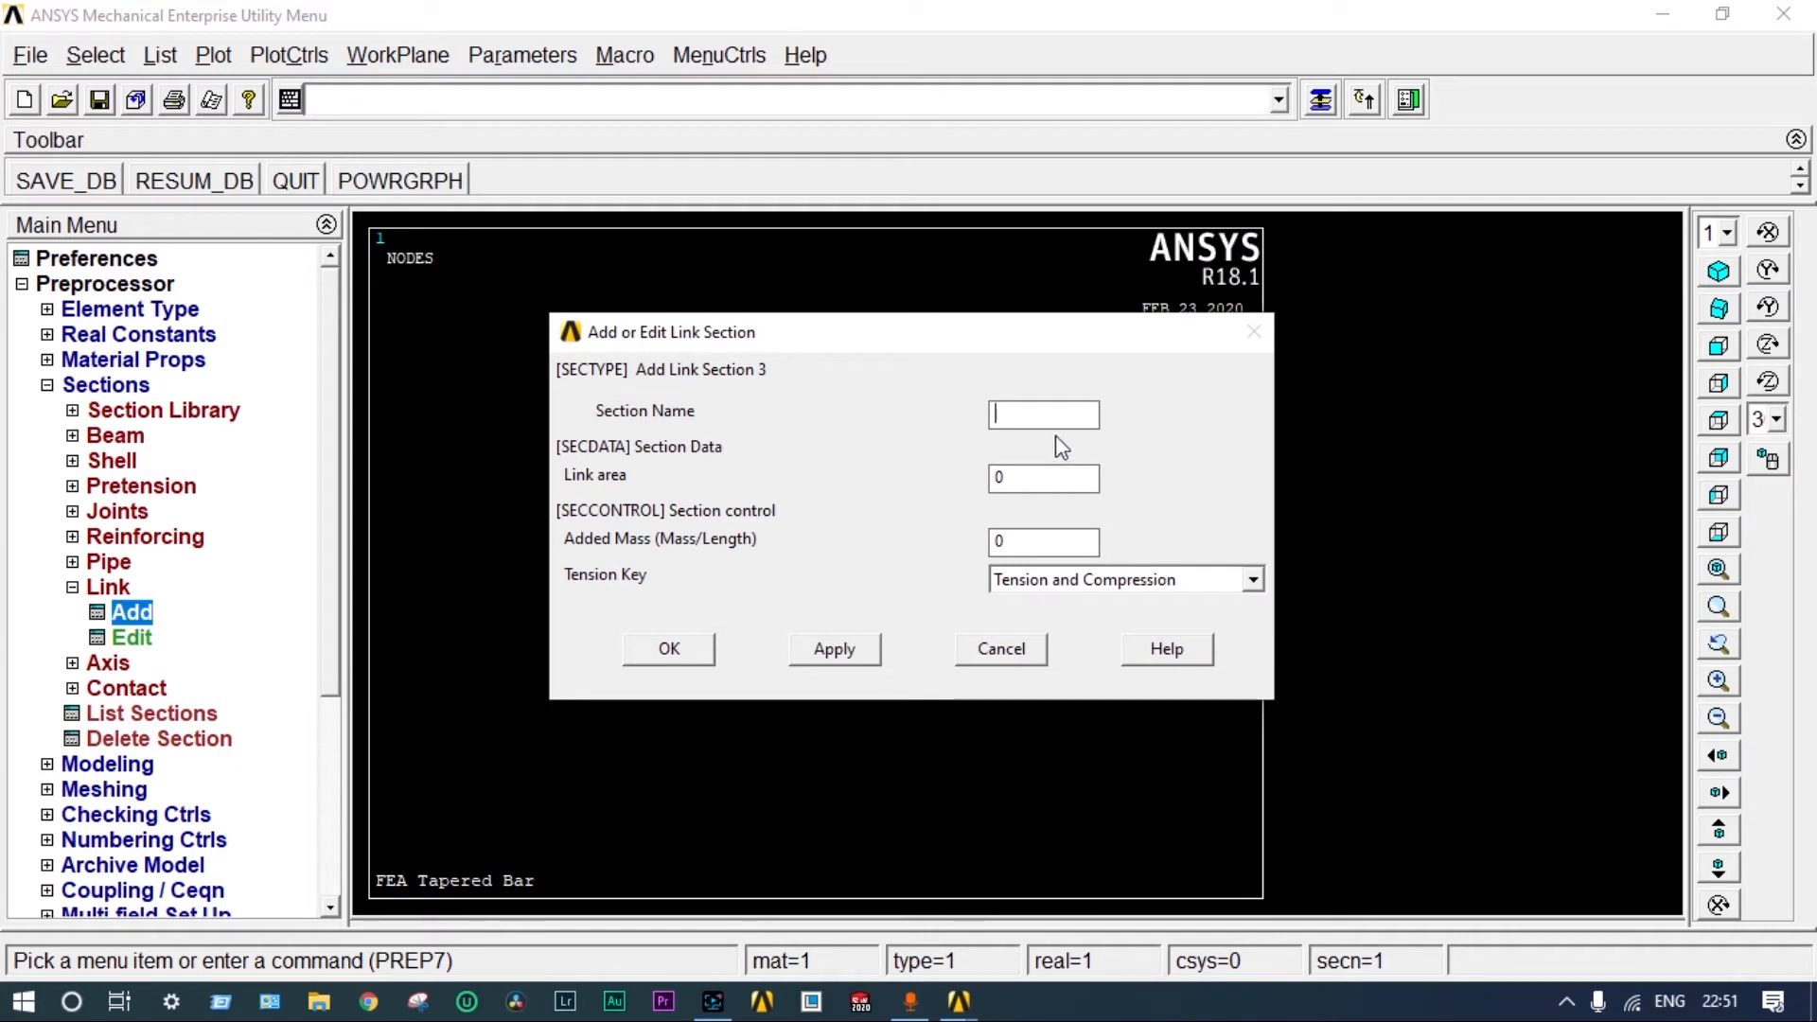
{"action": "type", "text": "Sma"}
{"action": "type", "text": "ll"}
{"action": "type", "text": "900"}
{"action": "left_click", "coordinate": [696, 645]}
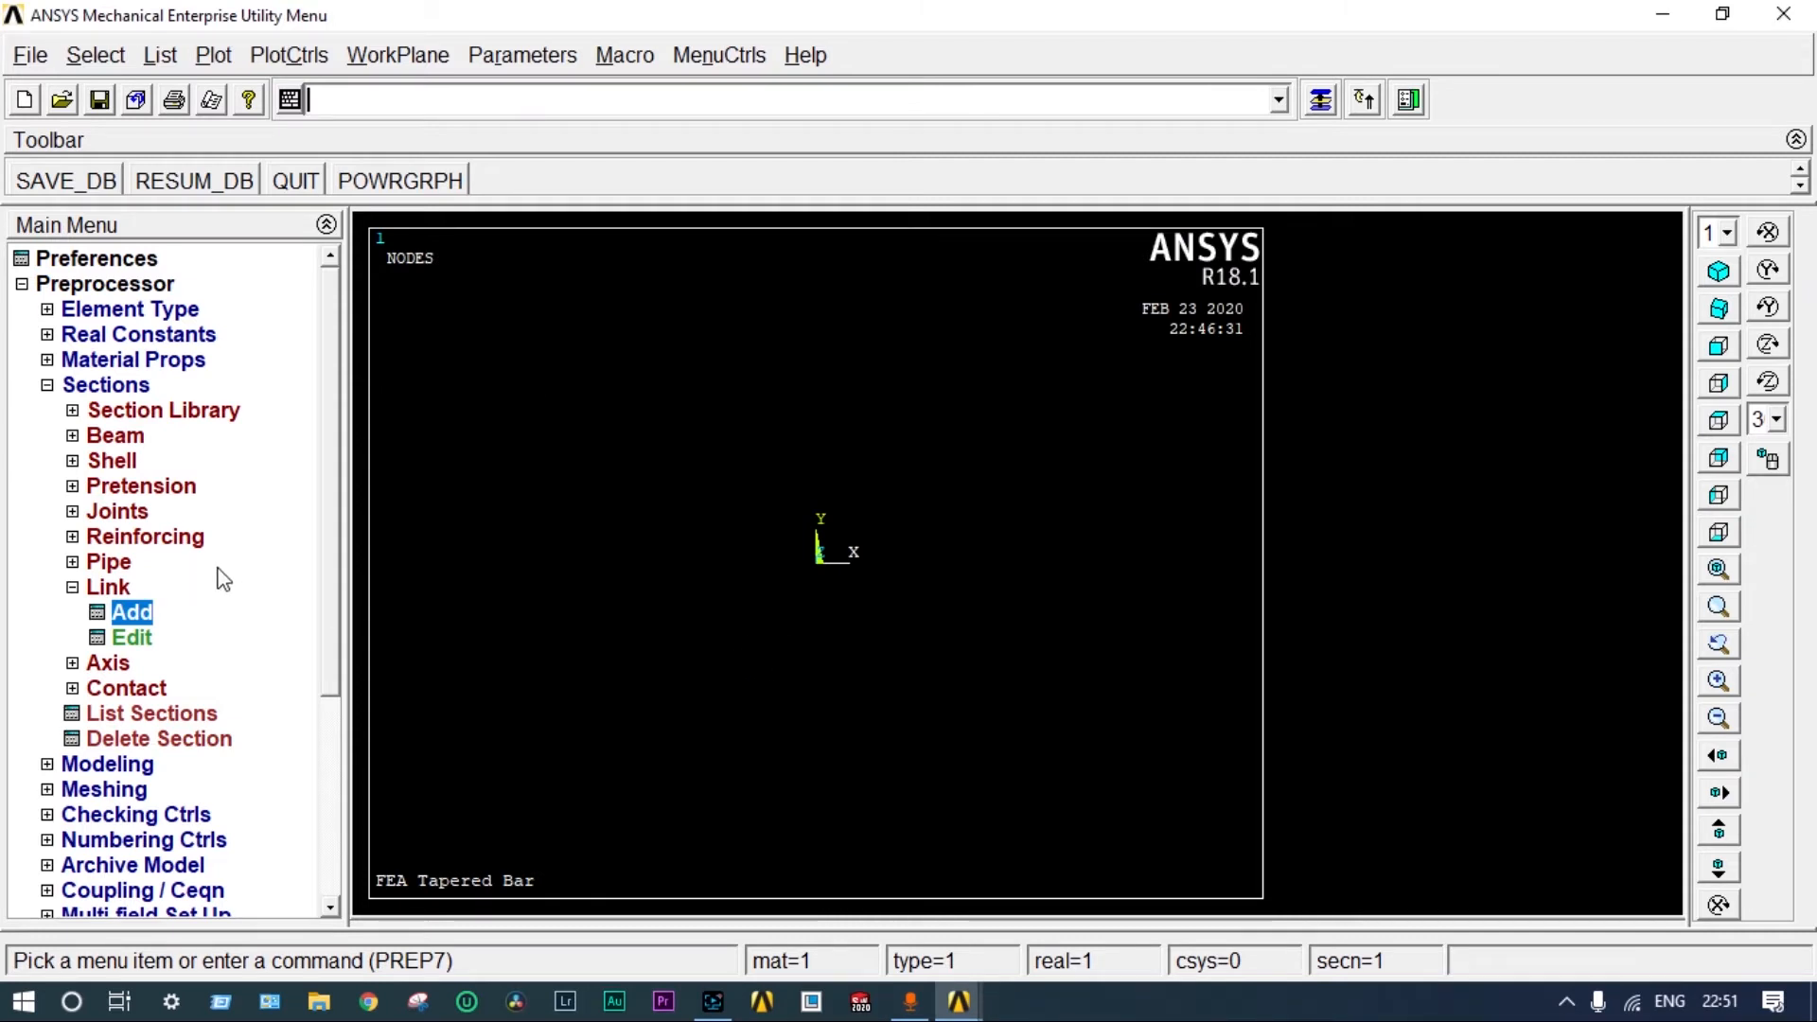
- Create the first node at the origin of the active coordinate system, leaving its number and coordinates blank
{"action": "left_click", "coordinate": [48, 390]}
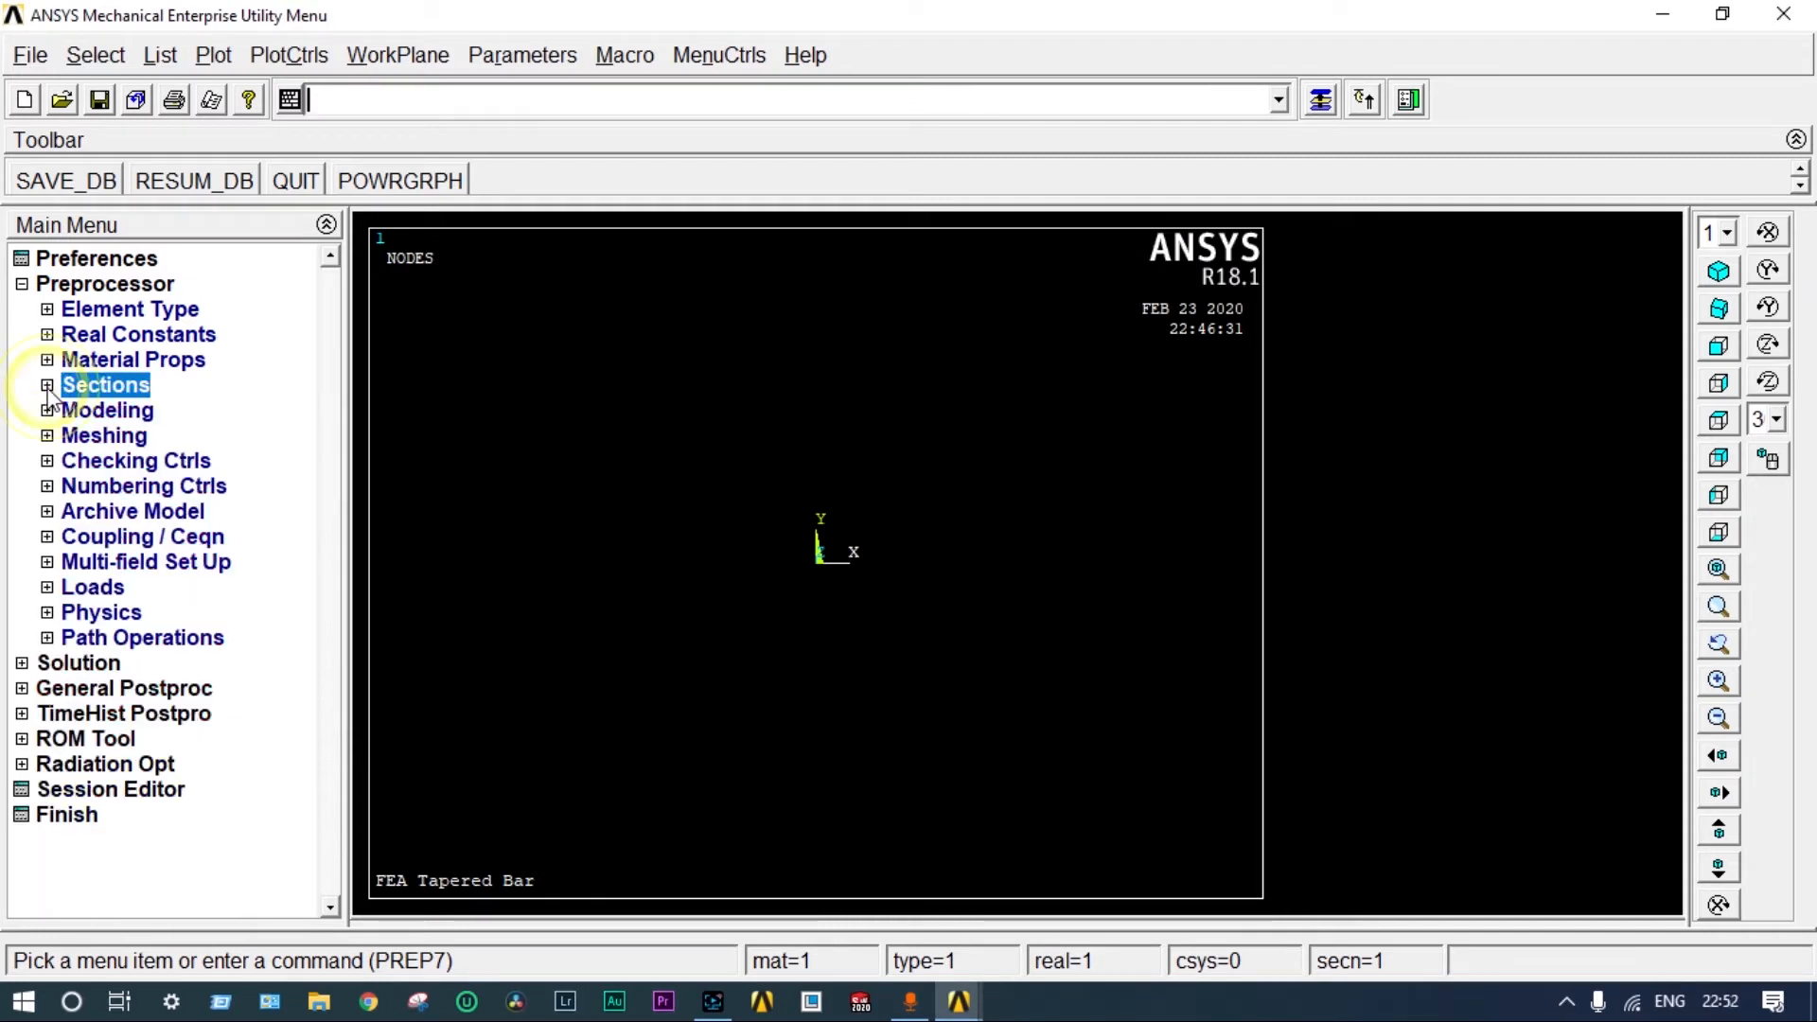
{"action": "left_click", "coordinate": [71, 413]}
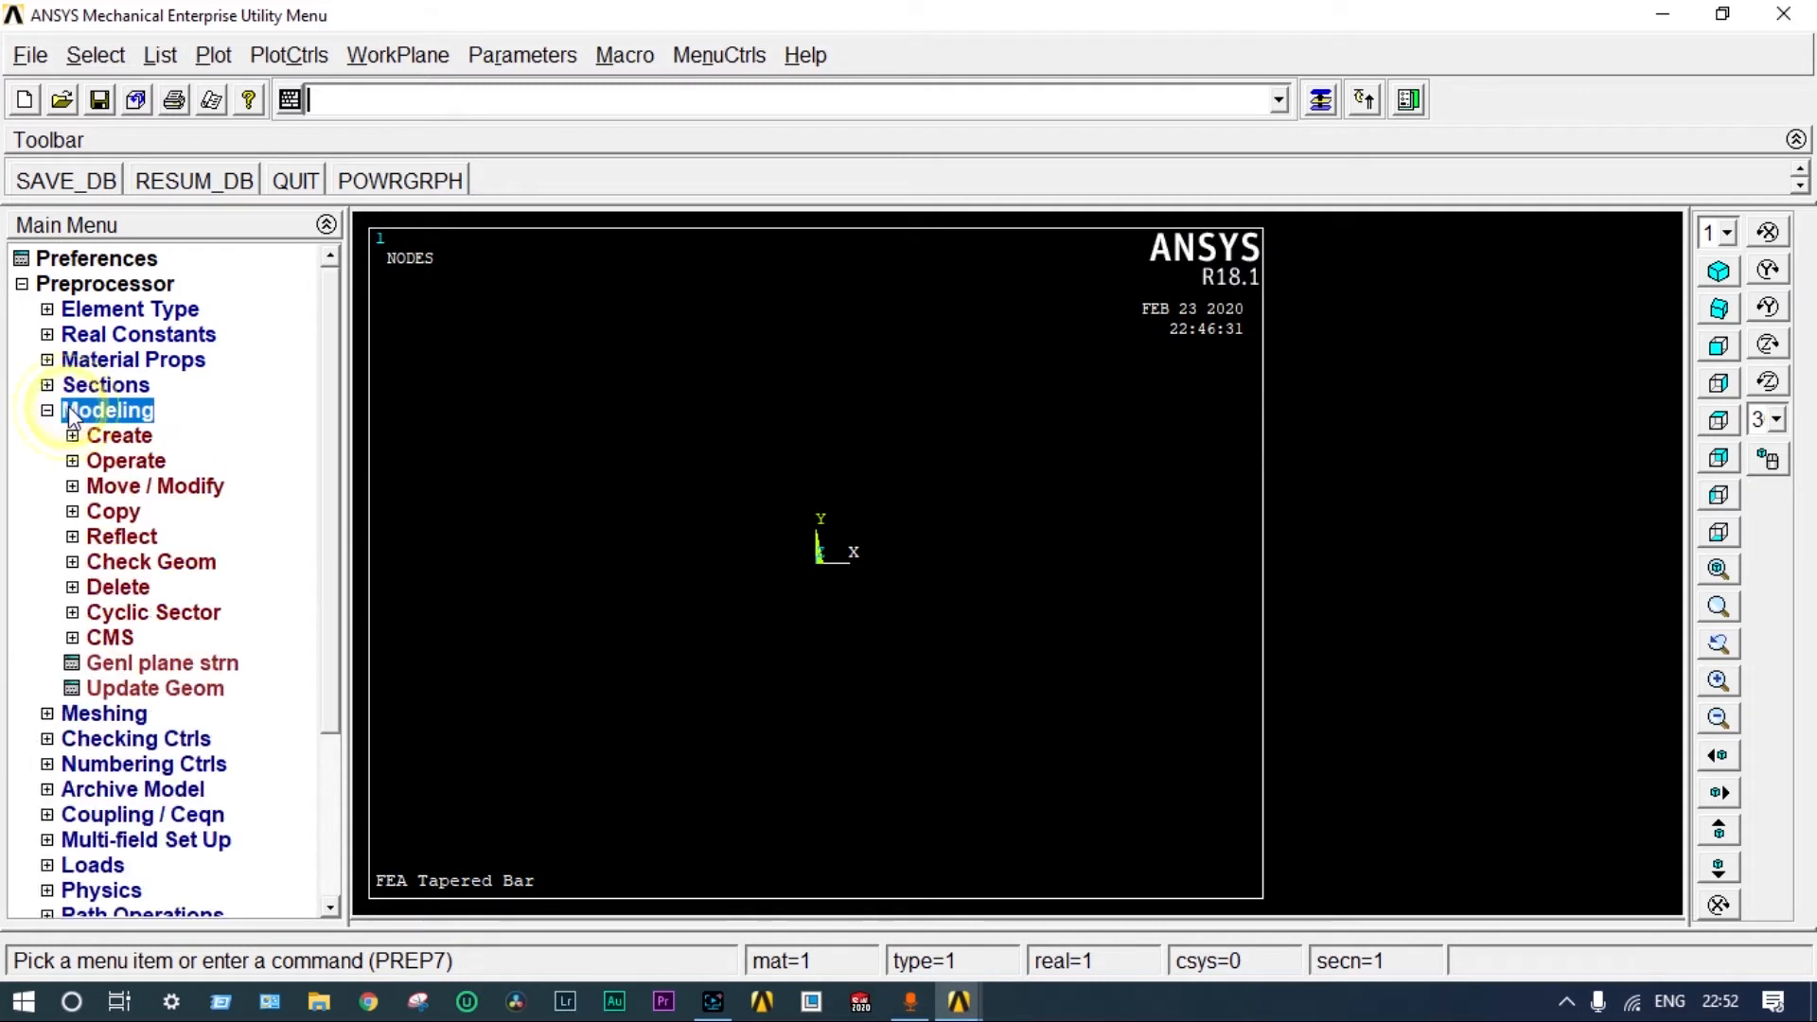
{"action": "left_click", "coordinate": [108, 437]}
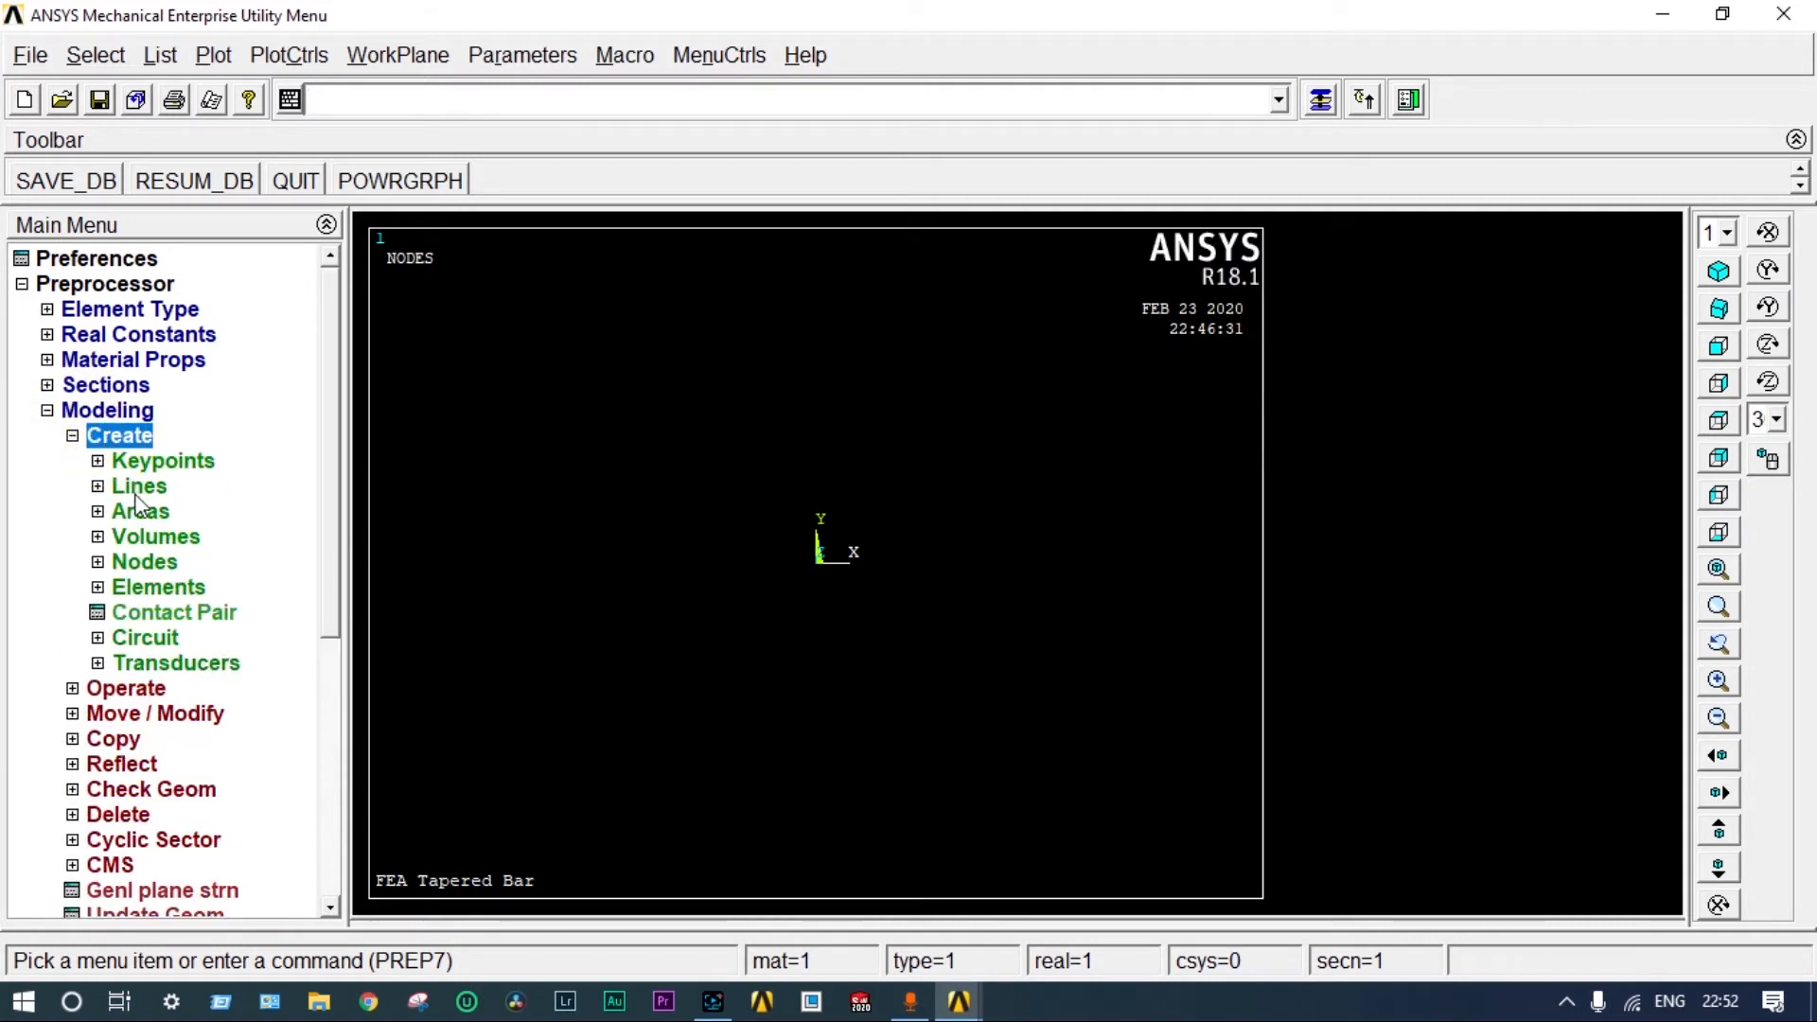
{"action": "left_click", "coordinate": [151, 563]}
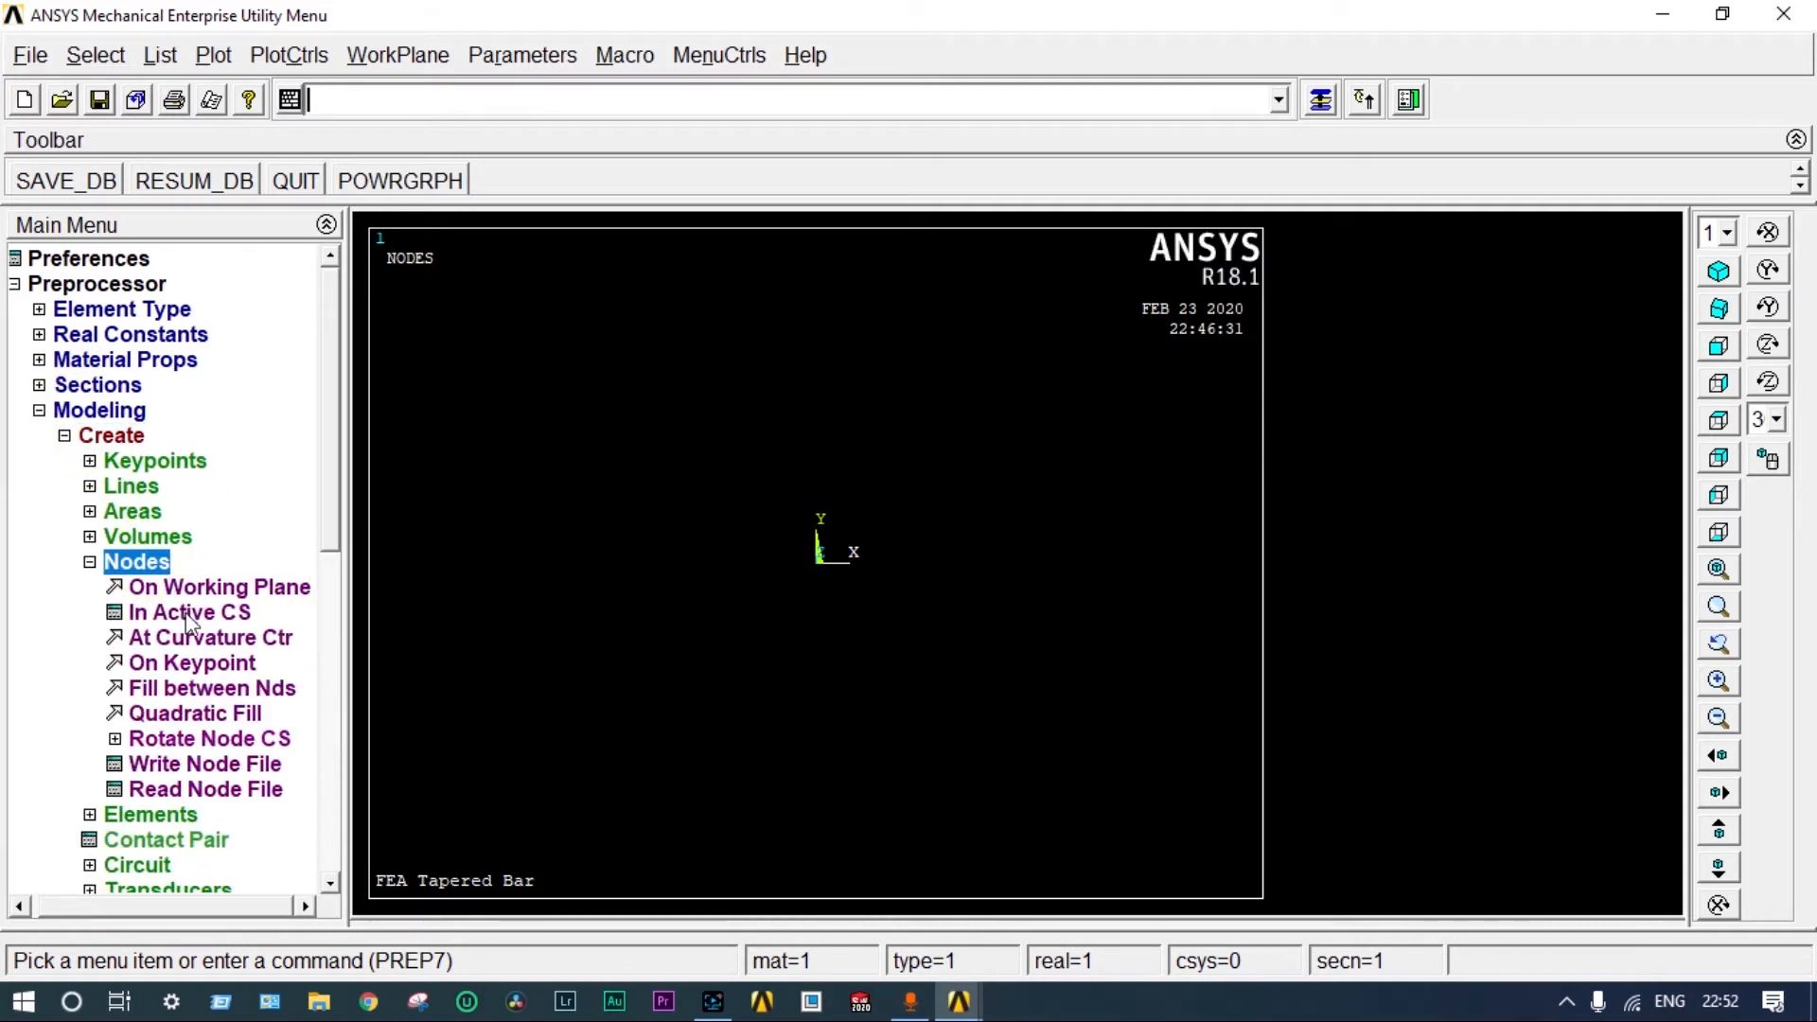
{"action": "left_click", "coordinate": [185, 612]}
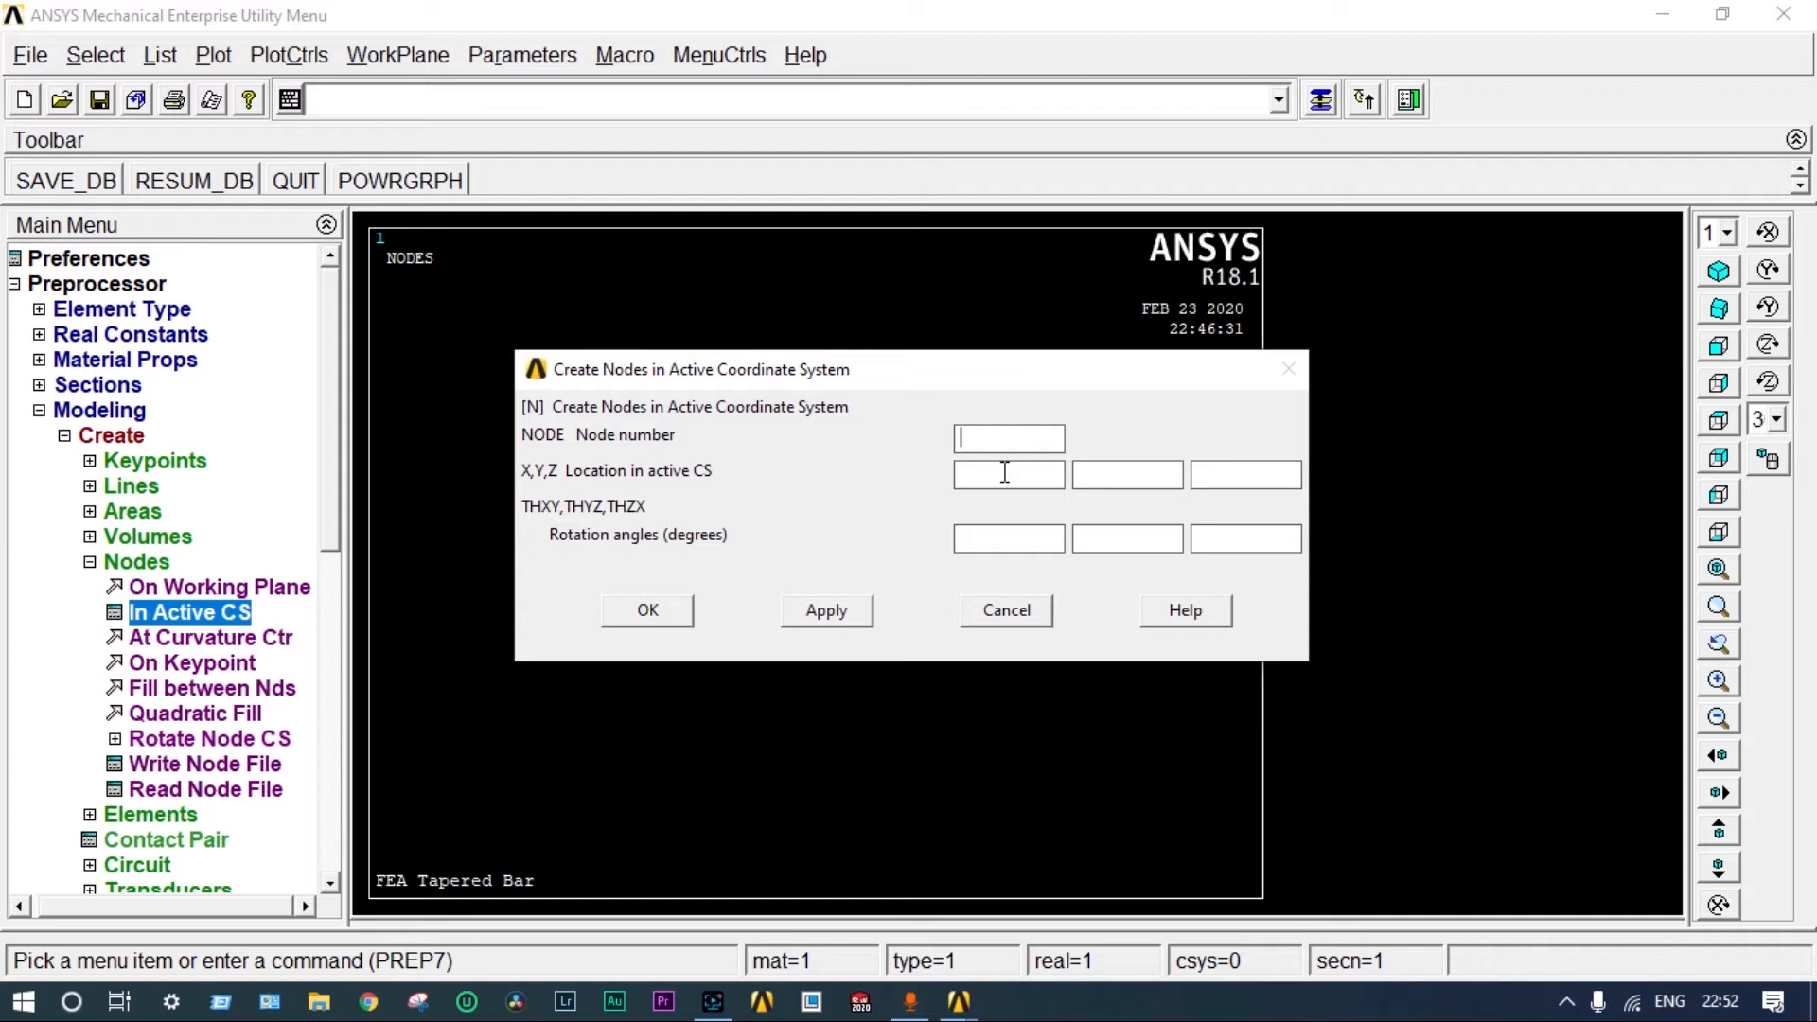
{"action": "left_click", "coordinate": [829, 609]}
- Create three more nodes in the active coordinate system at X = 100, 200 and 300
{"action": "left_click_drag", "start_coordinate": [879, 356], "coordinate": [869, 254]}
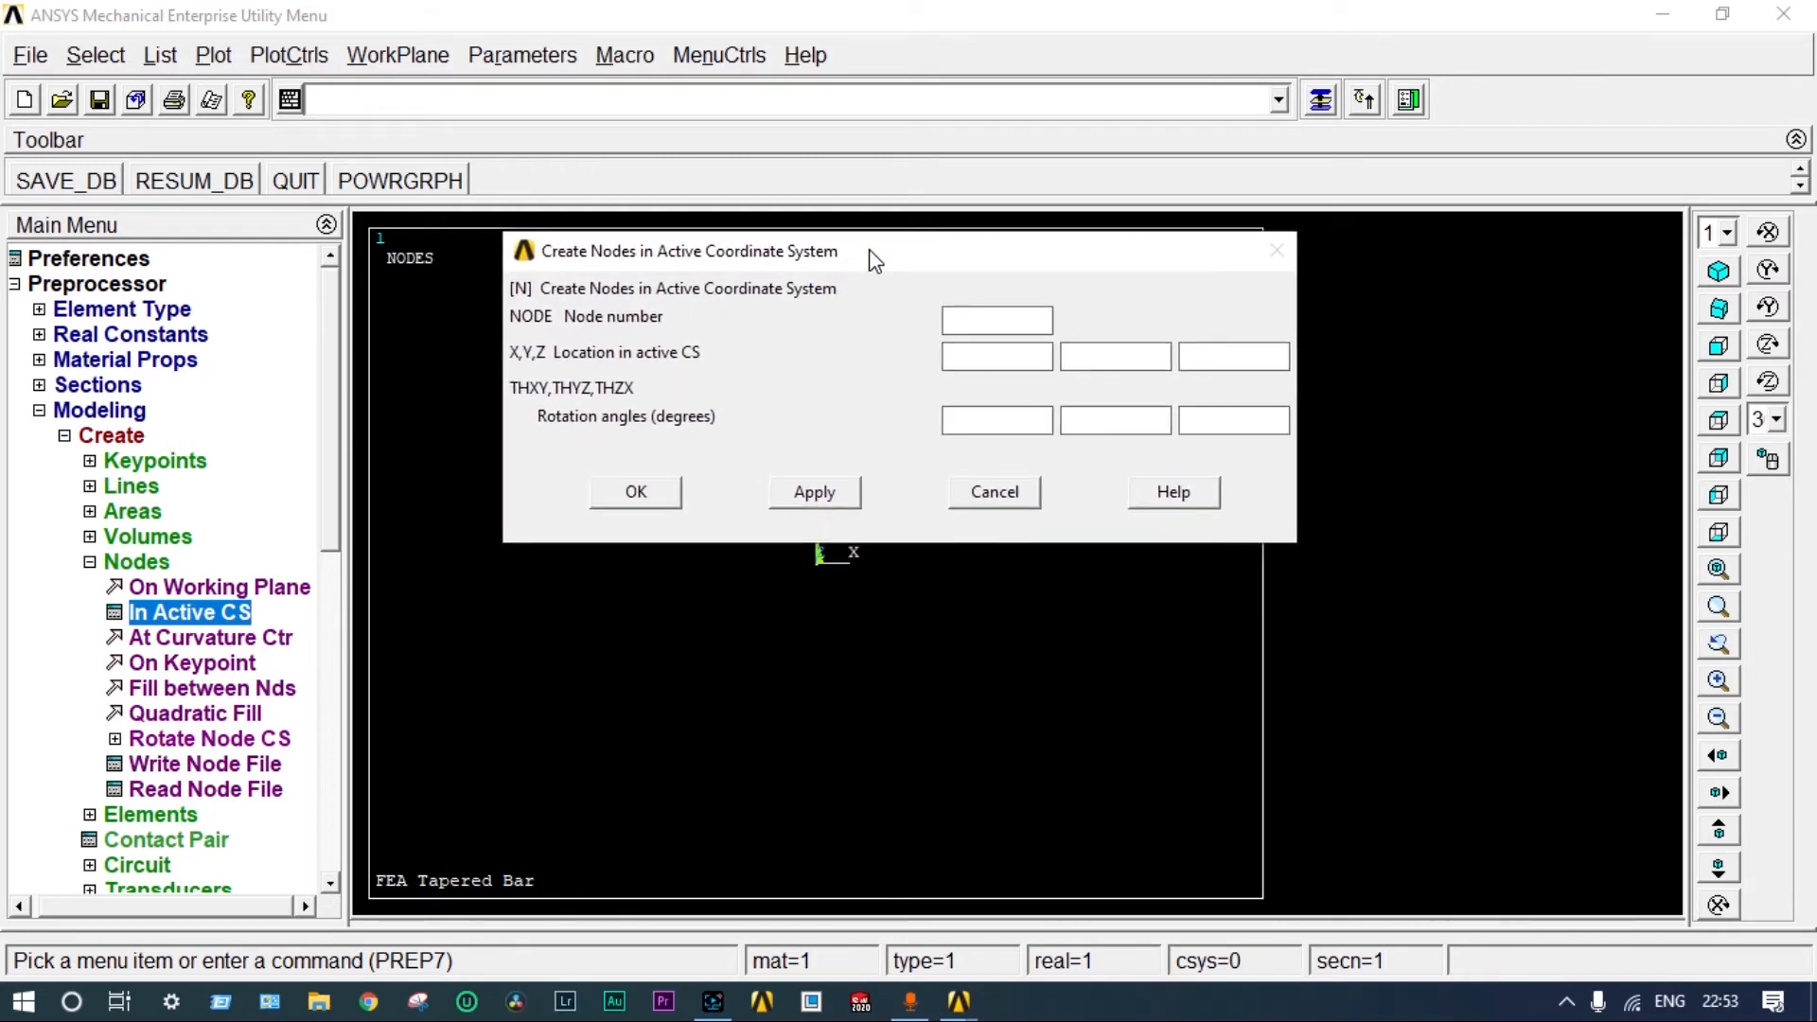
{"action": "left_click", "coordinate": [972, 356]}
{"action": "type", "text": "100"}
{"action": "left_click", "coordinate": [815, 491]}
{"action": "left_click", "coordinate": [958, 353]}
{"action": "key", "text": "BackSpace"}
{"action": "type", "text": "200"}
{"action": "left_click", "coordinate": [819, 494]}
{"action": "left_click", "coordinate": [958, 355]}
{"action": "key", "text": "Delete"}
{"action": "type", "text": "300"}
{"action": "left_click", "coordinate": [636, 491]}
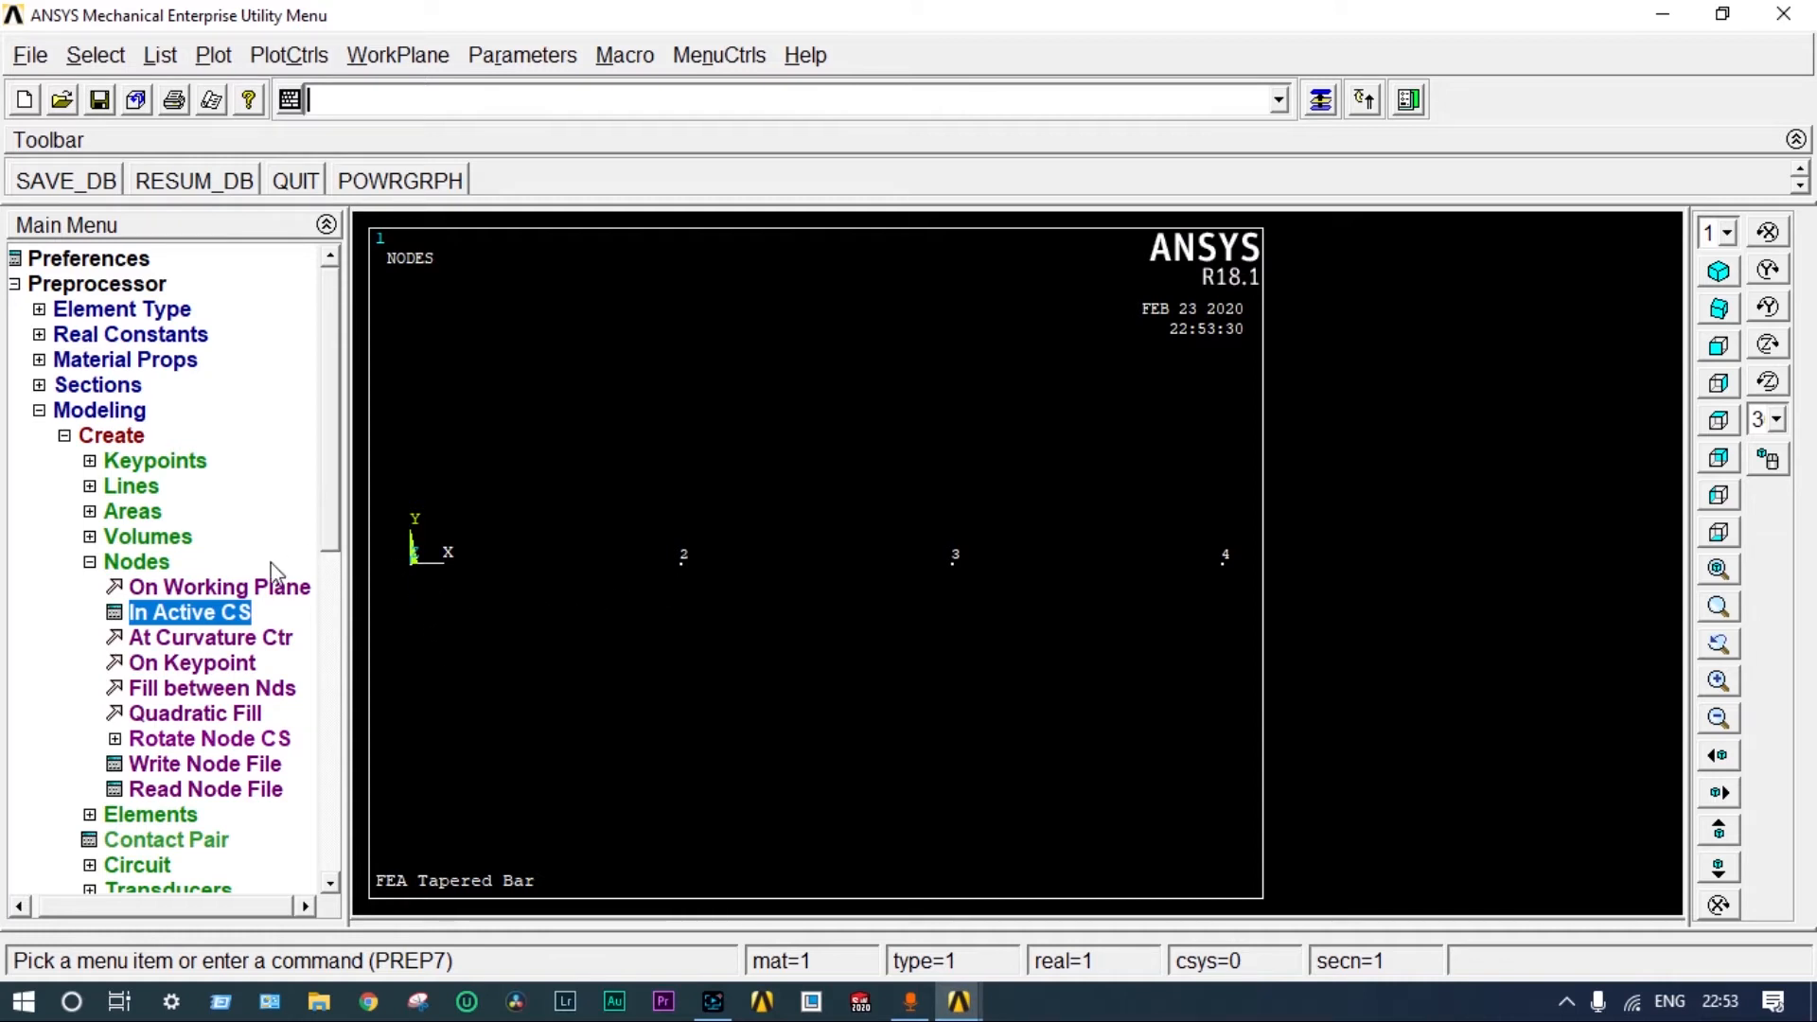
- Set the element attributes to element type 1 LINK180, material 1 and section 1 Big
{"action": "left_click", "coordinate": [90, 561]}
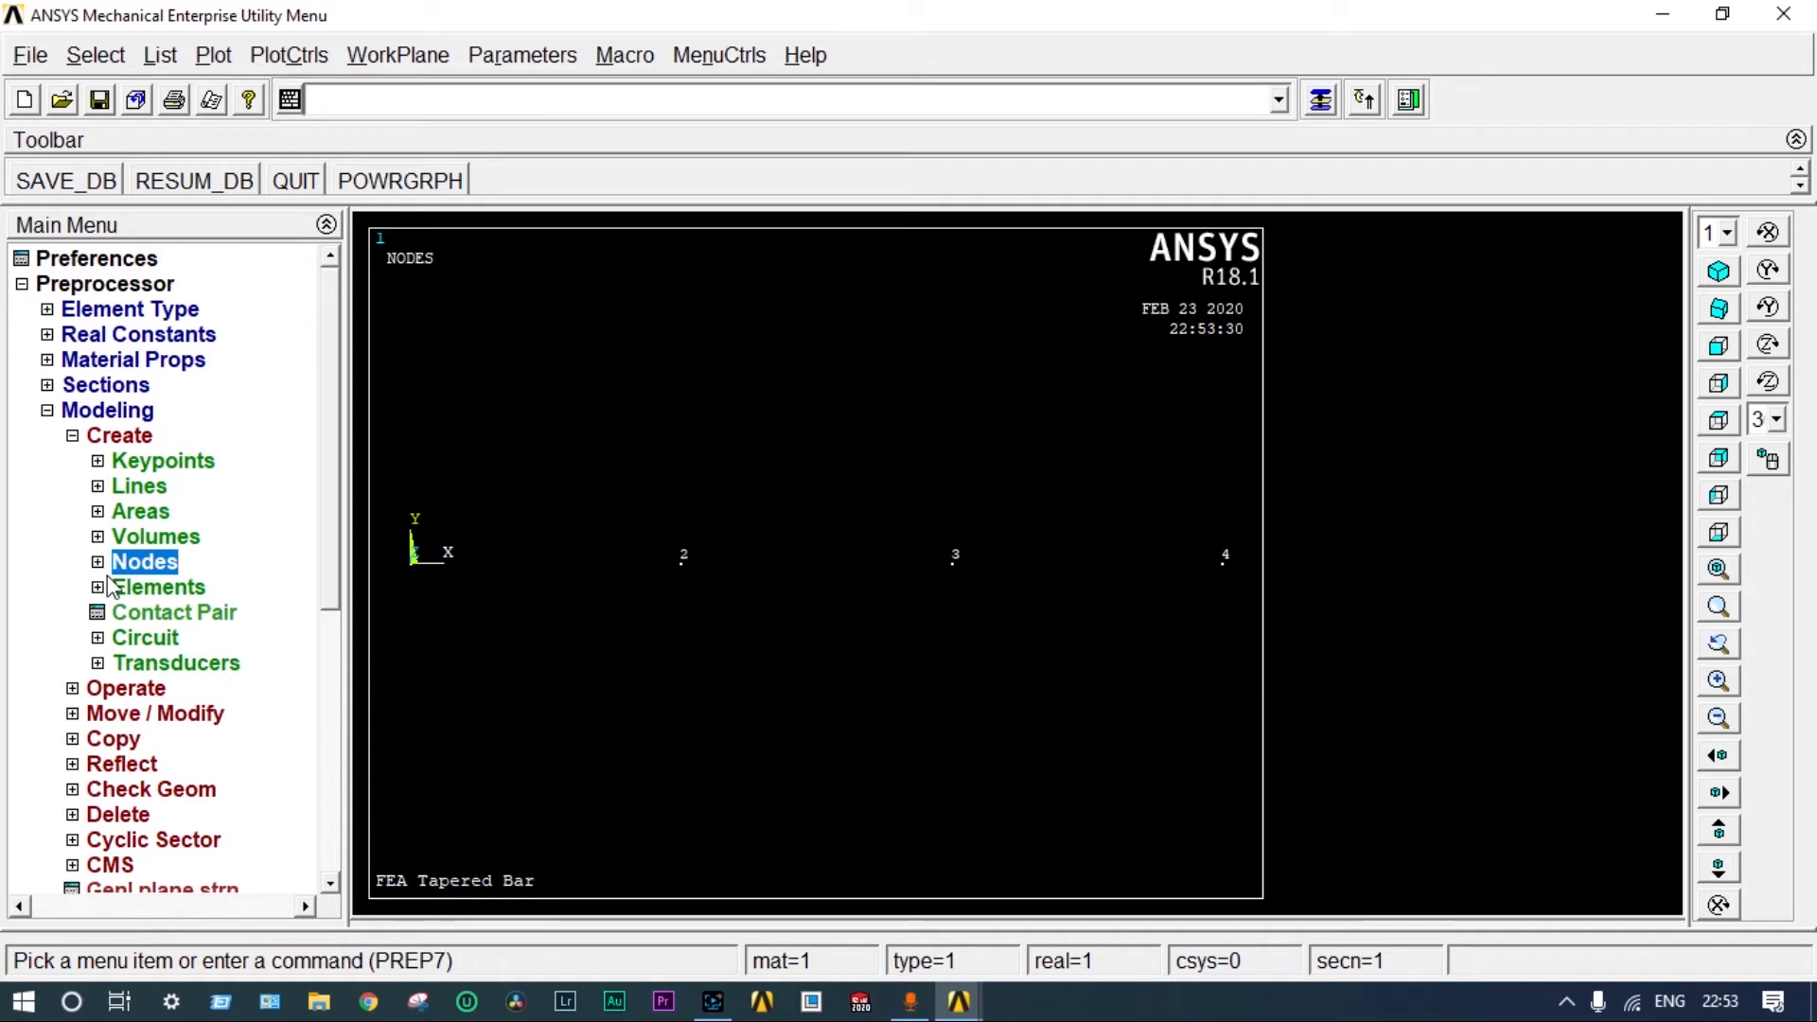
{"action": "left_click", "coordinate": [111, 585]}
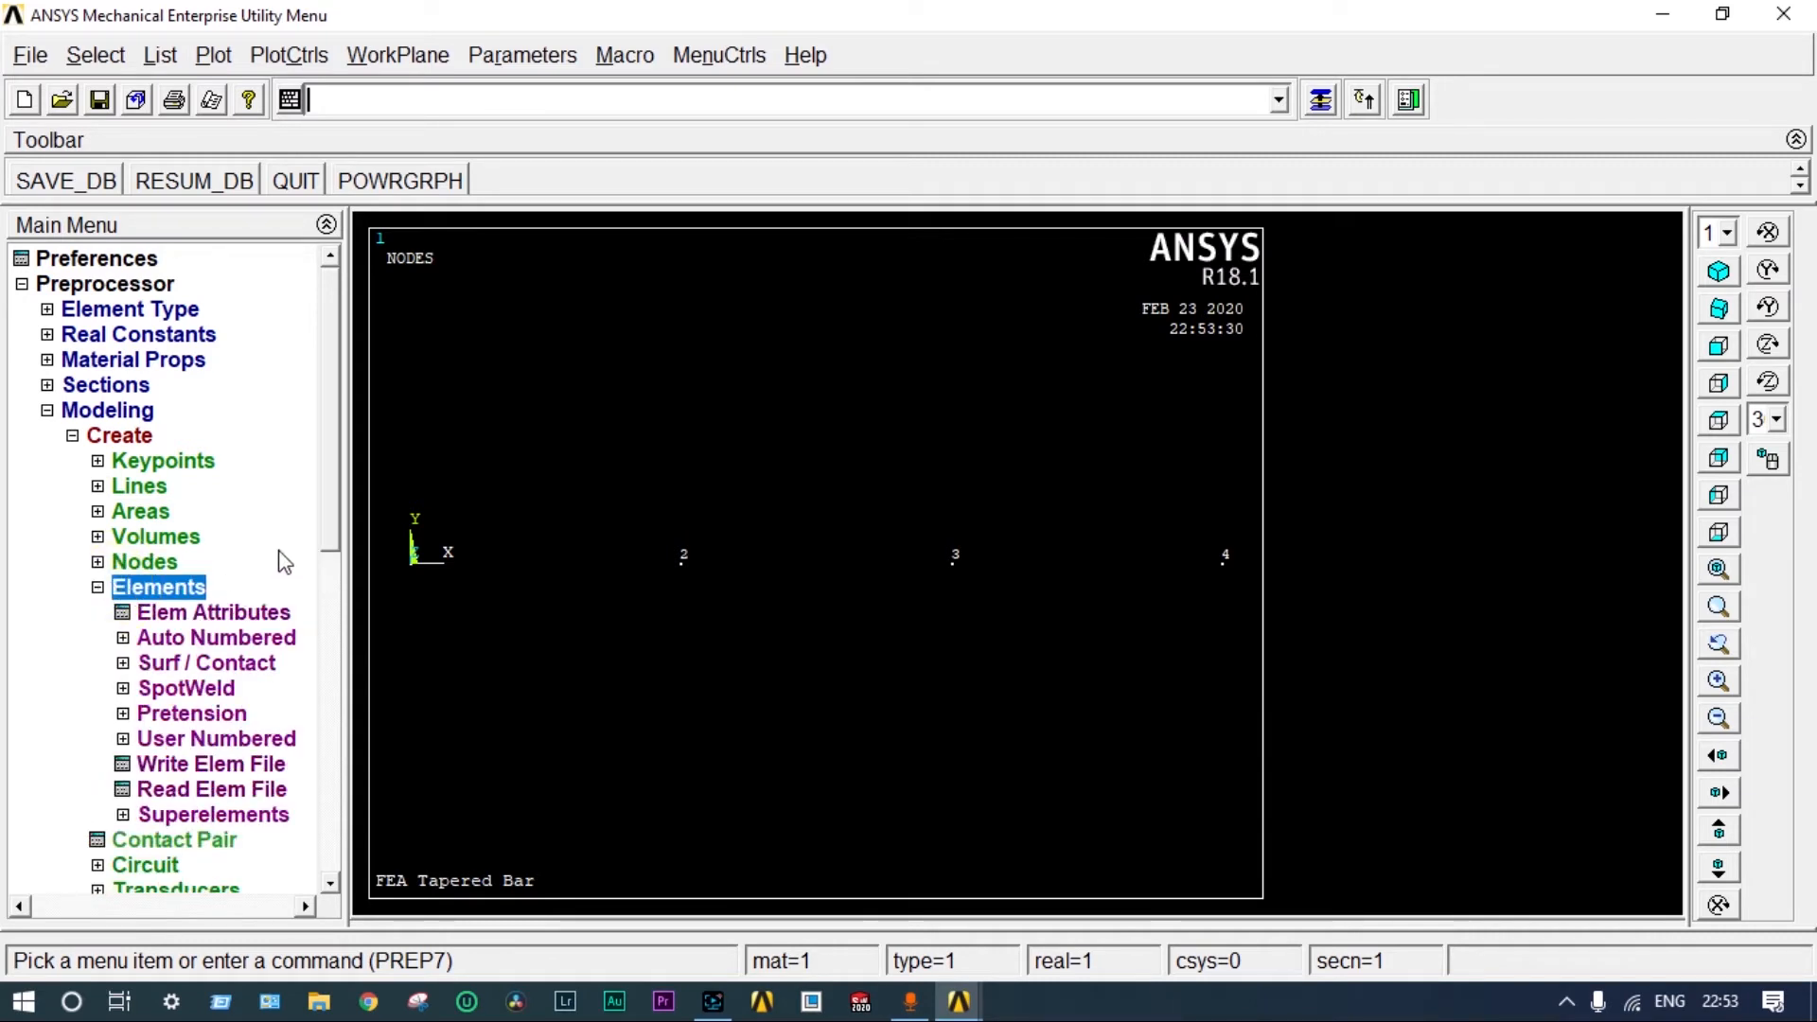
{"action": "scroll", "coordinate": [331, 532], "scroll_direction": "down", "scroll_amount": 1}
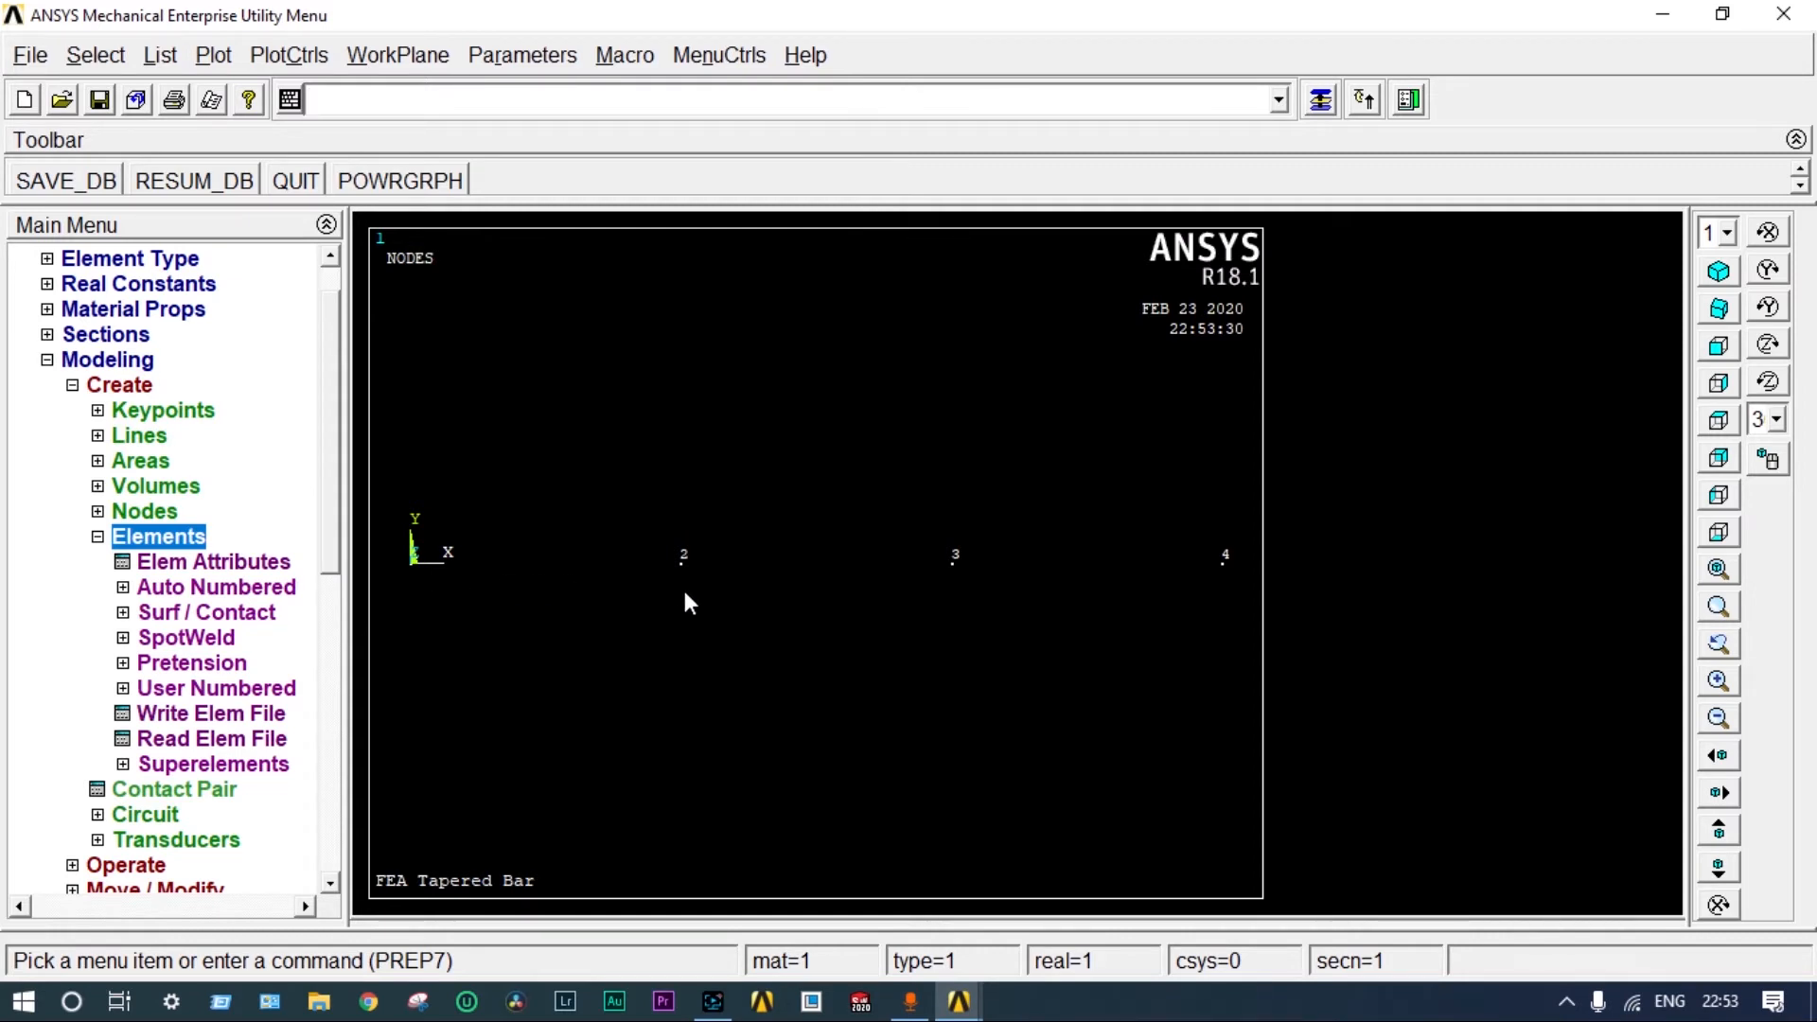
{"action": "left_click", "coordinate": [258, 565]}
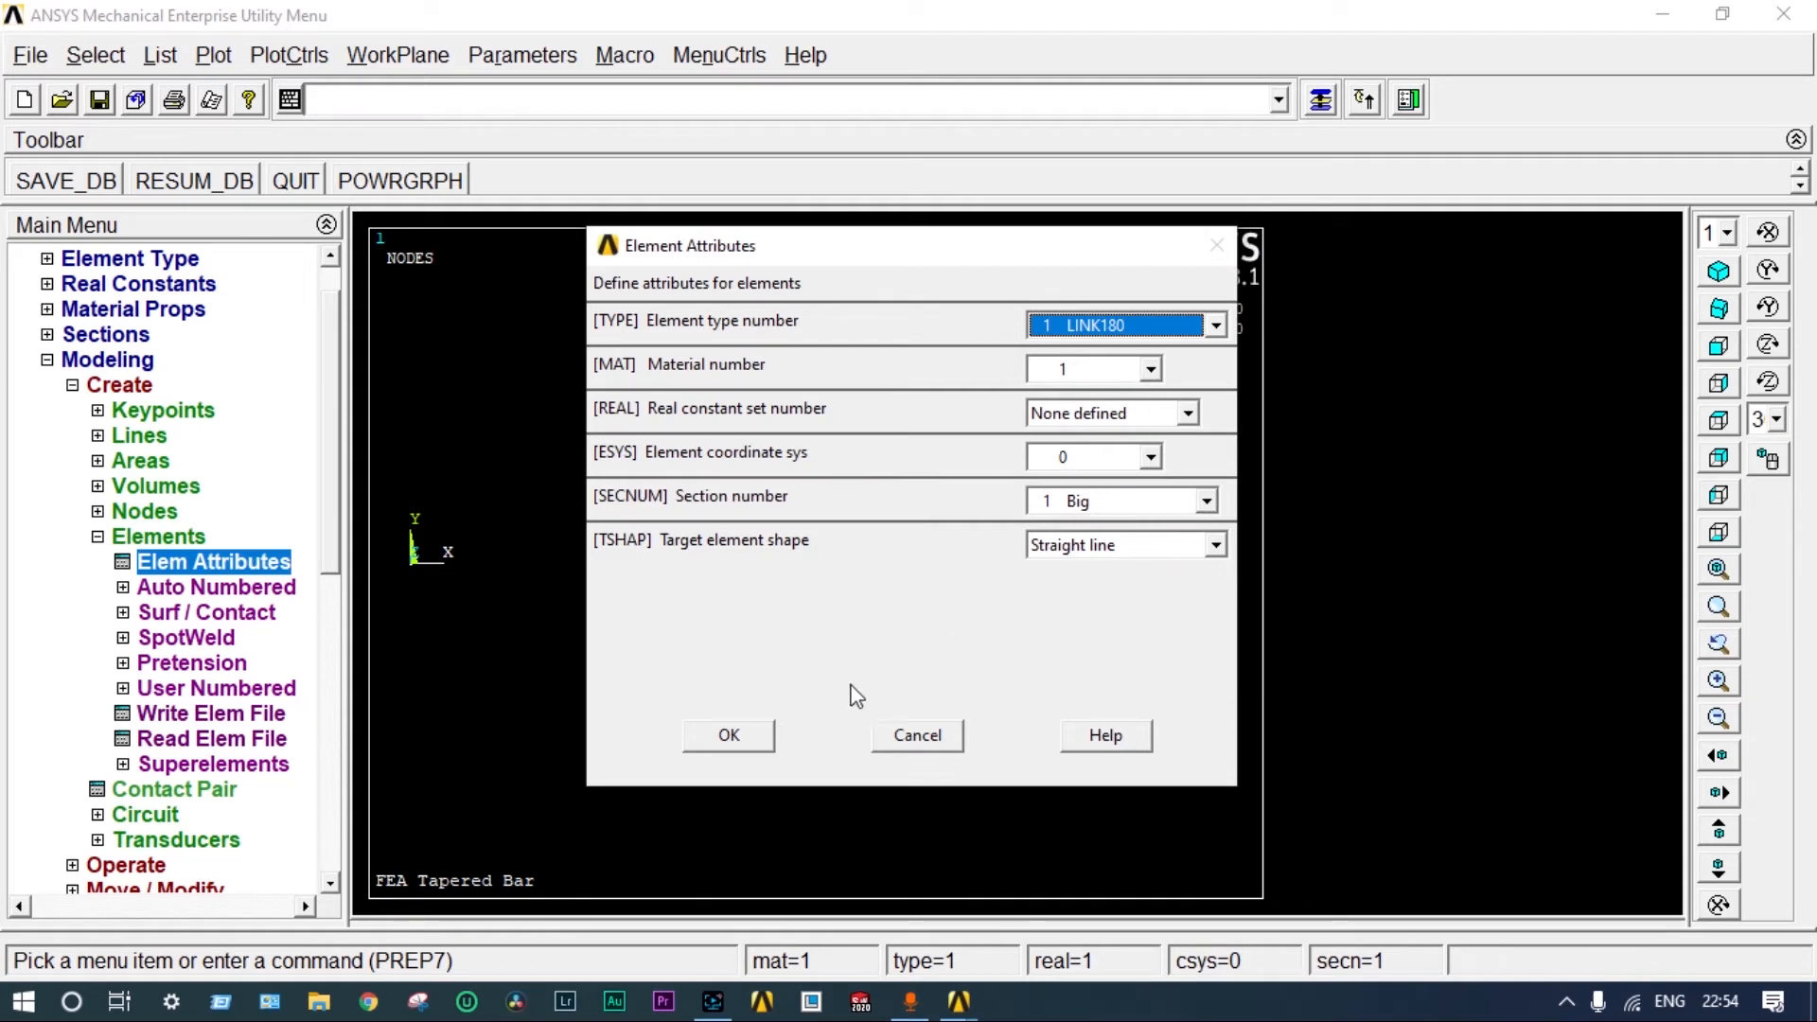
{"action": "left_click", "coordinate": [756, 736]}
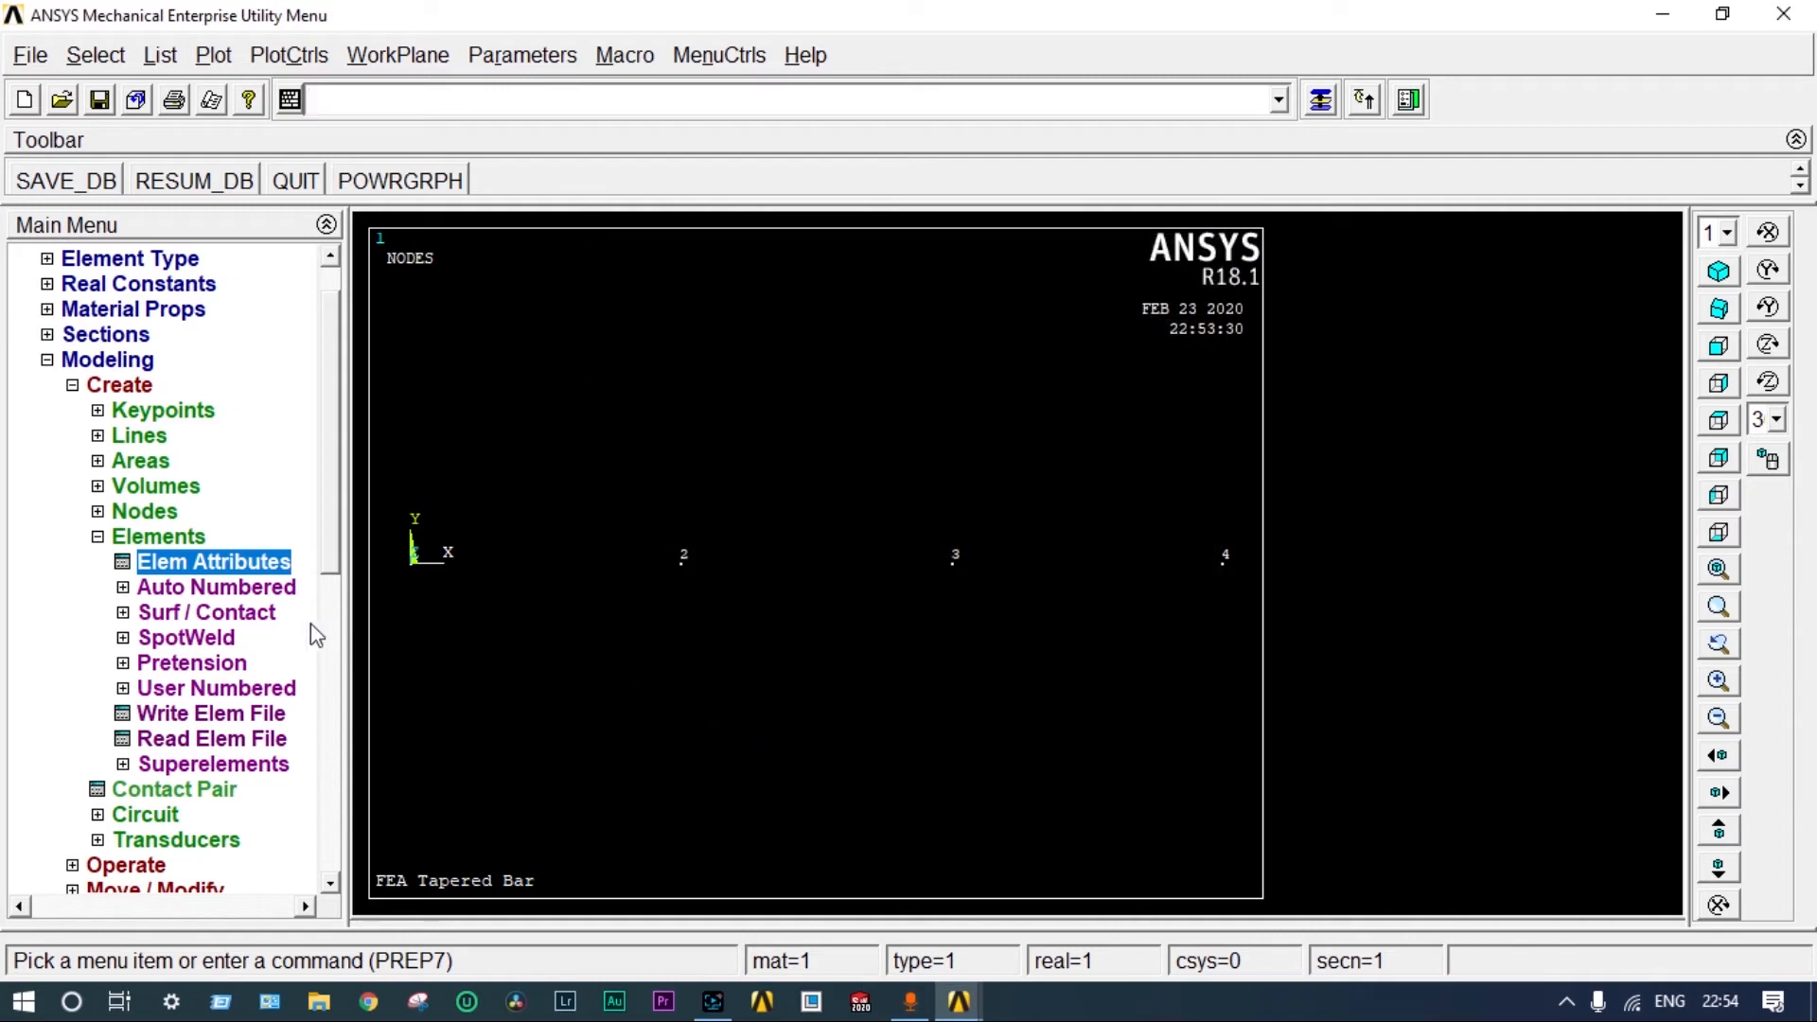
- Create an auto-numbered element through node 1 at the origin and node 2
{"action": "left_click", "coordinate": [251, 588]}
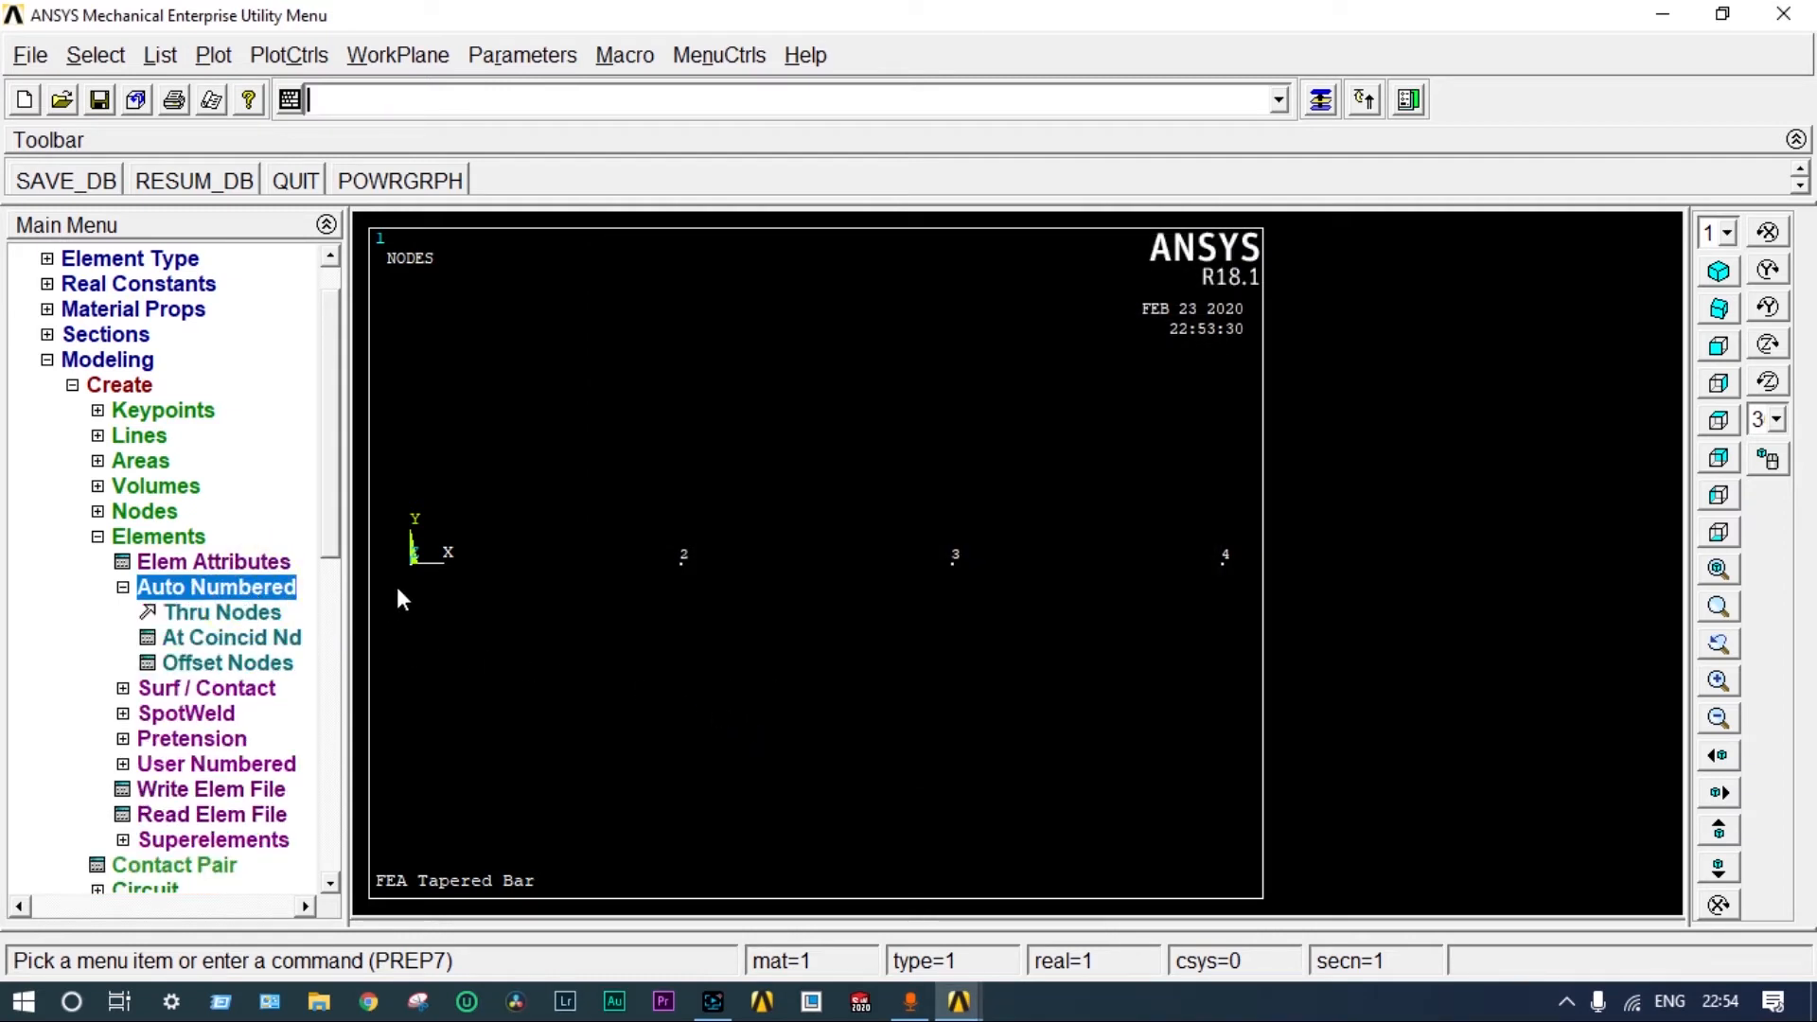
{"action": "left_click", "coordinate": [264, 617]}
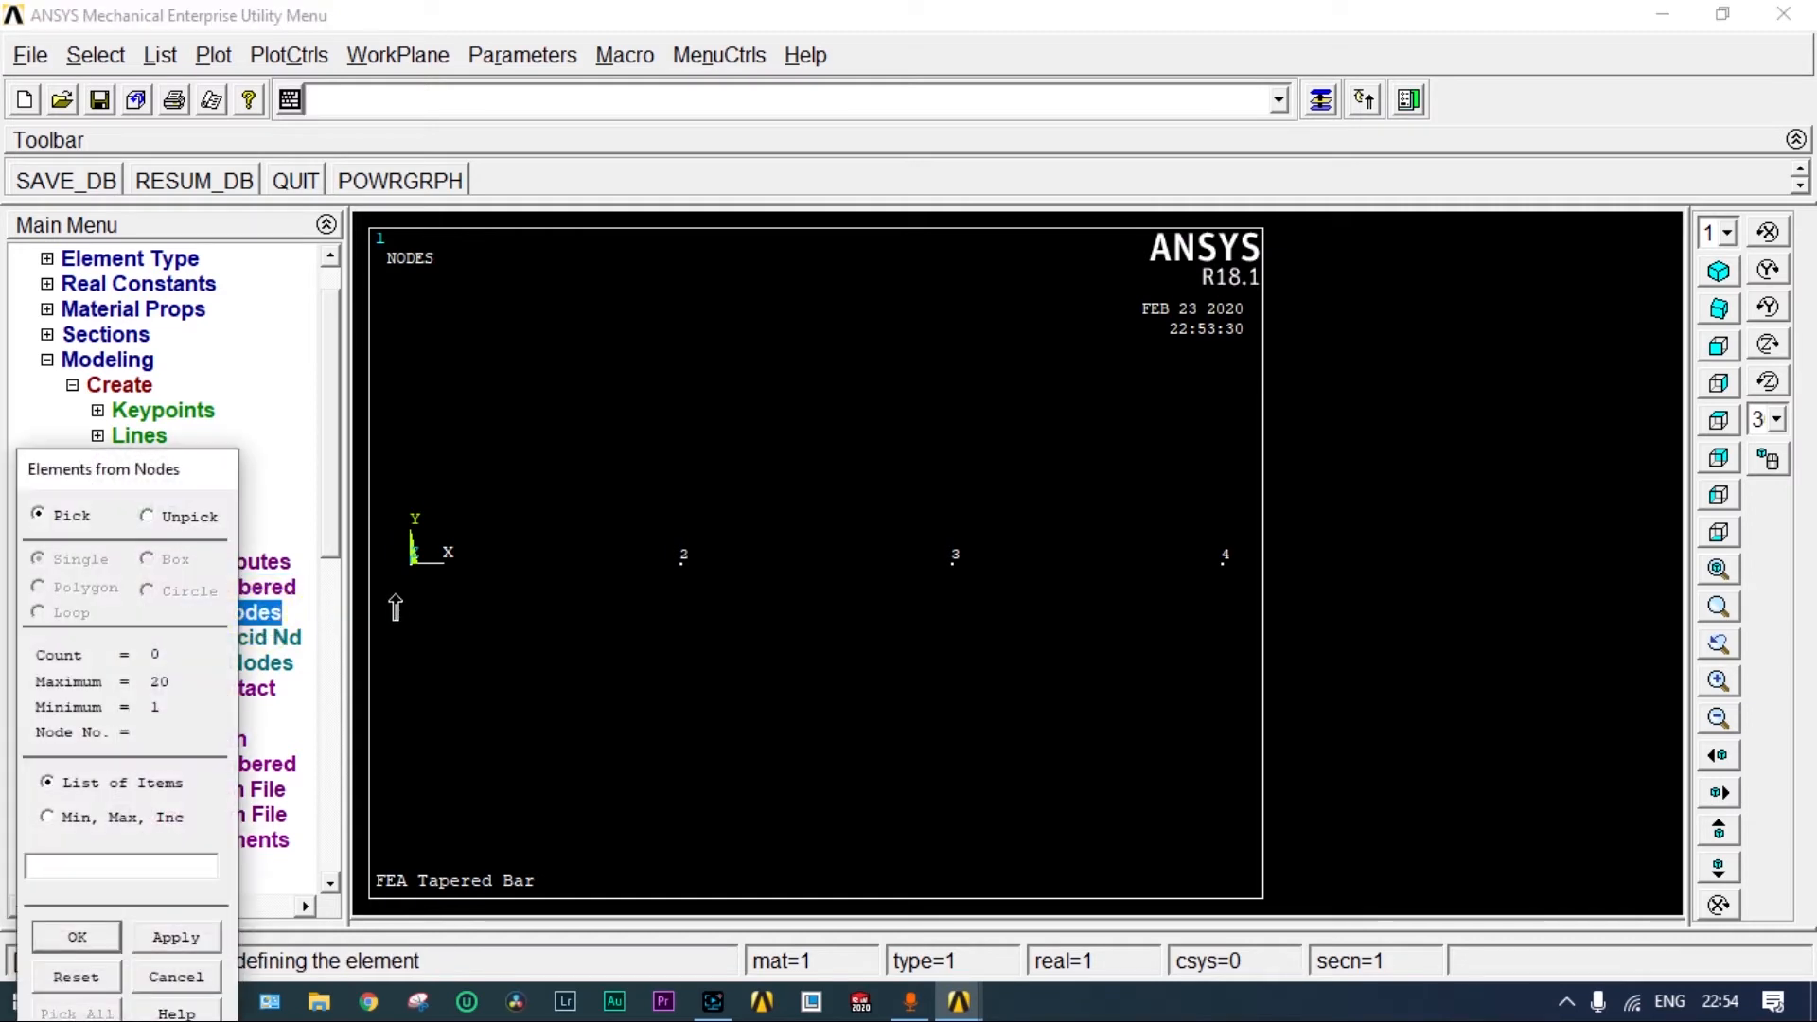
{"action": "left_click", "coordinate": [415, 570]}
{"action": "left_click", "coordinate": [679, 573]}
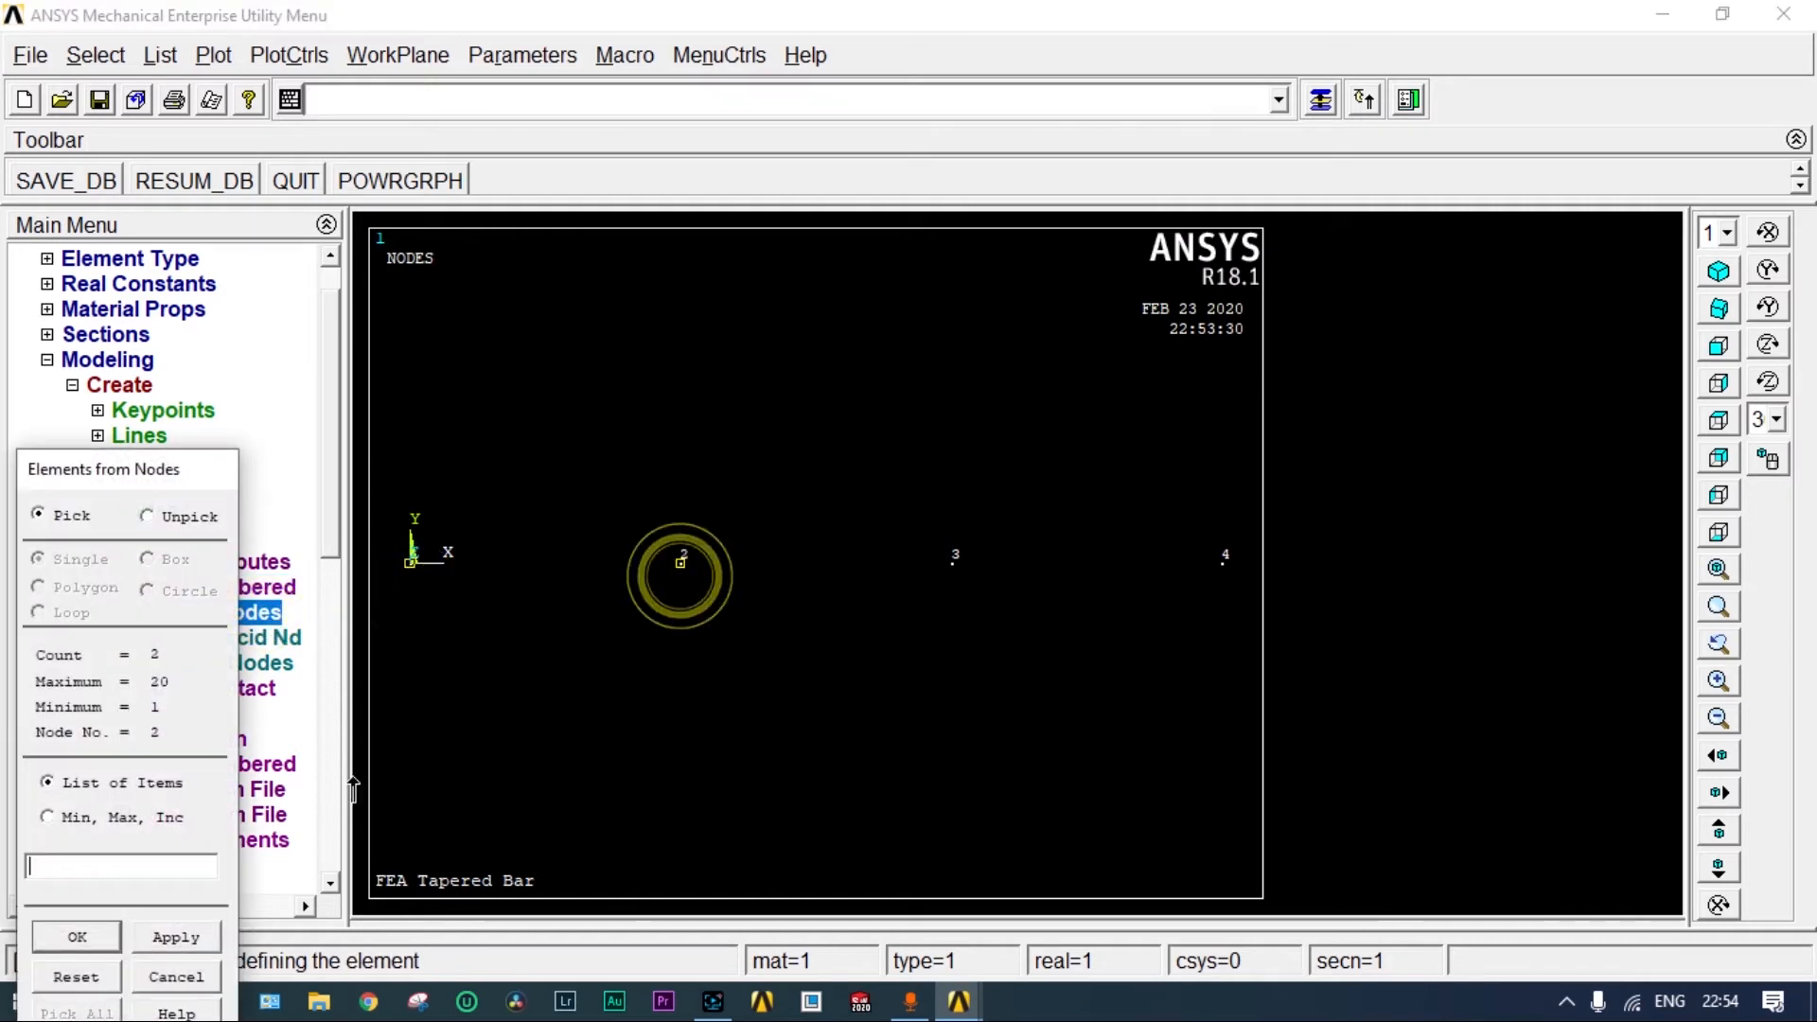
{"action": "left_click", "coordinate": [102, 938]}
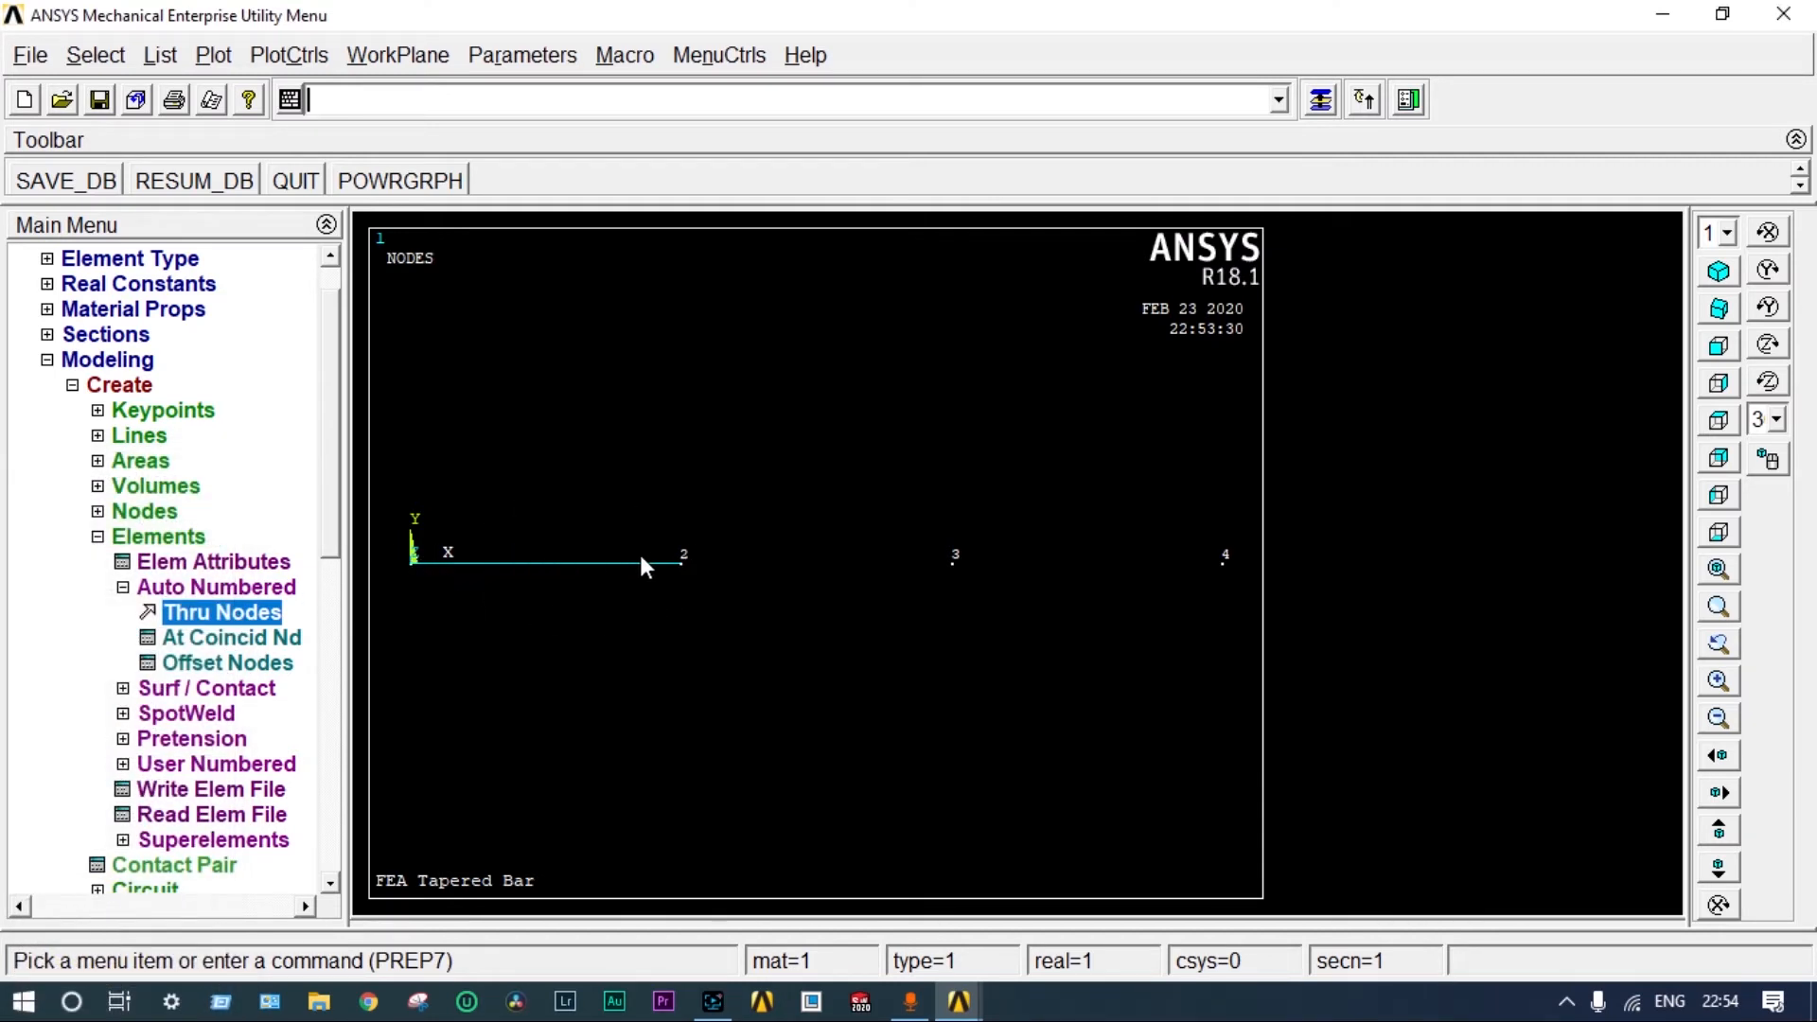
- Change the element attributes to material number 2 and section 2 Medium
{"action": "left_click", "coordinate": [259, 564]}
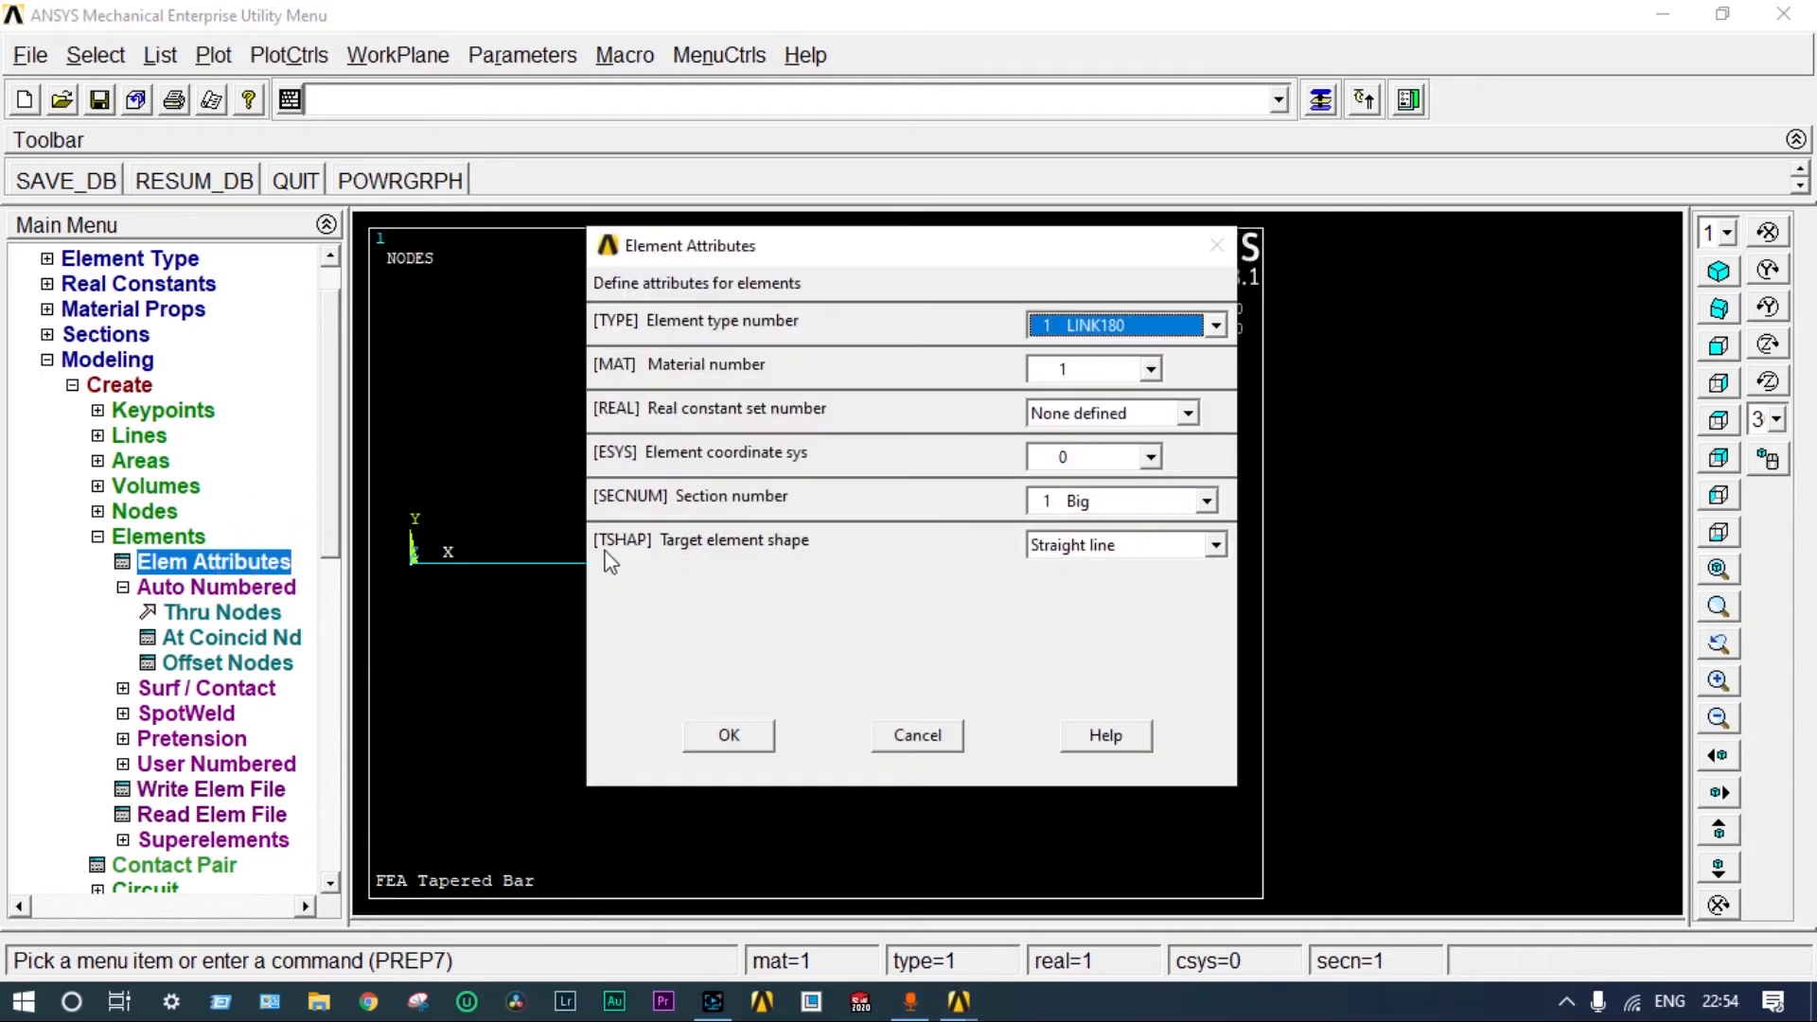
{"action": "left_click", "coordinate": [1151, 370]}
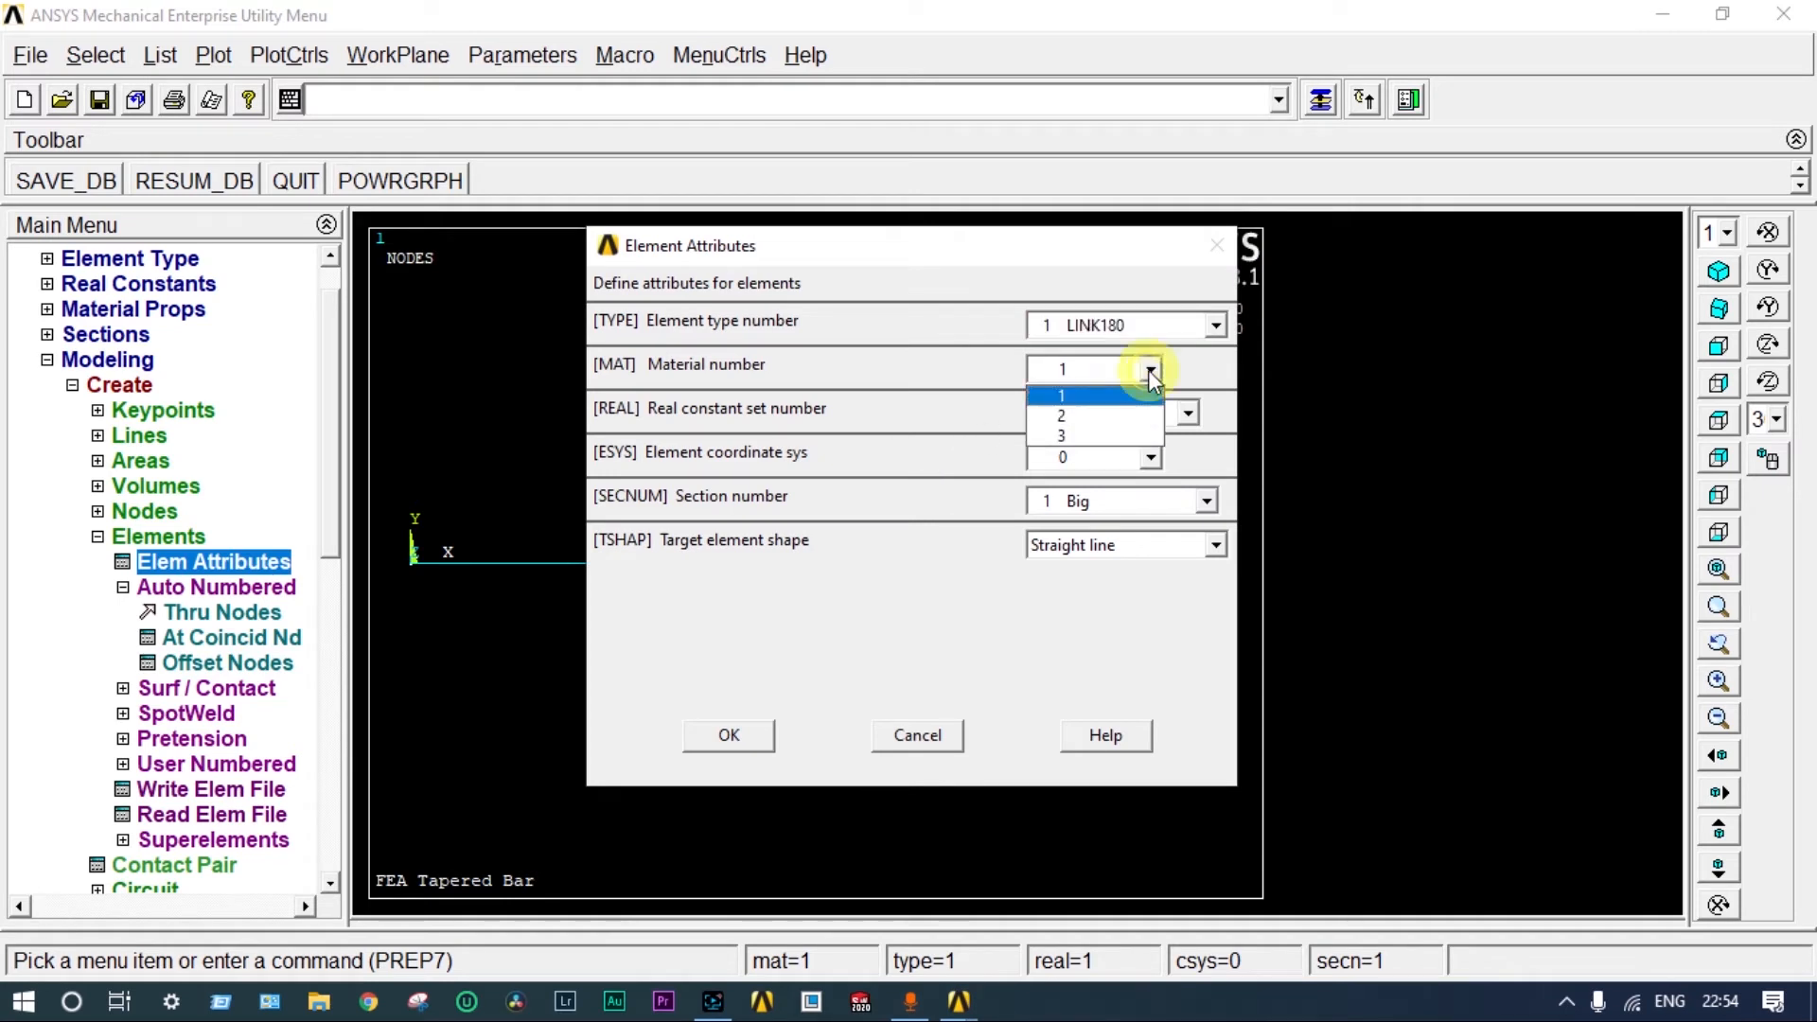
{"action": "left_click", "coordinate": [1113, 417]}
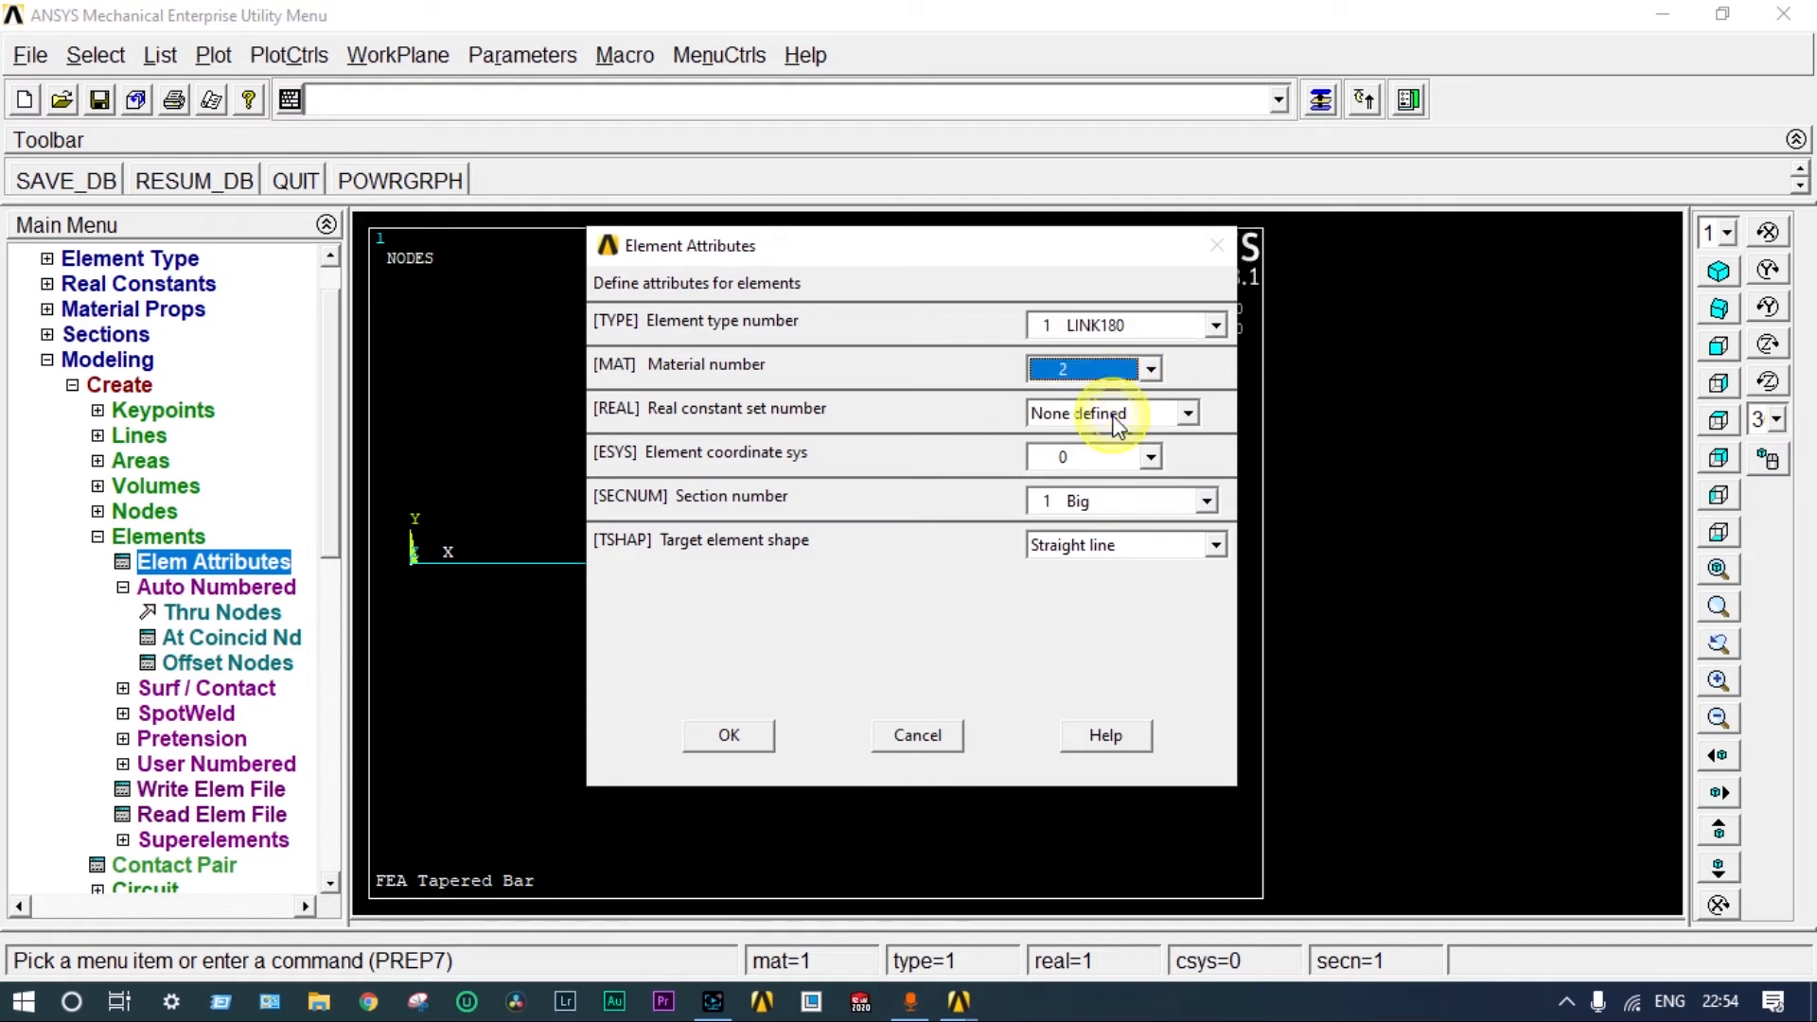
{"action": "left_click", "coordinate": [1205, 501]}
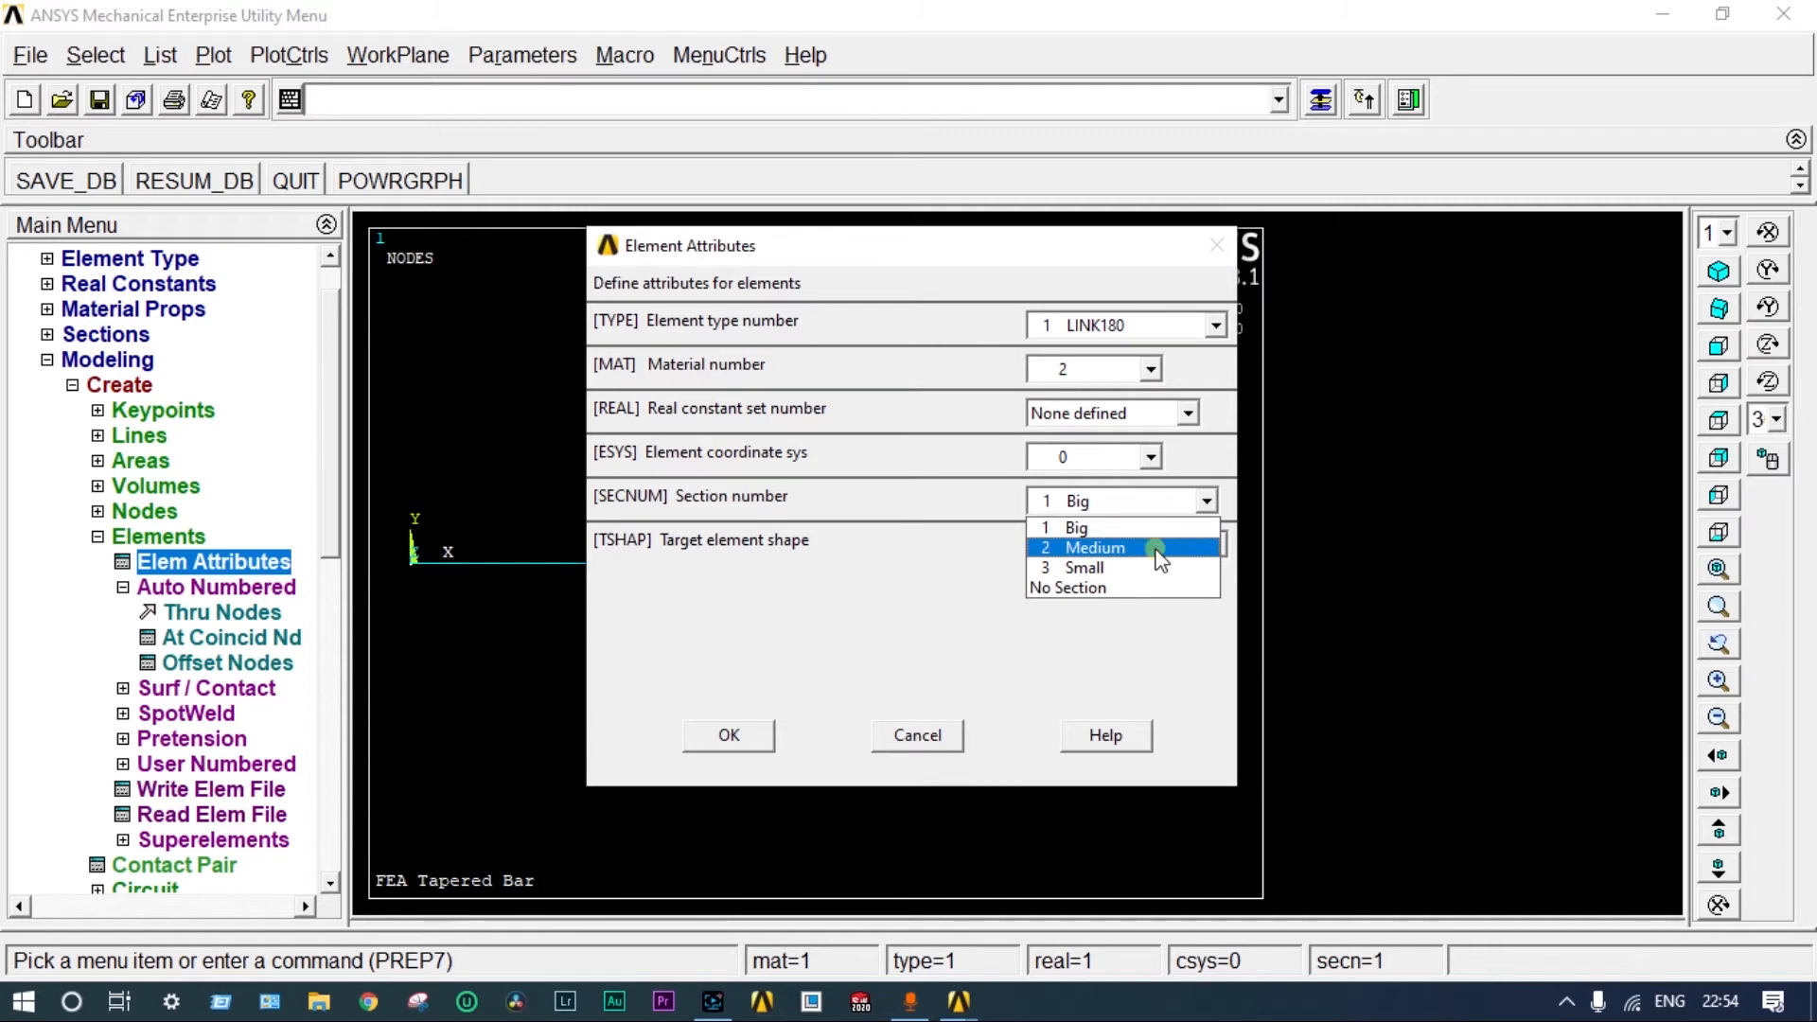
{"action": "left_click", "coordinate": [1155, 551]}
{"action": "left_click", "coordinate": [747, 735]}
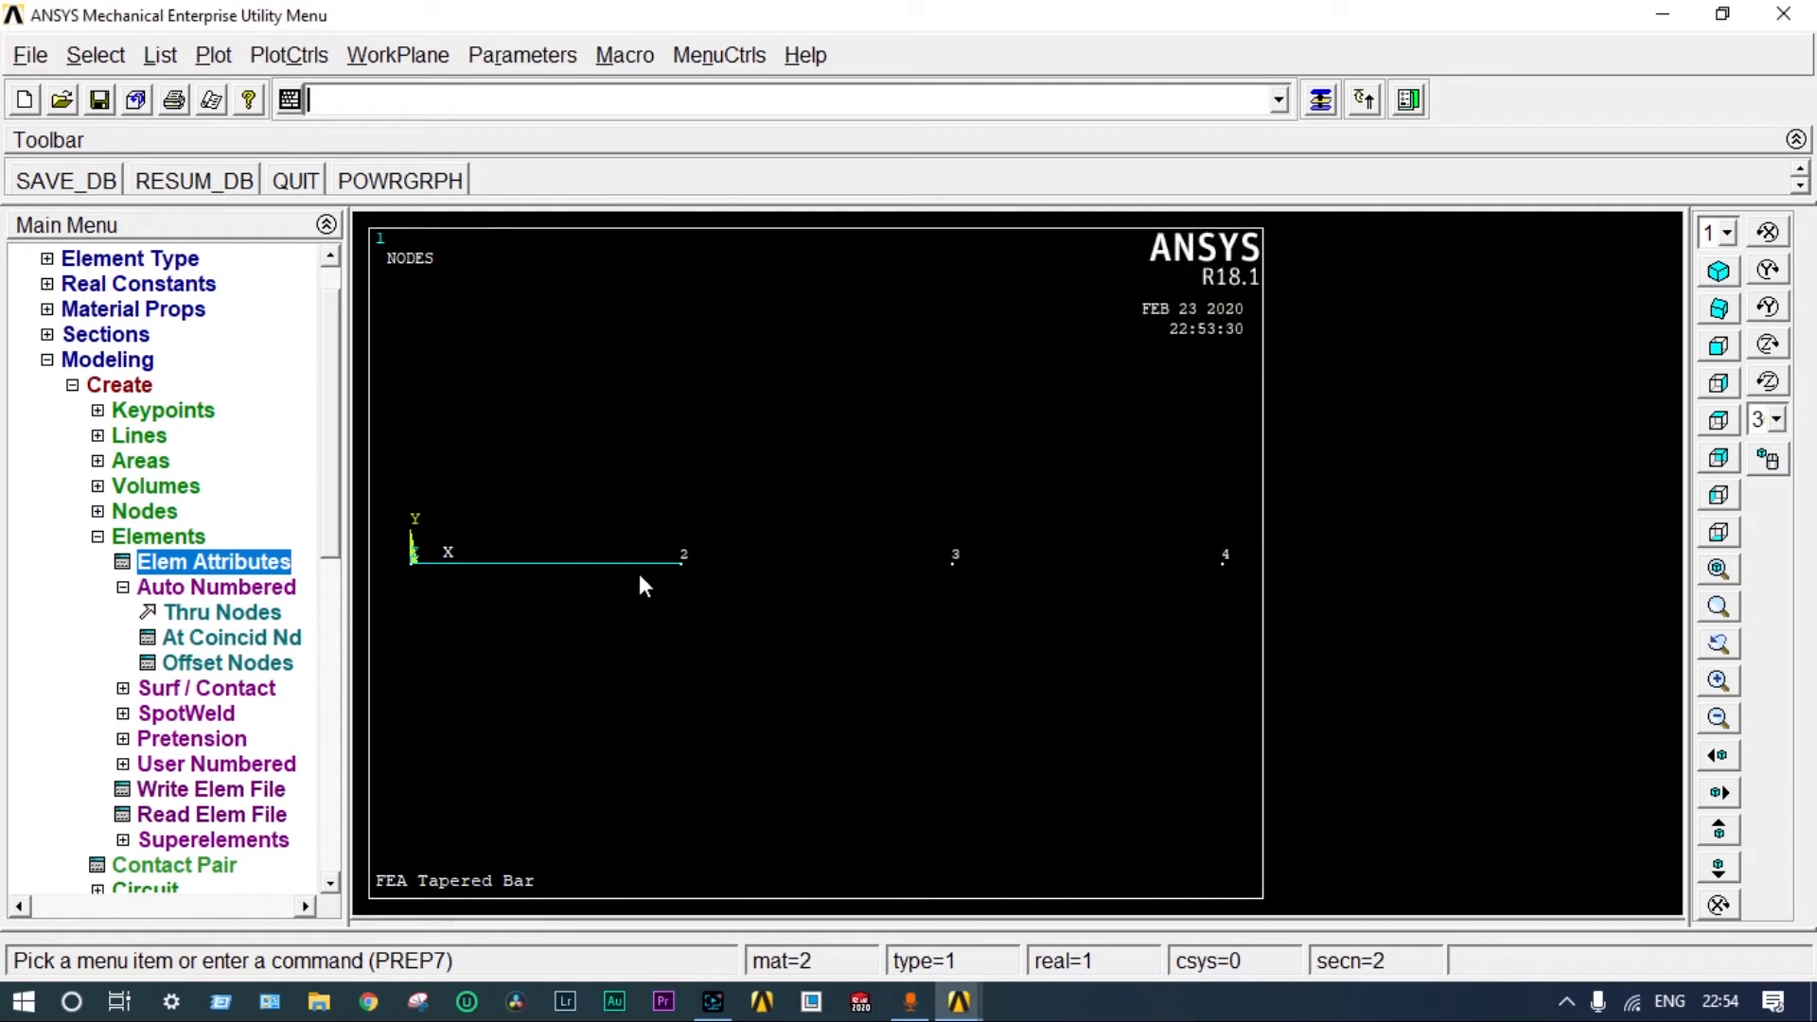
- Create an auto-numbered element through nodes 2 and 3
{"action": "left_click", "coordinate": [257, 625]}
{"action": "left_click", "coordinate": [685, 593]}
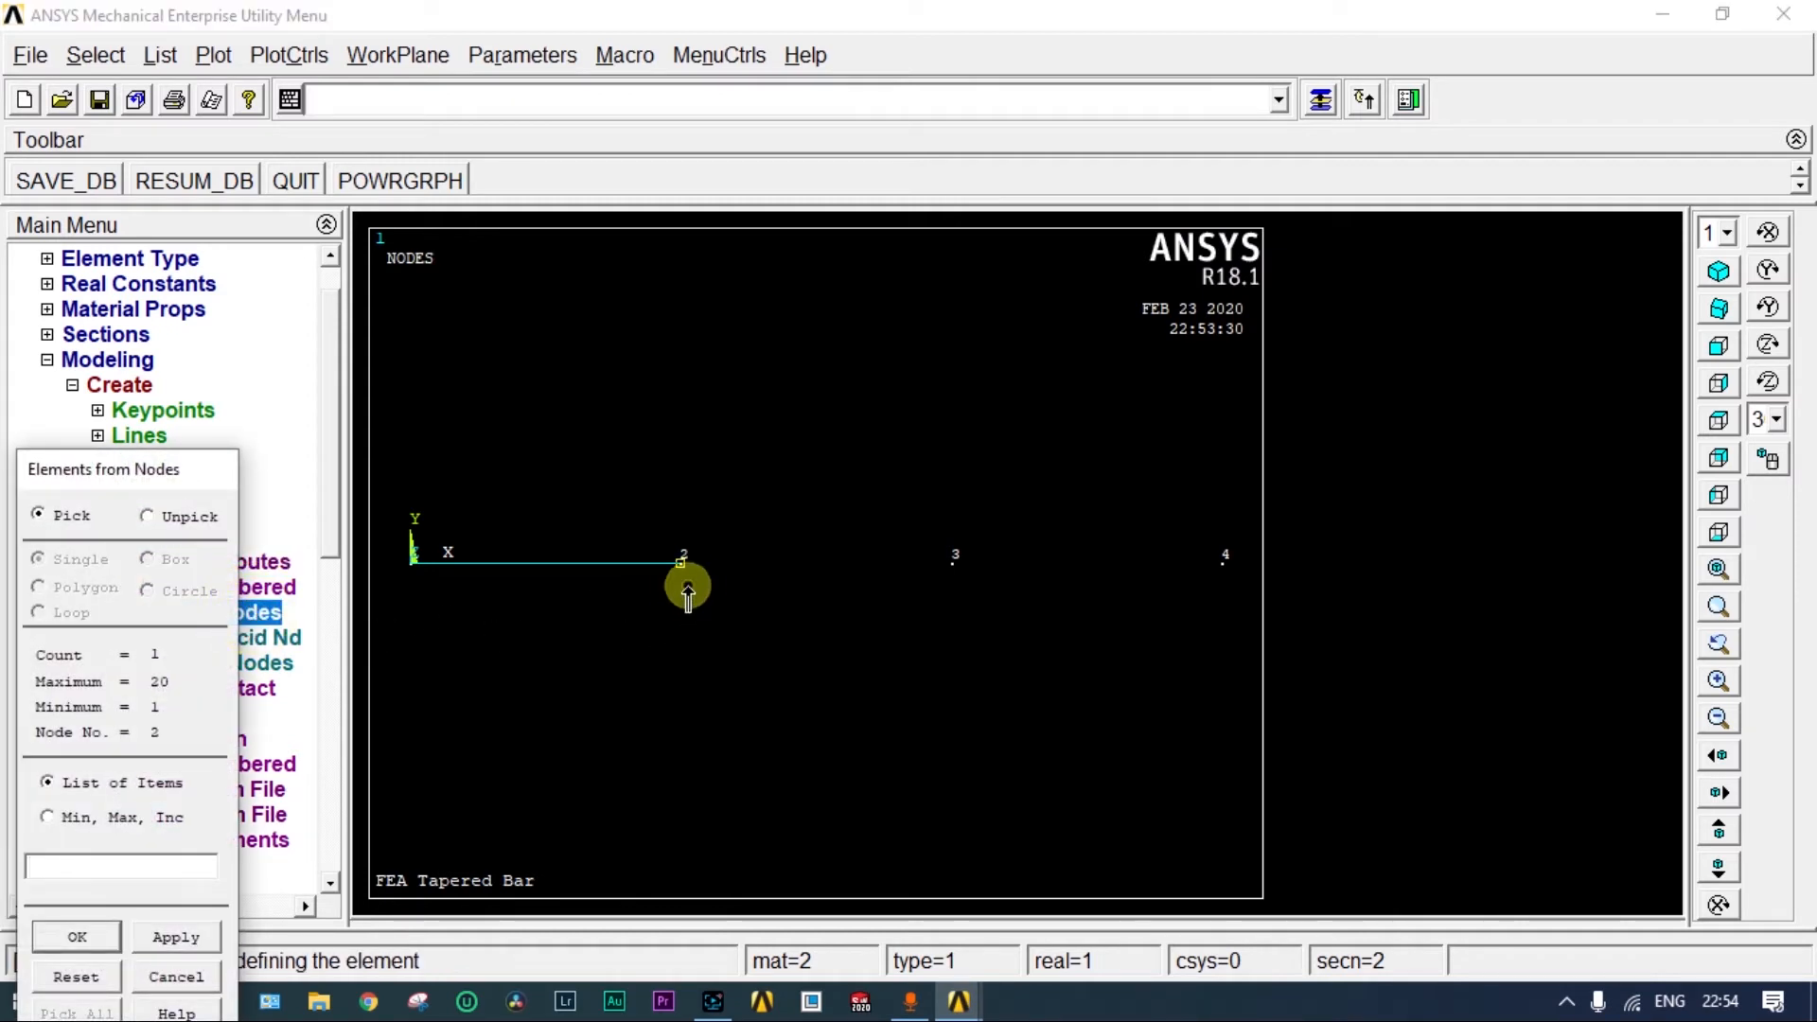
{"action": "left_click", "coordinate": [942, 573]}
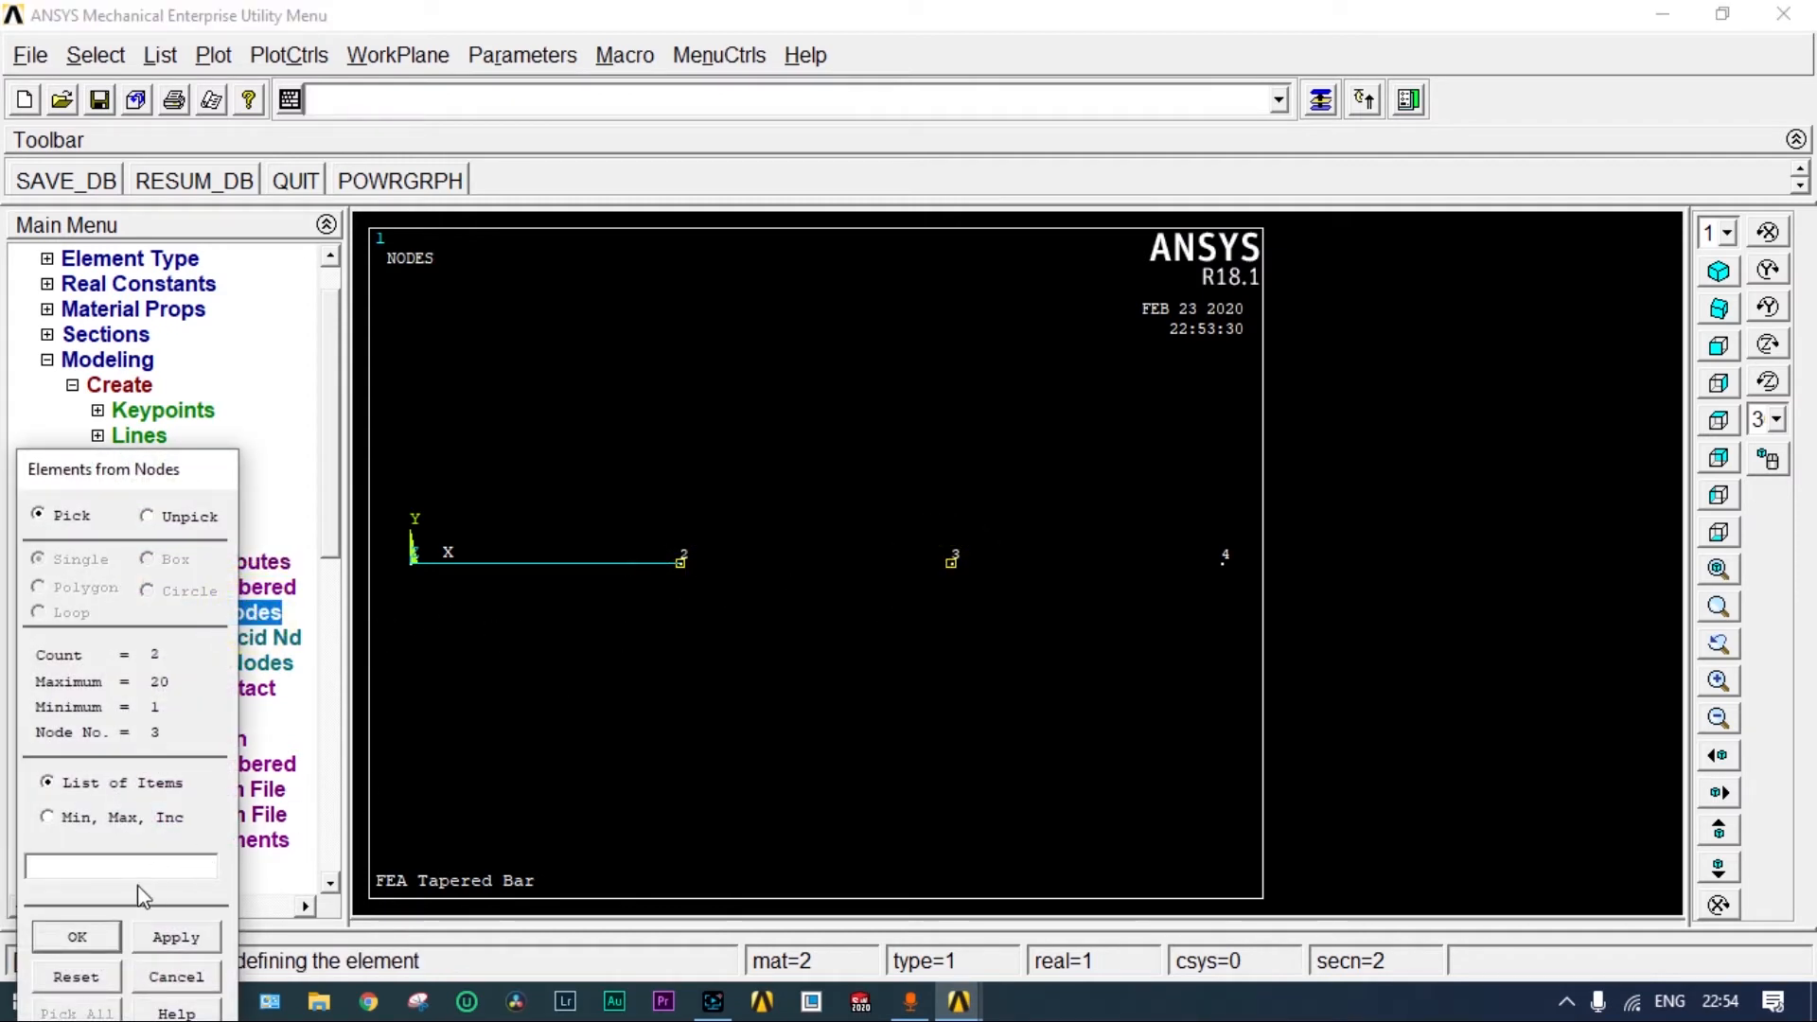
{"action": "left_click", "coordinate": [103, 929]}
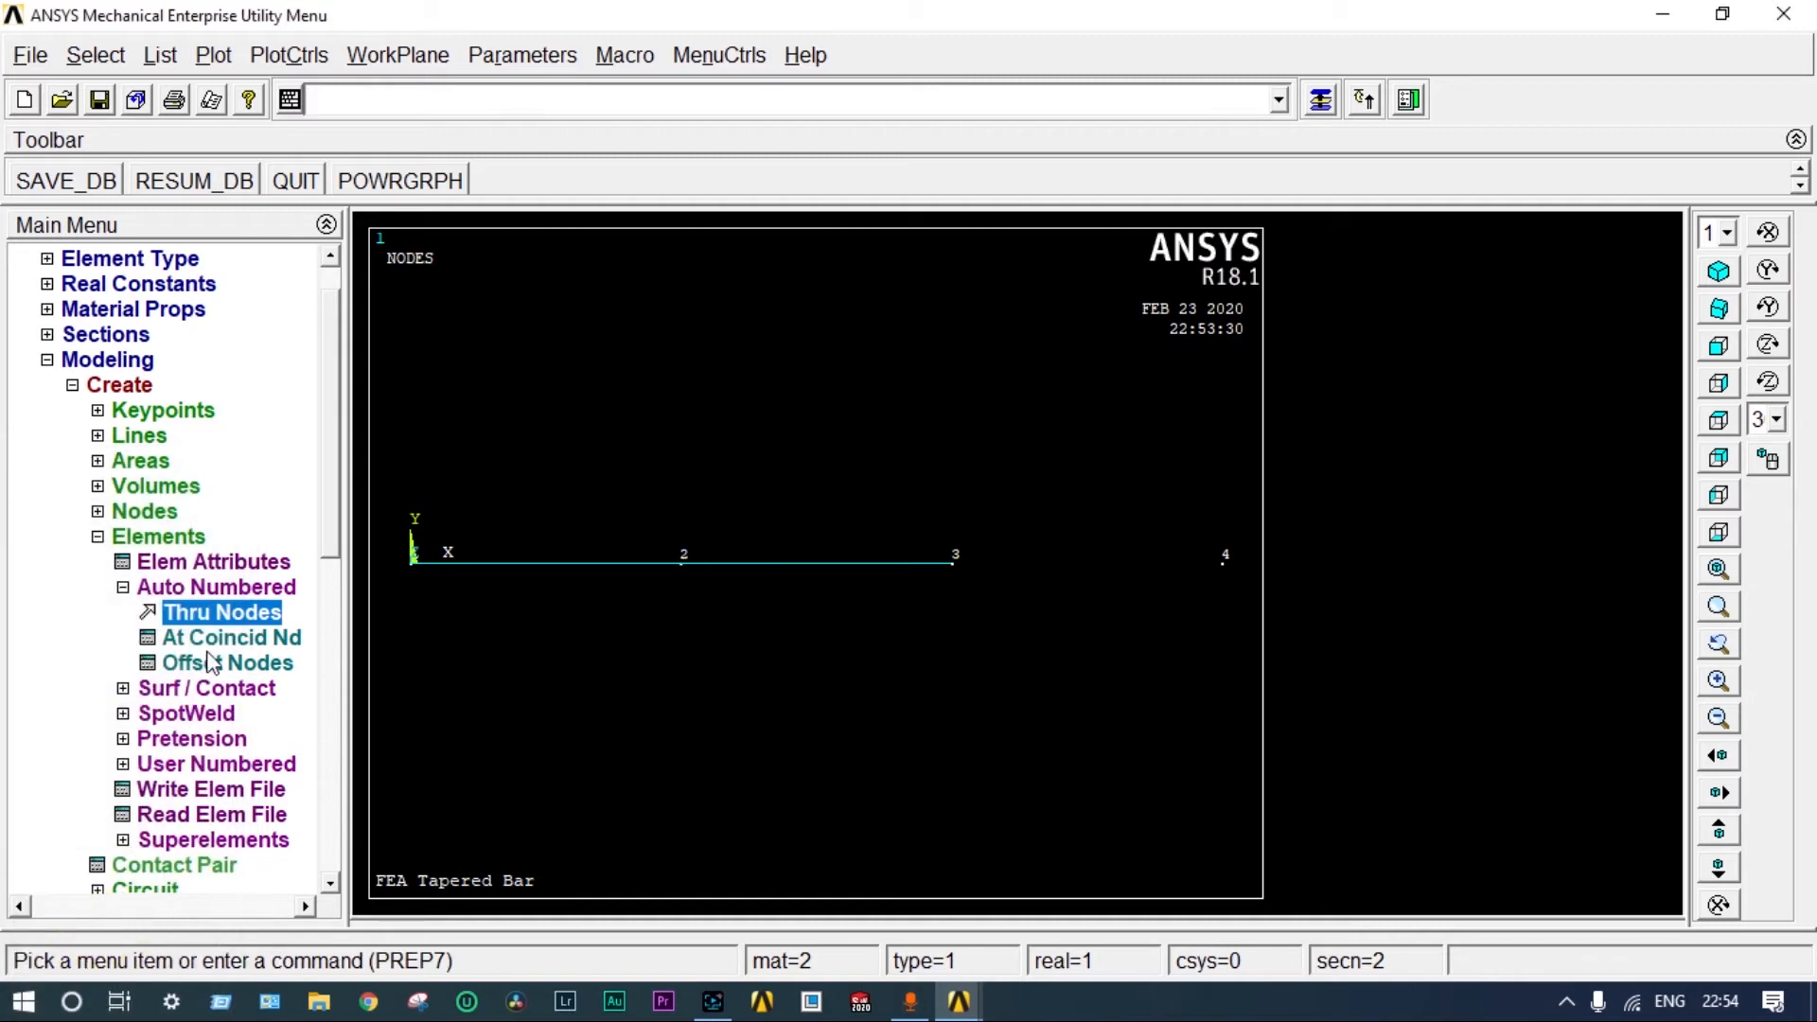
- Change the element attributes to material number 3 and section 3 Small
{"action": "left_click", "coordinate": [213, 562]}
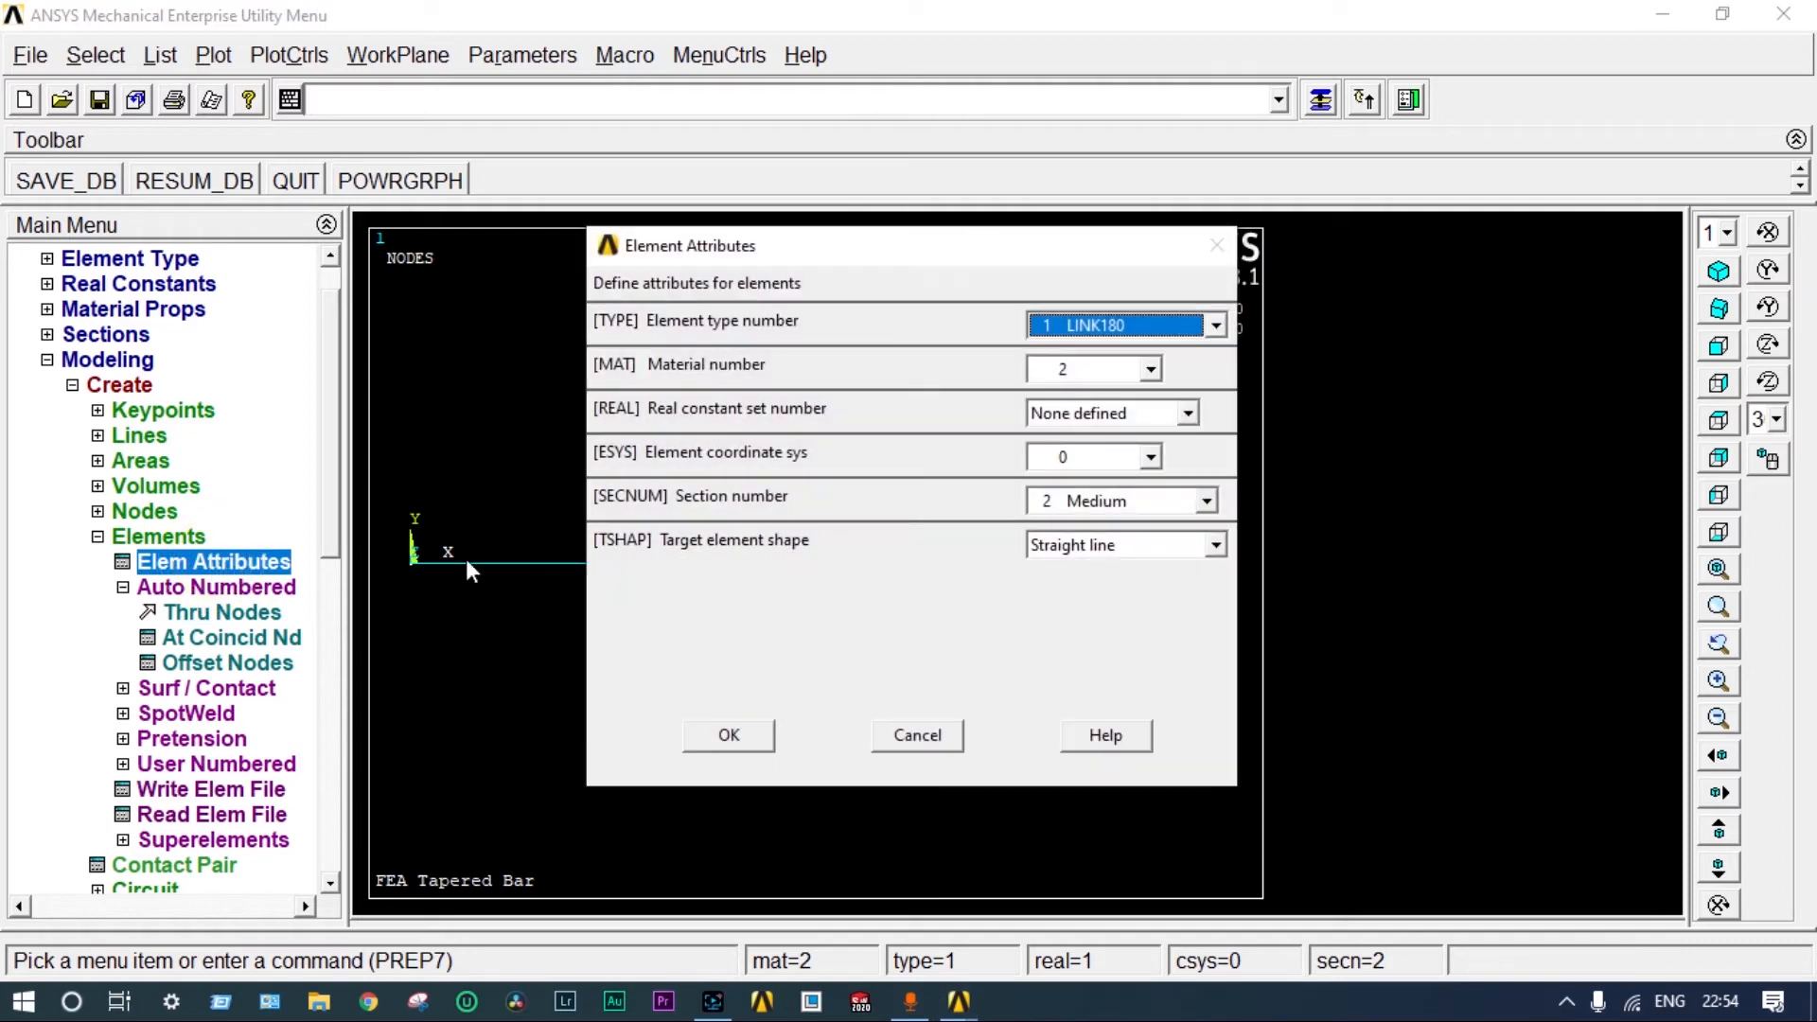
{"action": "left_click", "coordinate": [1151, 369]}
{"action": "left_click", "coordinate": [1116, 409]}
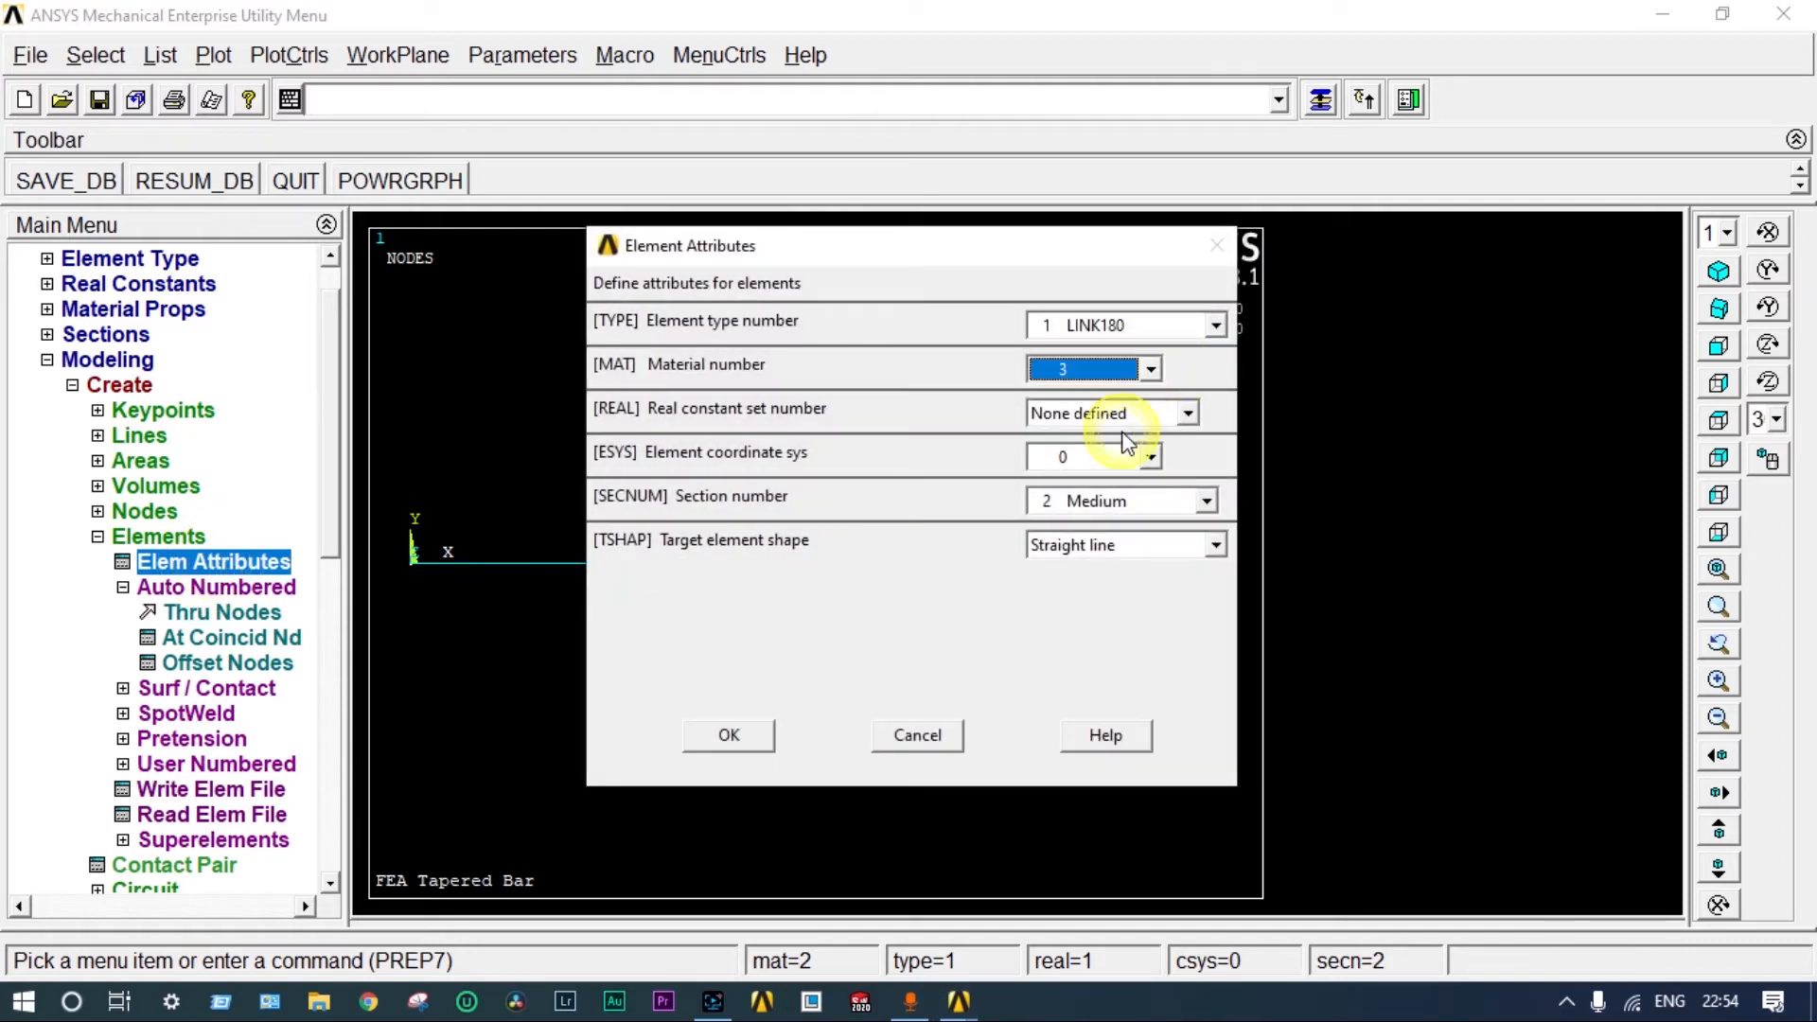
{"action": "left_click", "coordinate": [1205, 500]}
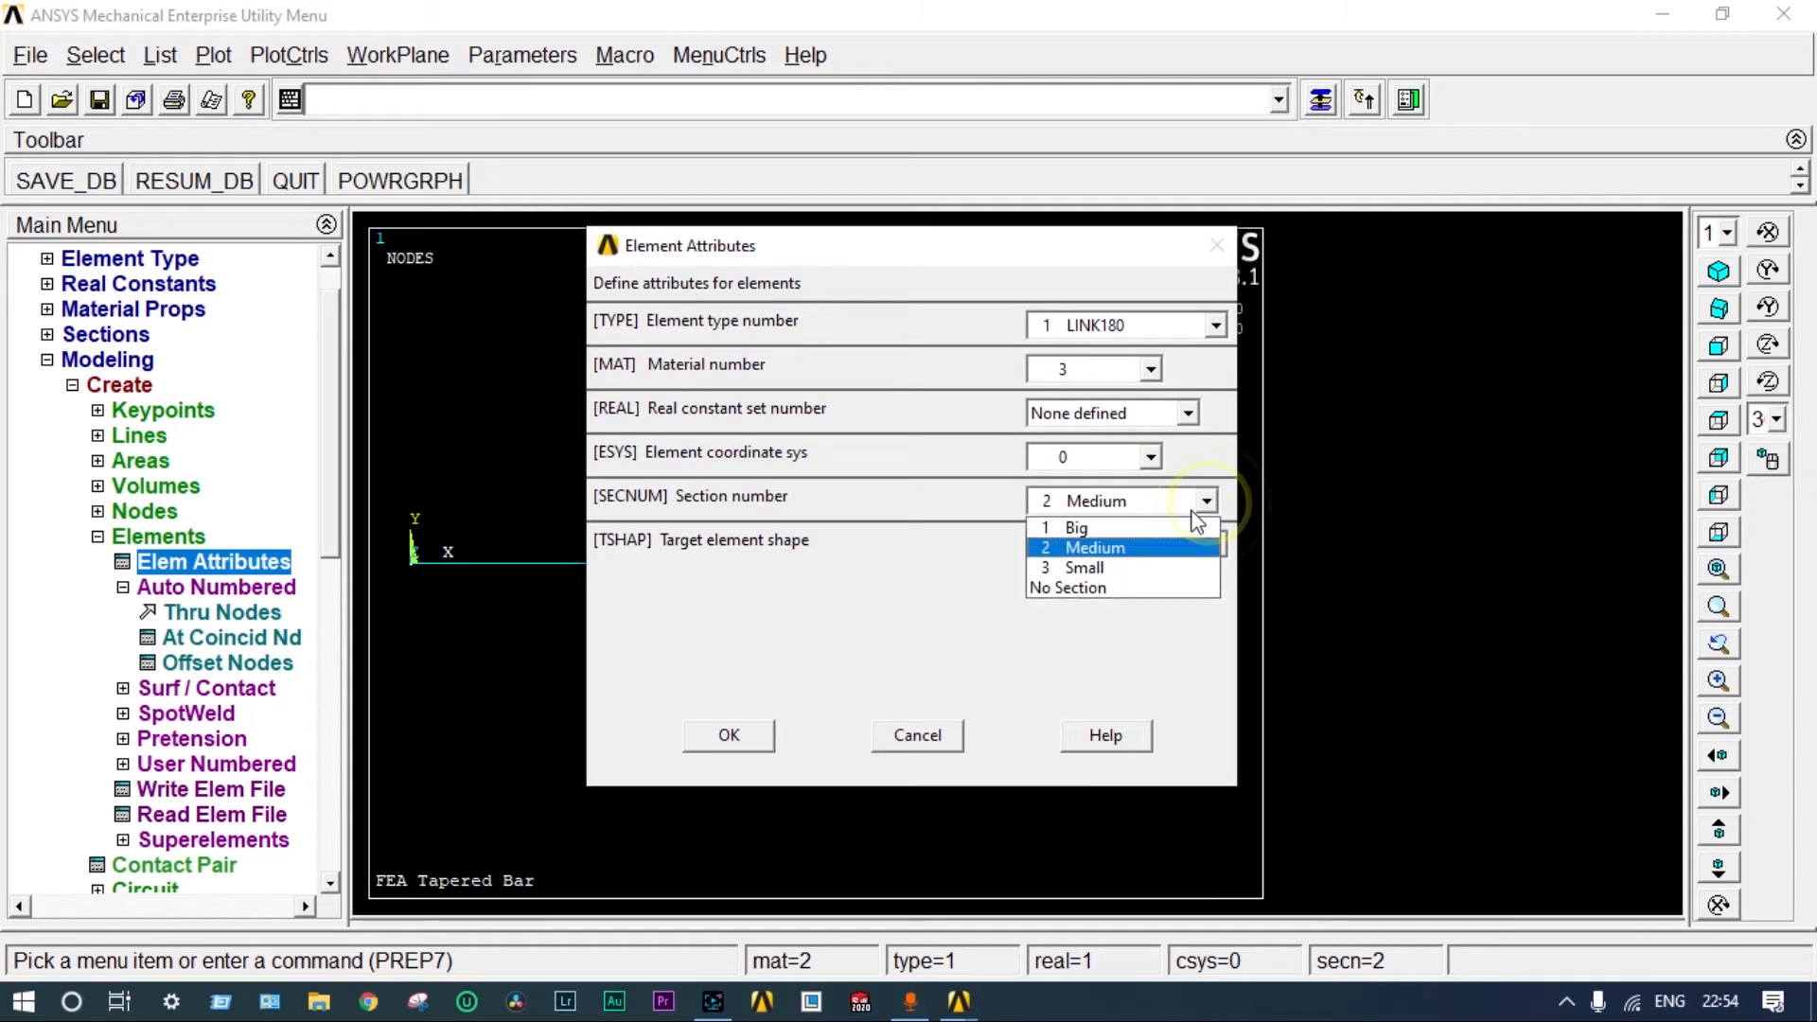
{"action": "left_click", "coordinate": [1140, 567]}
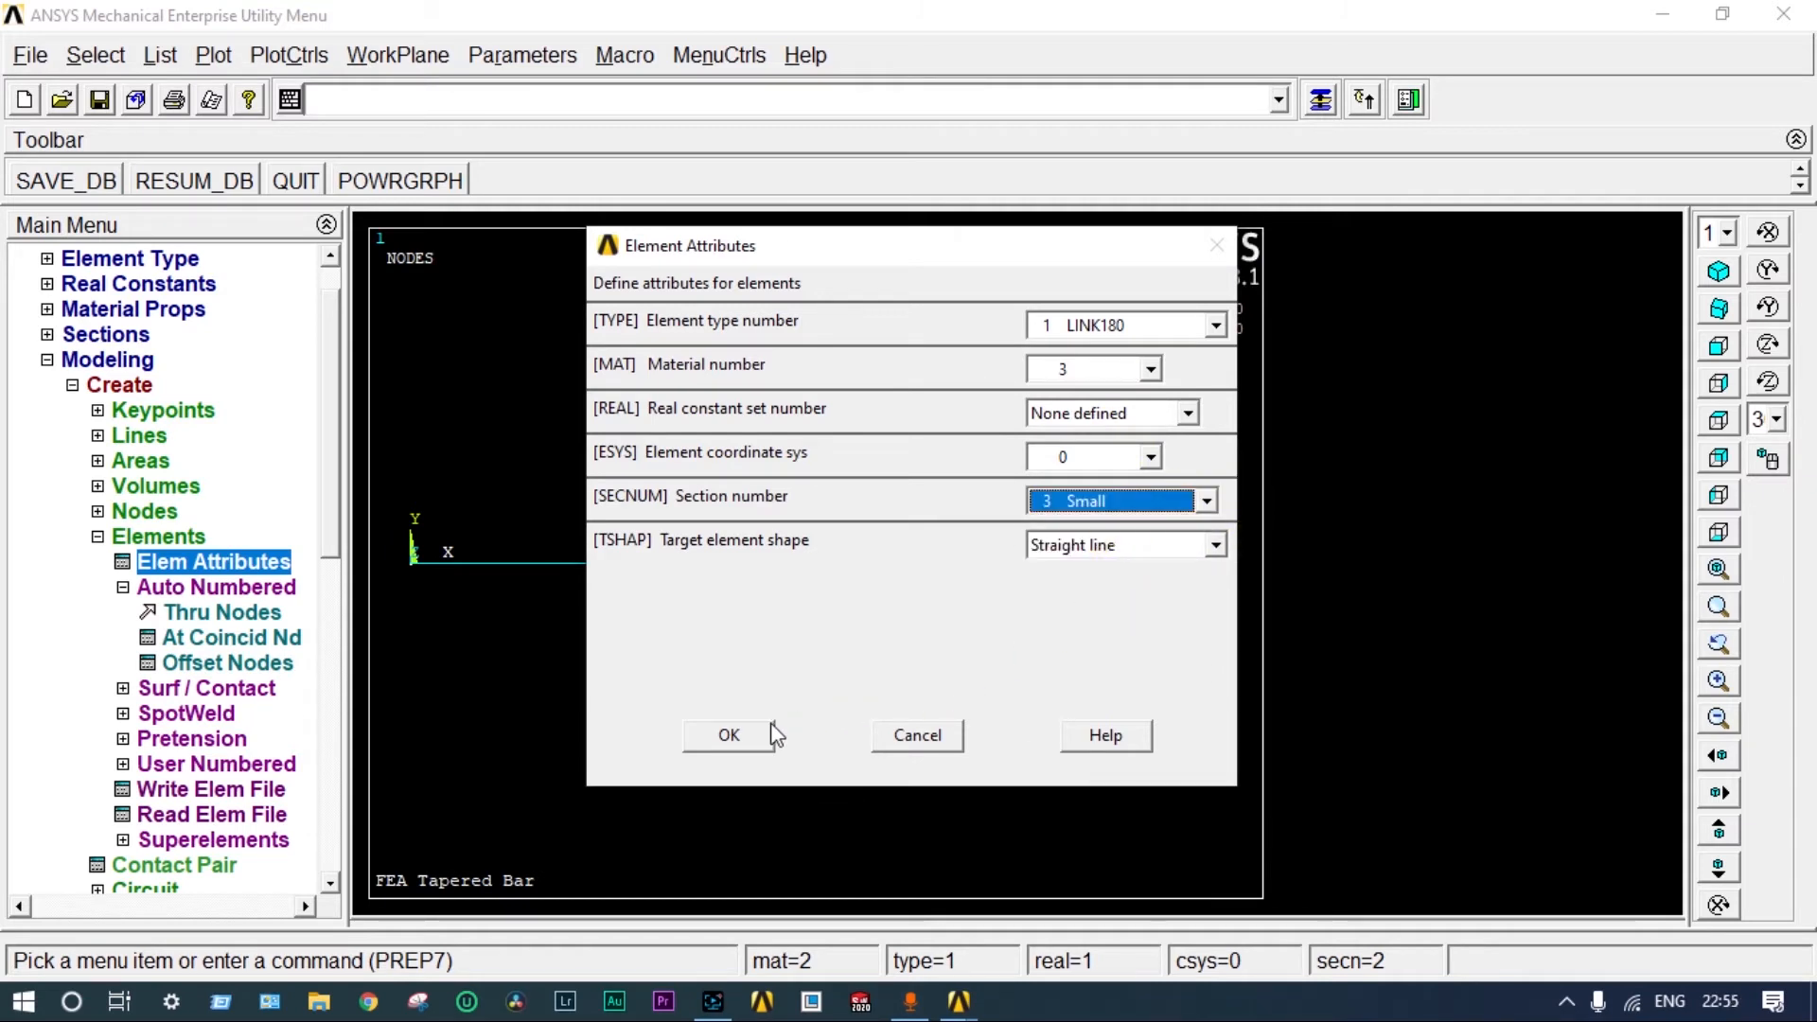
{"action": "left_click", "coordinate": [736, 738]}
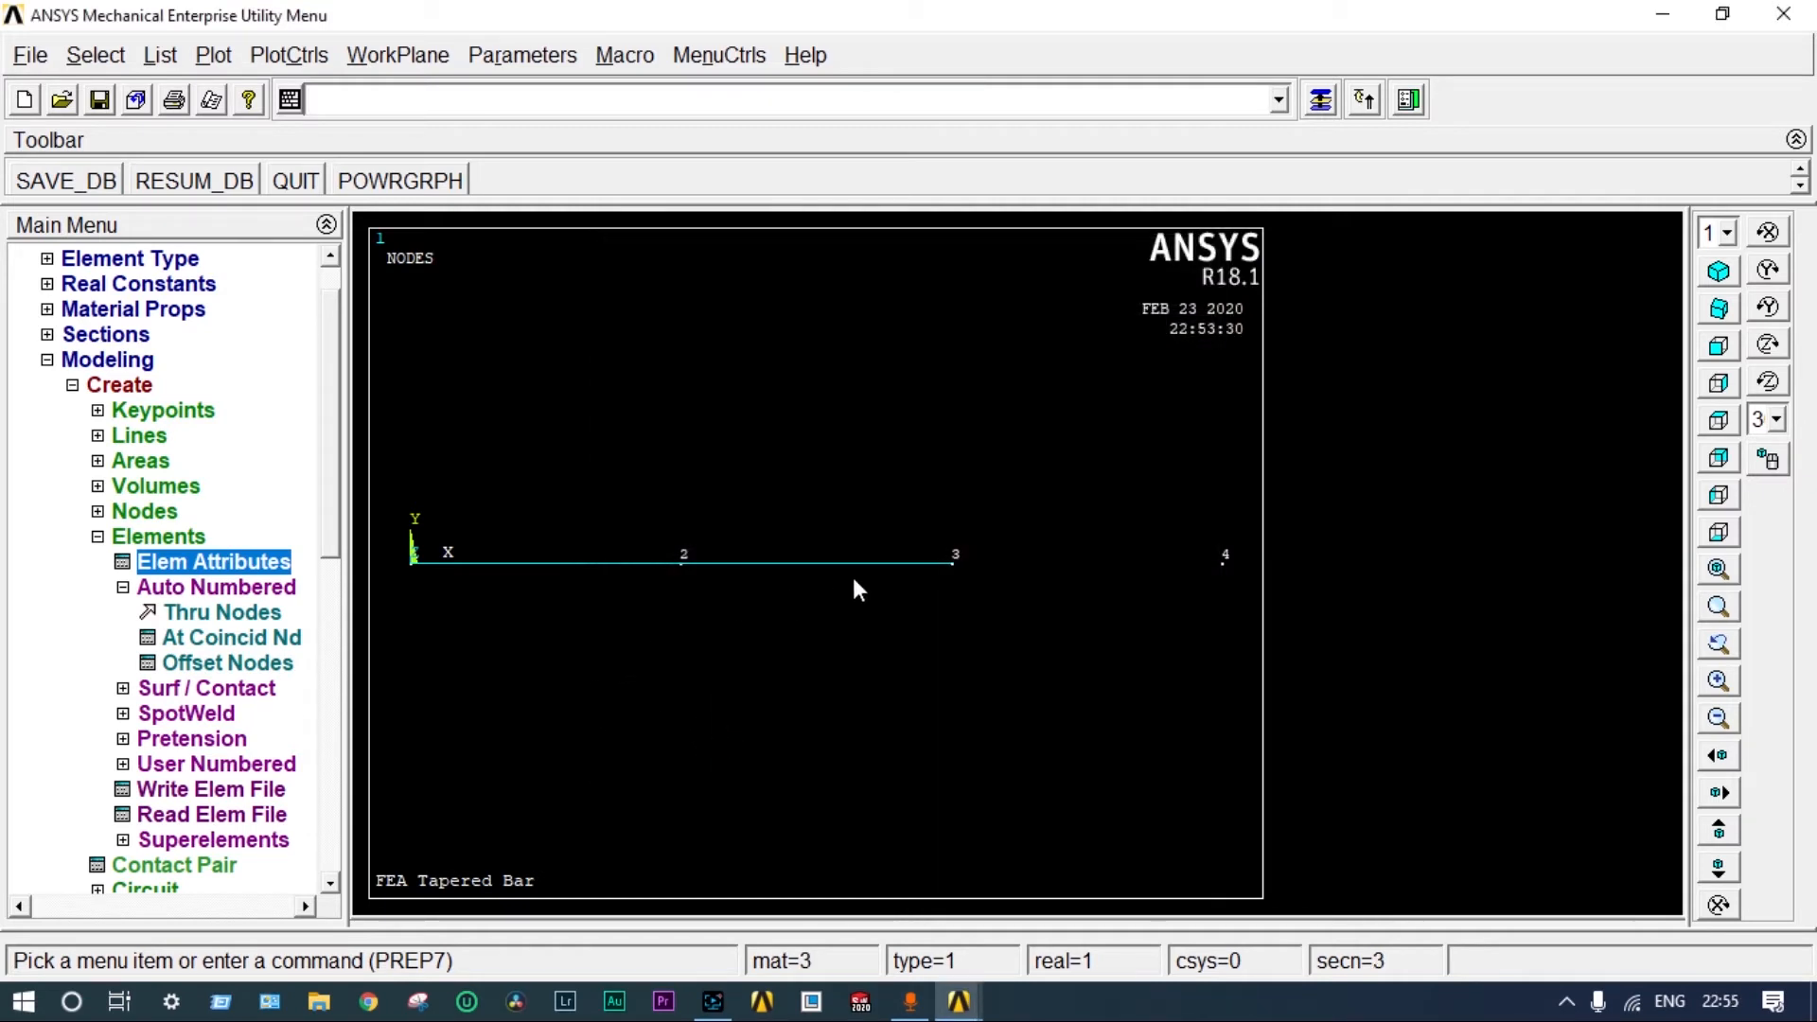
- Create an auto-numbered element through nodes 3 and 4
{"action": "left_click", "coordinate": [269, 617]}
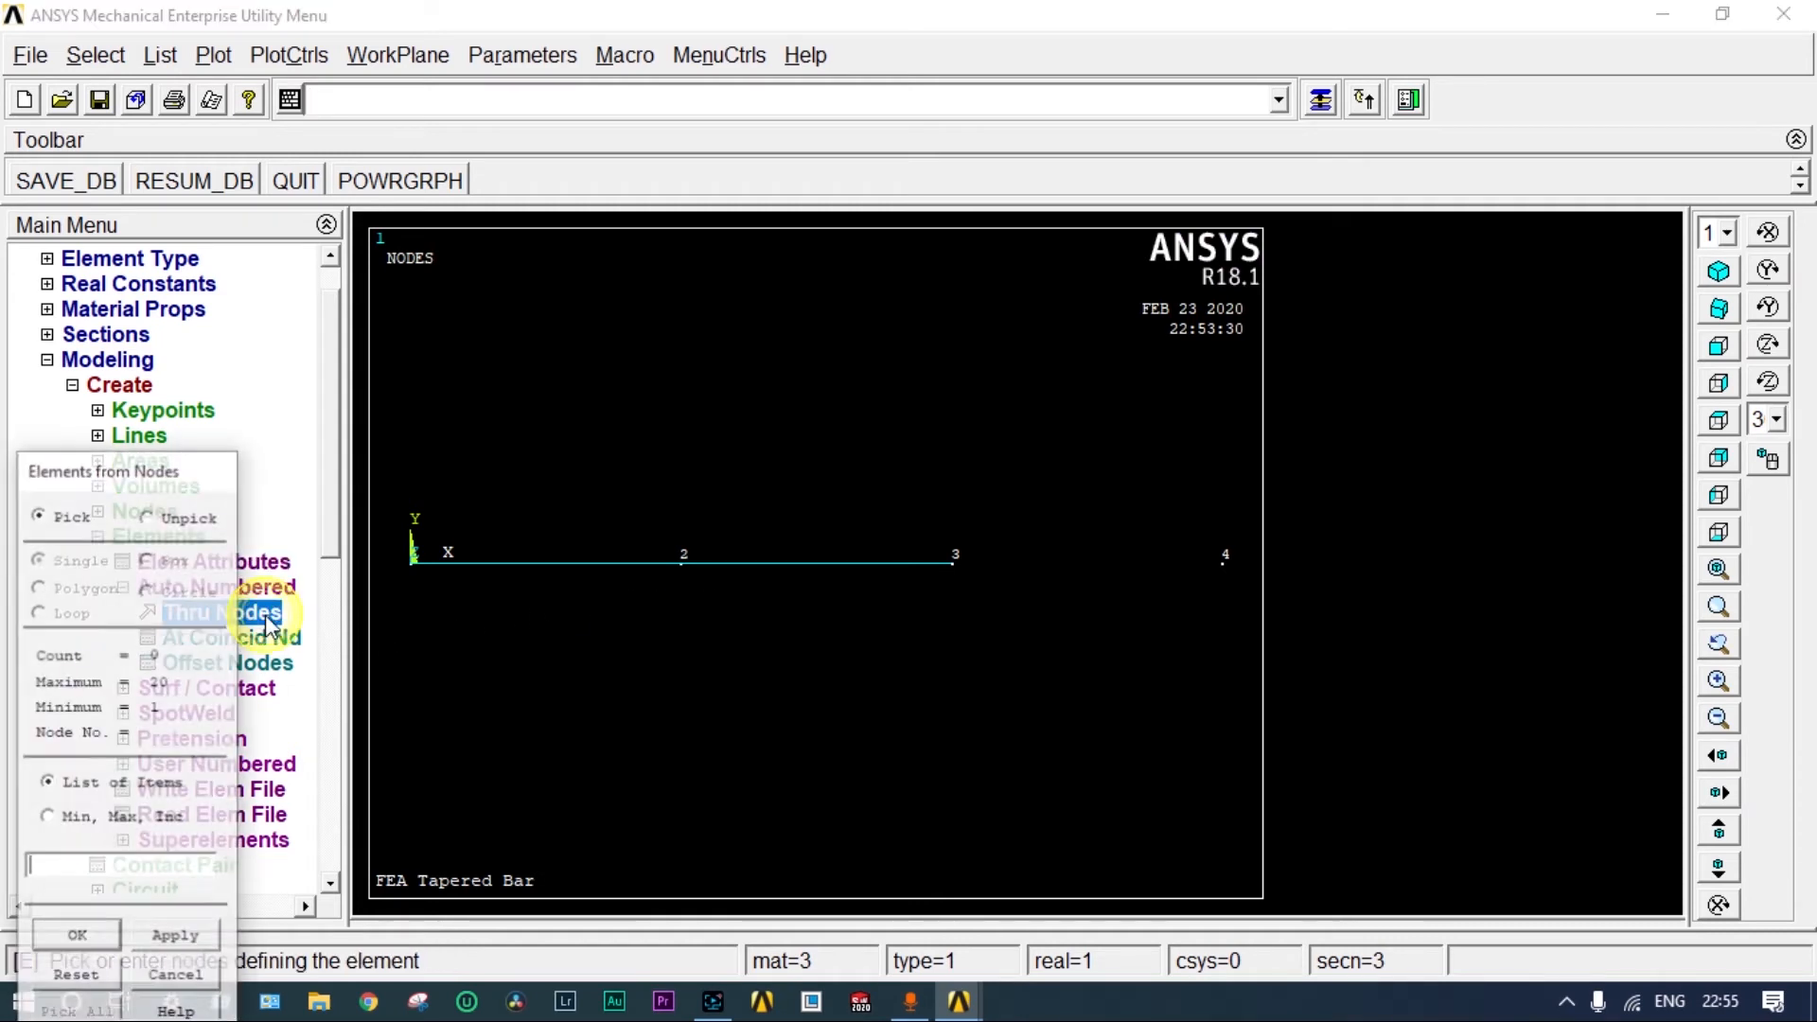
{"action": "left_click", "coordinate": [955, 579]}
{"action": "left_click", "coordinate": [1215, 571]}
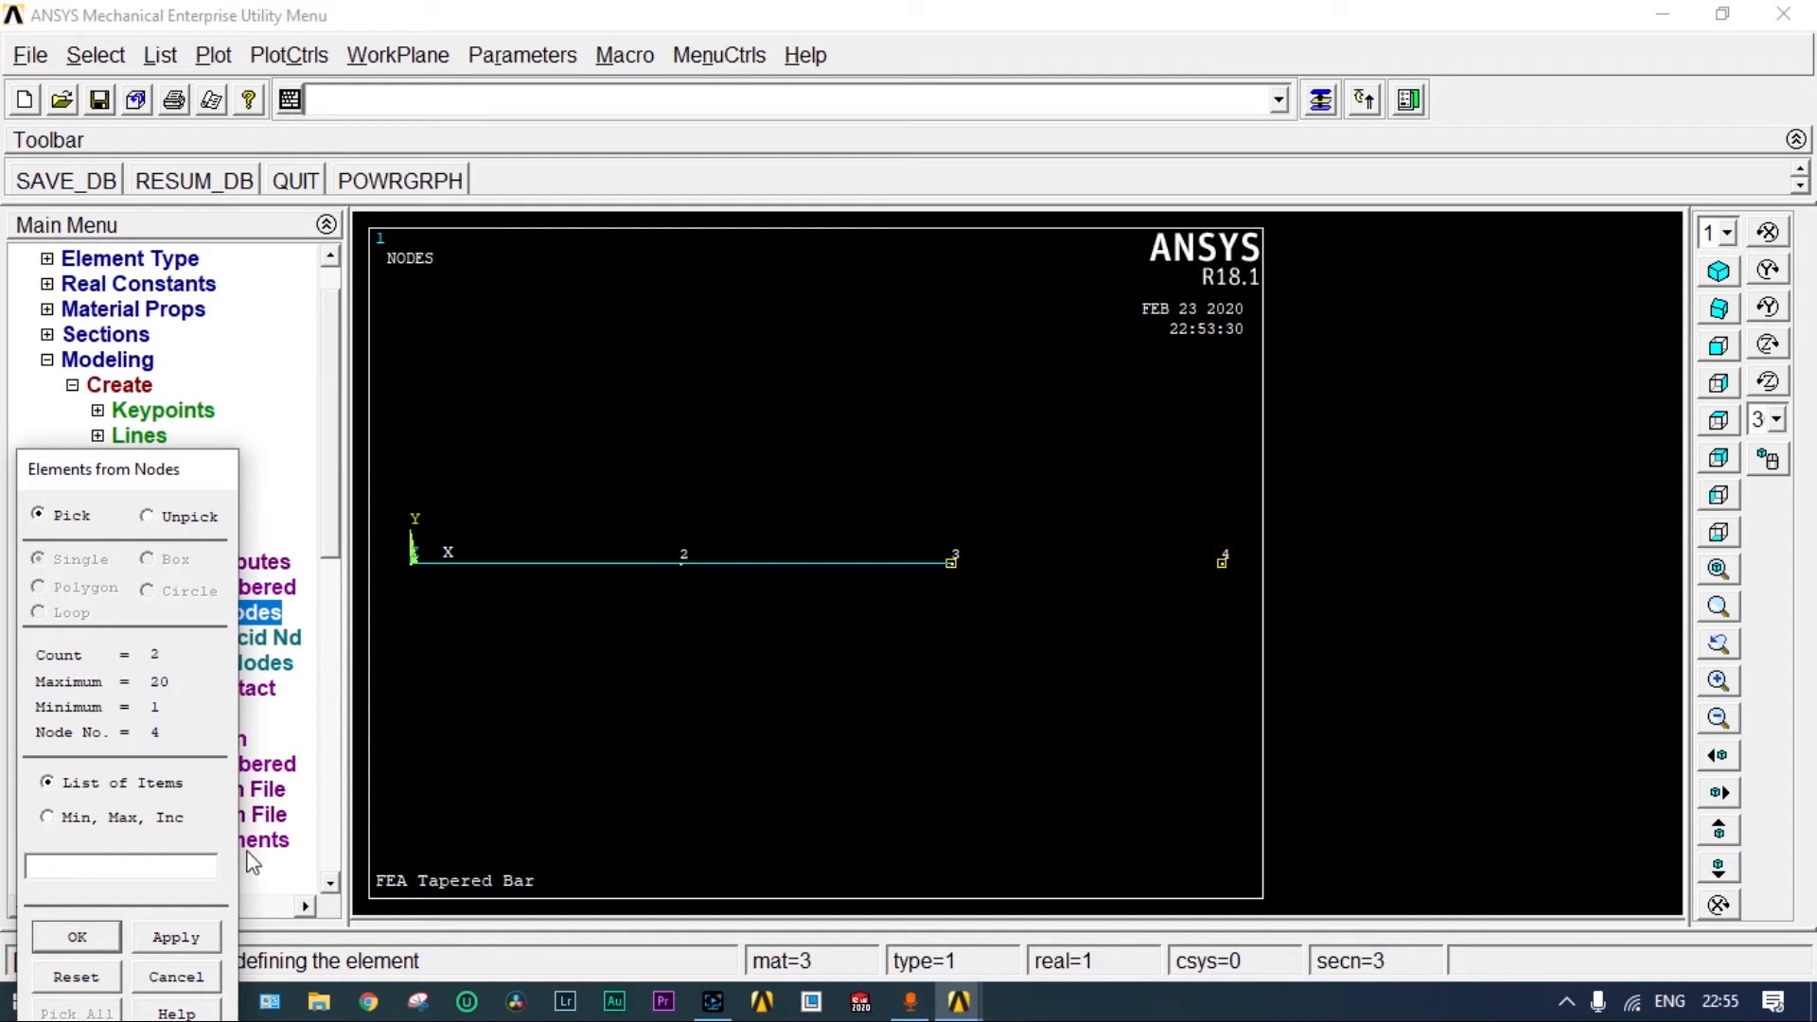
{"action": "left_click", "coordinate": [77, 937]}
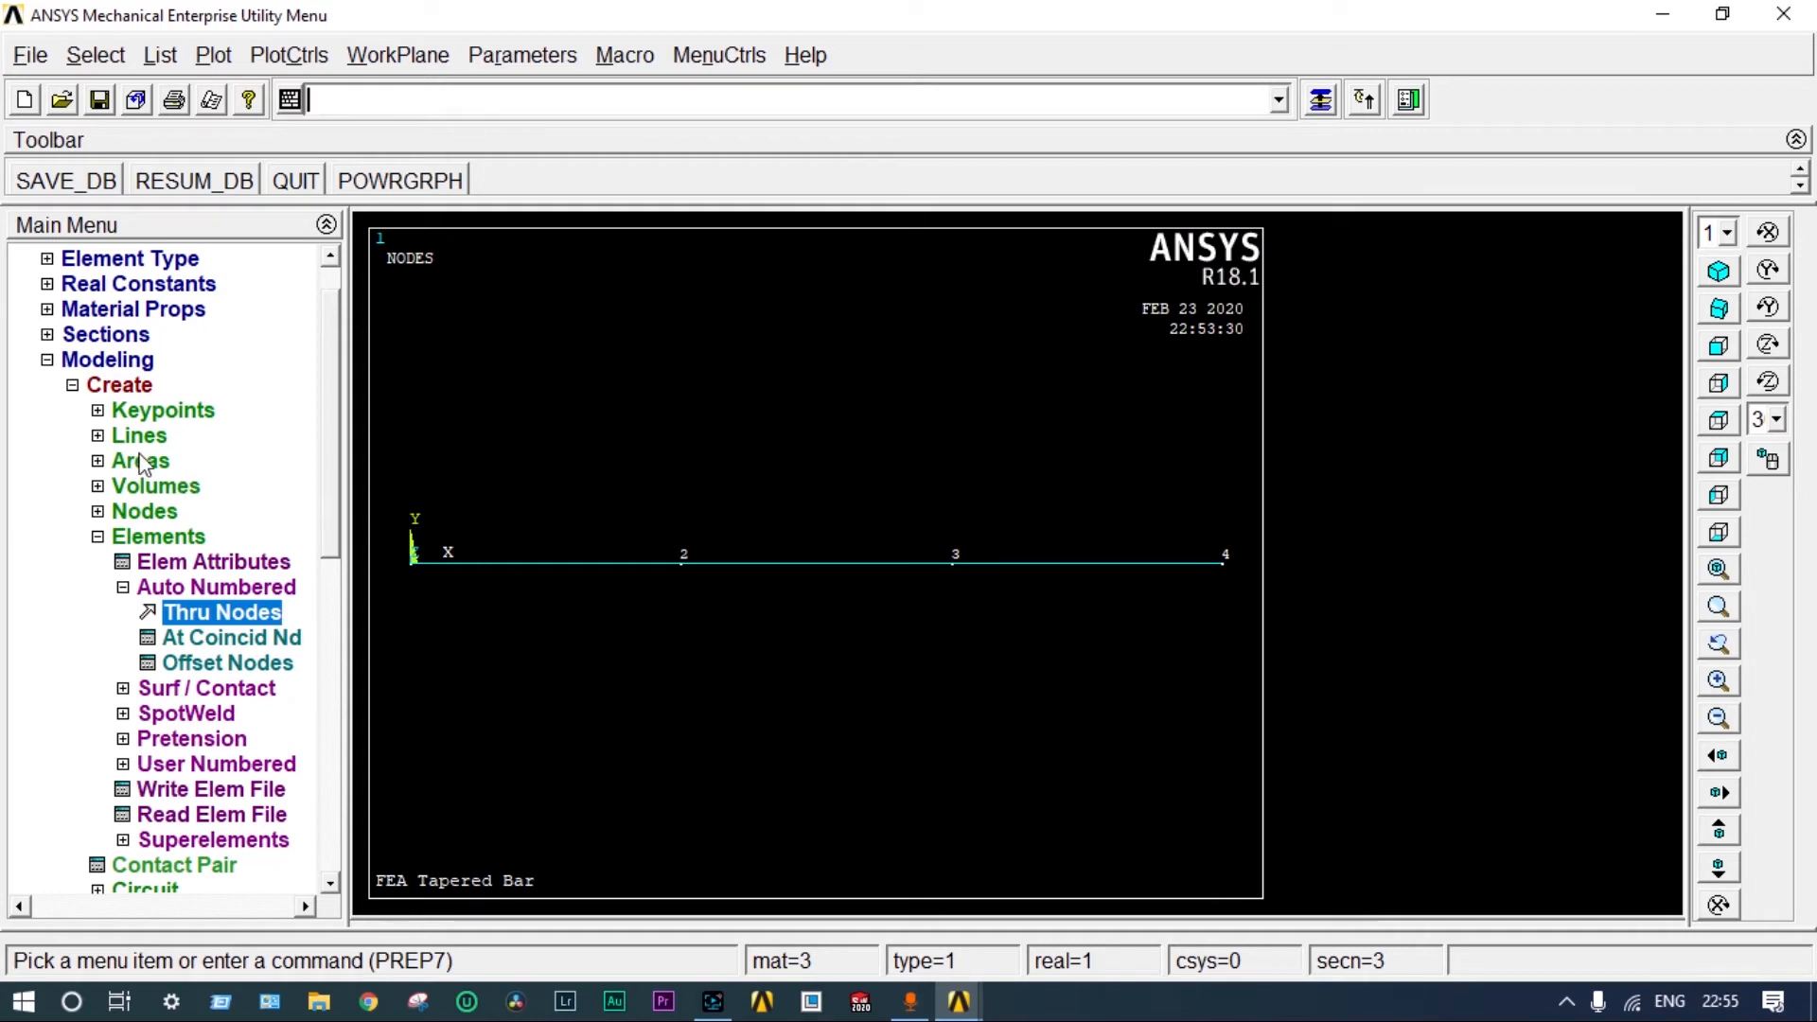
- Finish modeling and define a new solution analysis of type Static
{"action": "left_click", "coordinate": [73, 386]}
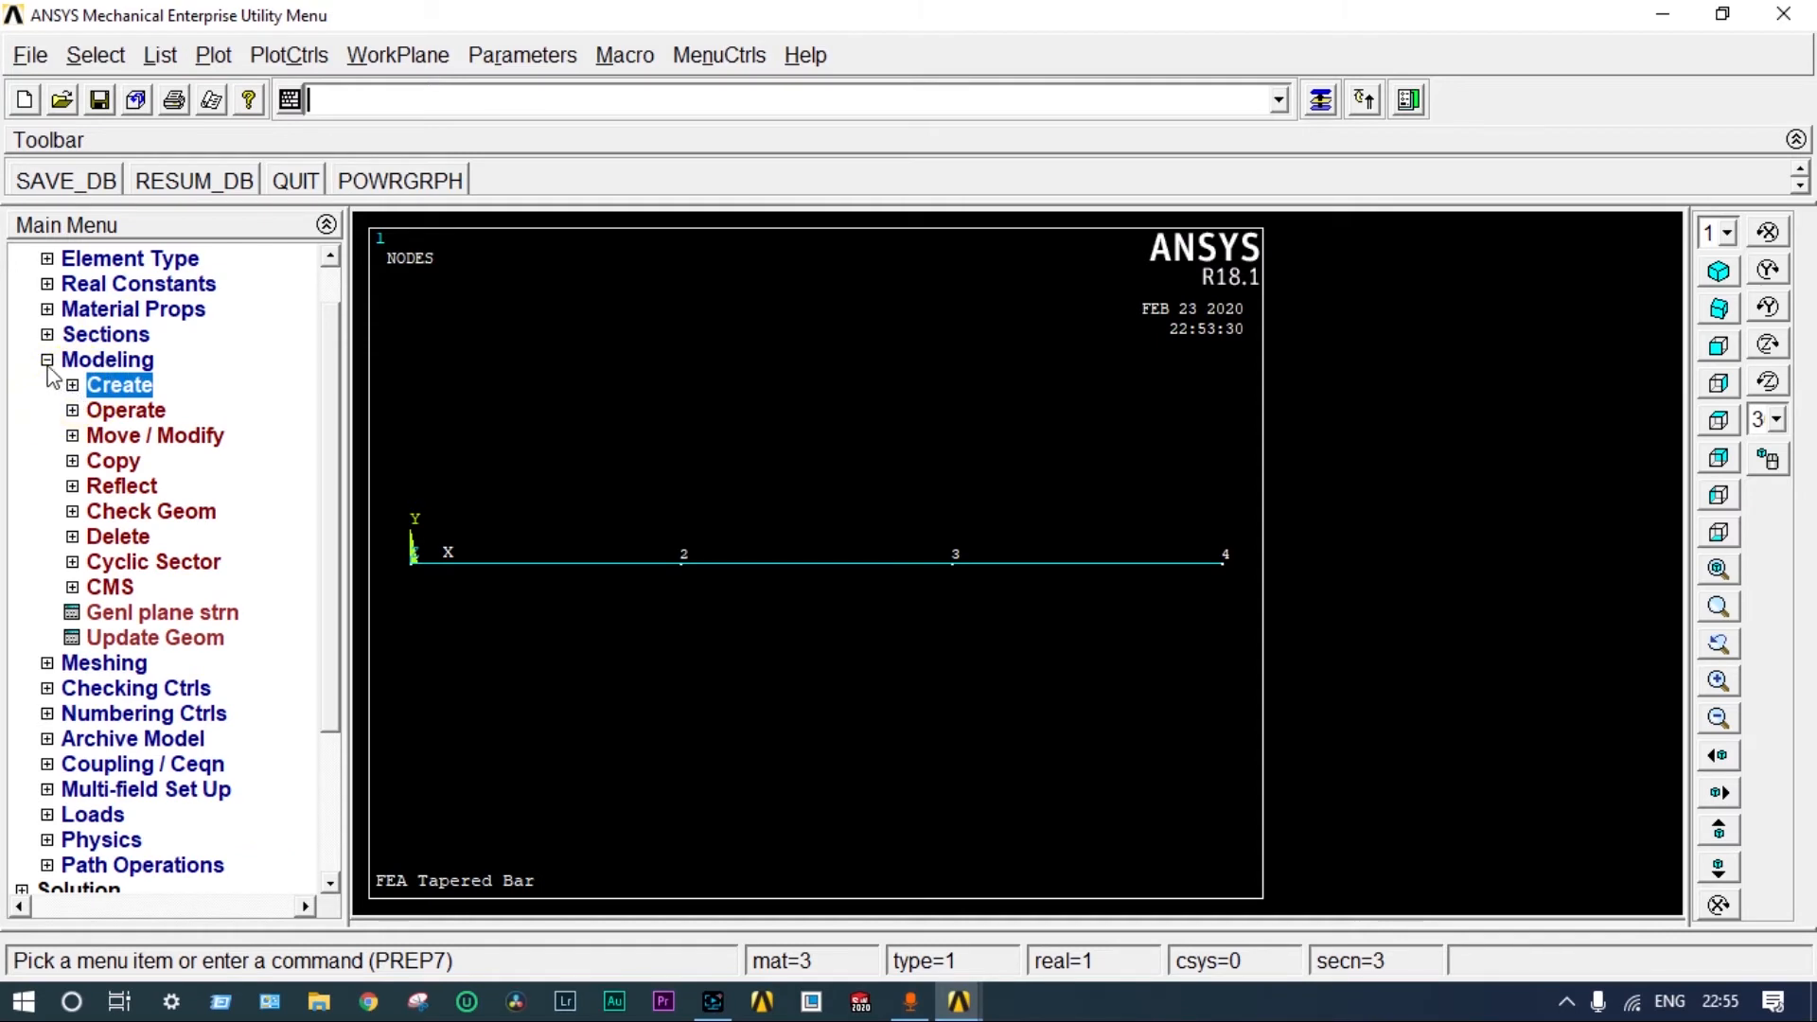
{"action": "left_click", "coordinate": [46, 361]}
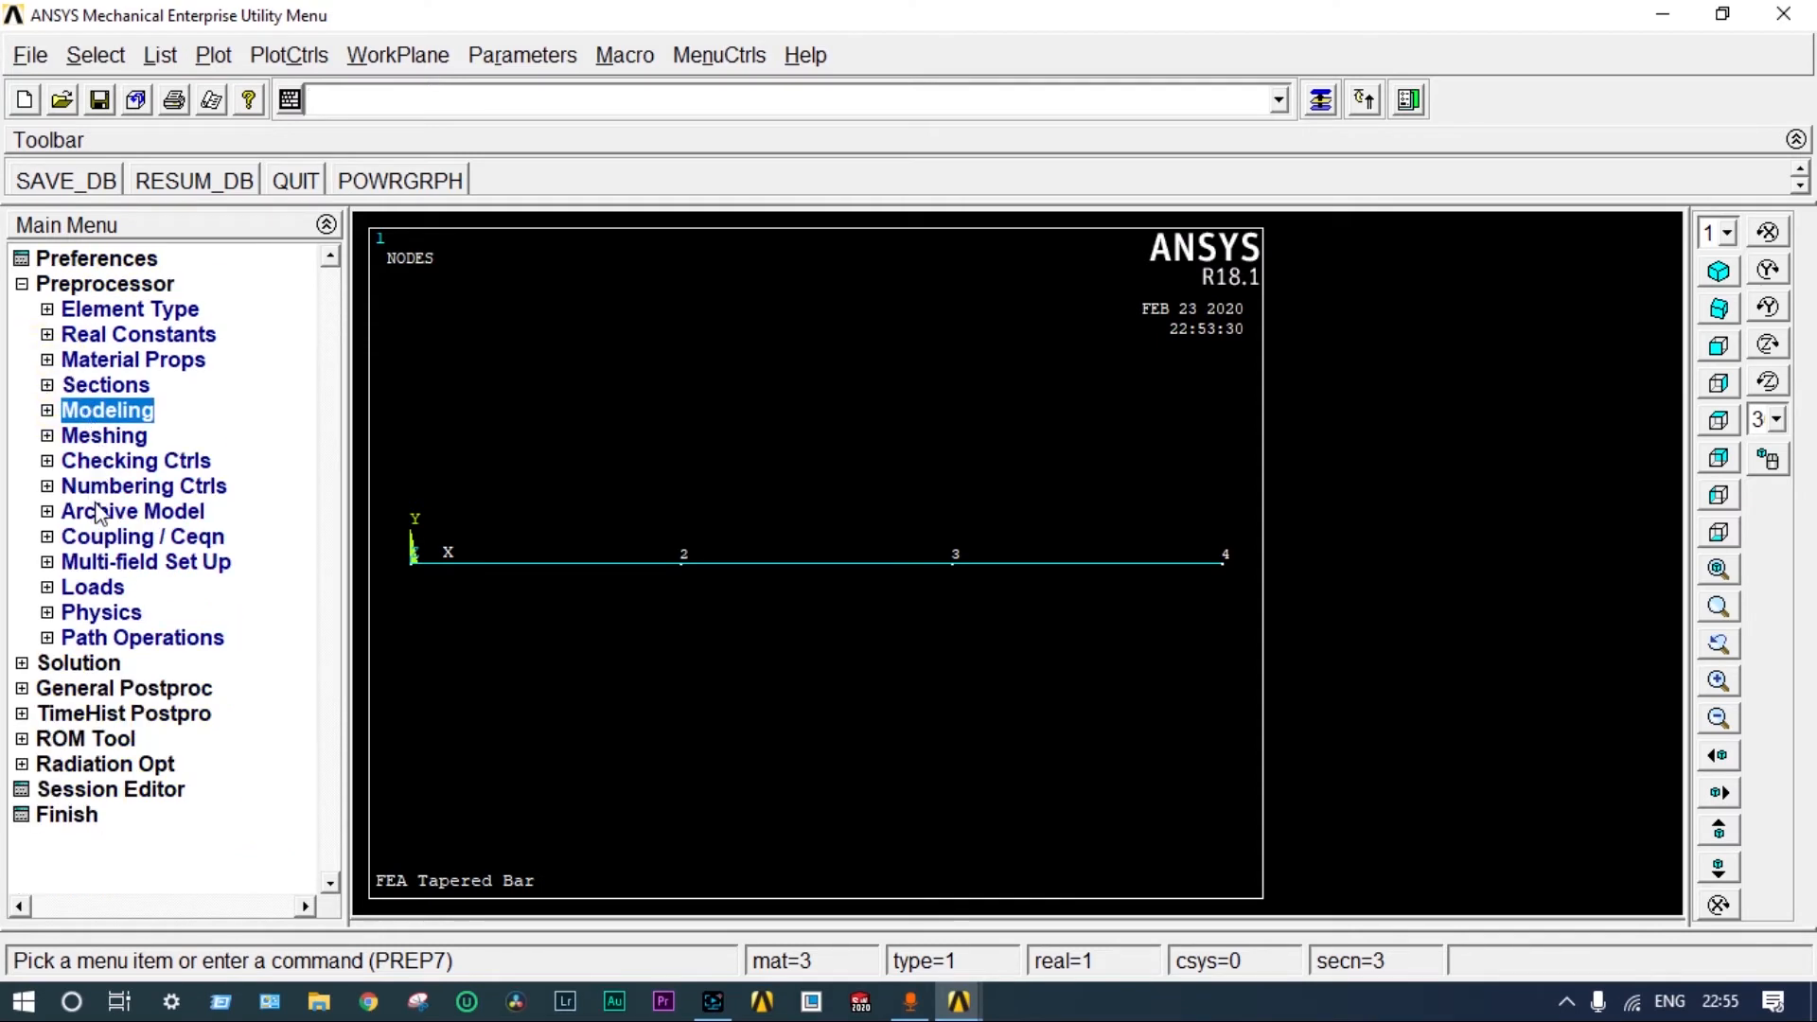
{"action": "left_click", "coordinate": [83, 664]}
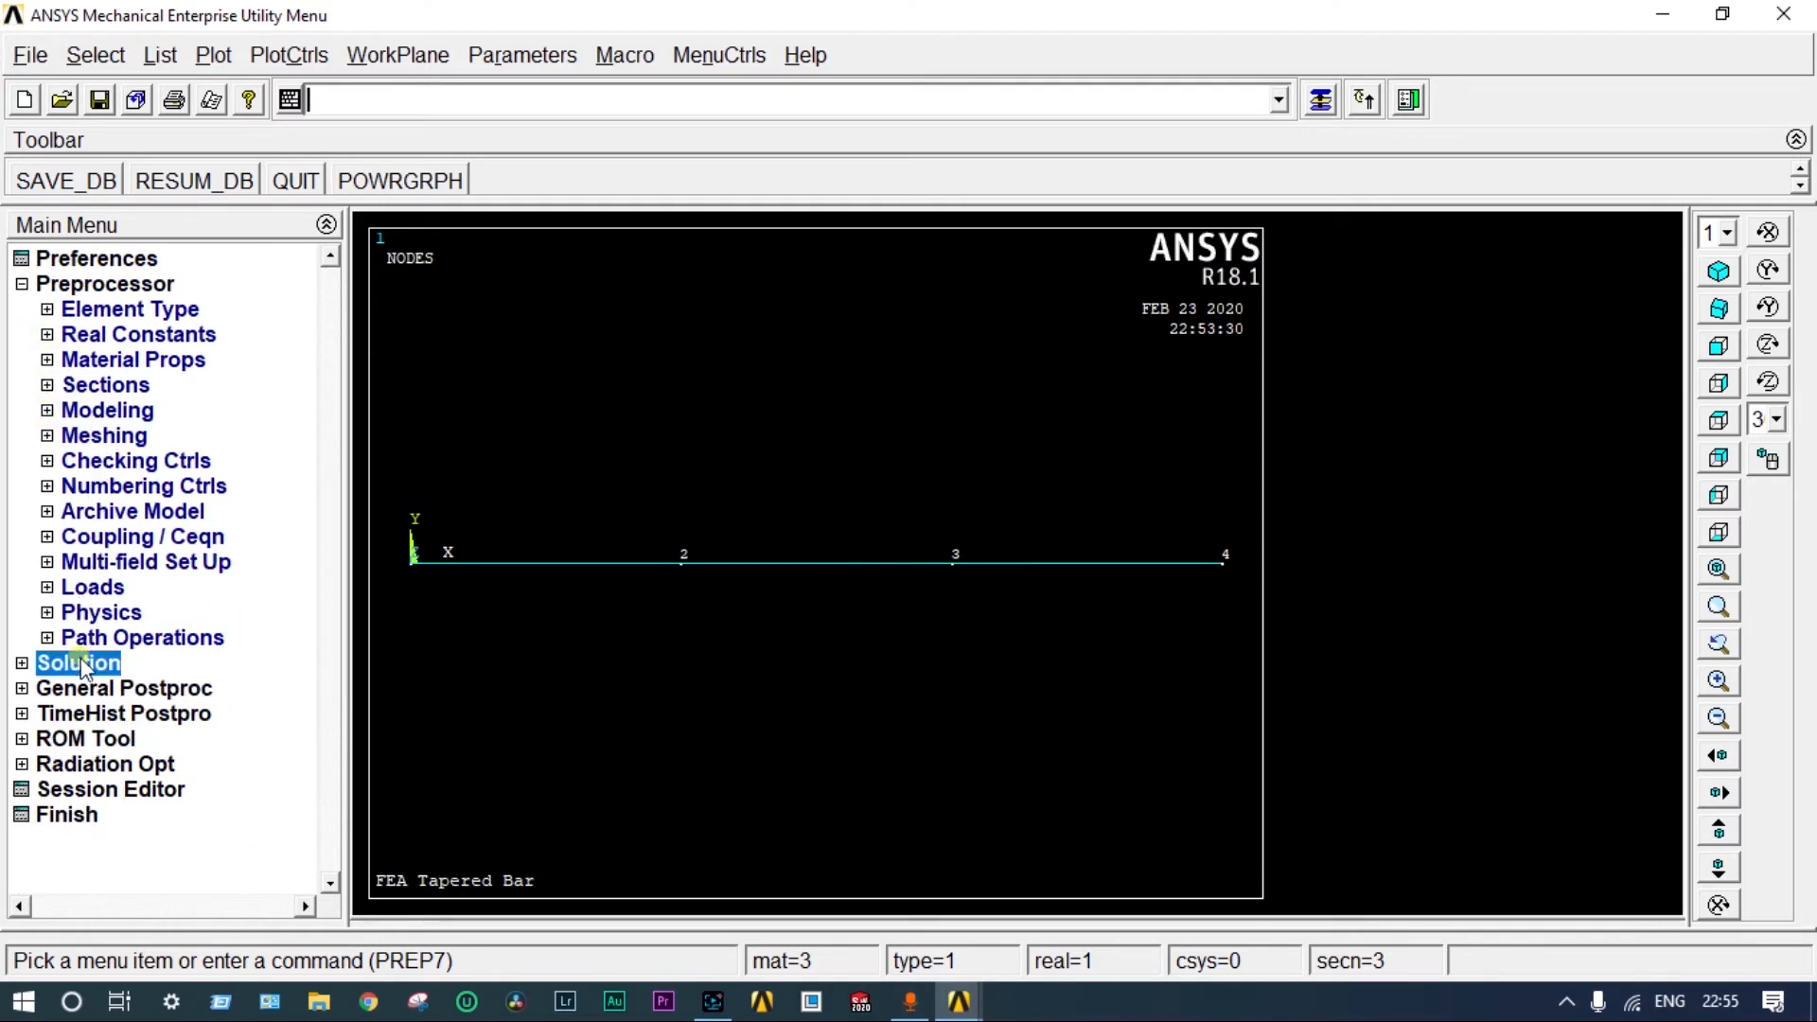
{"action": "left_click", "coordinate": [156, 333]}
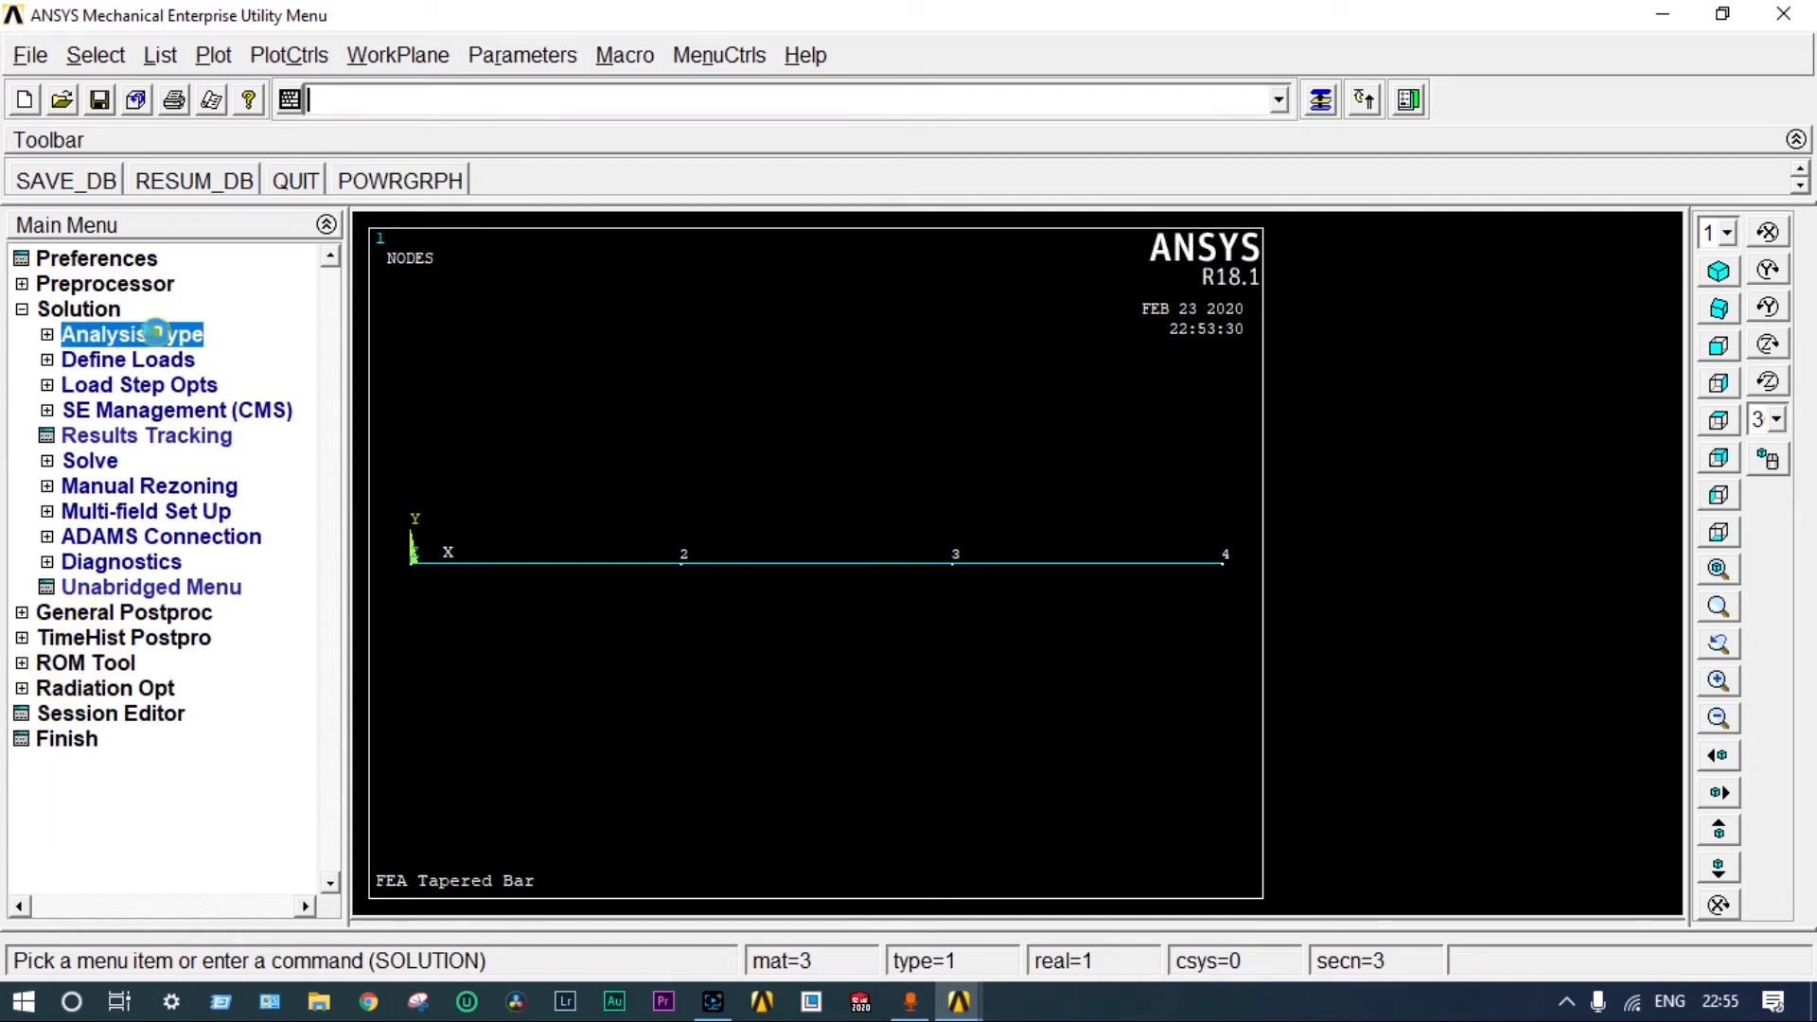
{"action": "left_click", "coordinate": [167, 360]}
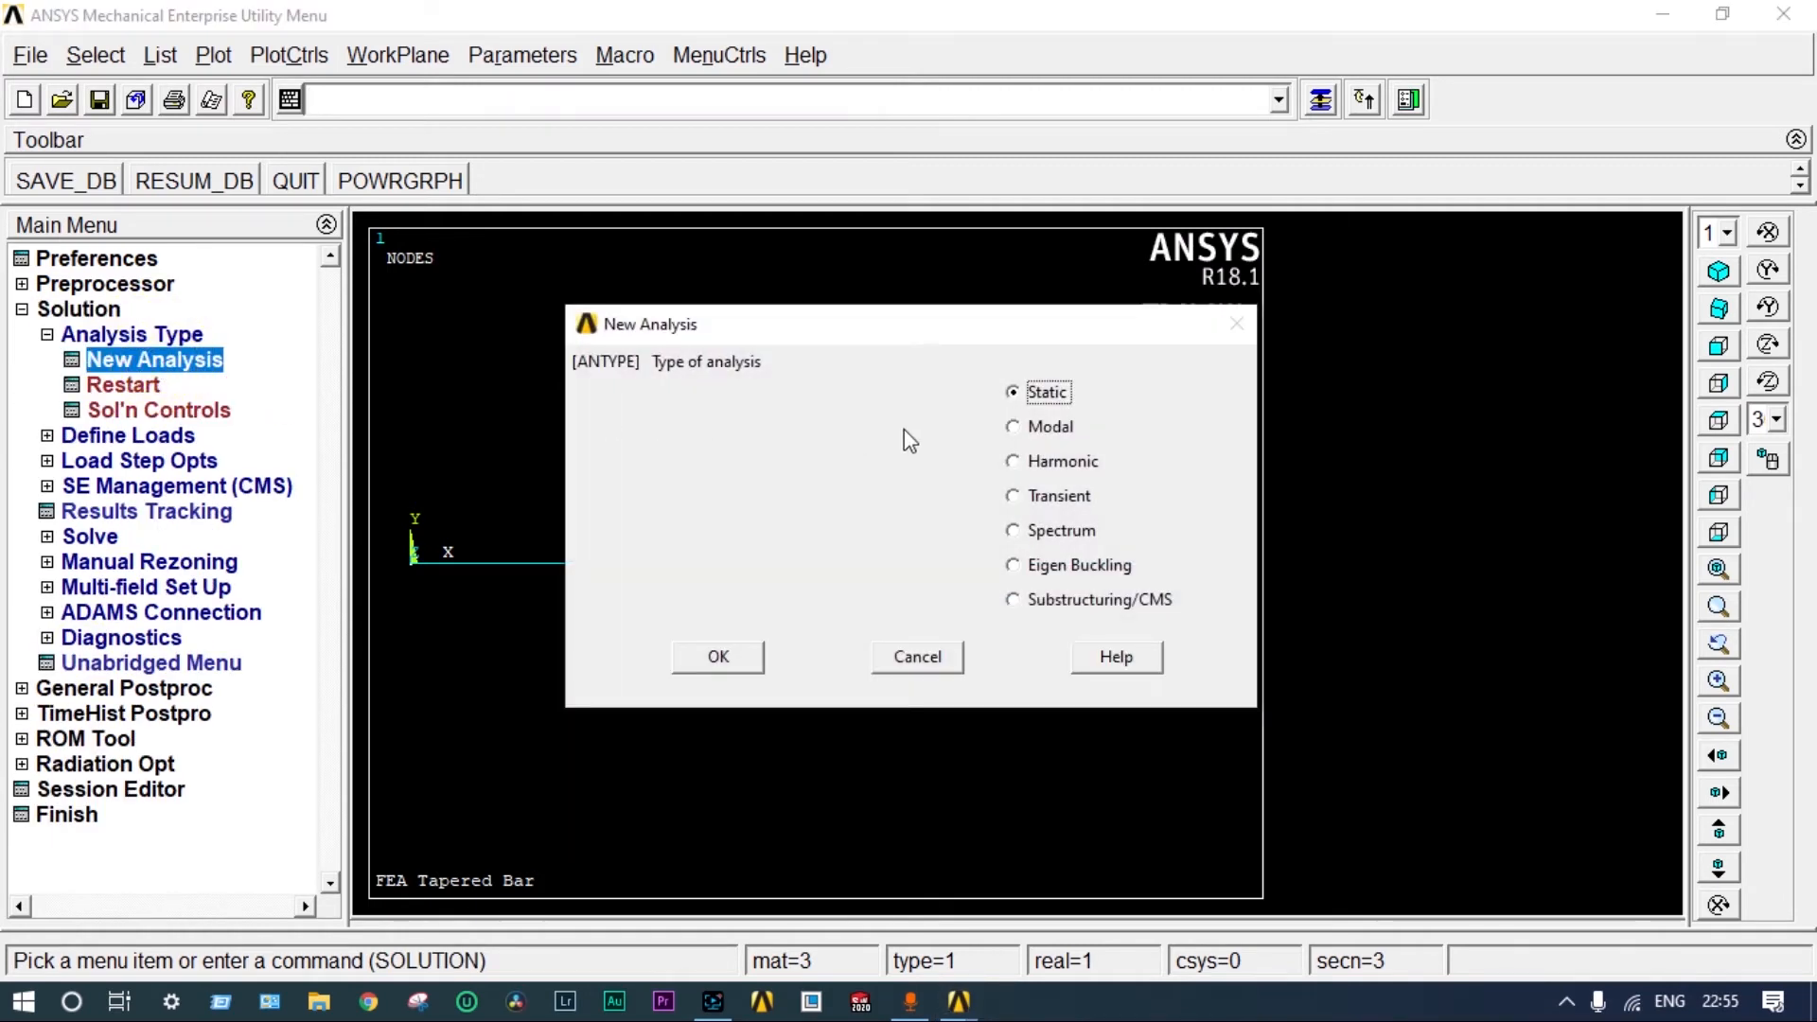
{"action": "left_click", "coordinate": [719, 657]}
- Apply a structural displacement constraint fixing All DOF at node 1, the bar's end at the origin
{"action": "left_click", "coordinate": [166, 436]}
{"action": "left_click", "coordinate": [132, 415]}
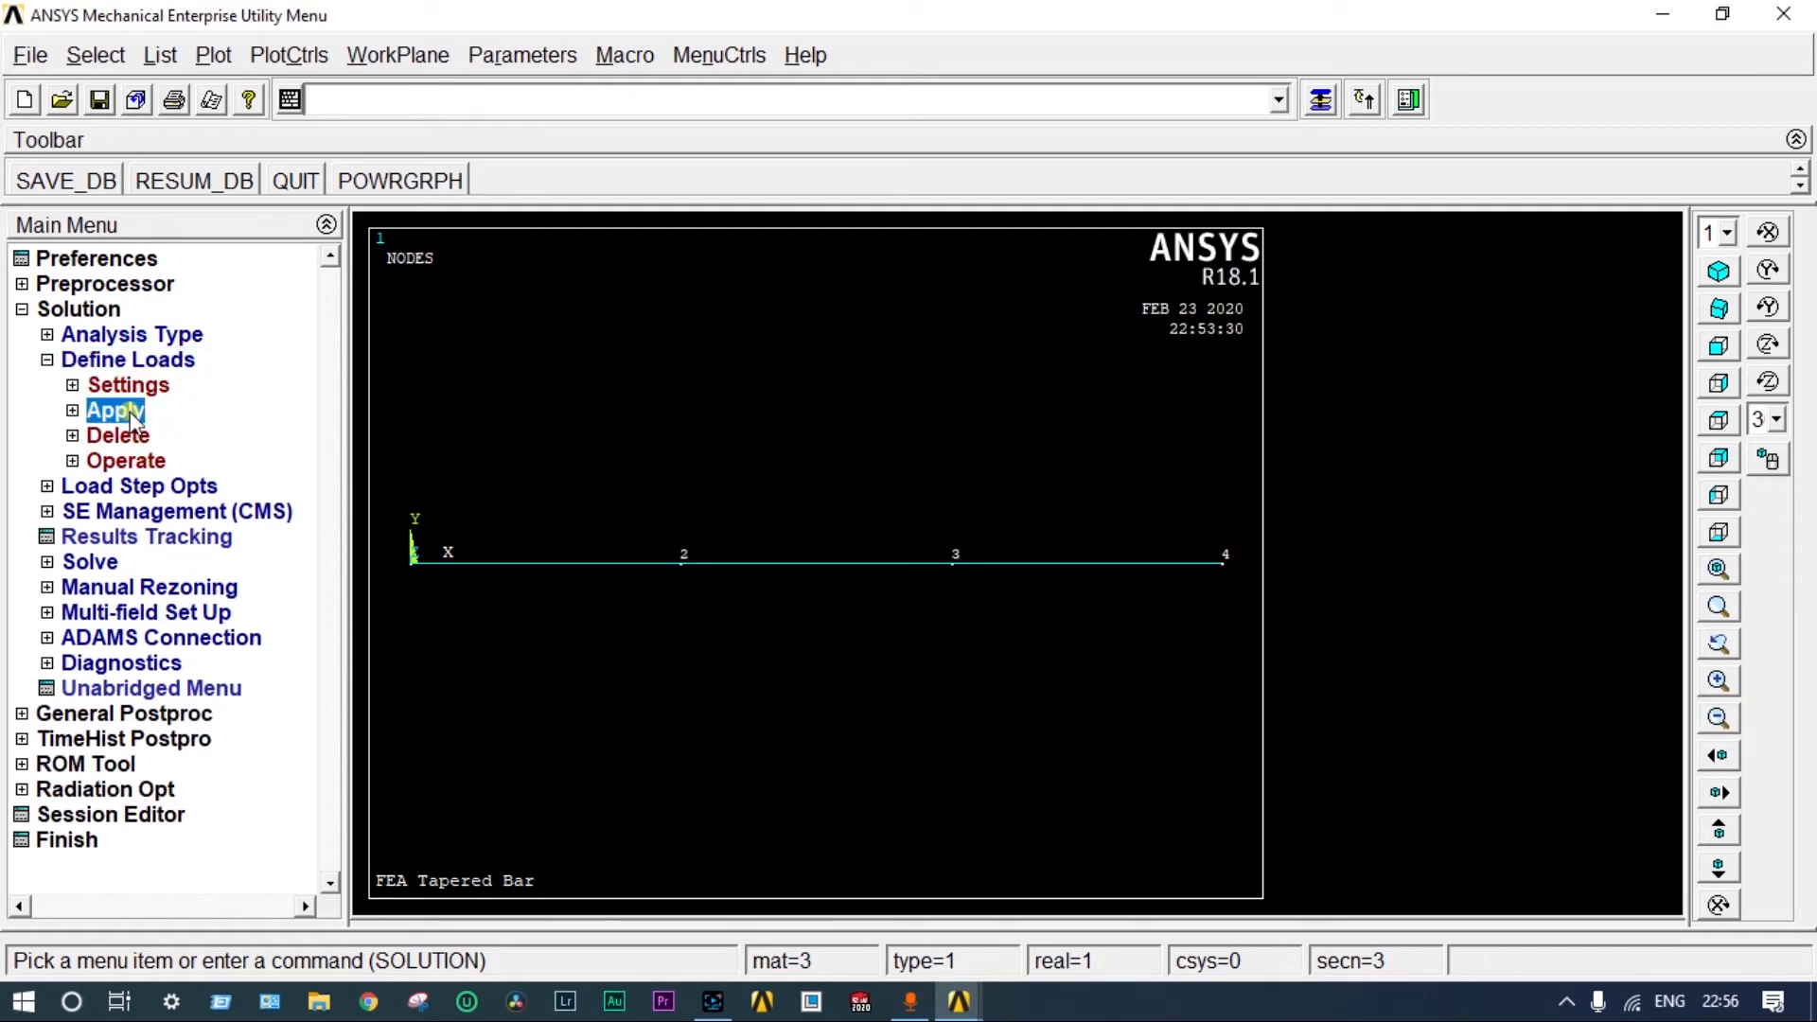
{"action": "left_click", "coordinate": [161, 436]}
{"action": "left_click", "coordinate": [199, 462]}
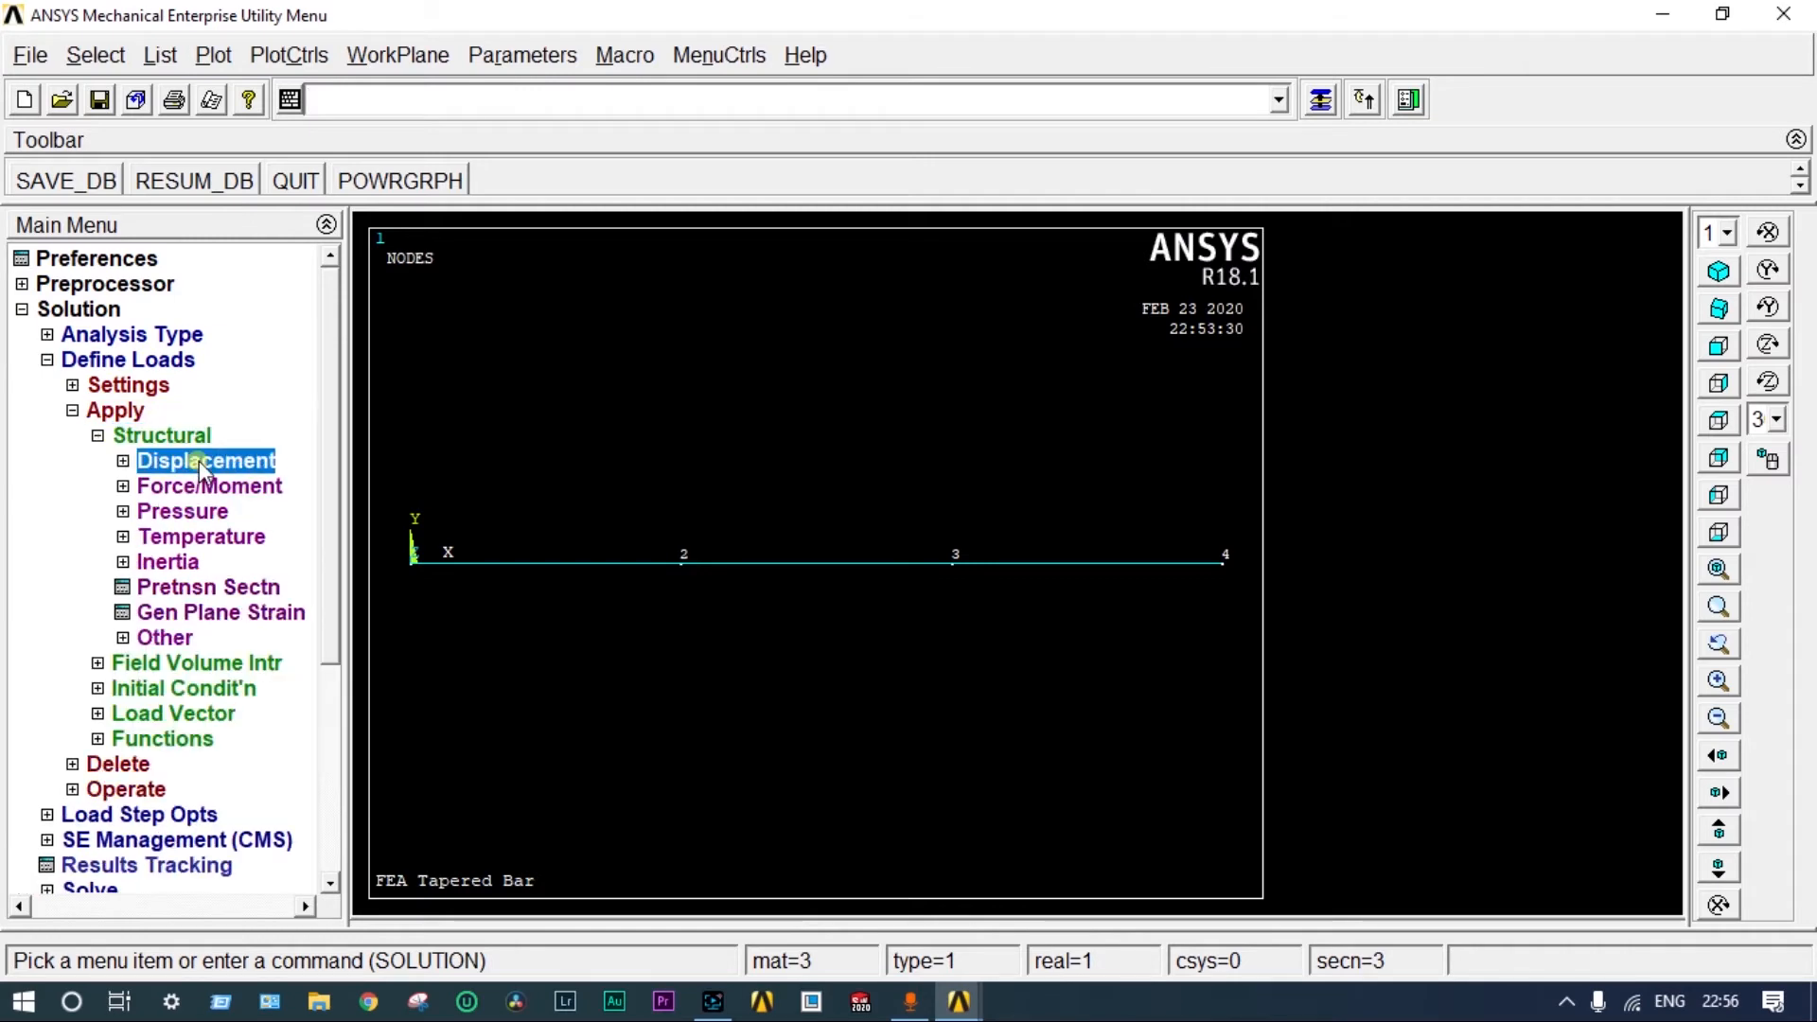
{"action": "left_click", "coordinate": [163, 560]}
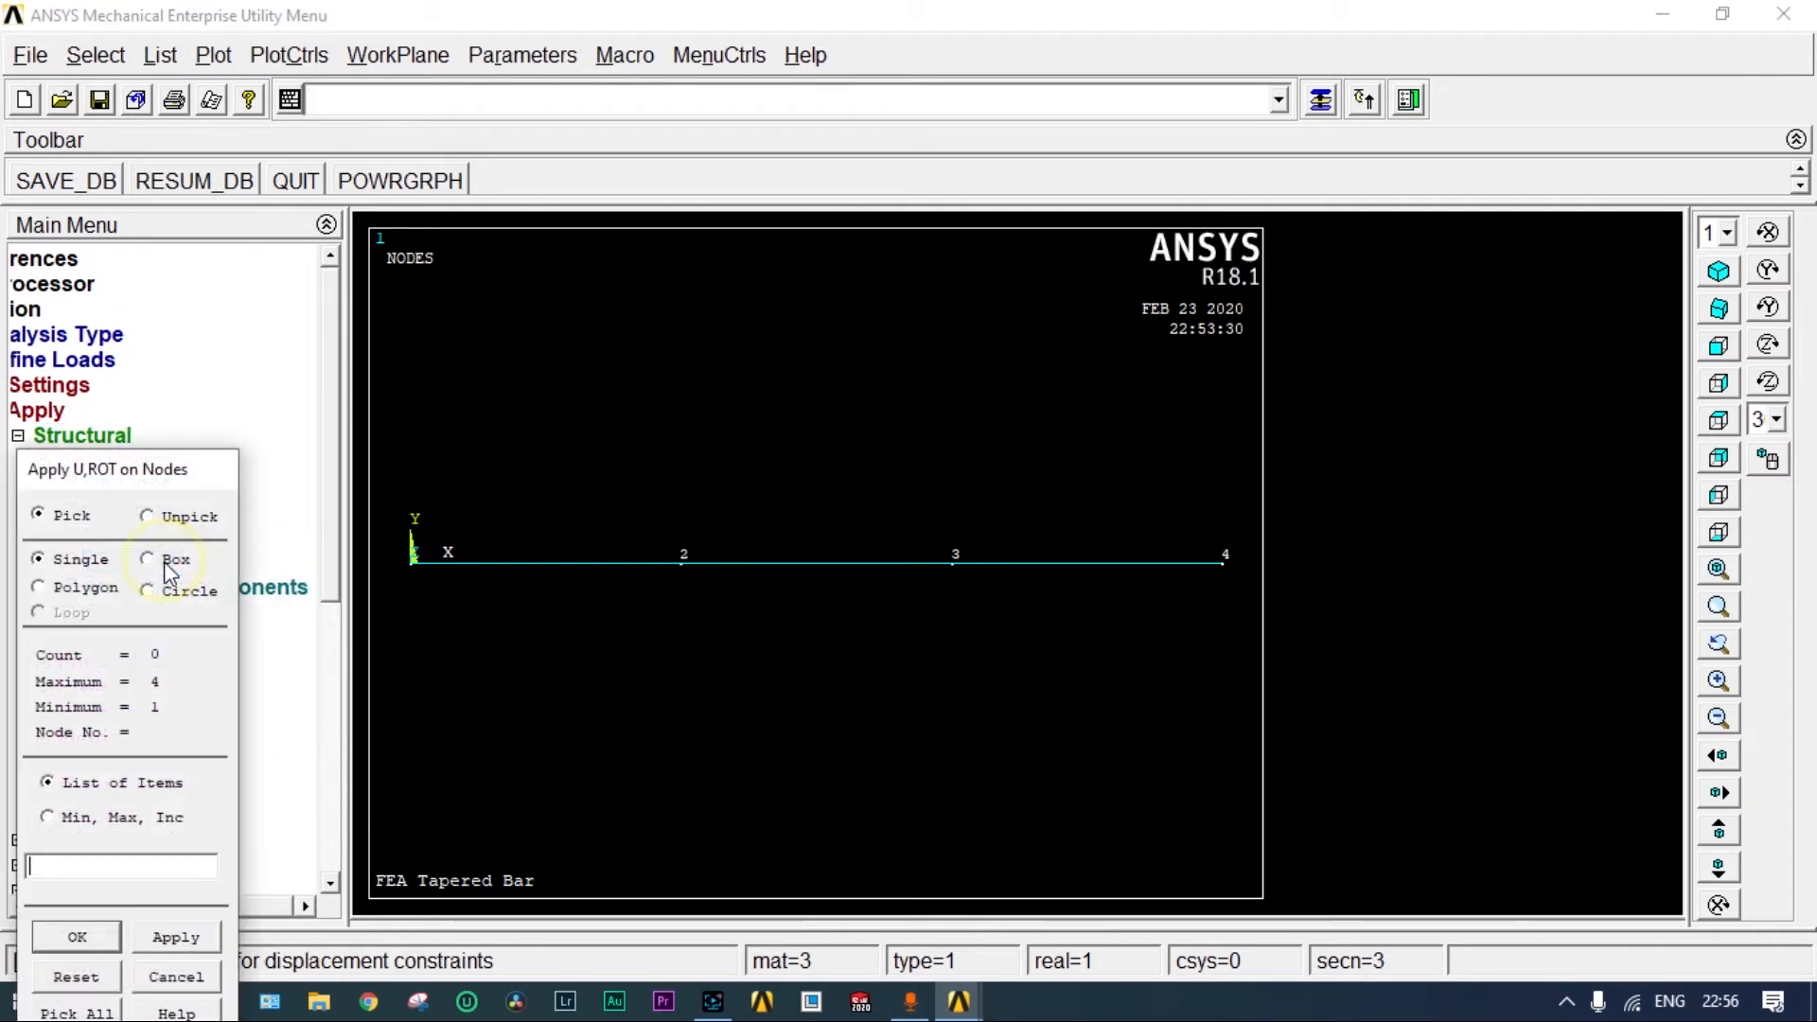
{"action": "left_click_drag", "start_coordinate": [195, 471], "coordinate": [254, 284]}
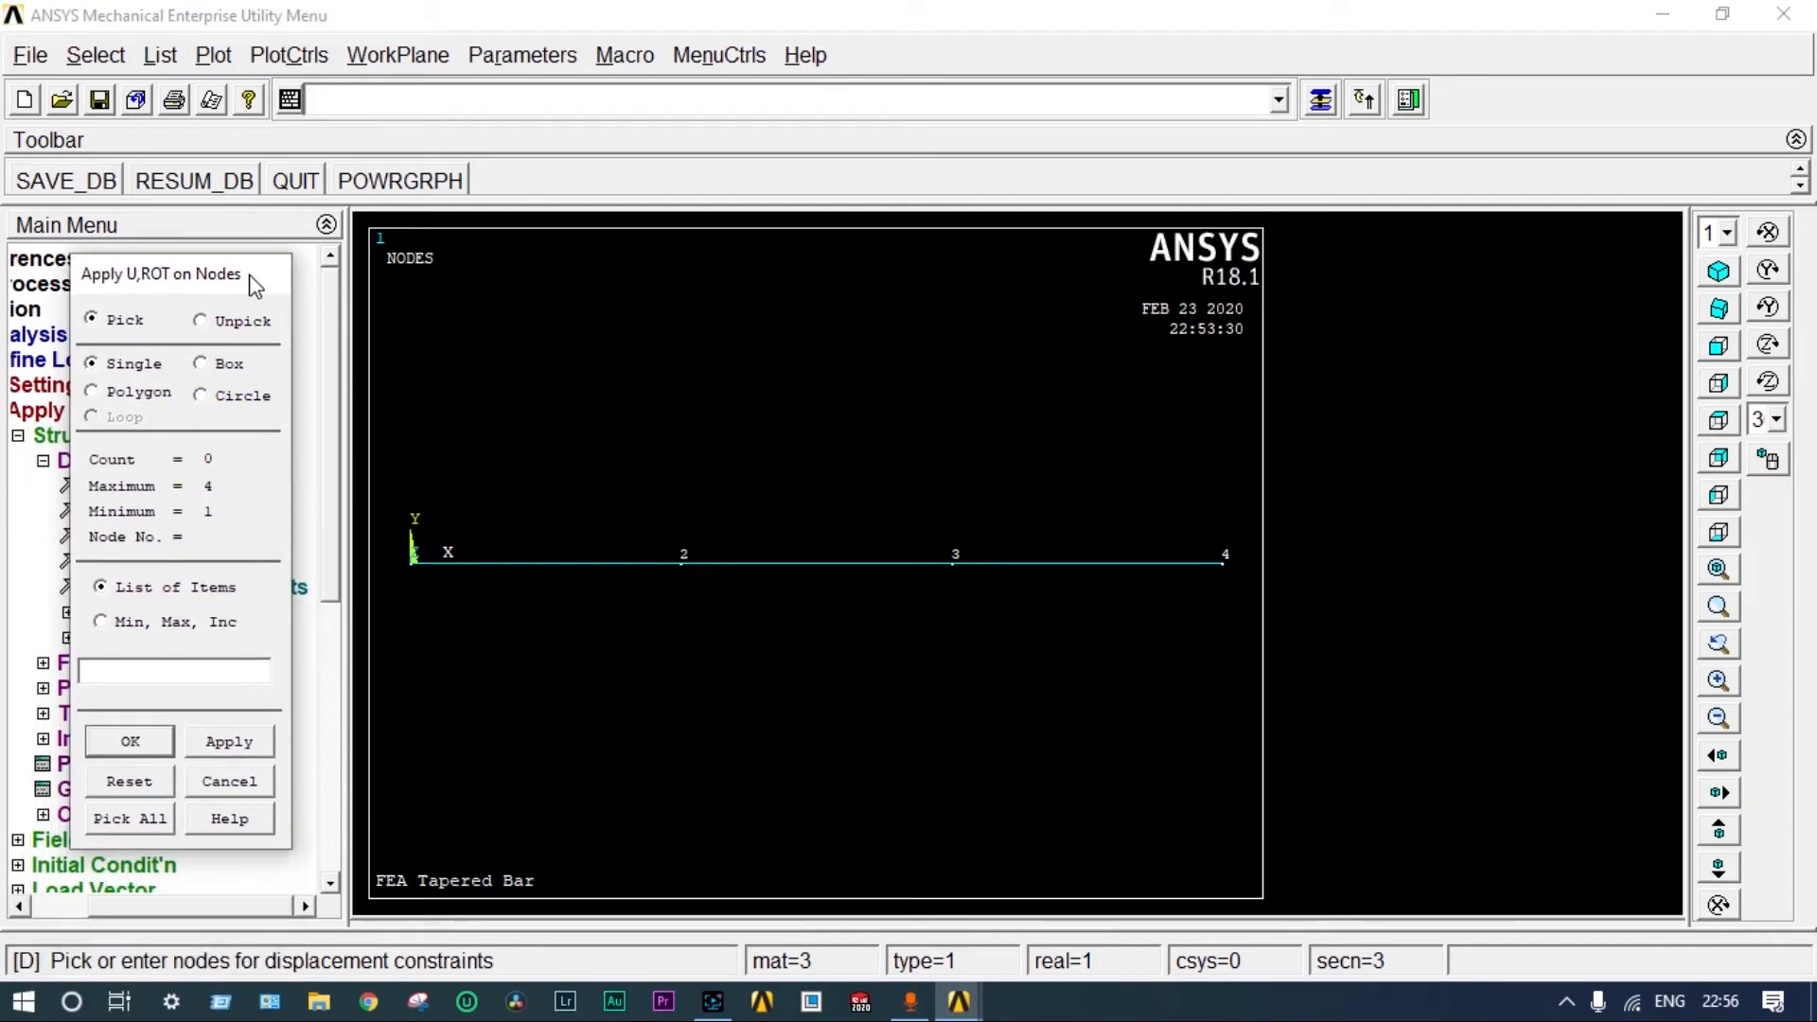
{"action": "left_click", "coordinate": [408, 568]}
{"action": "left_click", "coordinate": [130, 741]}
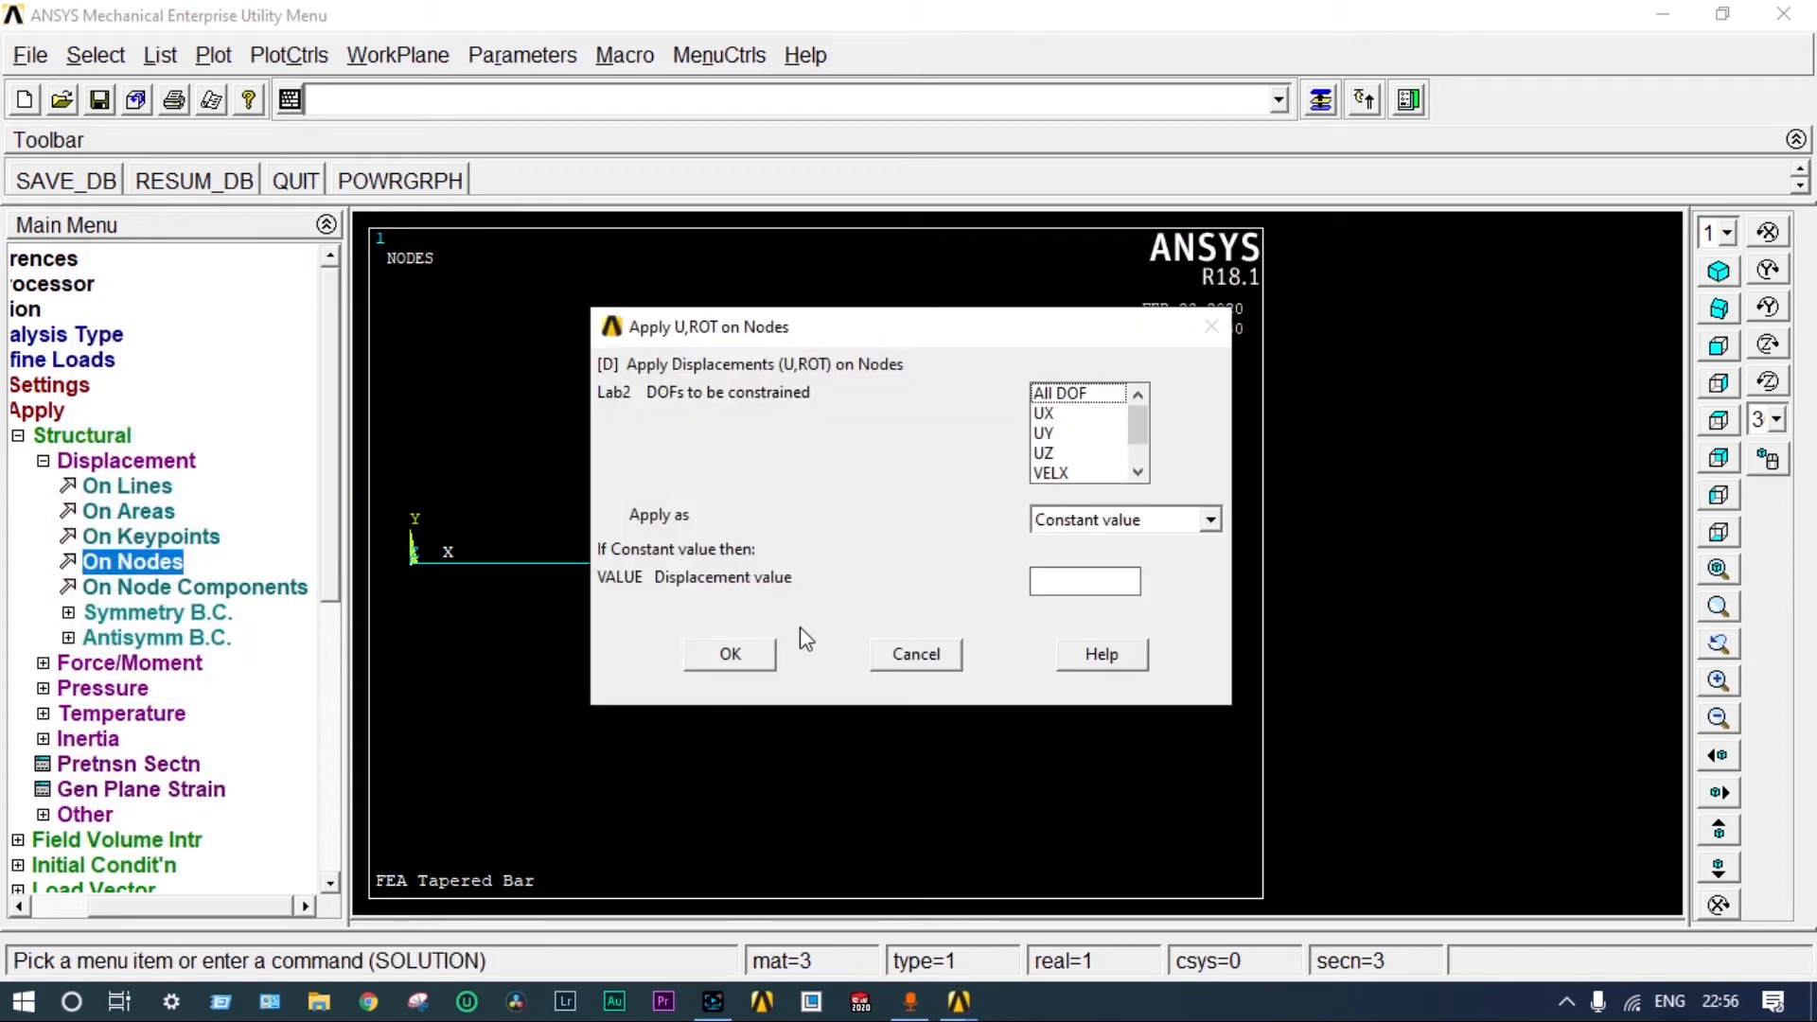
{"action": "left_click", "coordinate": [1067, 393]}
{"action": "left_click", "coordinate": [735, 648]}
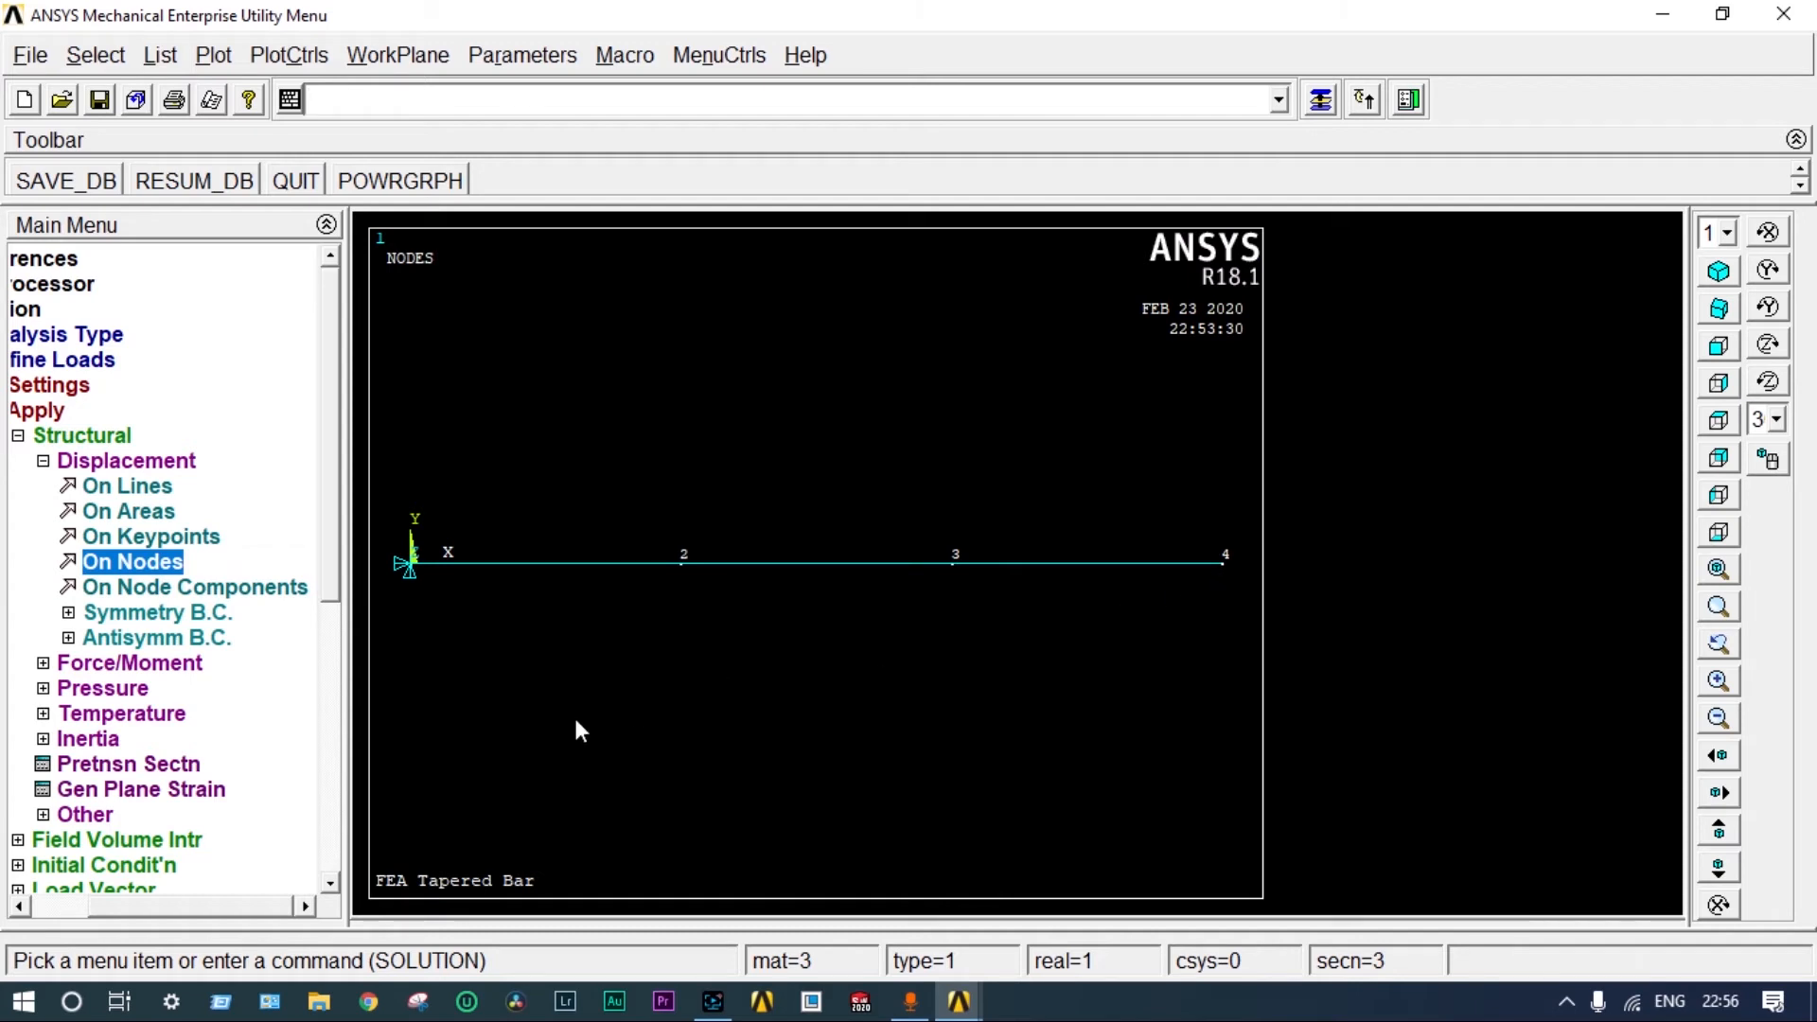
- Apply a constant FX force of 5000 to node 4 at the bar's free end
{"action": "left_click", "coordinate": [155, 666]}
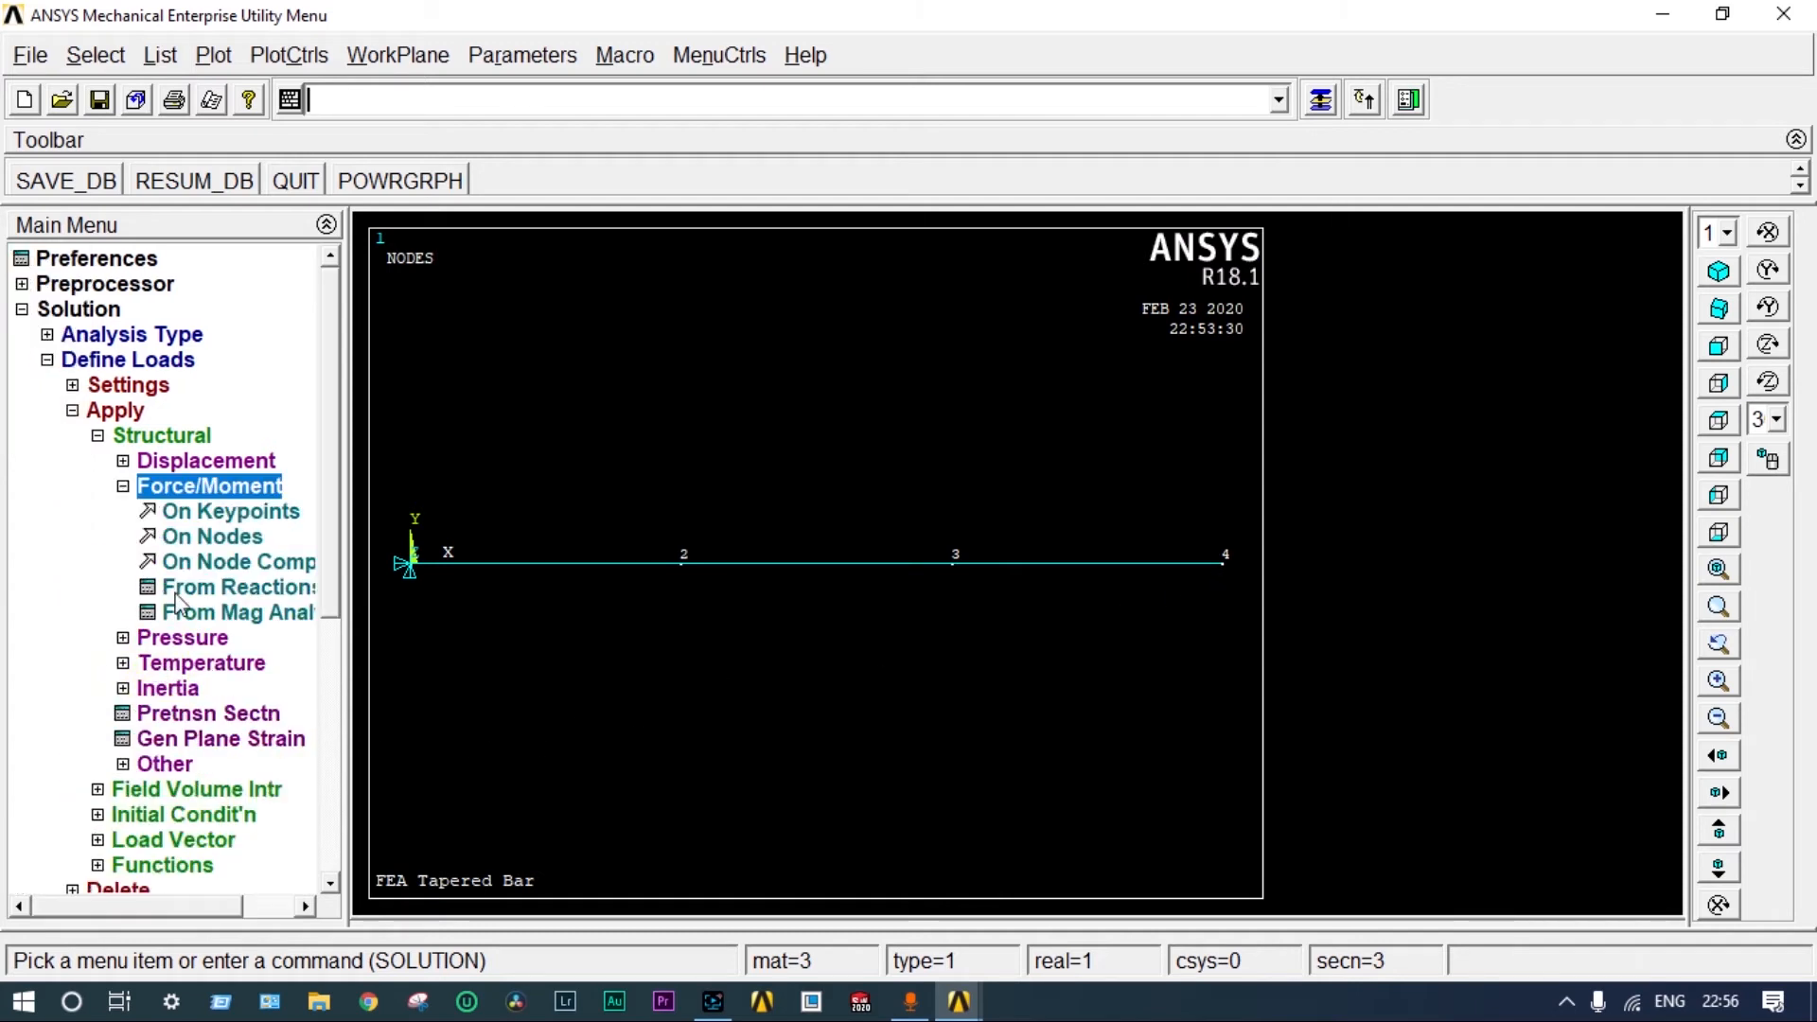
{"action": "left_click", "coordinate": [231, 535]}
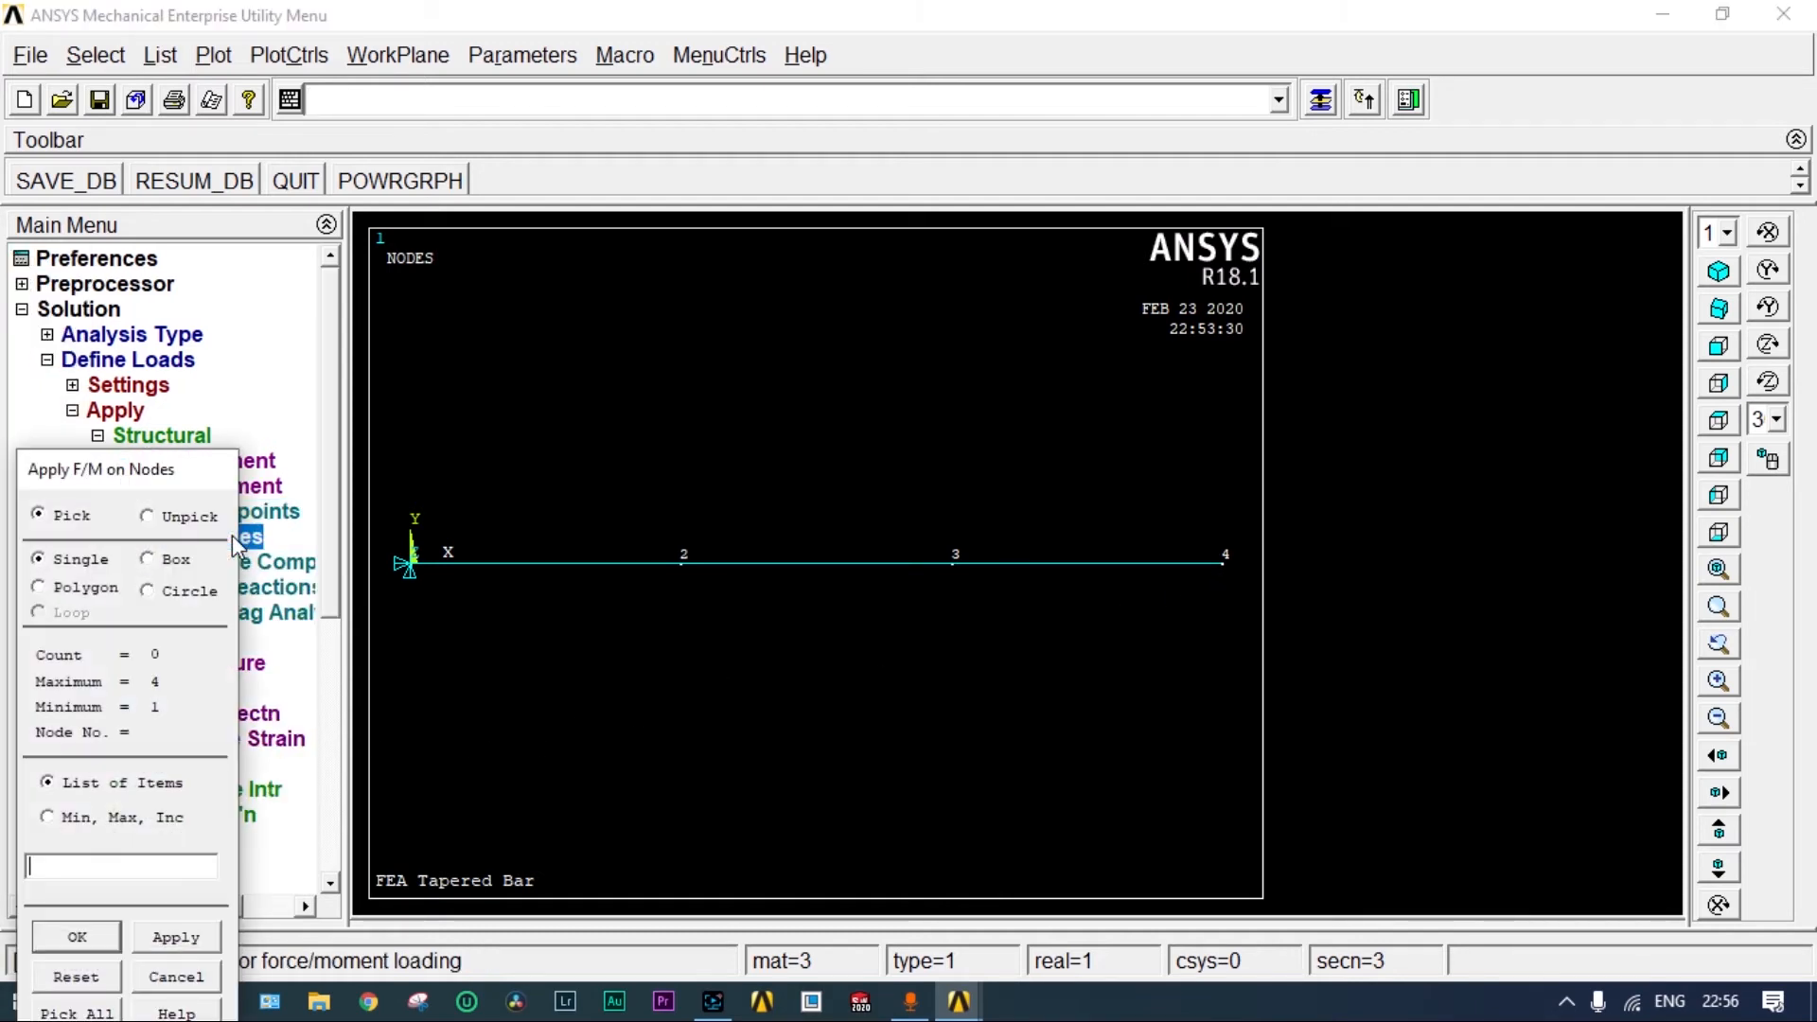
{"action": "left_click", "coordinate": [1222, 563]}
{"action": "left_click", "coordinate": [89, 806]}
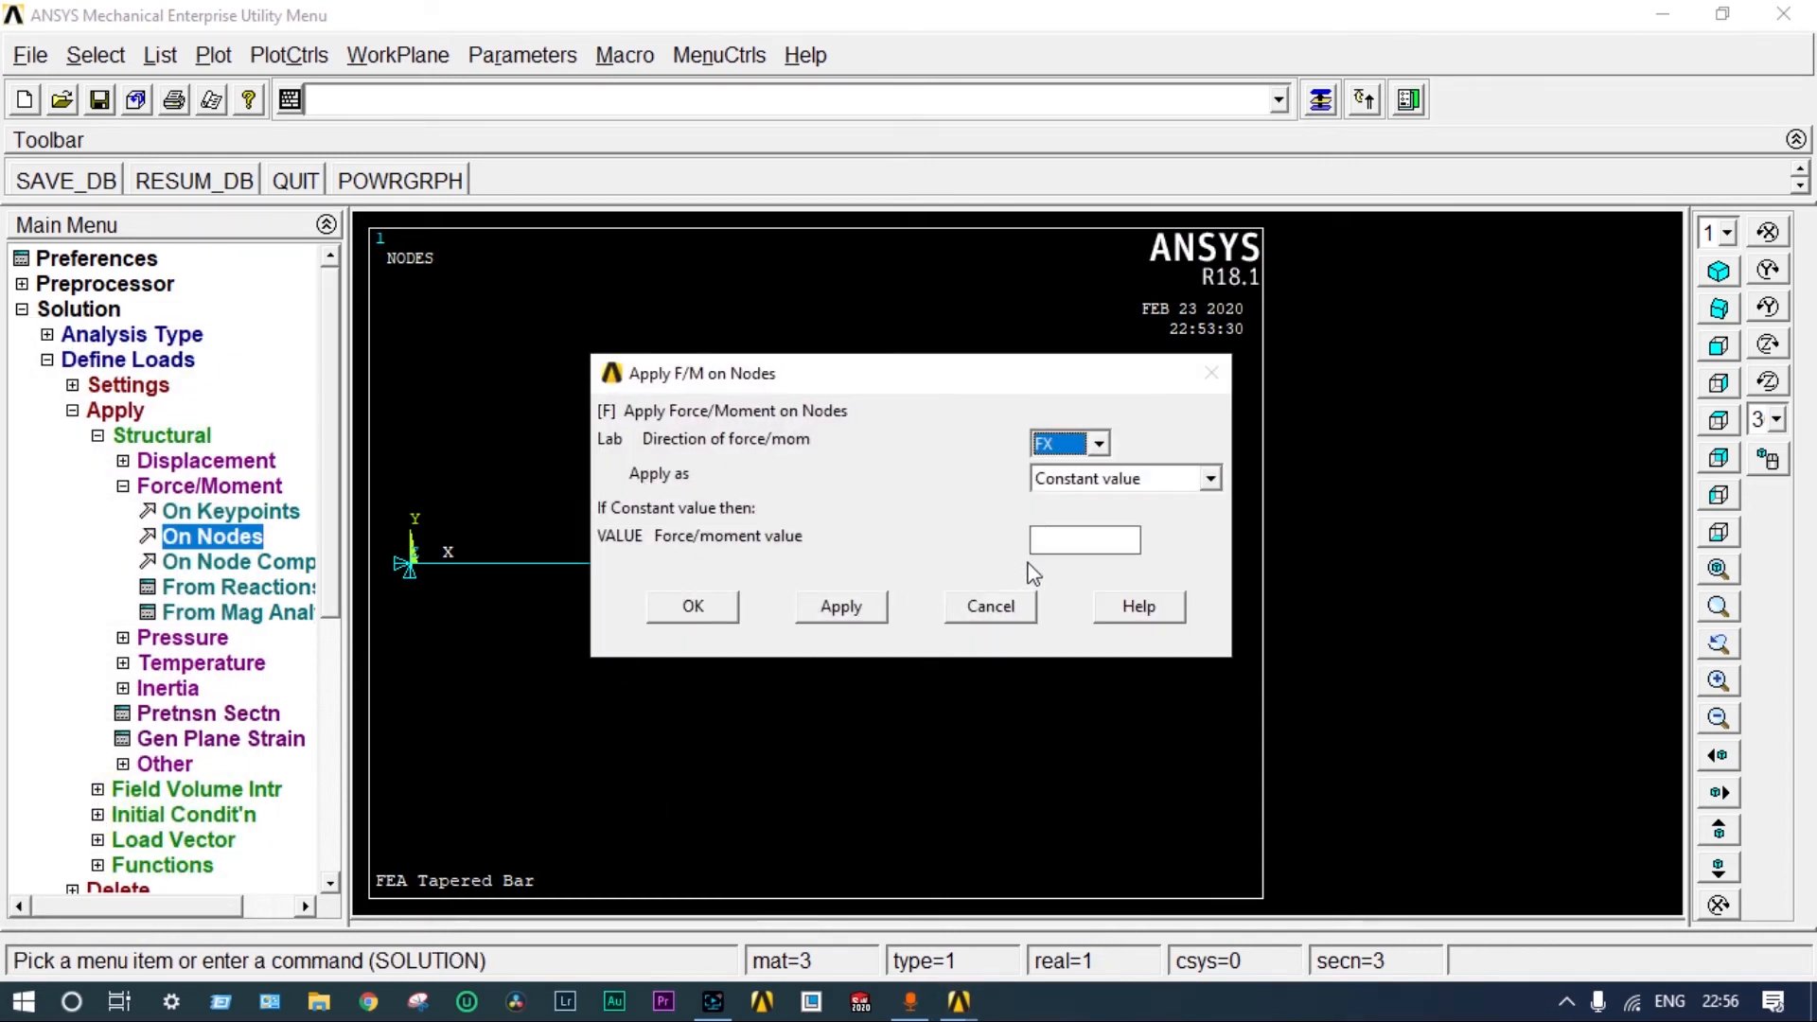
{"action": "left_click_drag", "start_coordinate": [925, 386], "coordinate": [805, 308]}
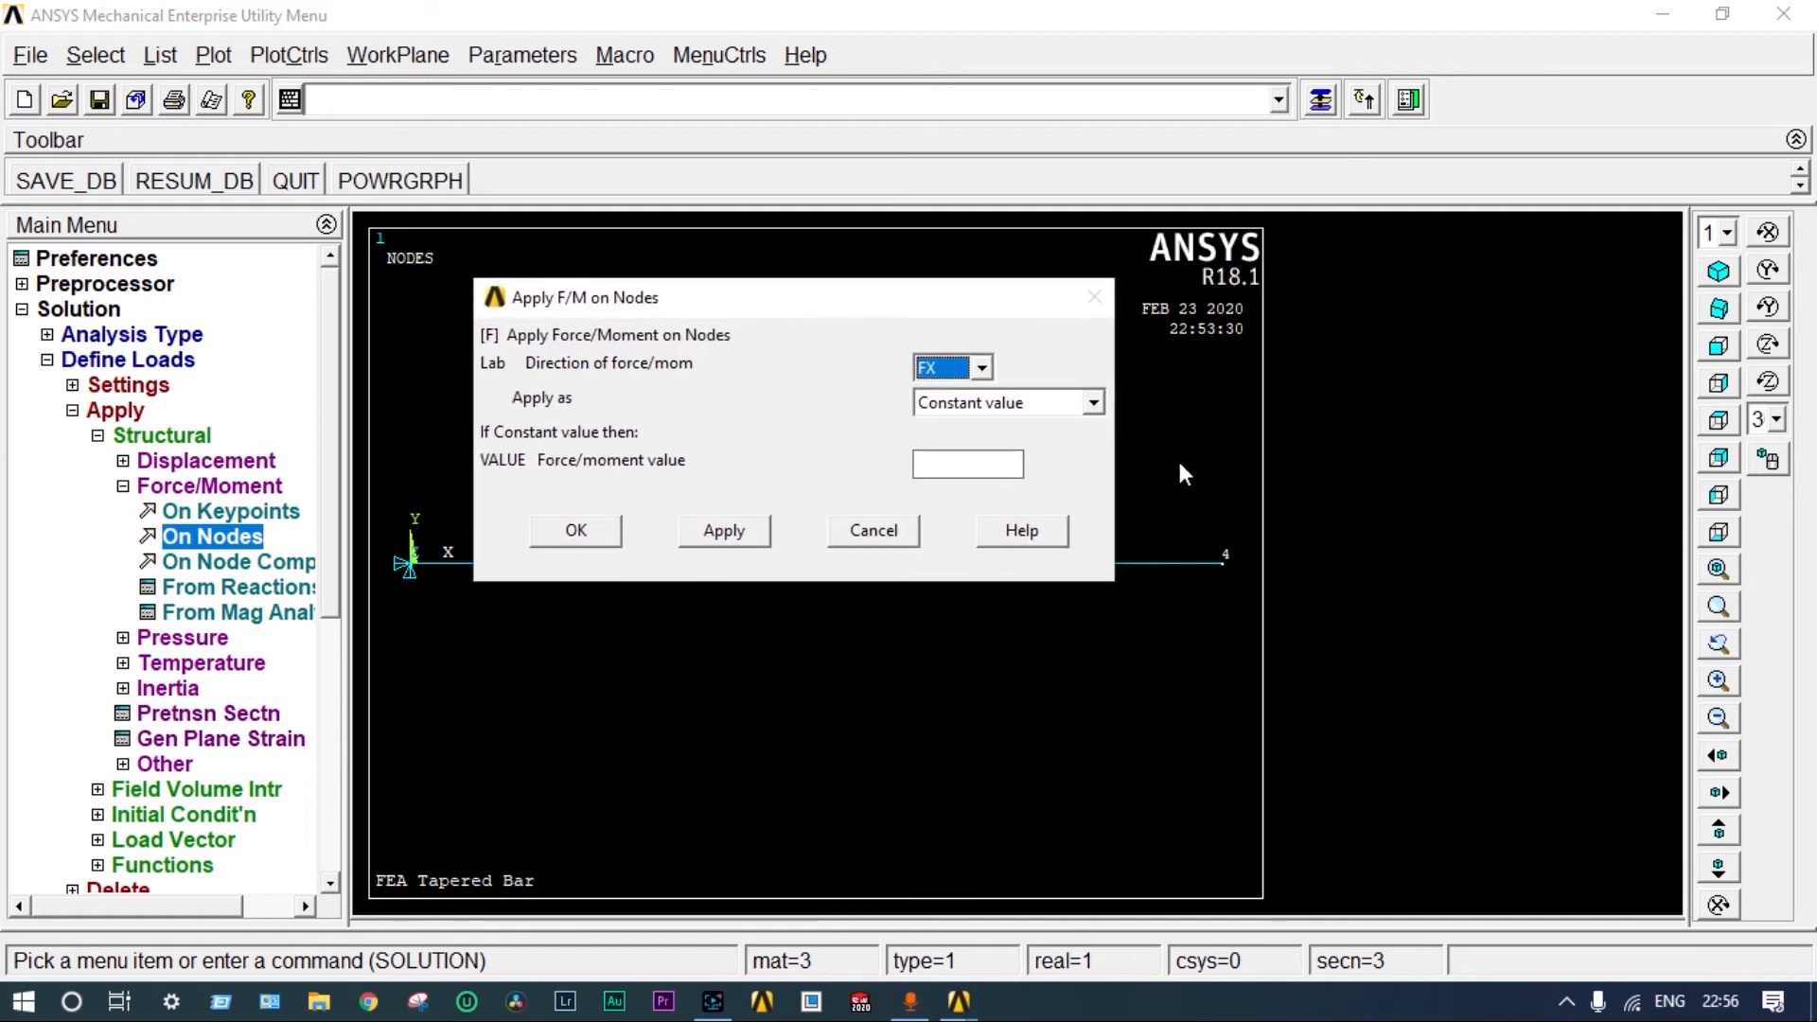
{"action": "left_click", "coordinate": [947, 463]}
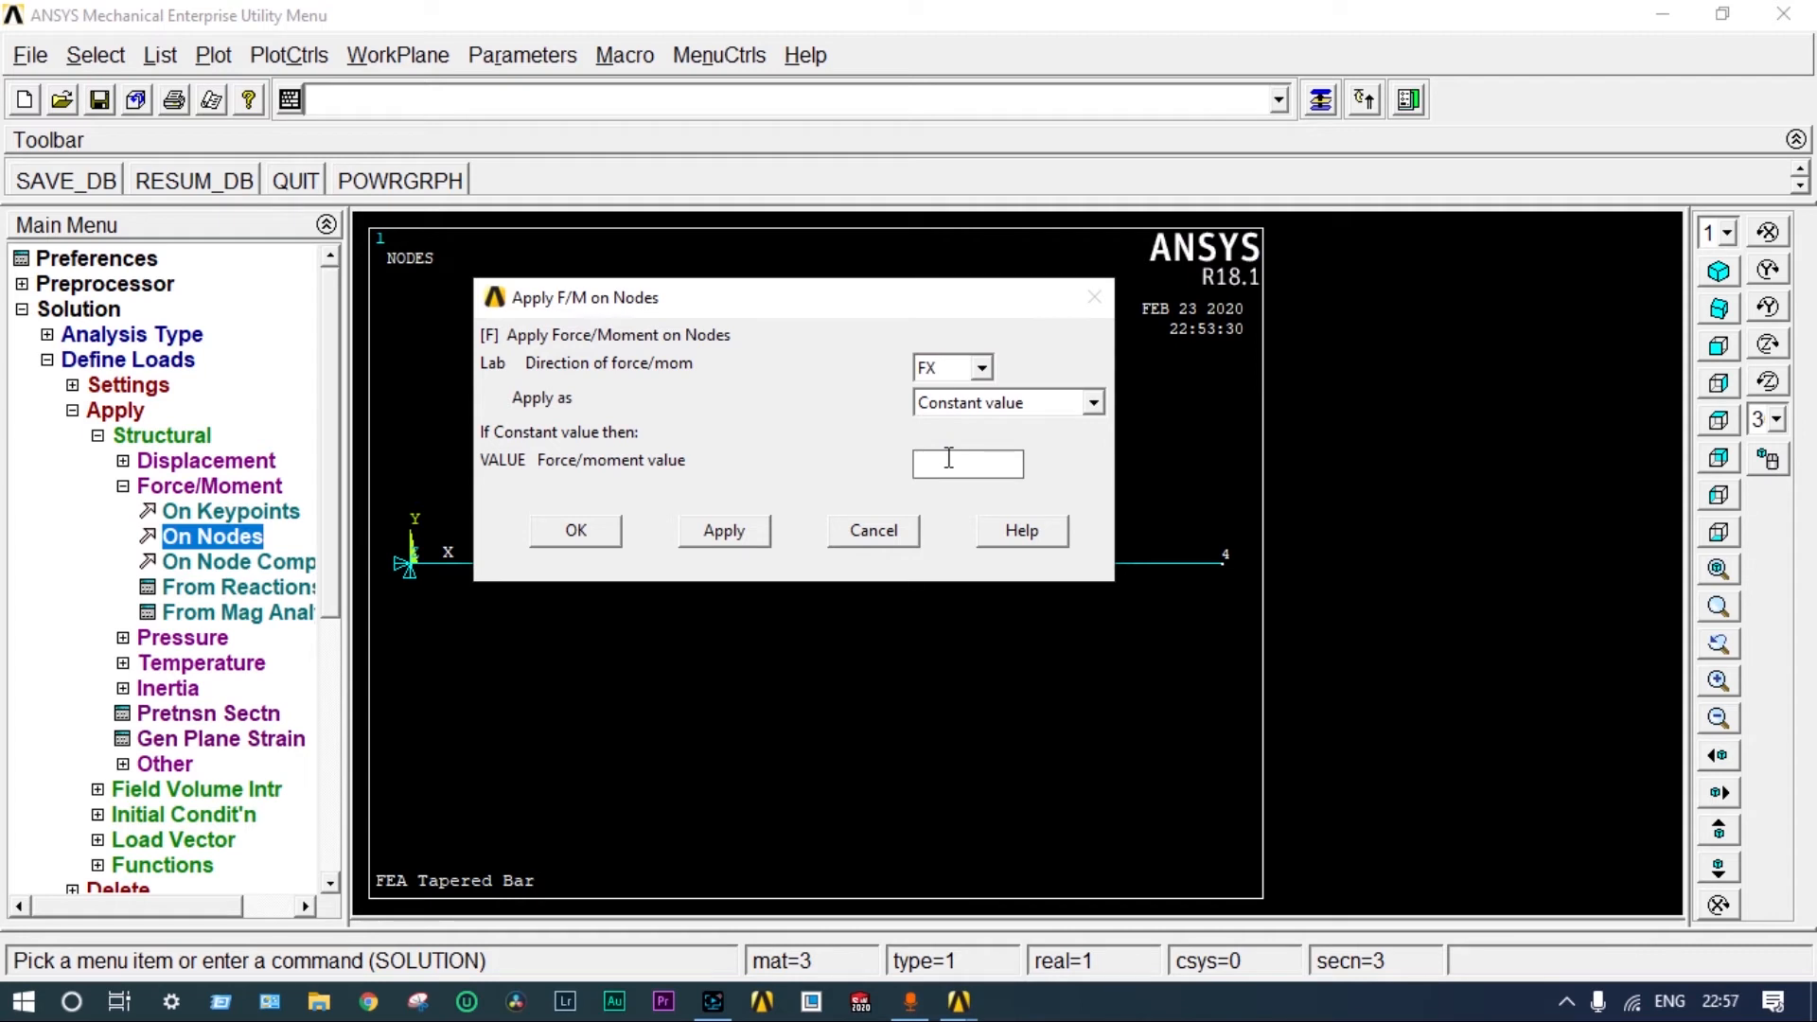
{"action": "type", "text": "5000"}
{"action": "left_click", "coordinate": [587, 531]}
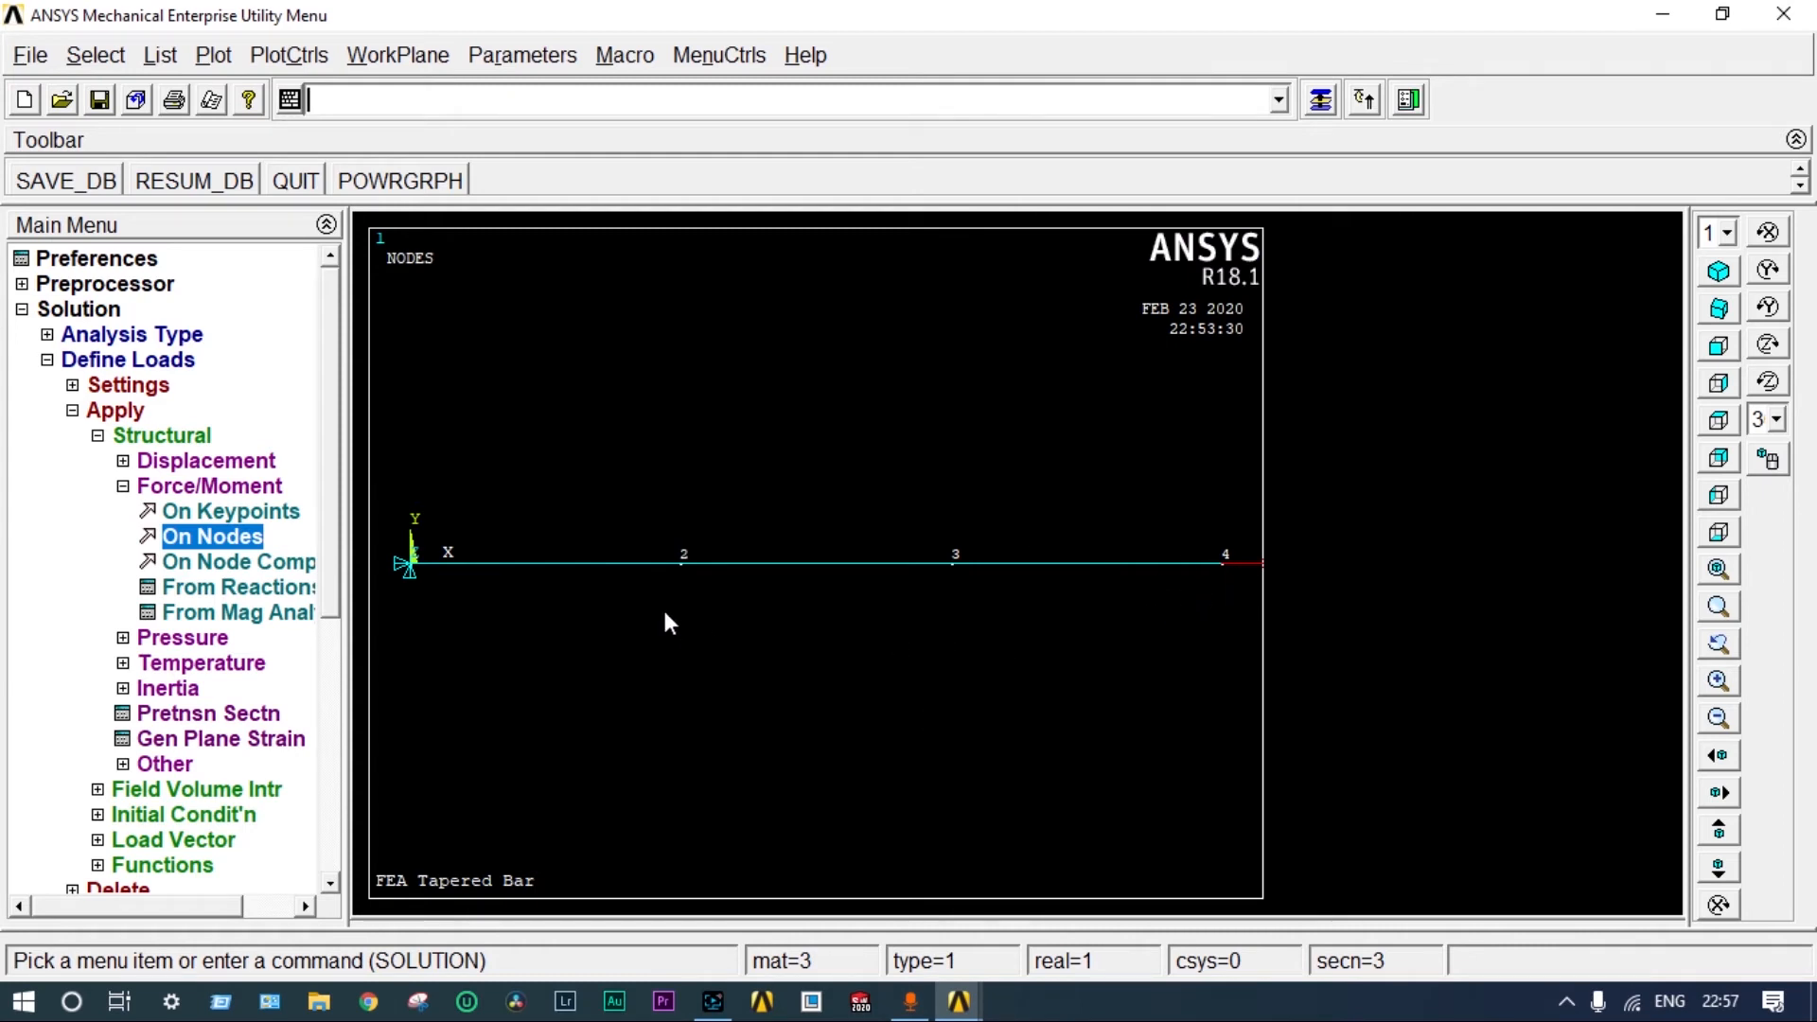
- Solve the current load step and dismiss the completion note and solution status window
{"action": "left_click", "coordinate": [47, 361]}
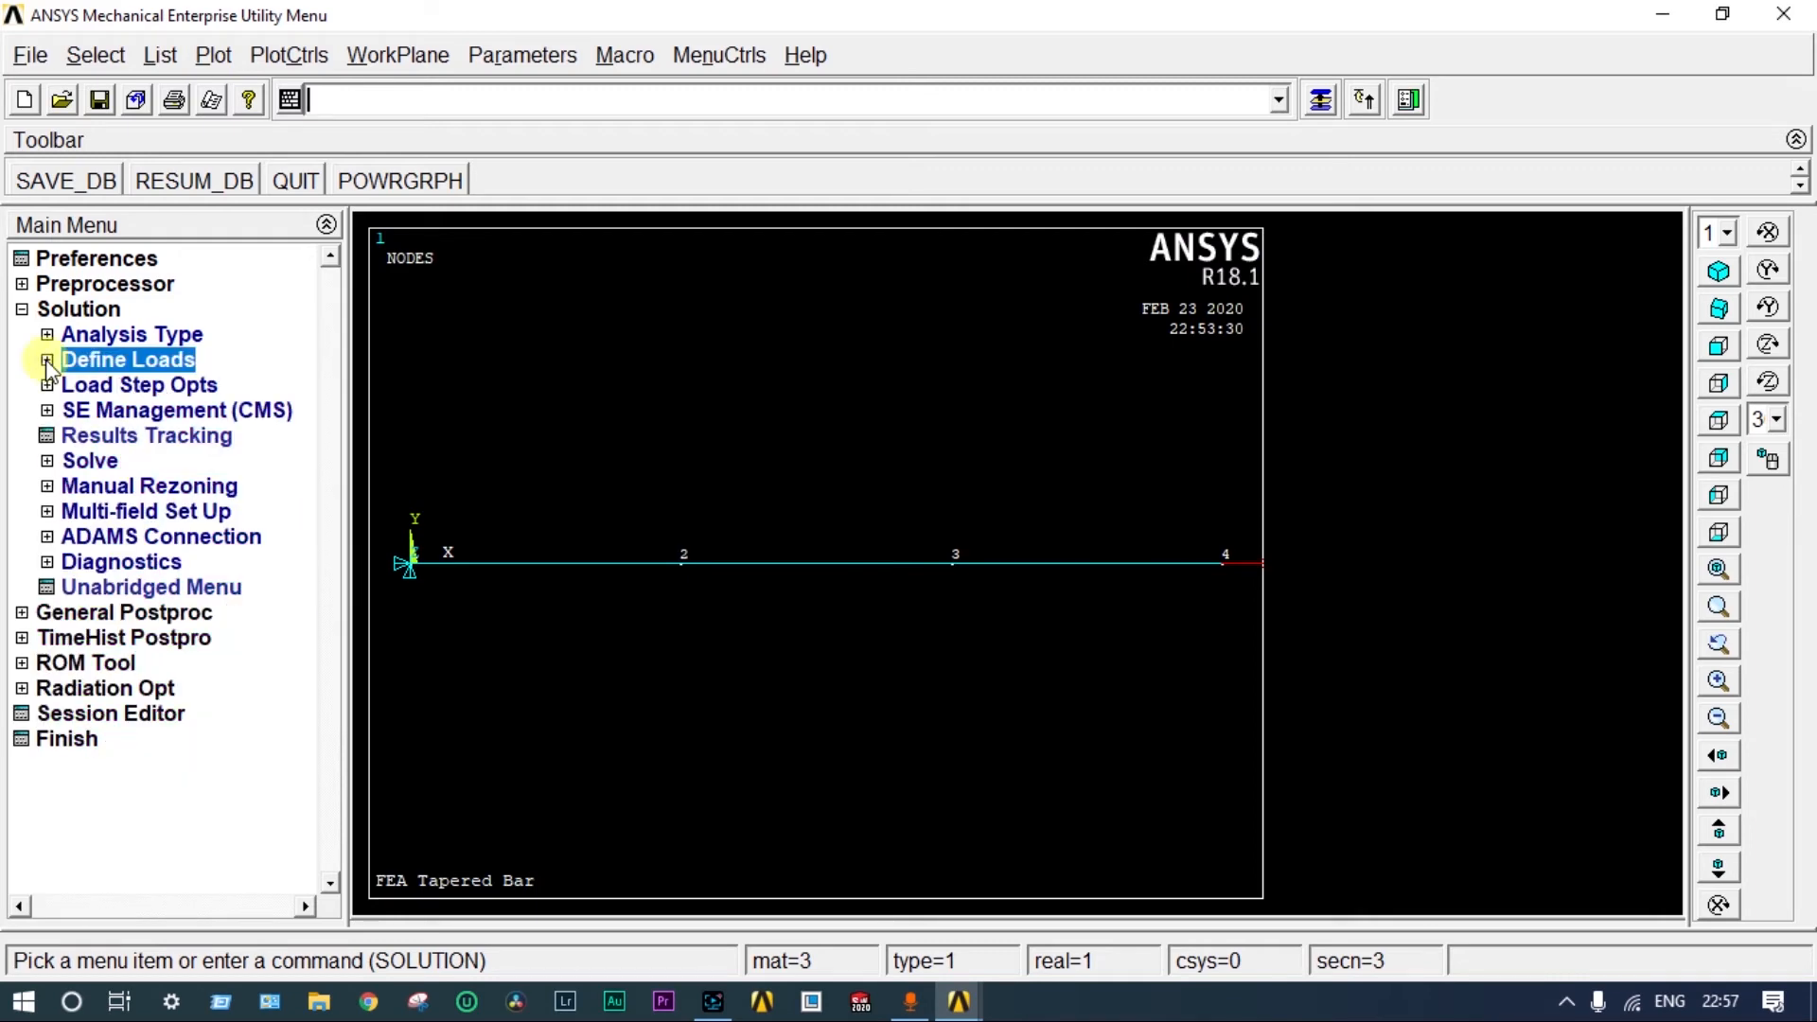
{"action": "left_click", "coordinate": [90, 462]}
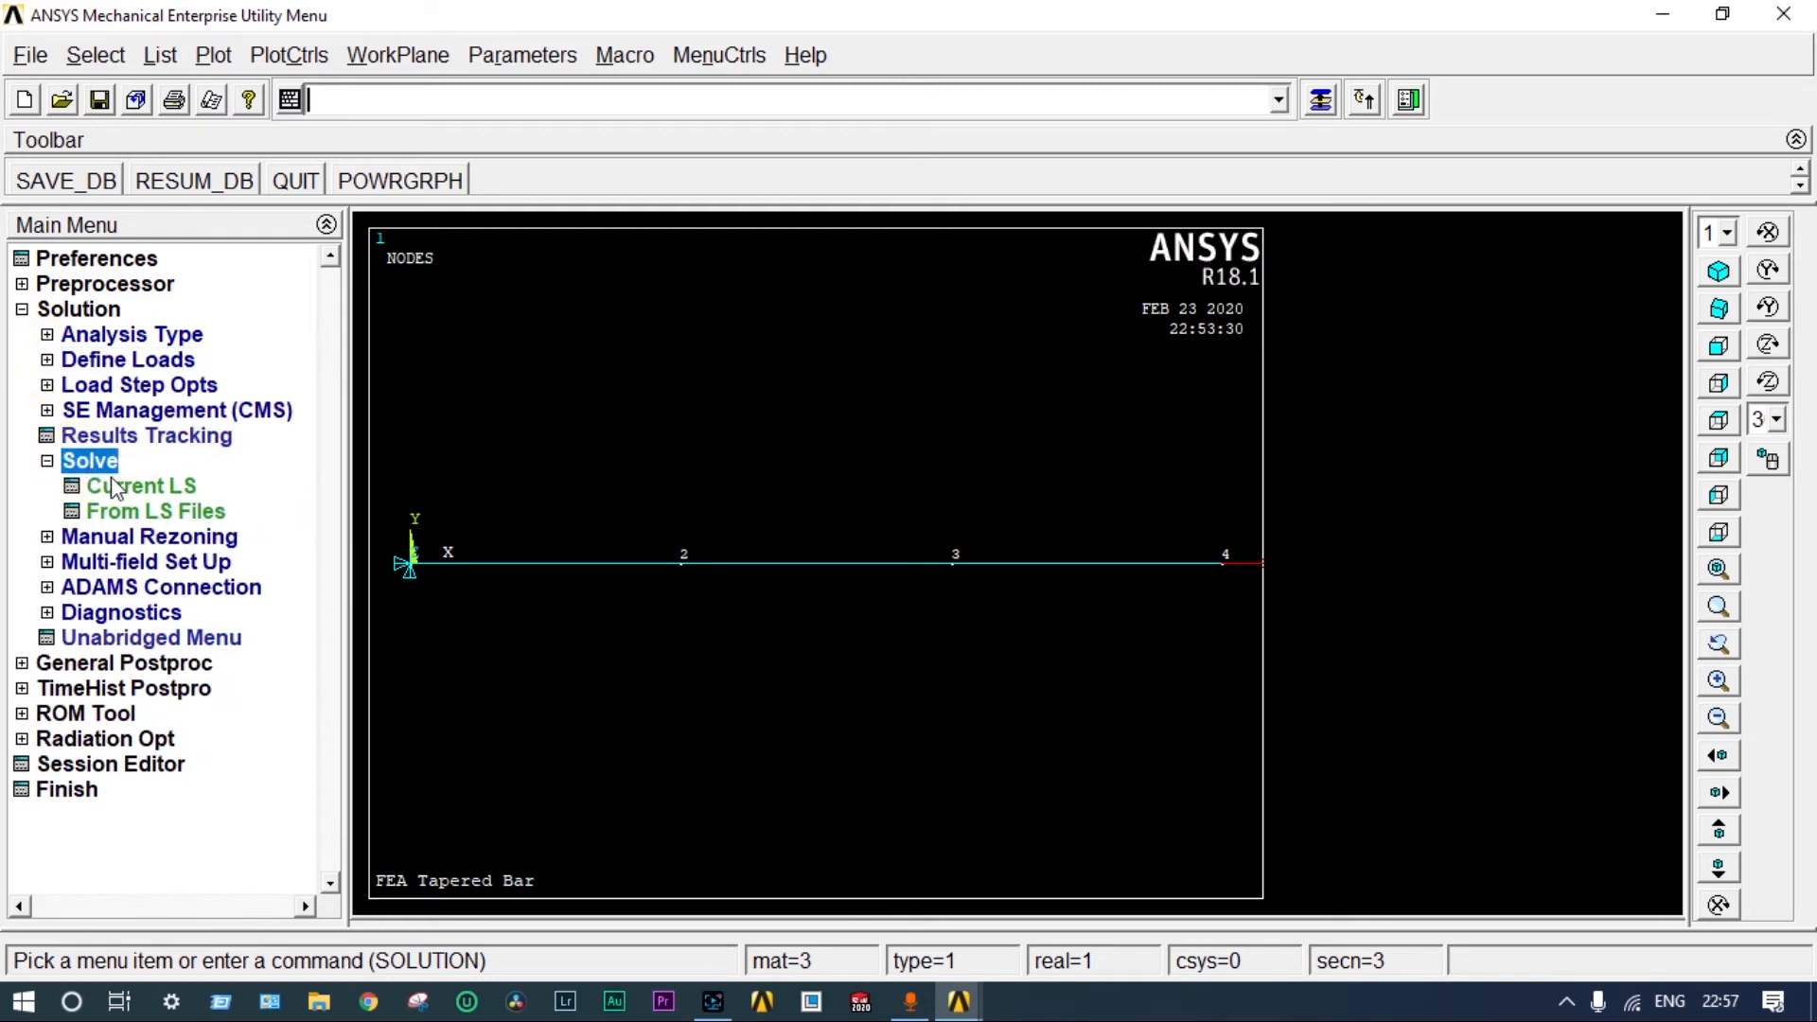
{"action": "left_click", "coordinate": [123, 486]}
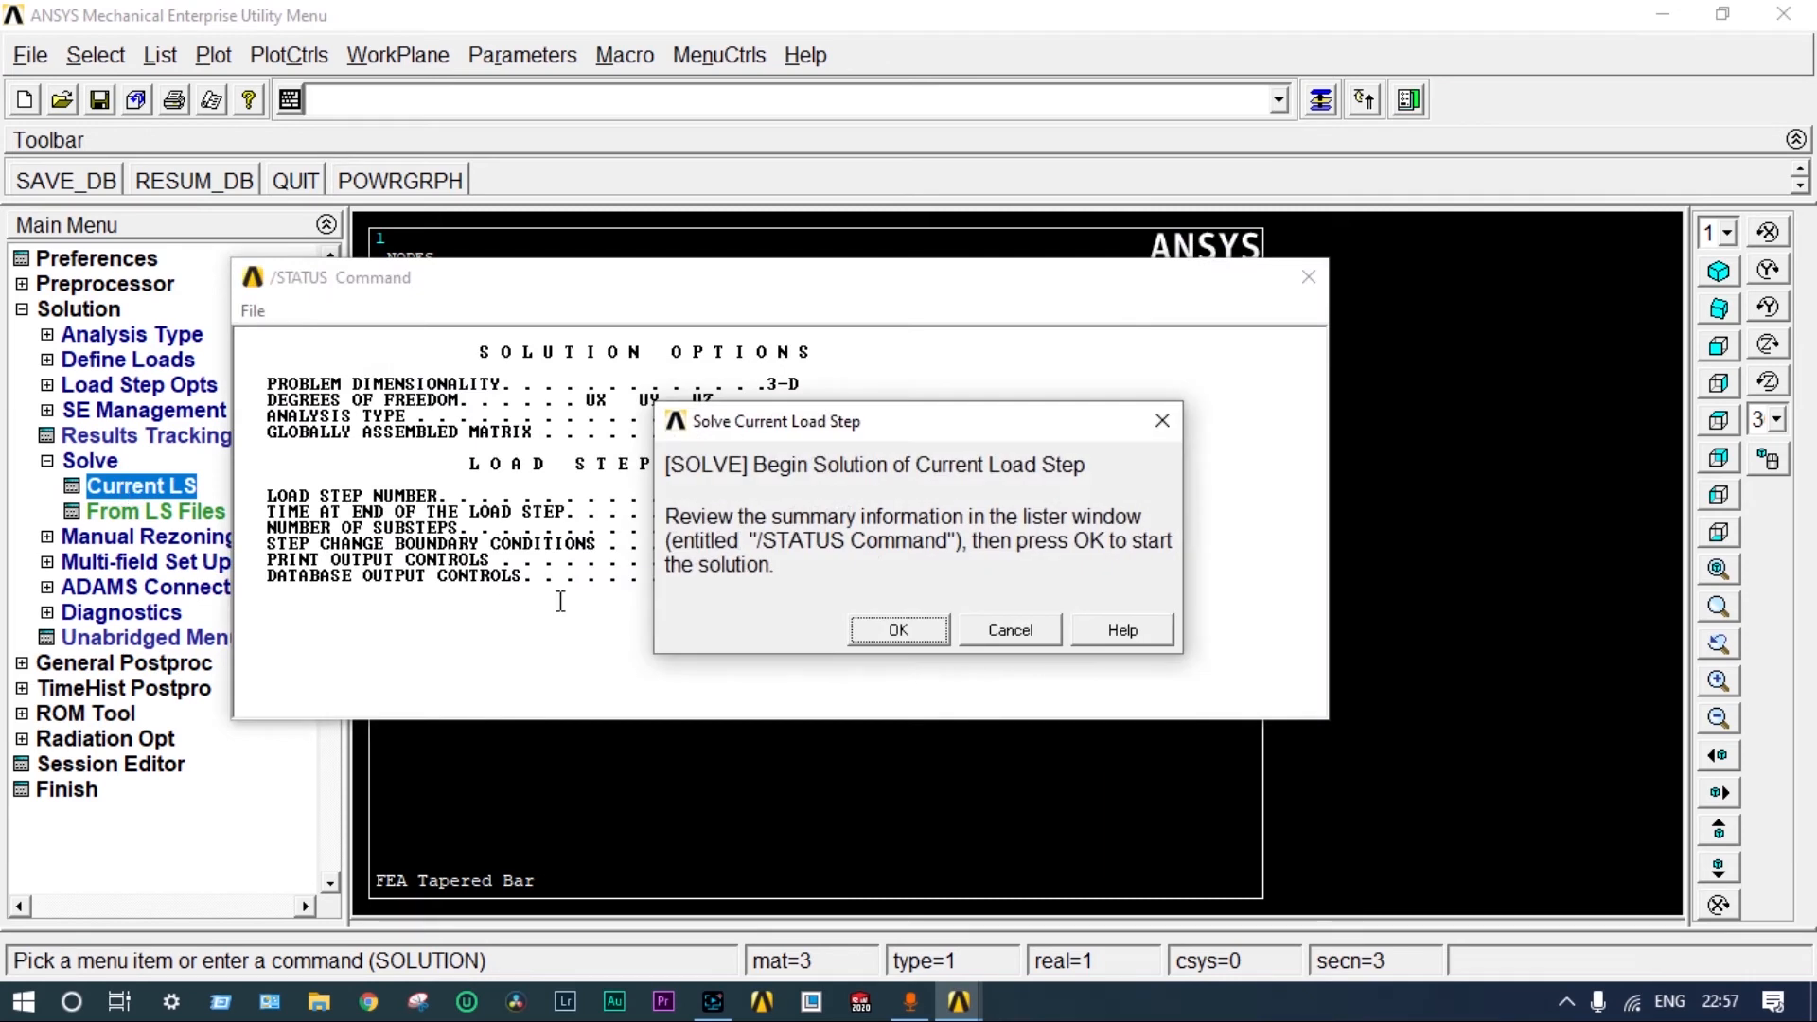
{"action": "left_click", "coordinate": [894, 631]}
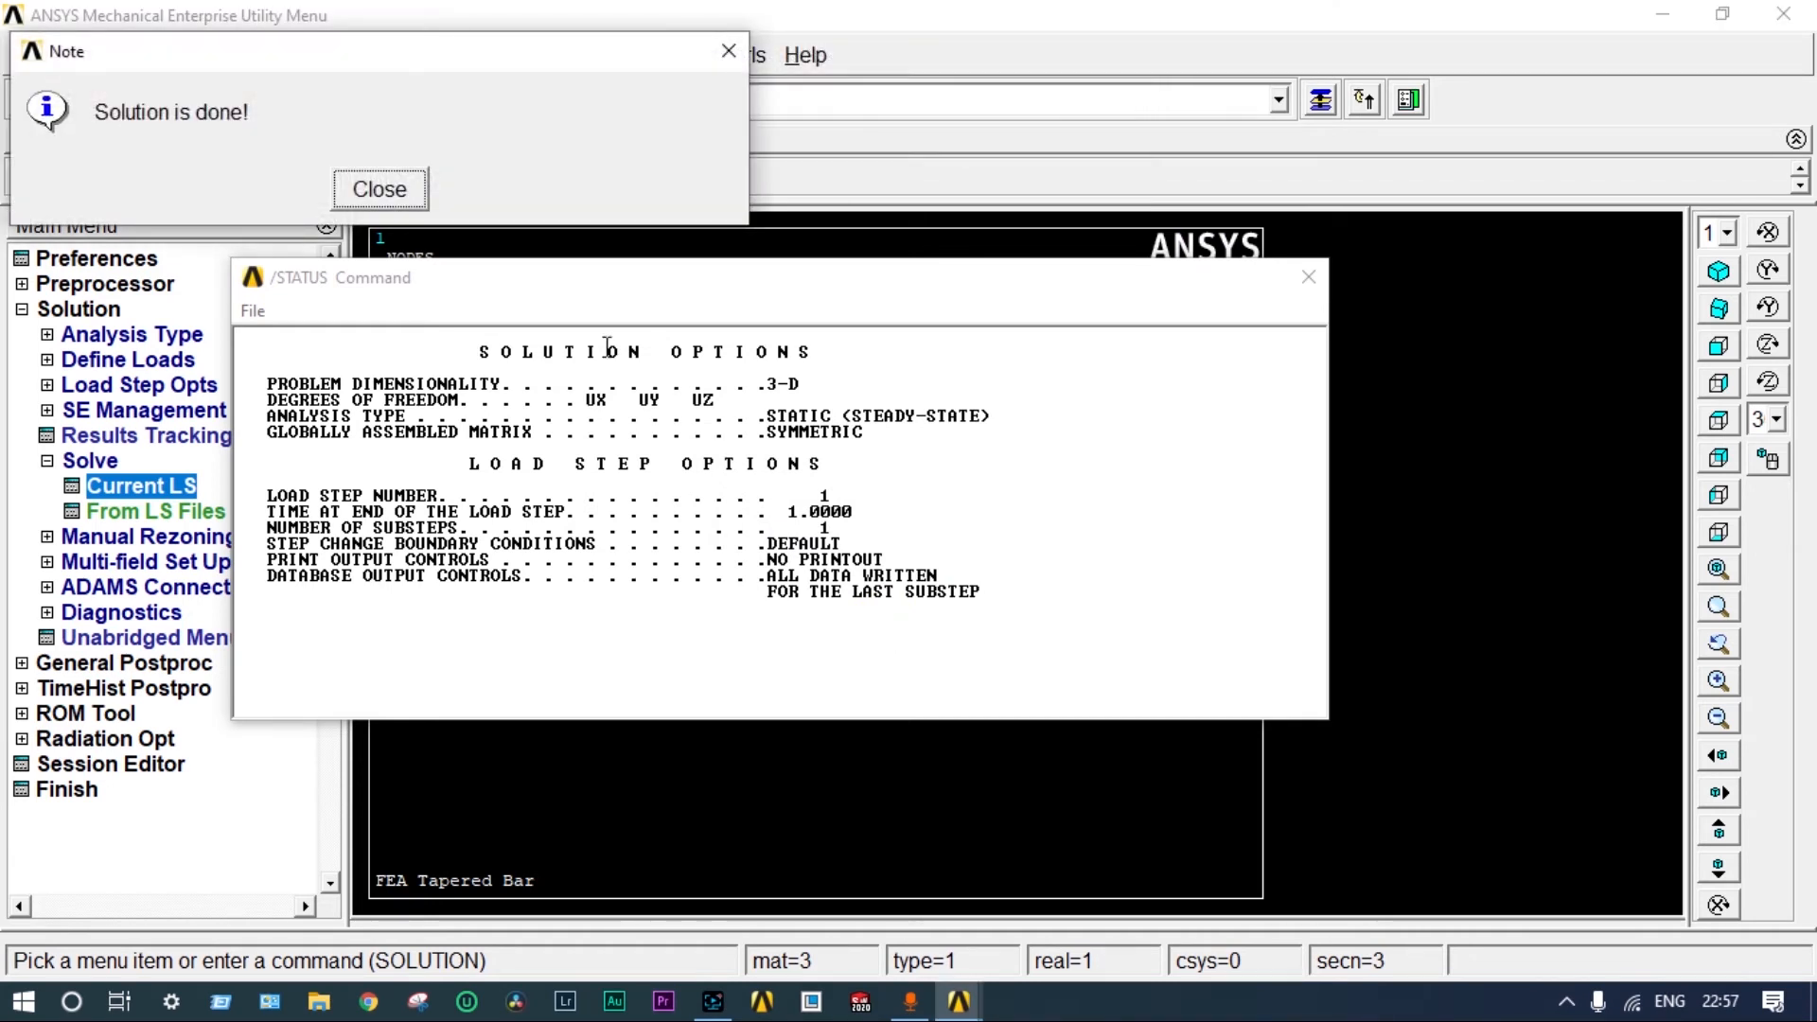
{"action": "left_click", "coordinate": [380, 189]}
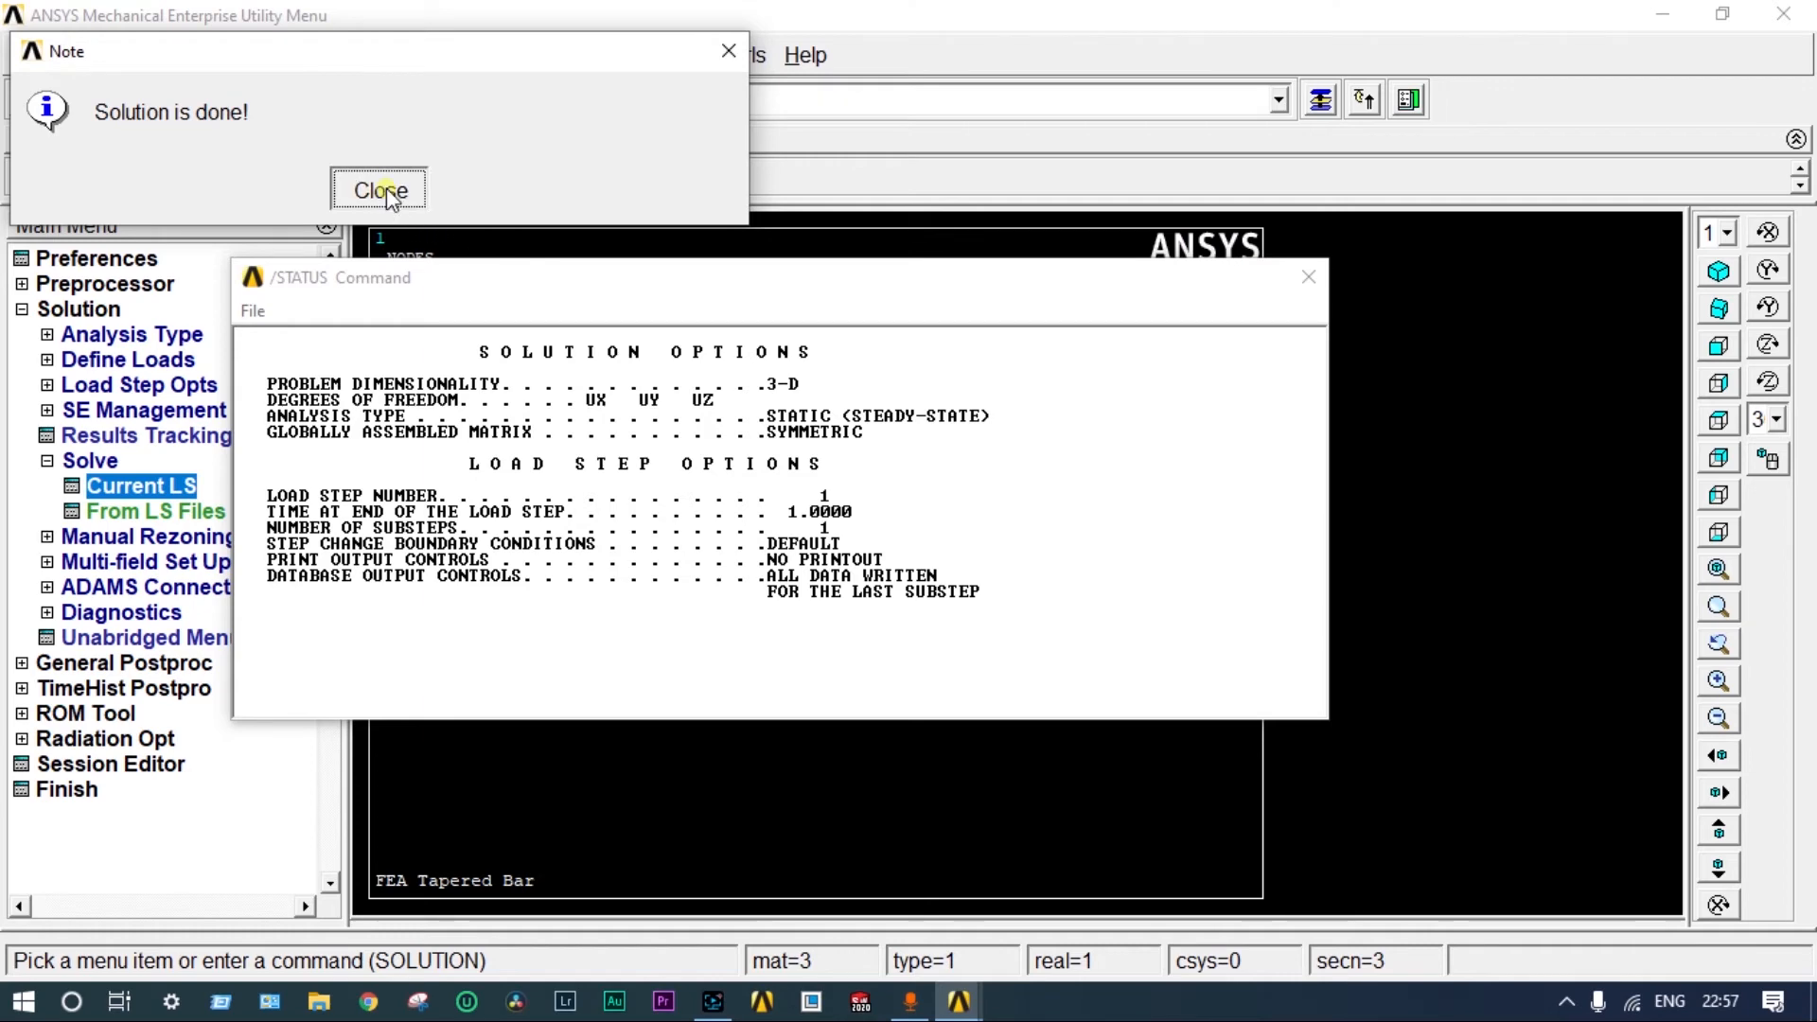
{"action": "left_click", "coordinate": [1308, 277]}
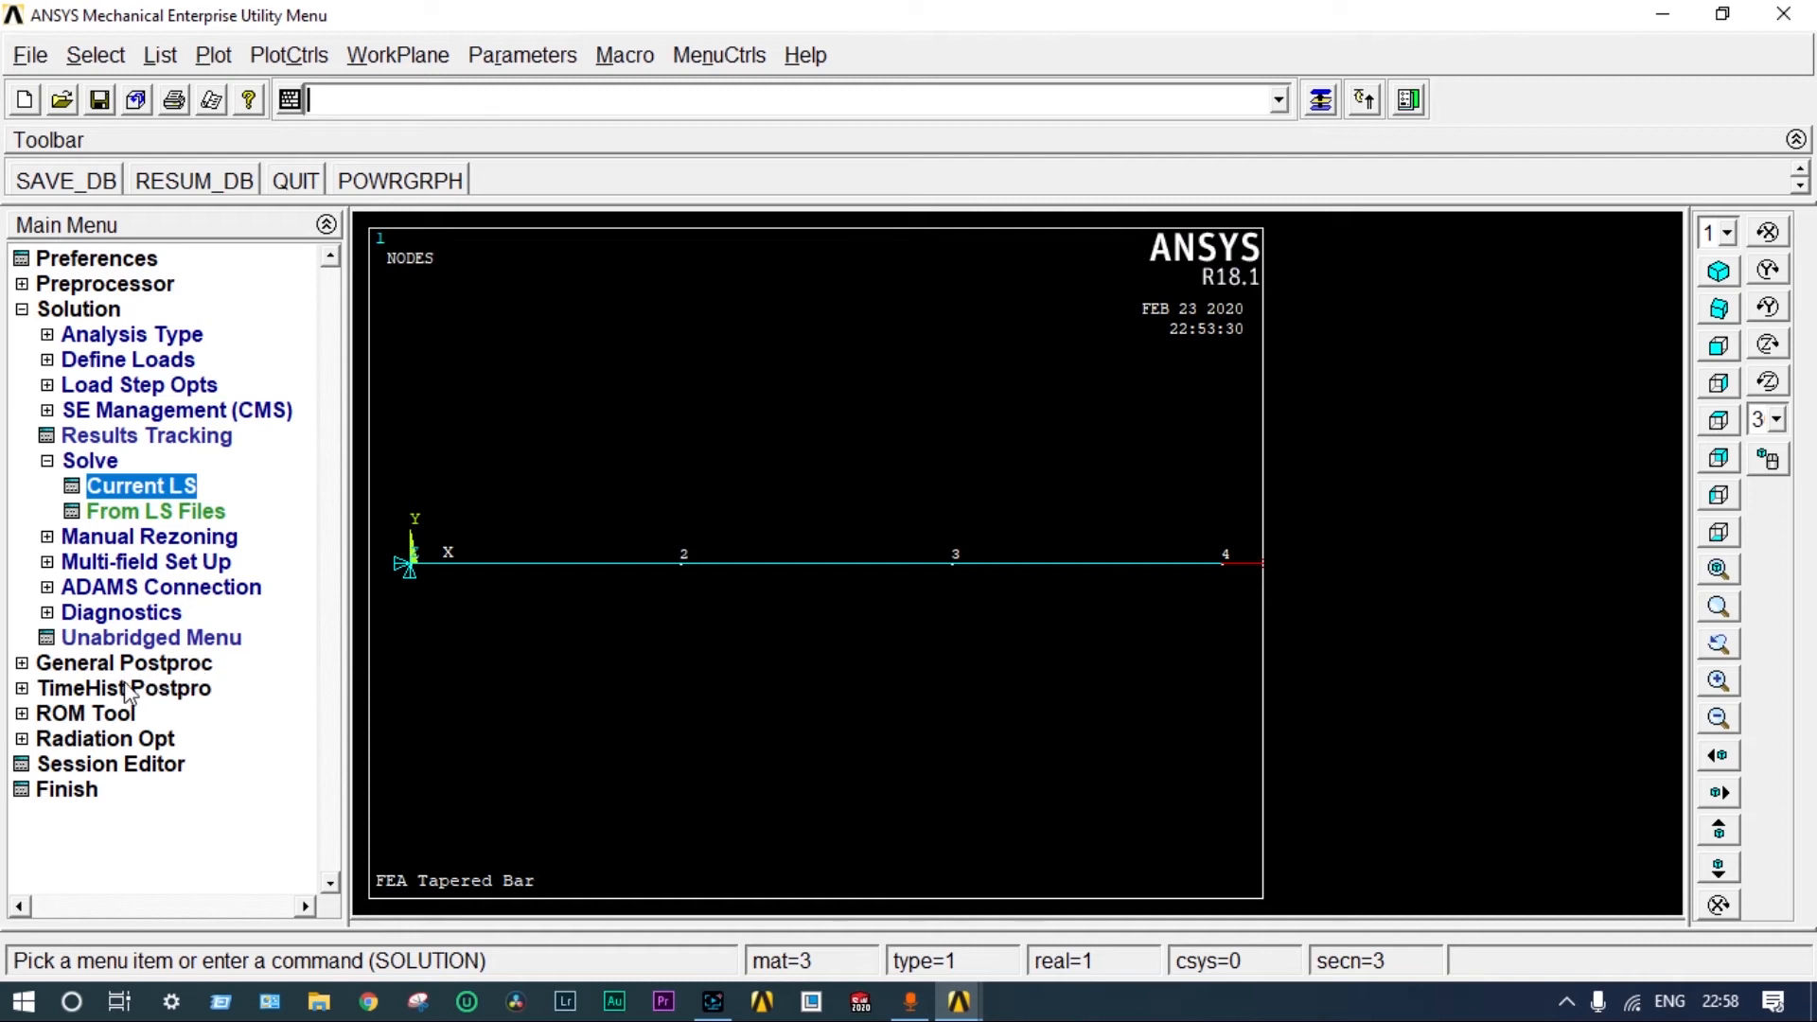
- Plot the bar's deformed shape together with the undeformed shape in the general postprocessor
{"action": "left_click", "coordinate": [102, 663]}
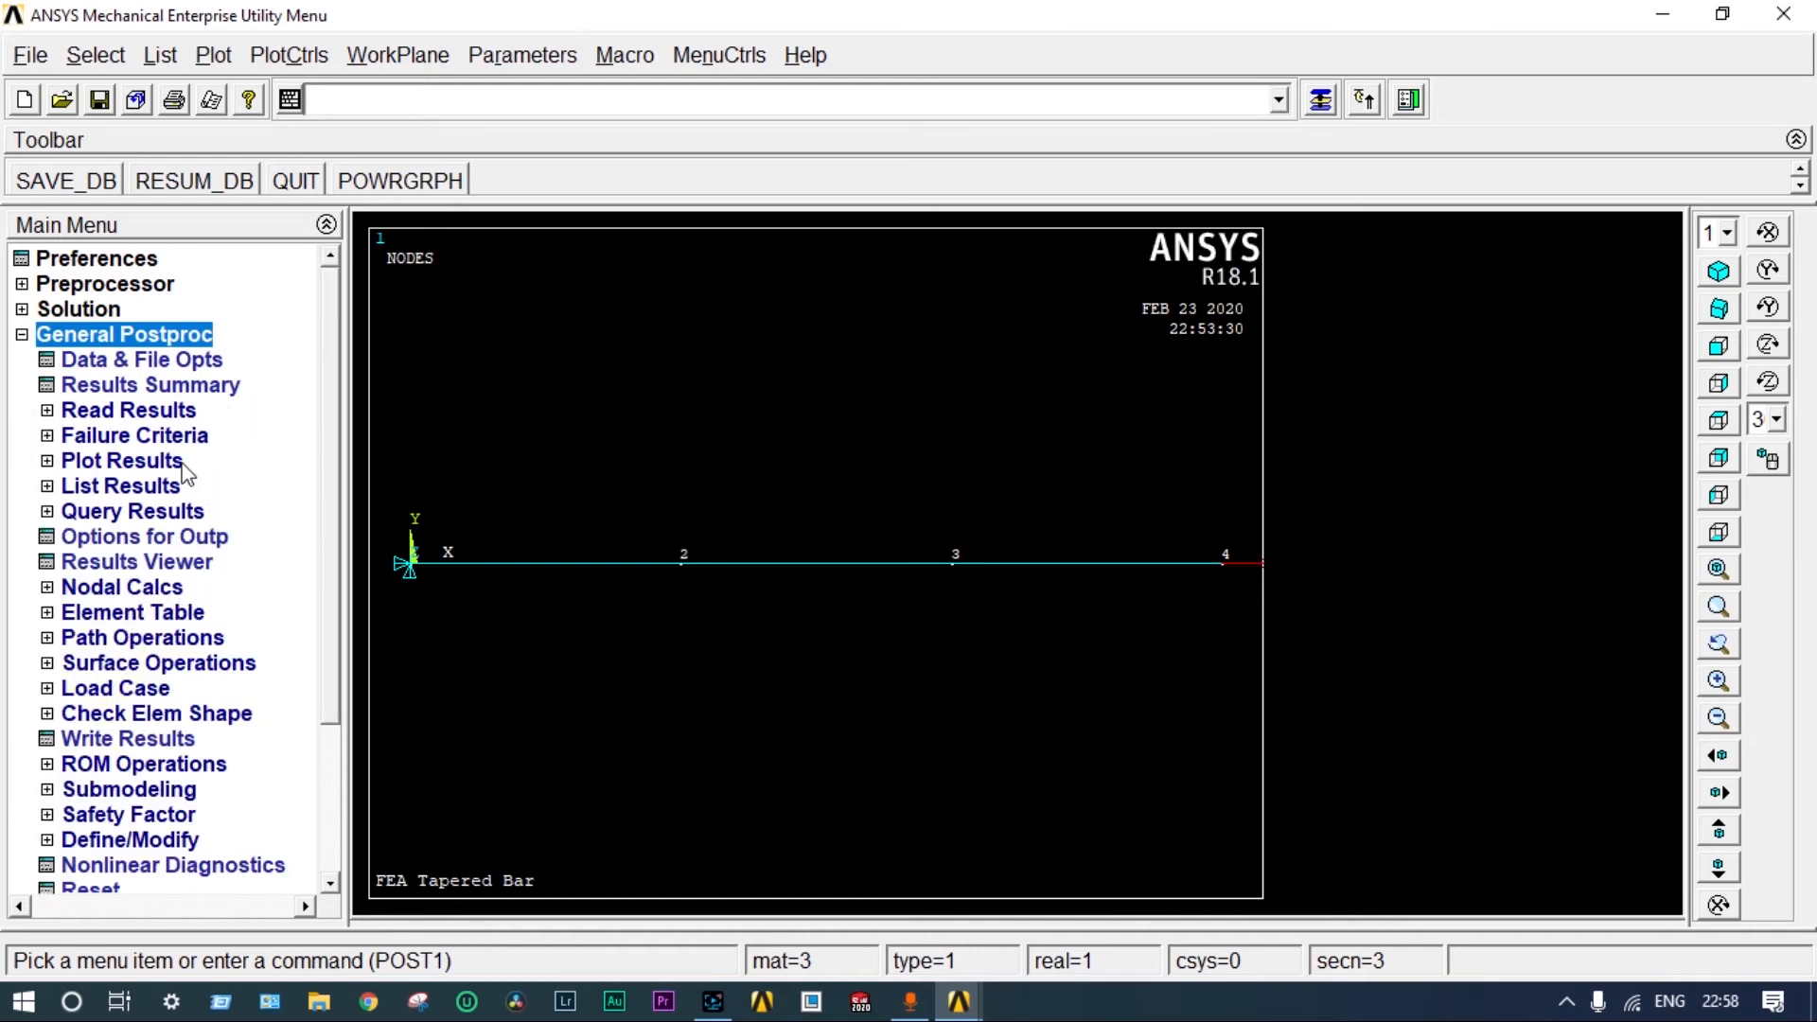
{"action": "left_click", "coordinate": [157, 463]}
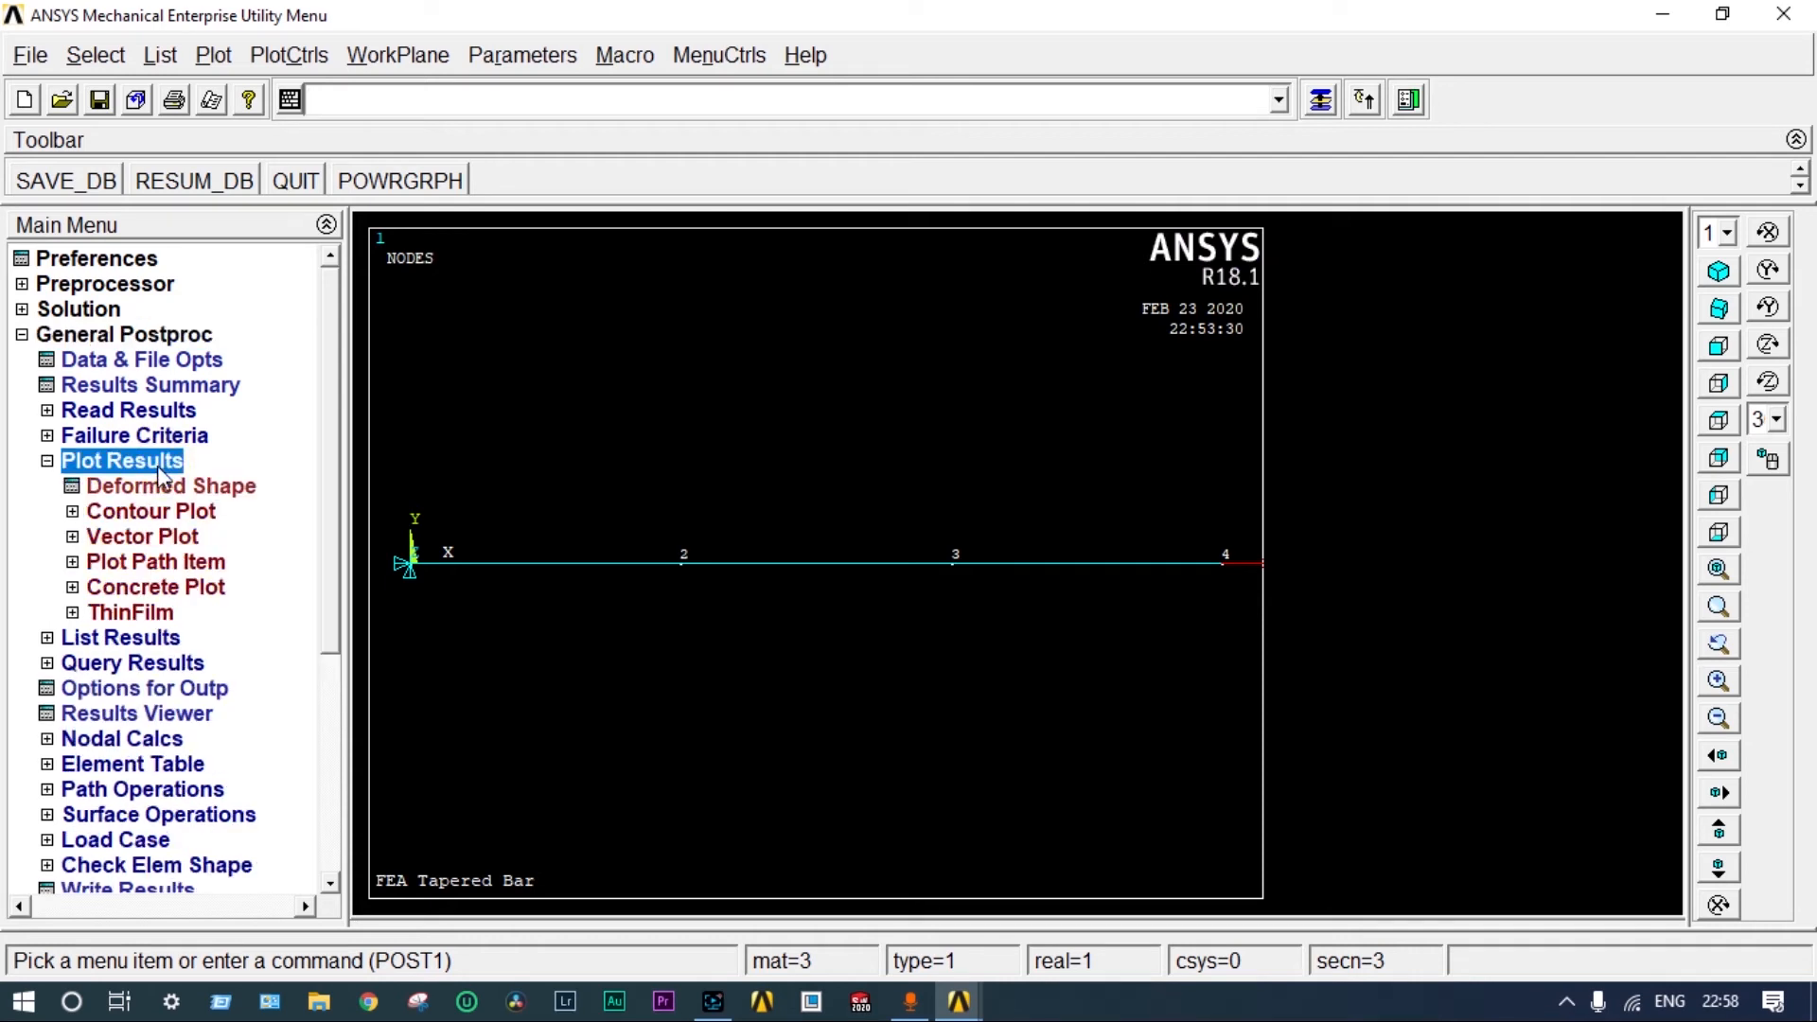
{"action": "left_click", "coordinate": [164, 487]}
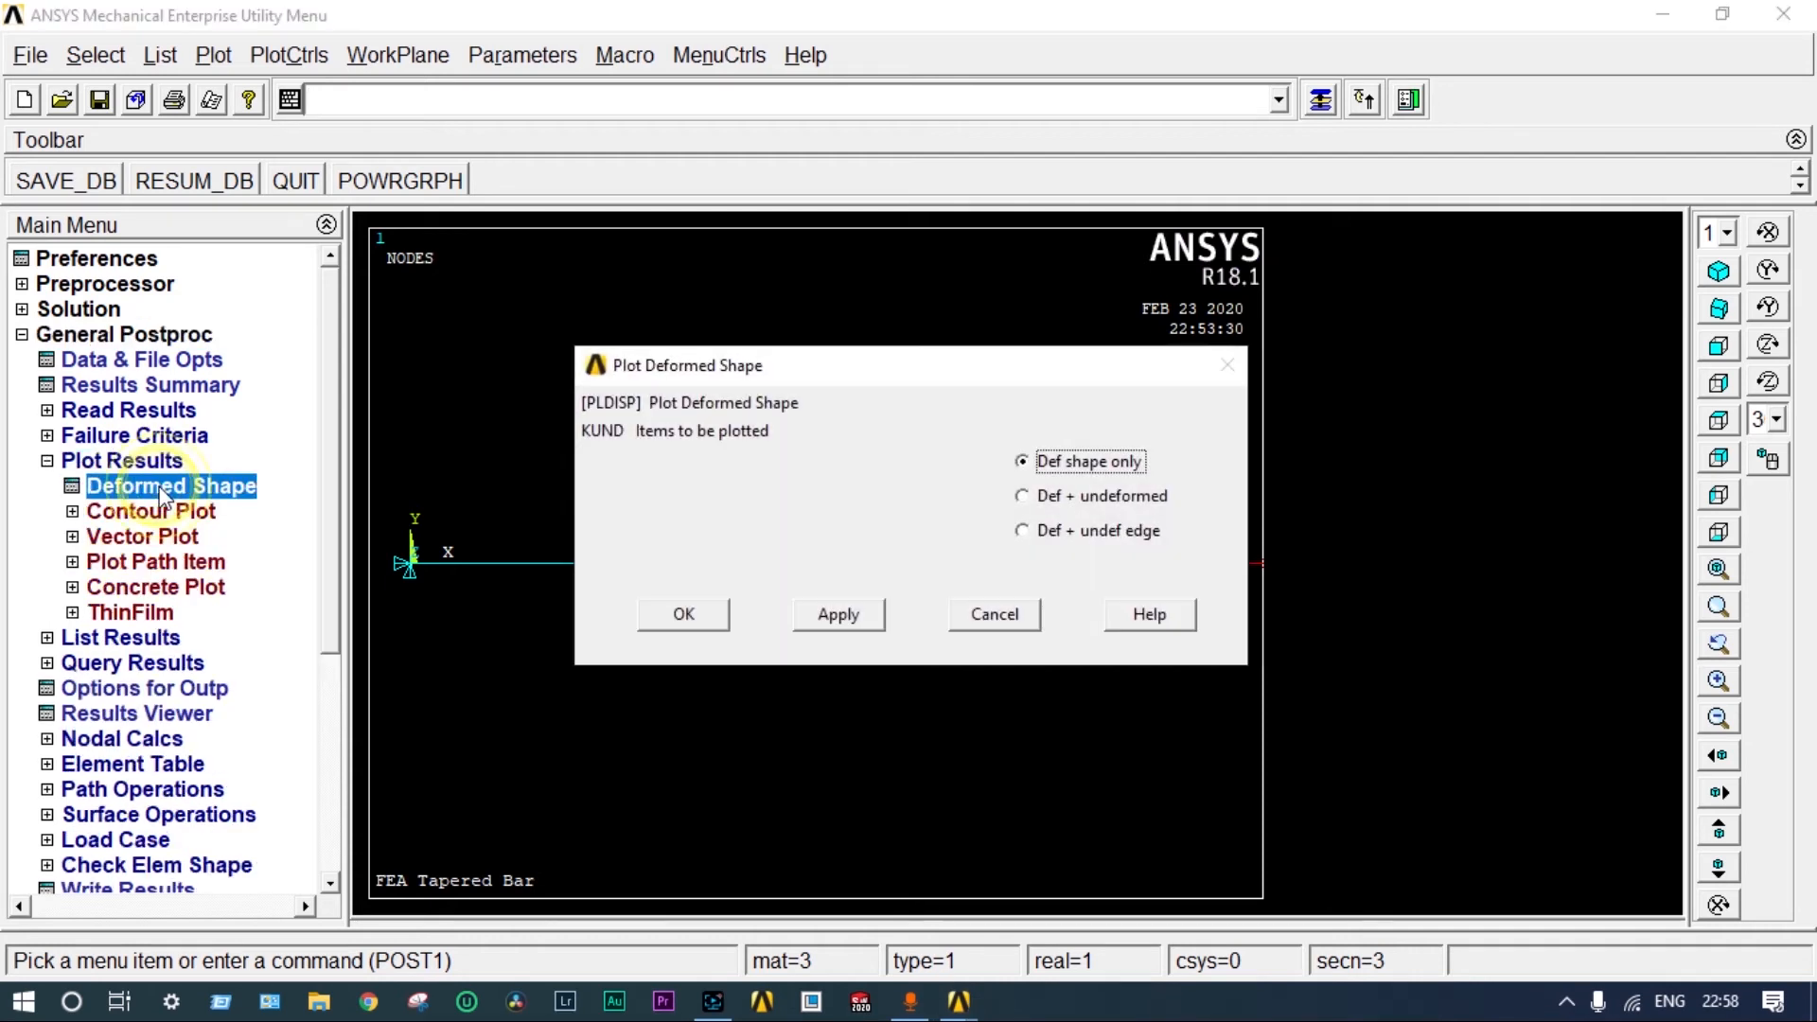
{"action": "left_click", "coordinate": [1024, 498]}
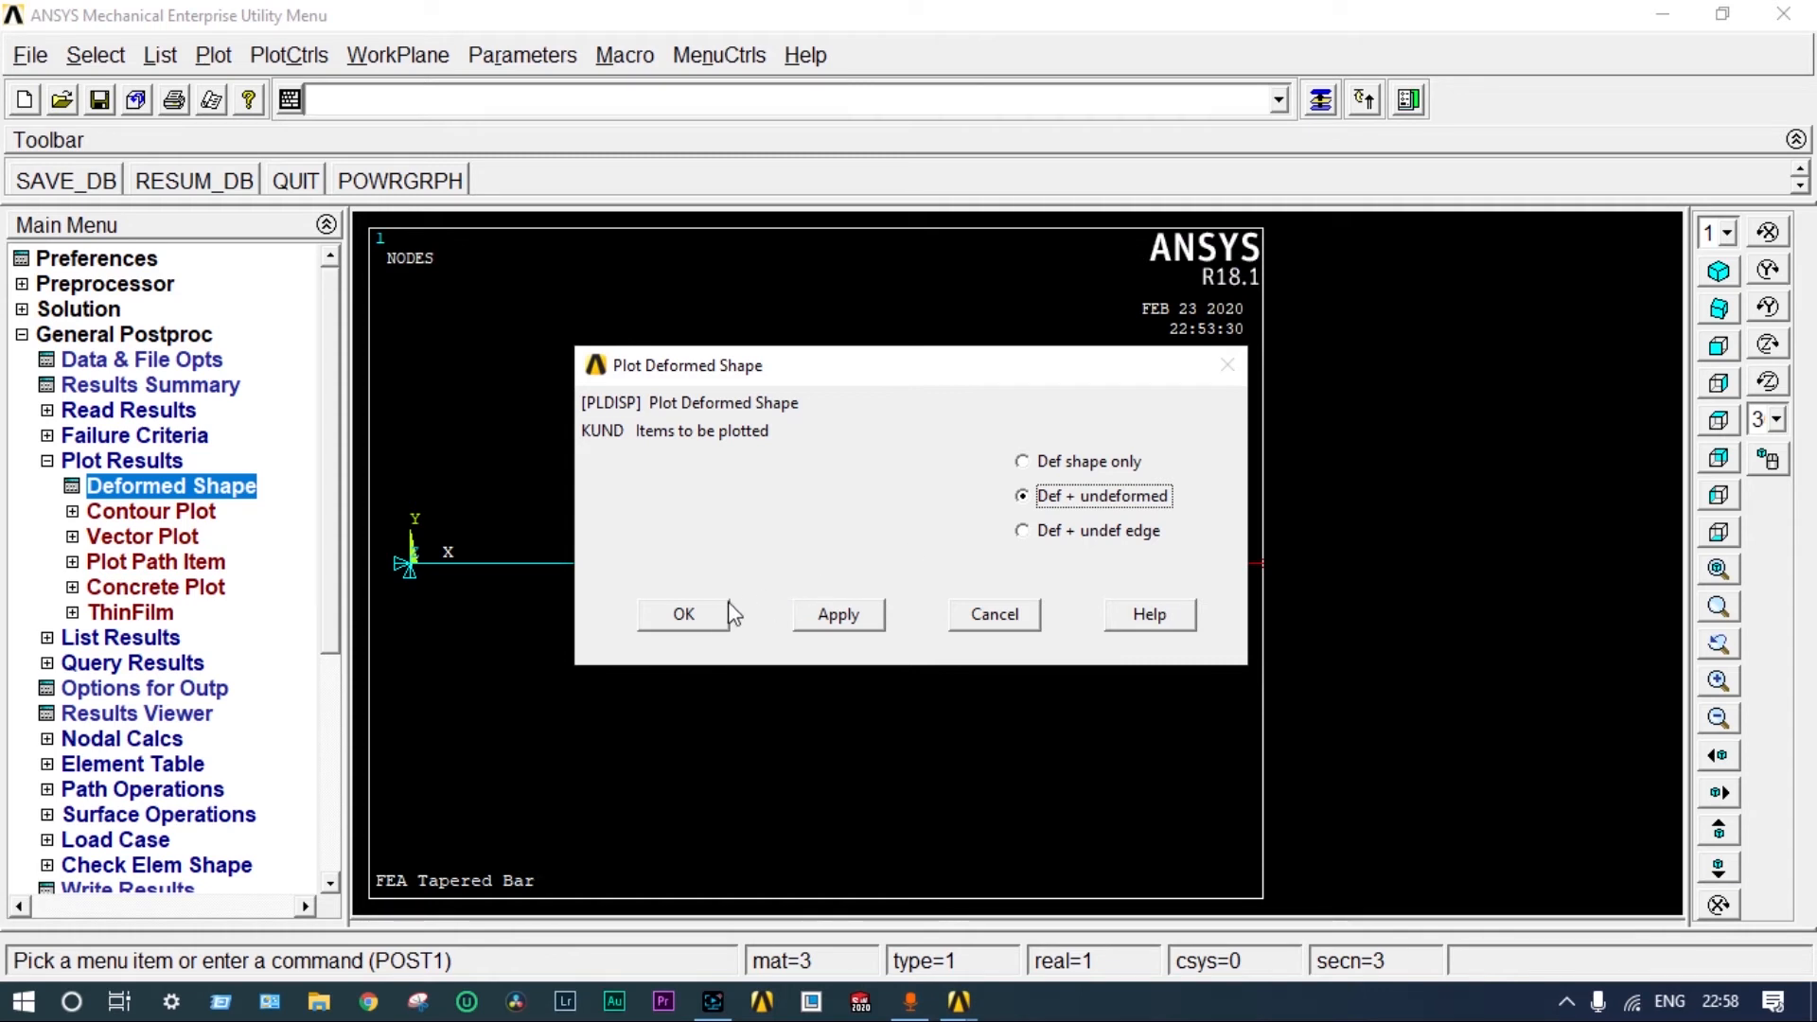
{"action": "left_click", "coordinate": [685, 613]}
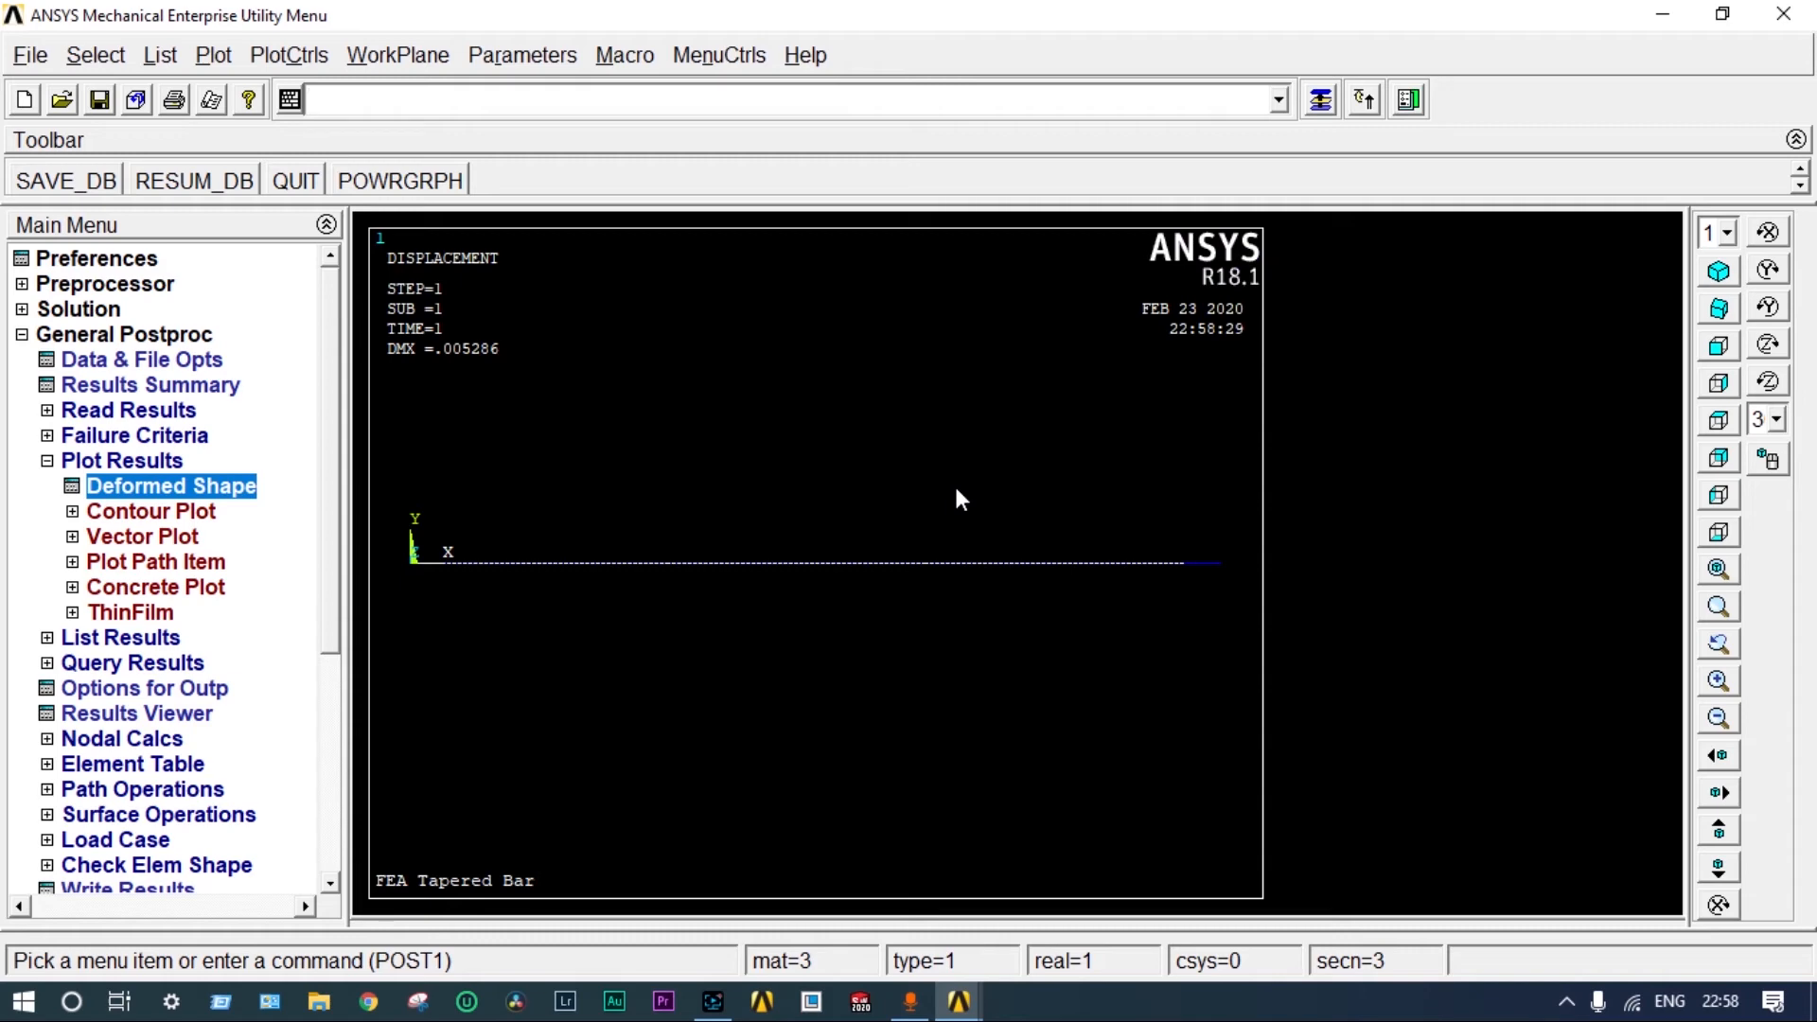
- Turn on display of element shapes based on real constants and show the deformed bar in isometric view
{"action": "left_click", "coordinate": [301, 55]}
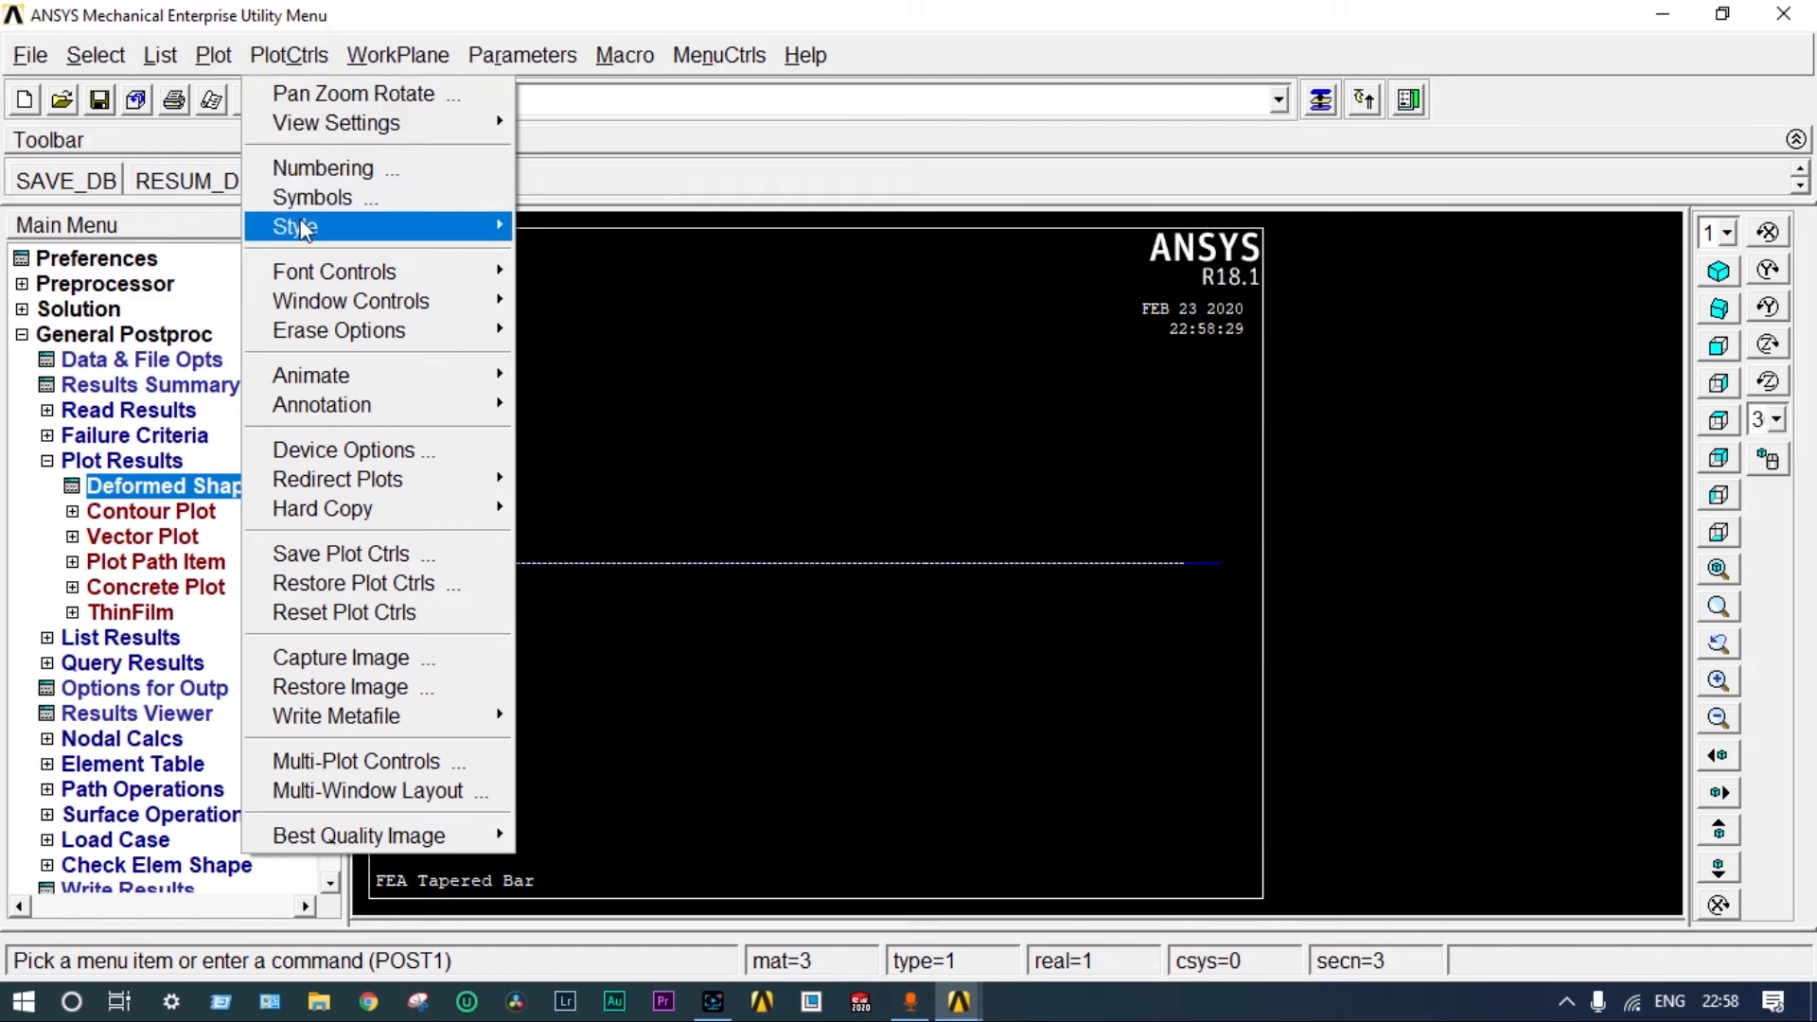
{"action": "mouse_move", "coordinate": [305, 227]}
{"action": "left_click", "coordinate": [569, 251]}
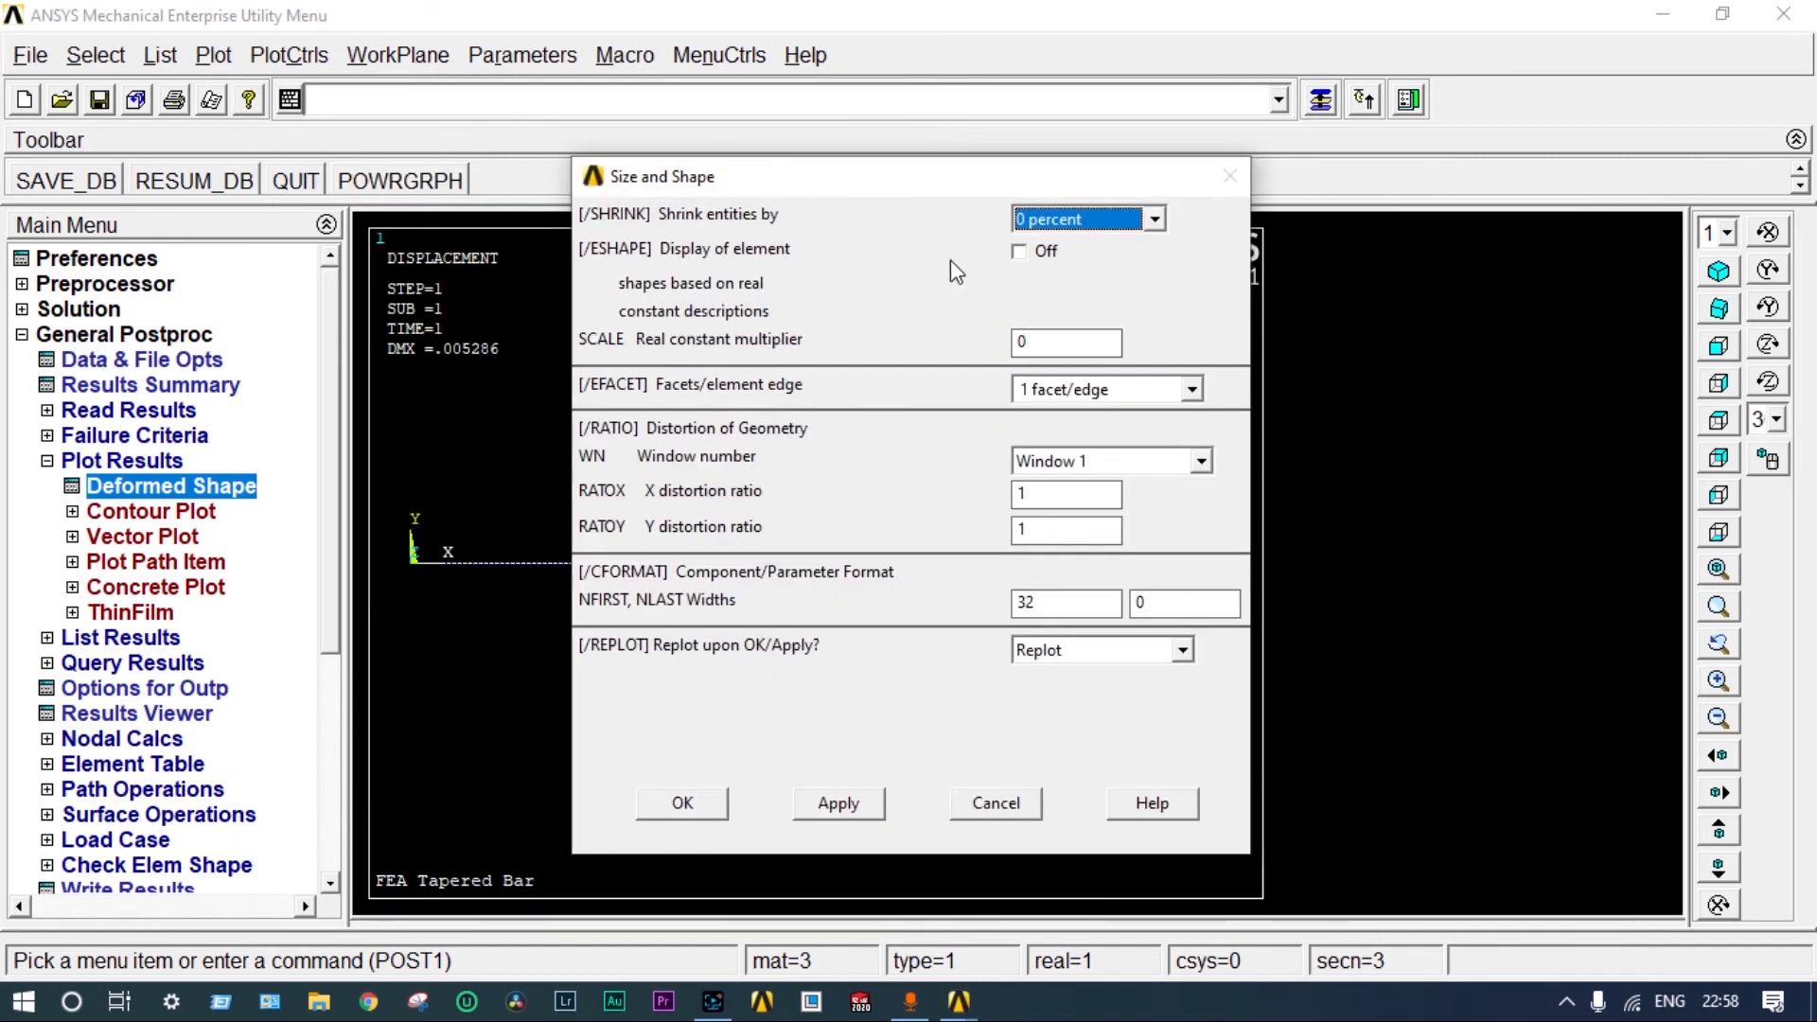
{"action": "left_click", "coordinate": [1018, 251]}
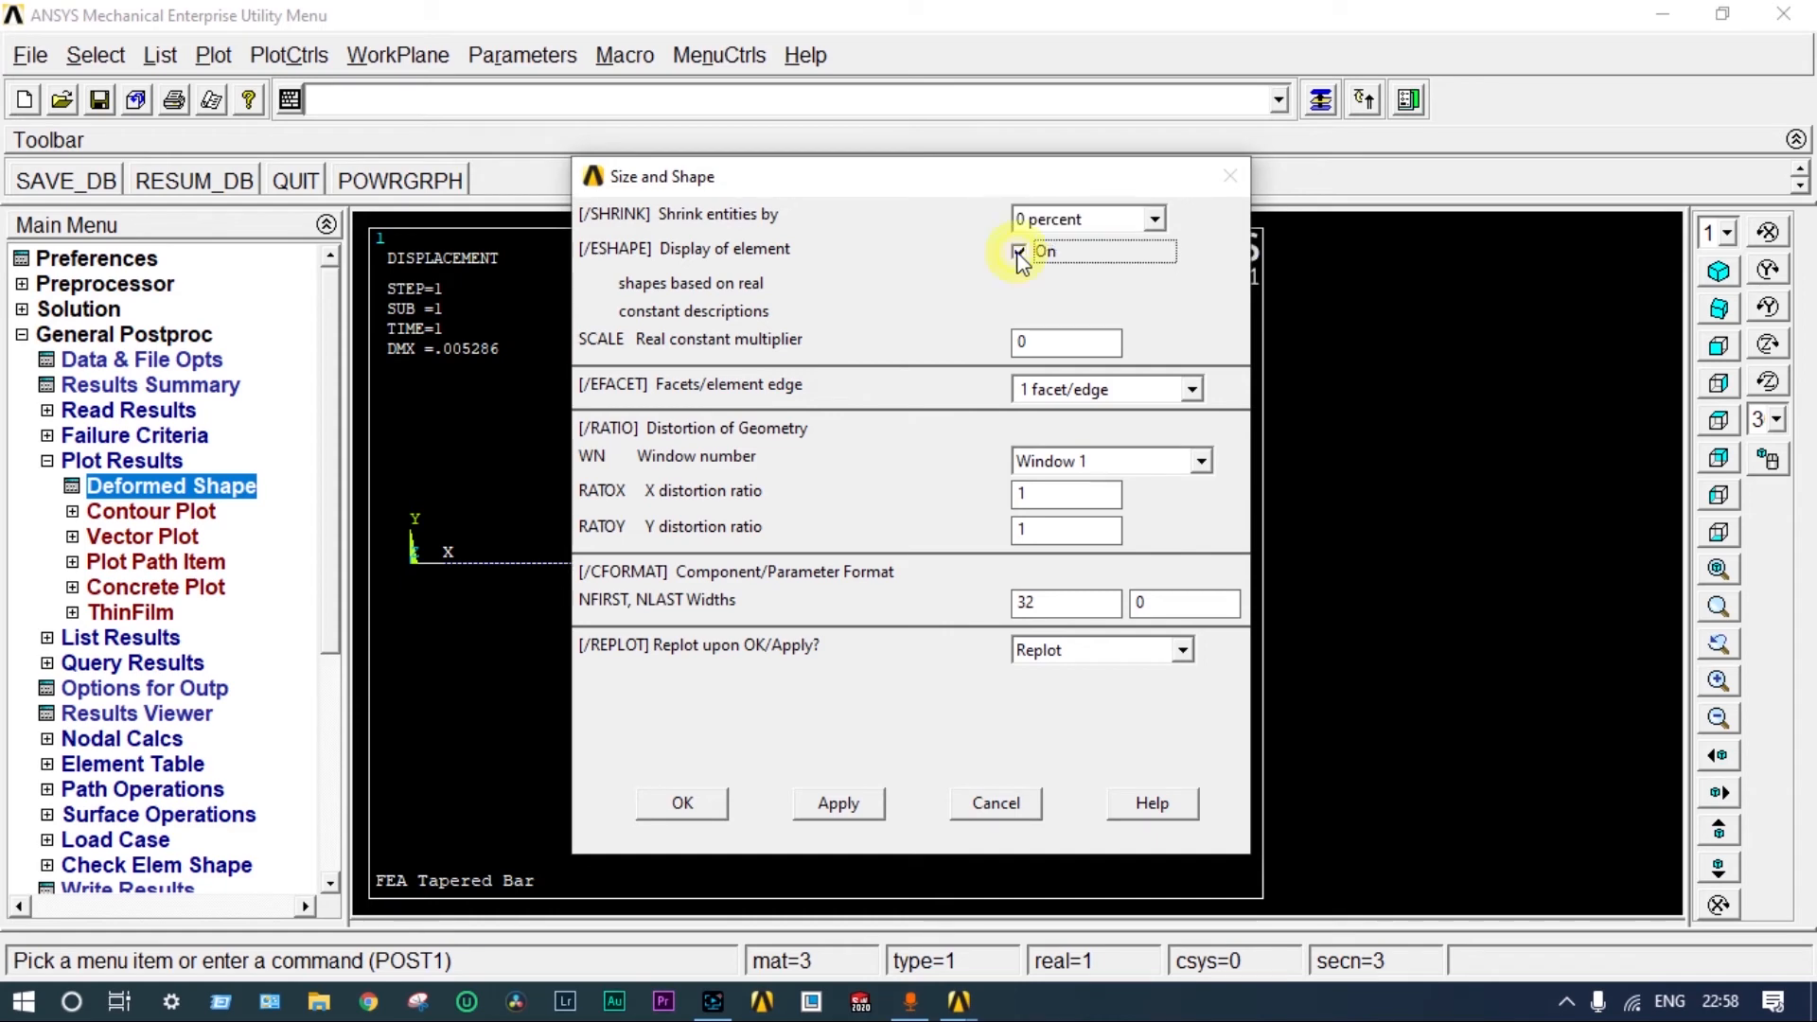
{"action": "left_click", "coordinate": [685, 803]}
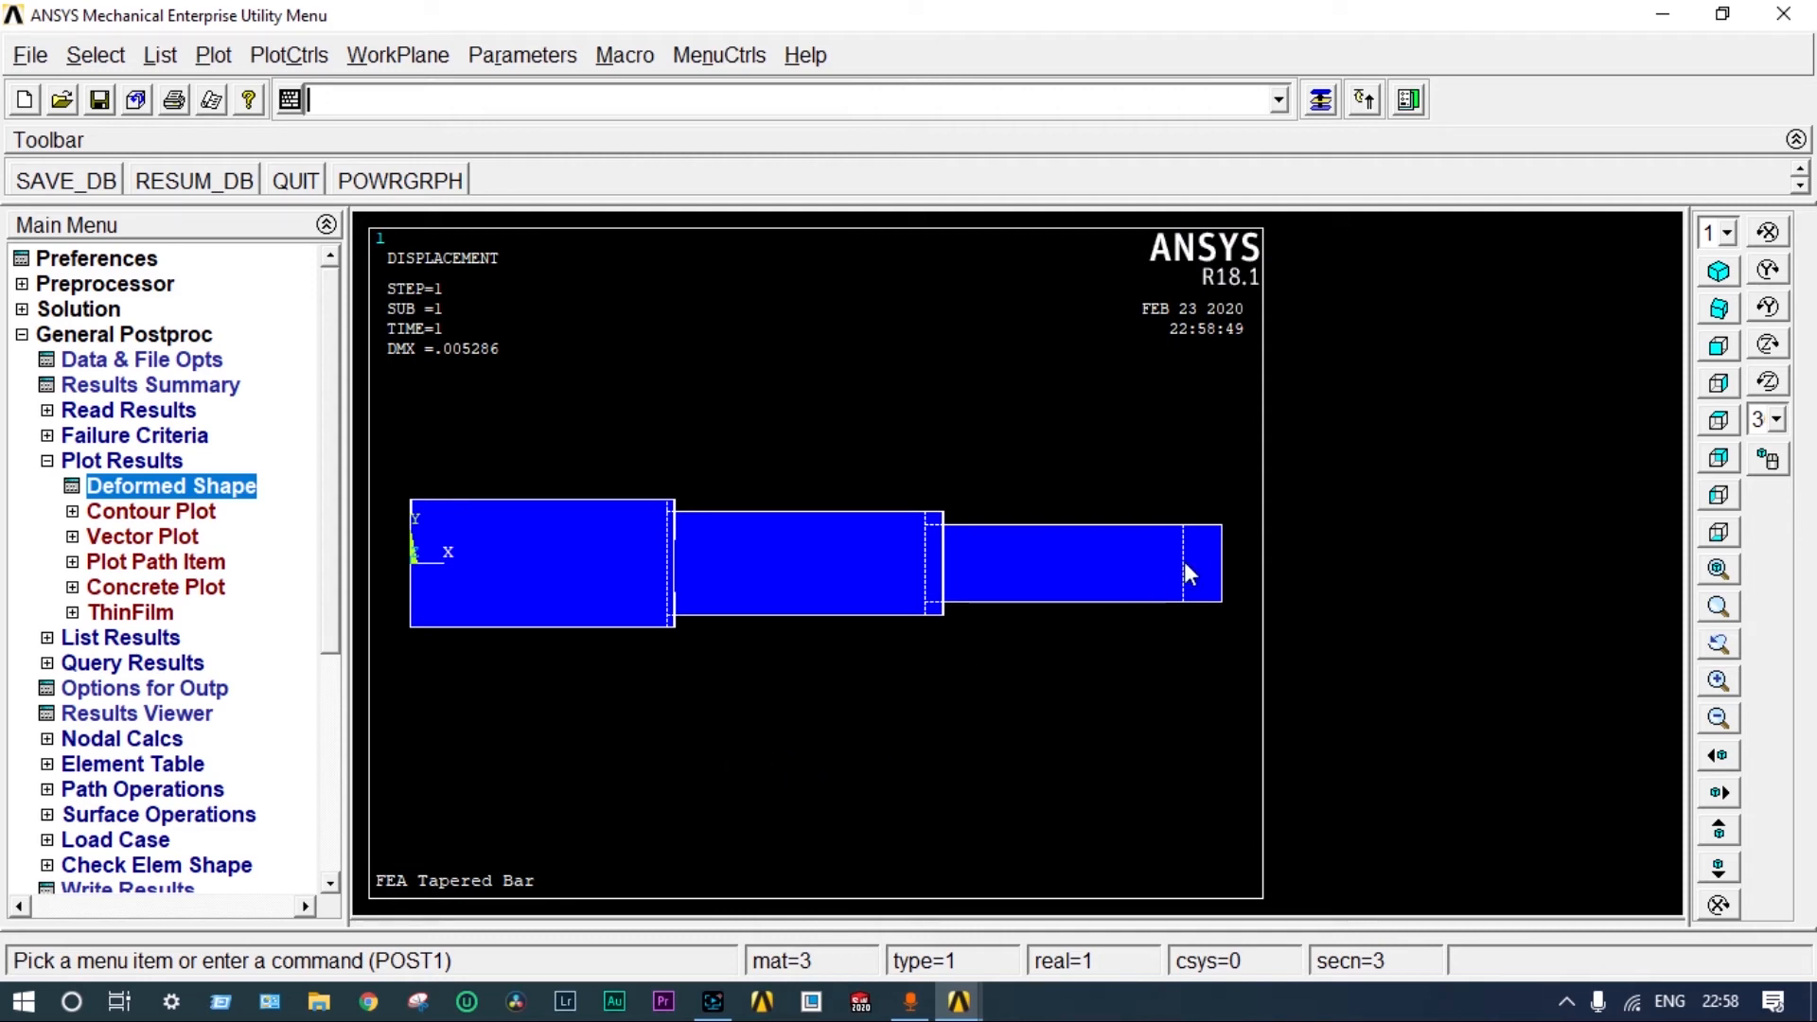
{"action": "left_click", "coordinate": [1718, 274]}
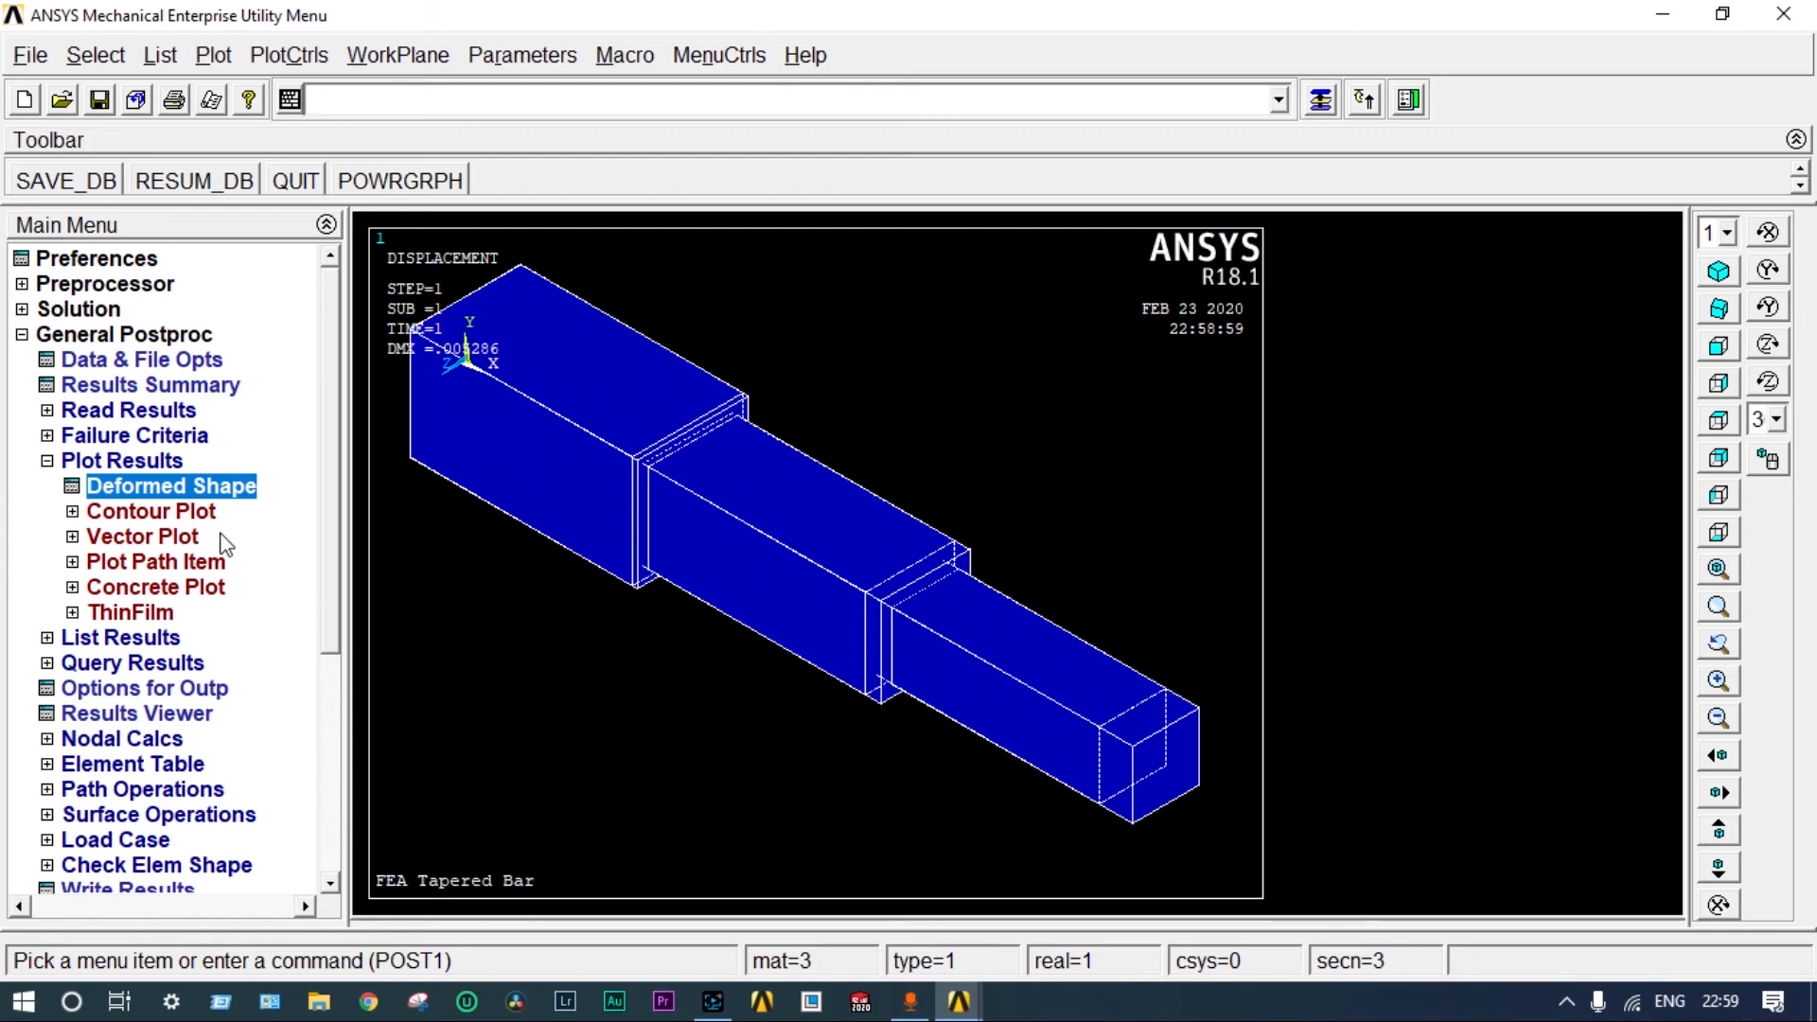
- Plot the nodal solution contour of the X-component of displacement with the deformed shape only
{"action": "left_click", "coordinate": [201, 512]}
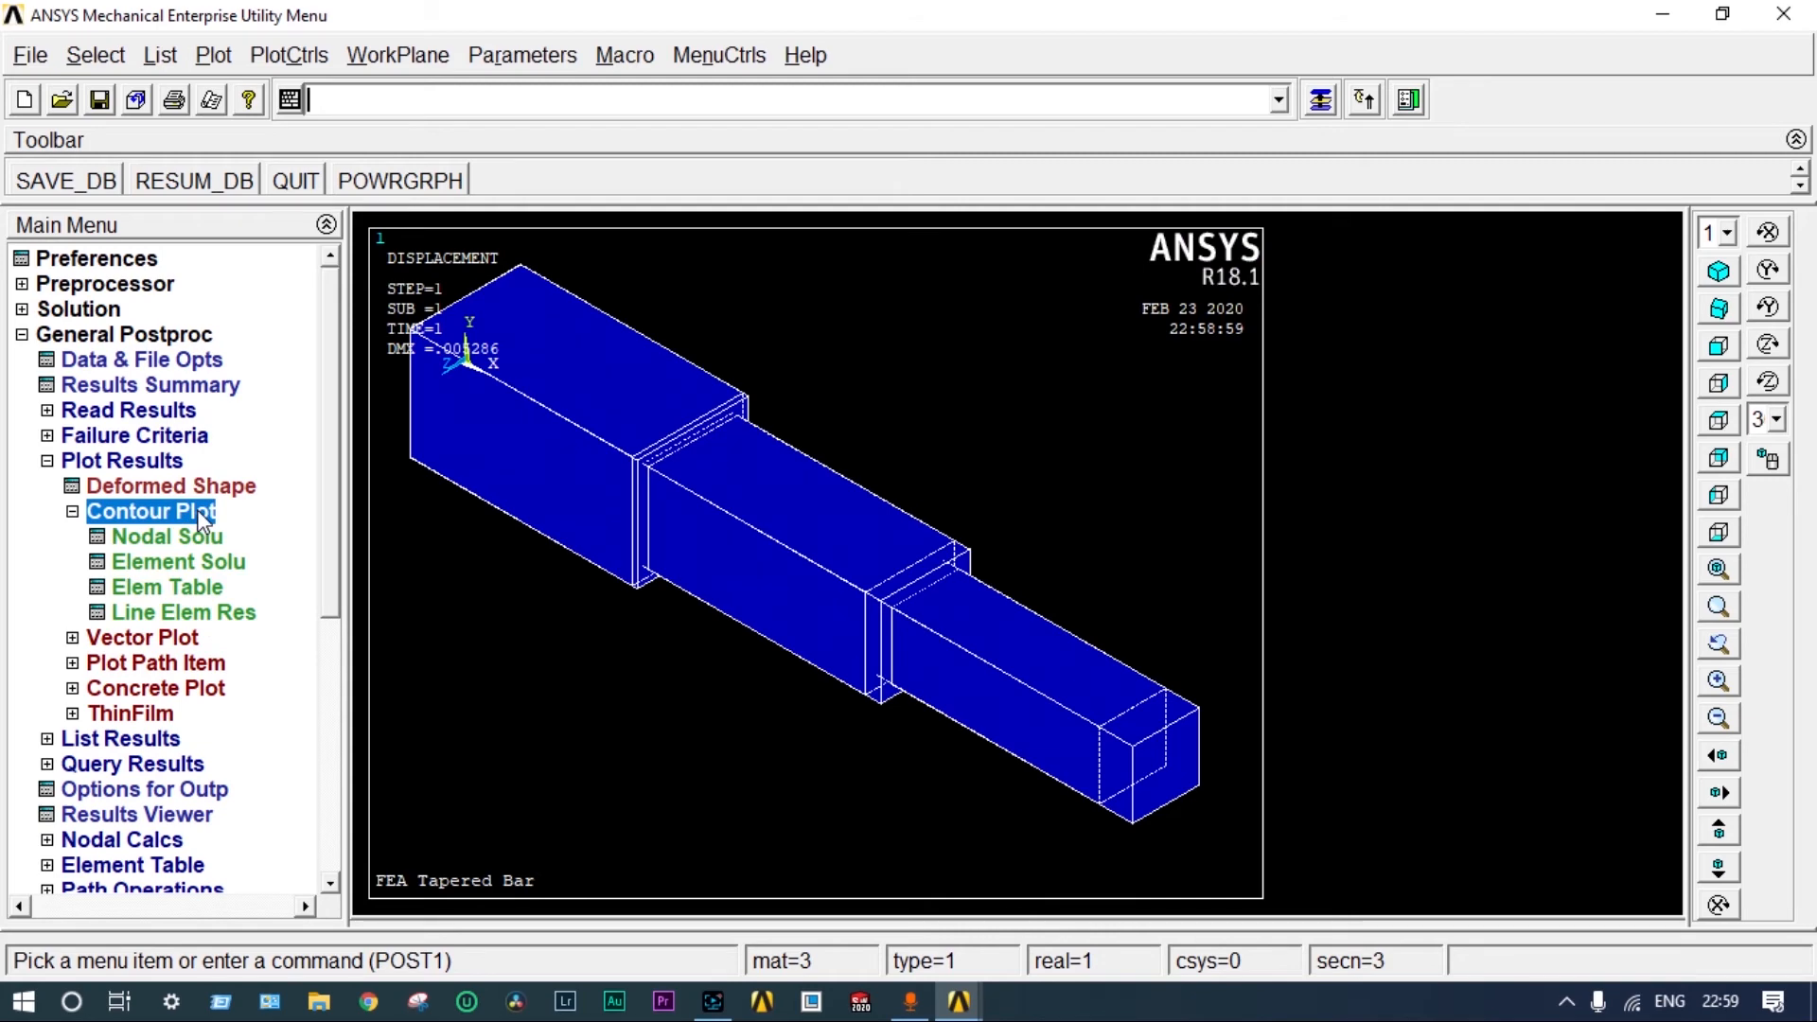
{"action": "left_click", "coordinate": [196, 534]}
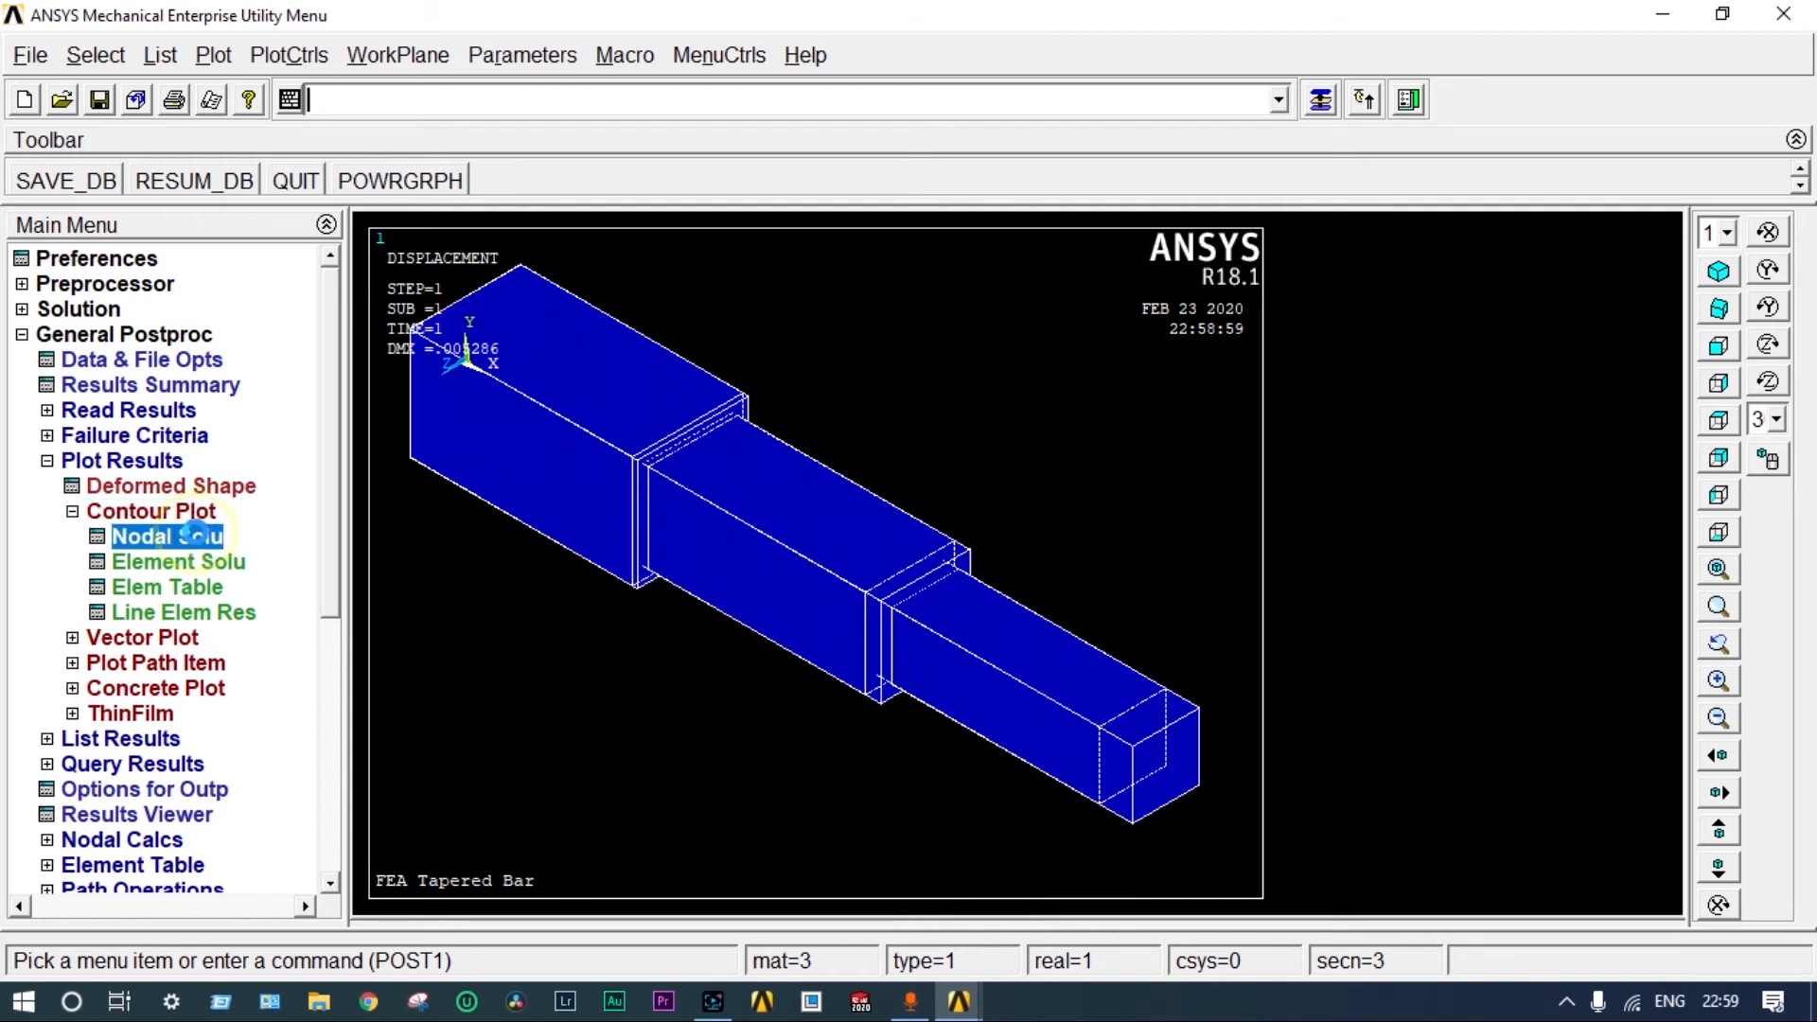
{"action": "double_click", "coordinate": [691, 212]}
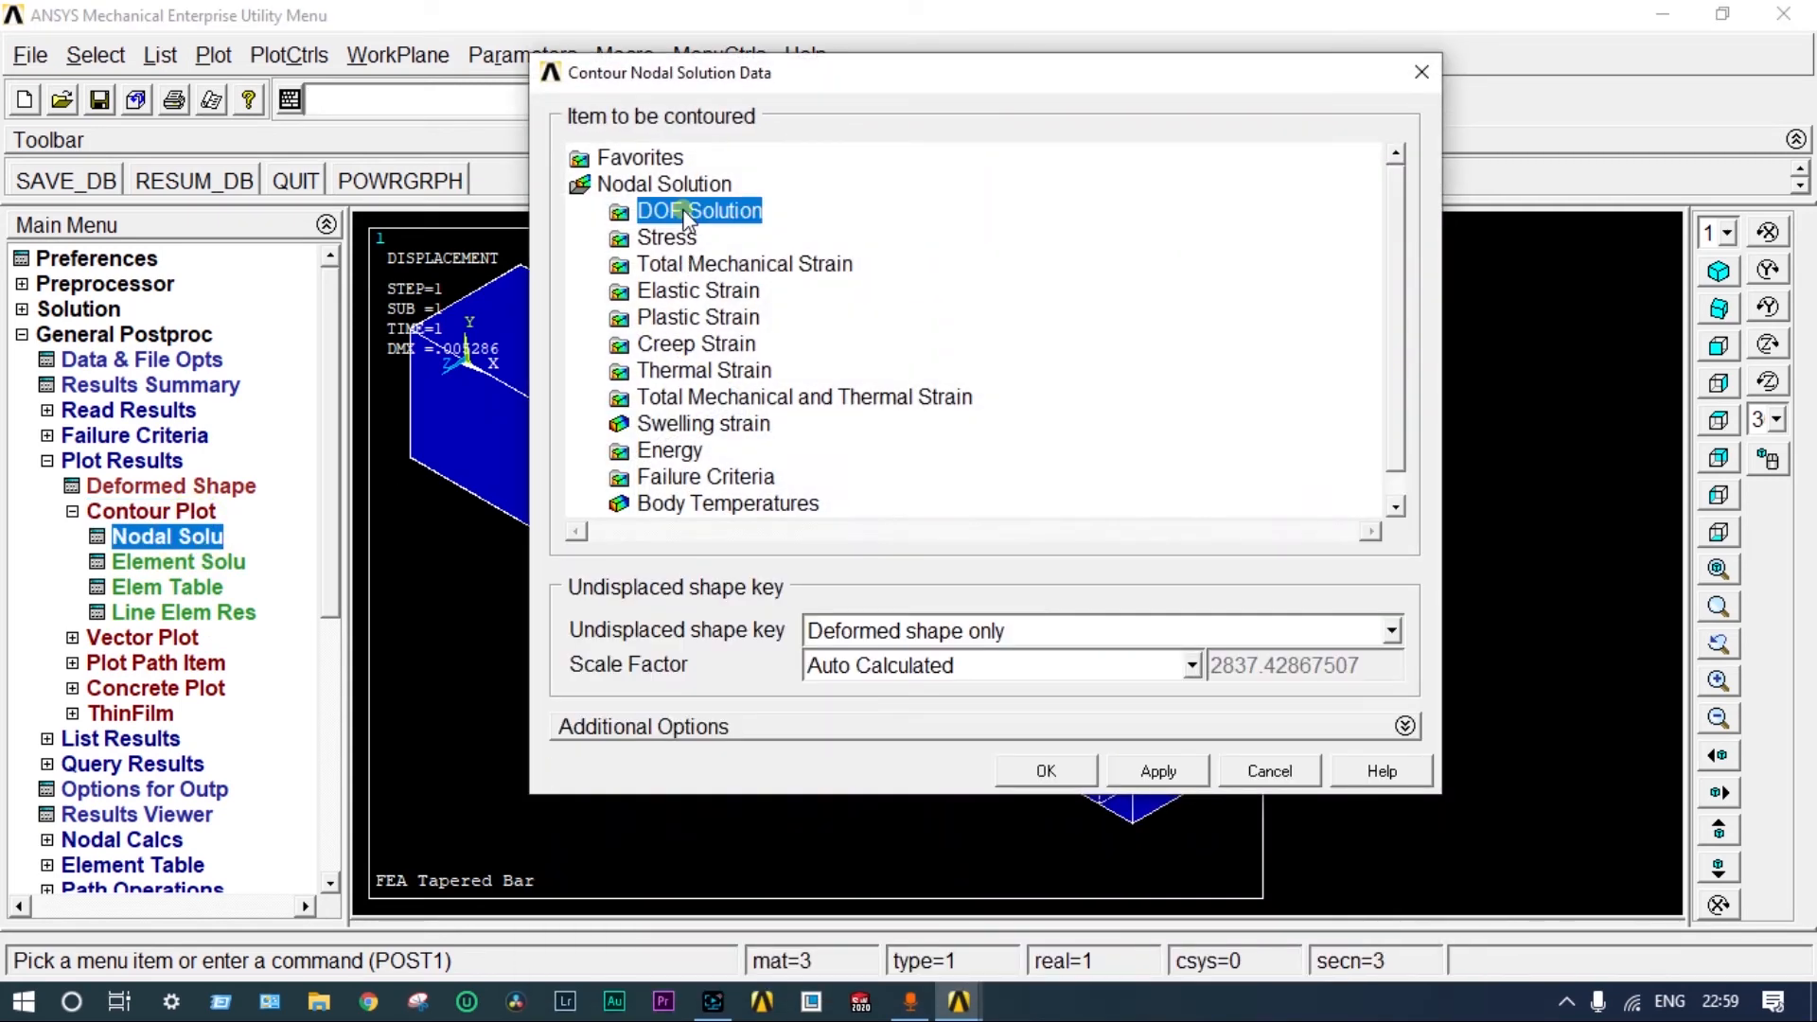
{"action": "left_click", "coordinate": [708, 239]}
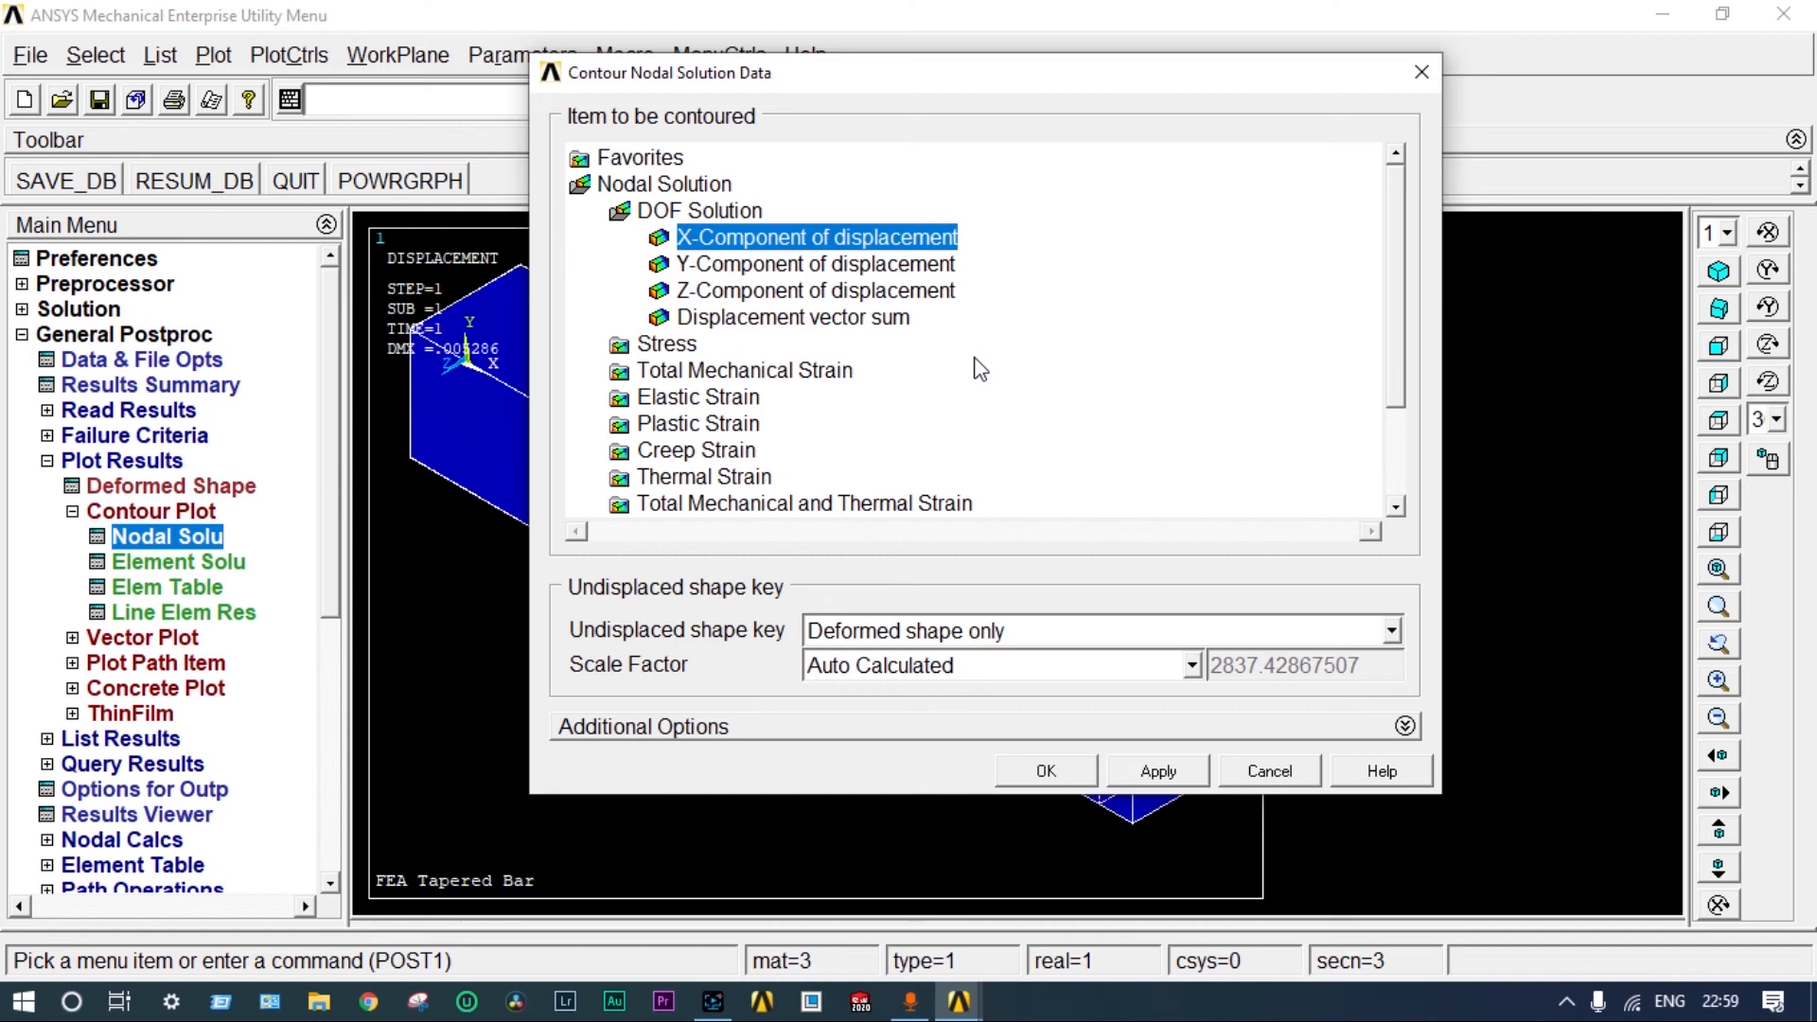
{"action": "left_click", "coordinate": [1045, 772]}
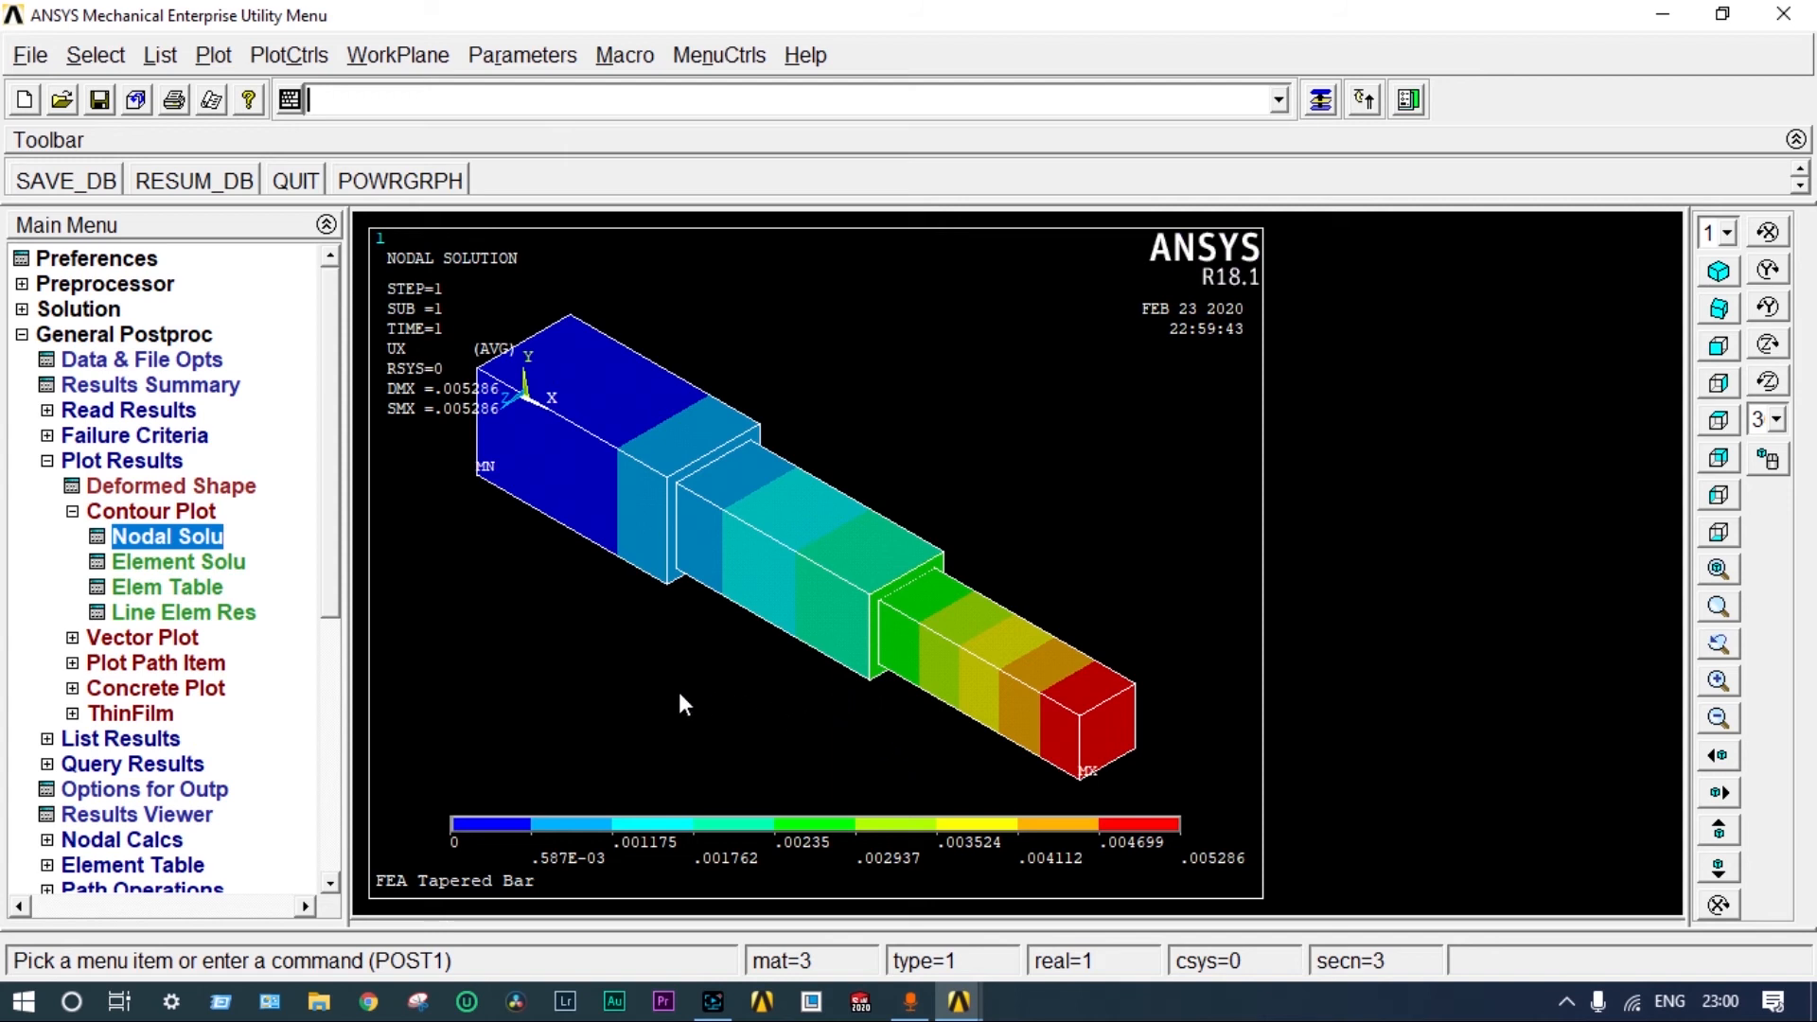
- Plot the element solution contour of von Mises stress on the bar with the deformed shape only
{"action": "left_click", "coordinate": [191, 564]}
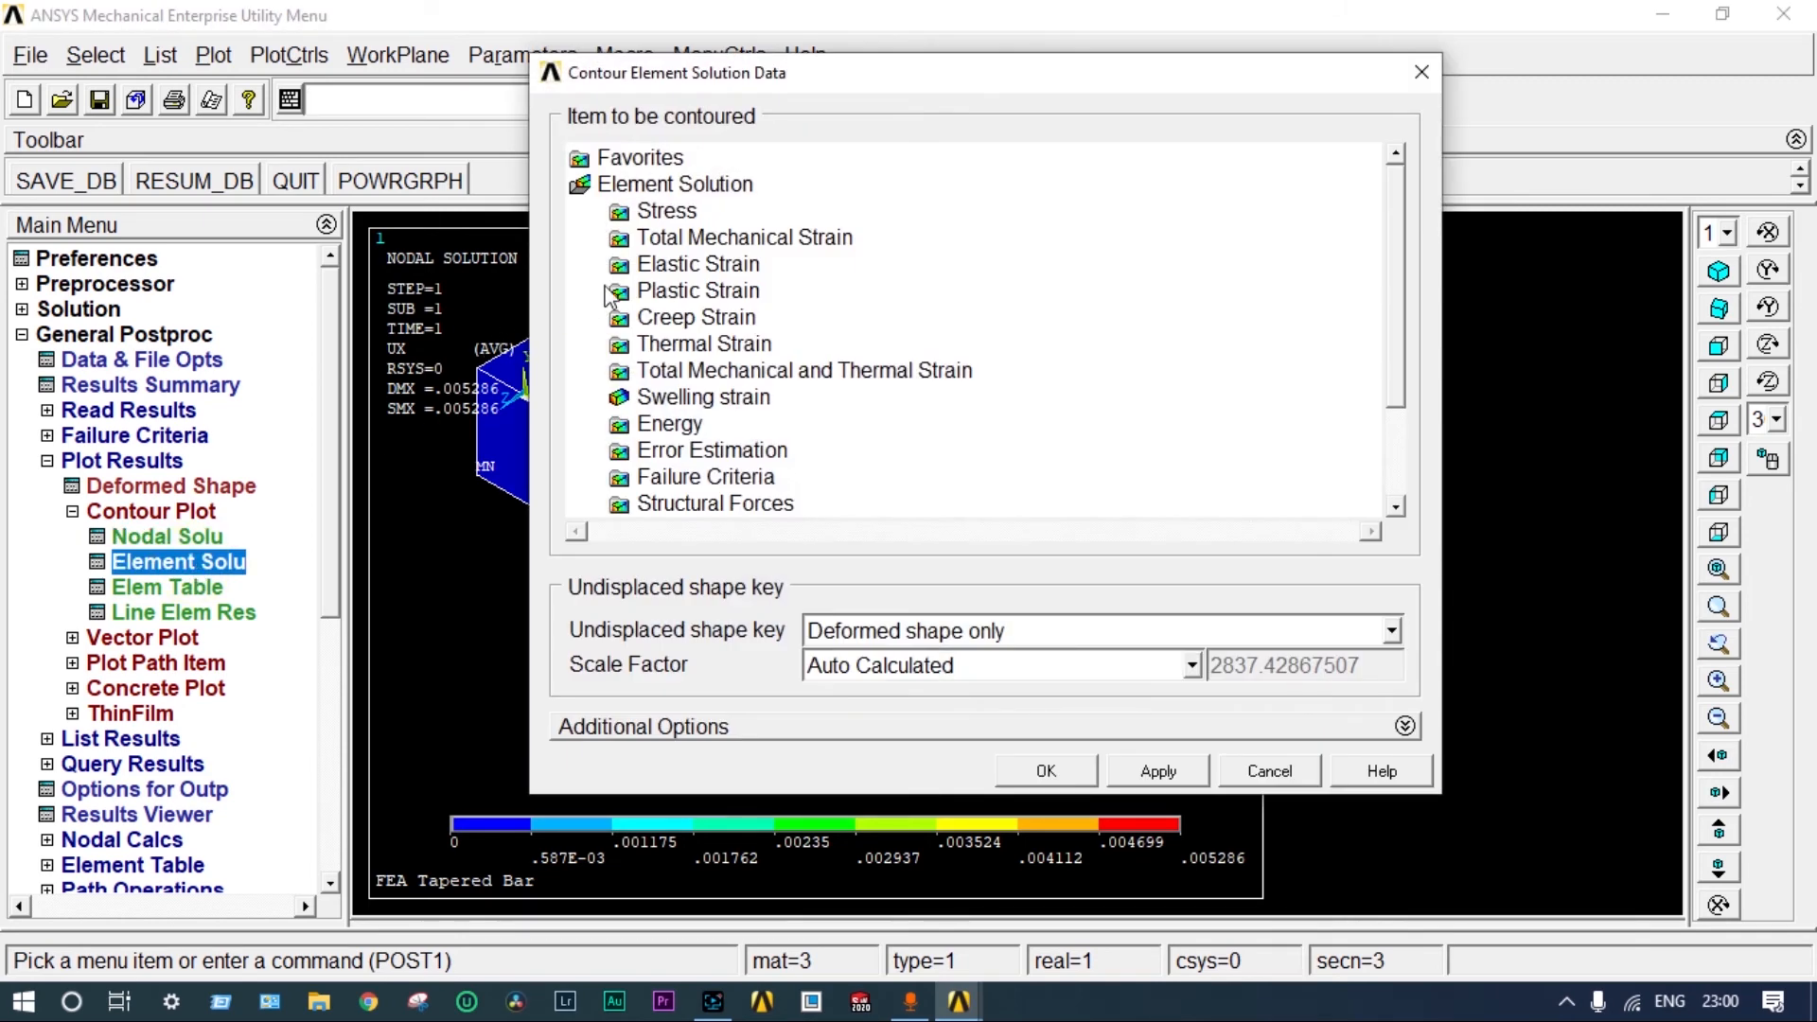
{"action": "left_click", "coordinate": [666, 211]}
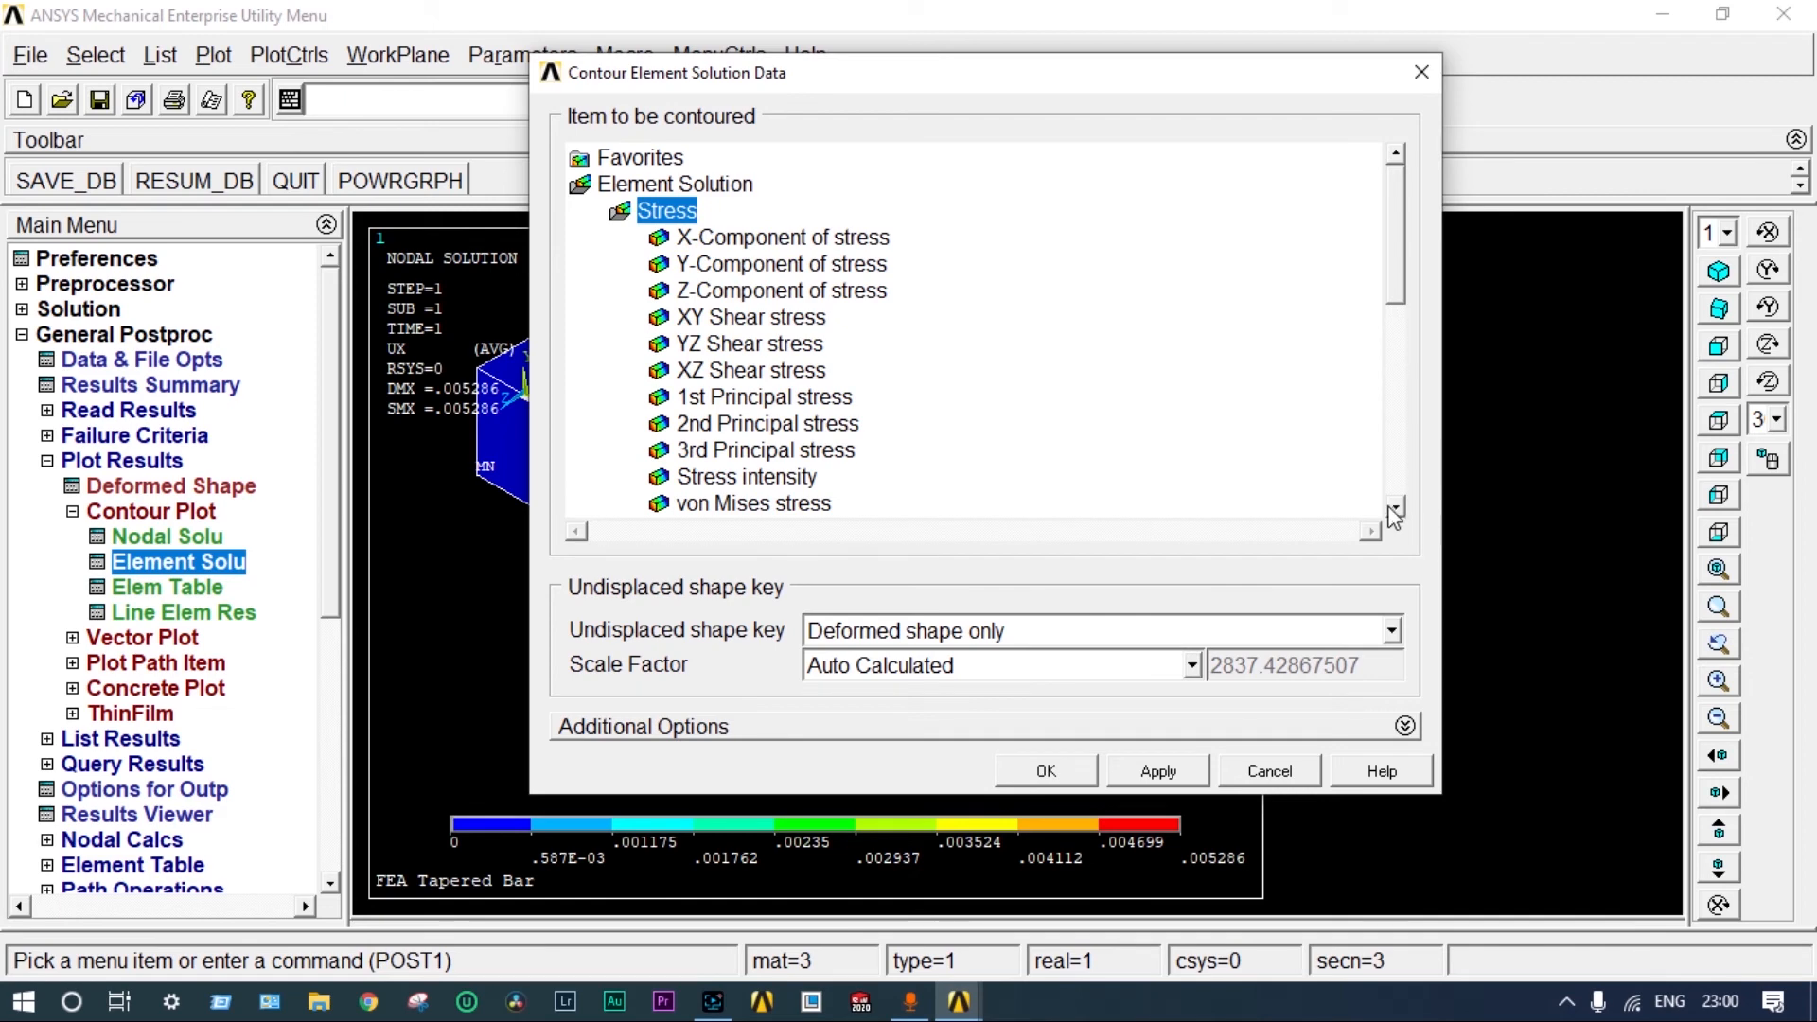
{"action": "left_click", "coordinate": [1395, 505]}
{"action": "left_click", "coordinate": [790, 476]}
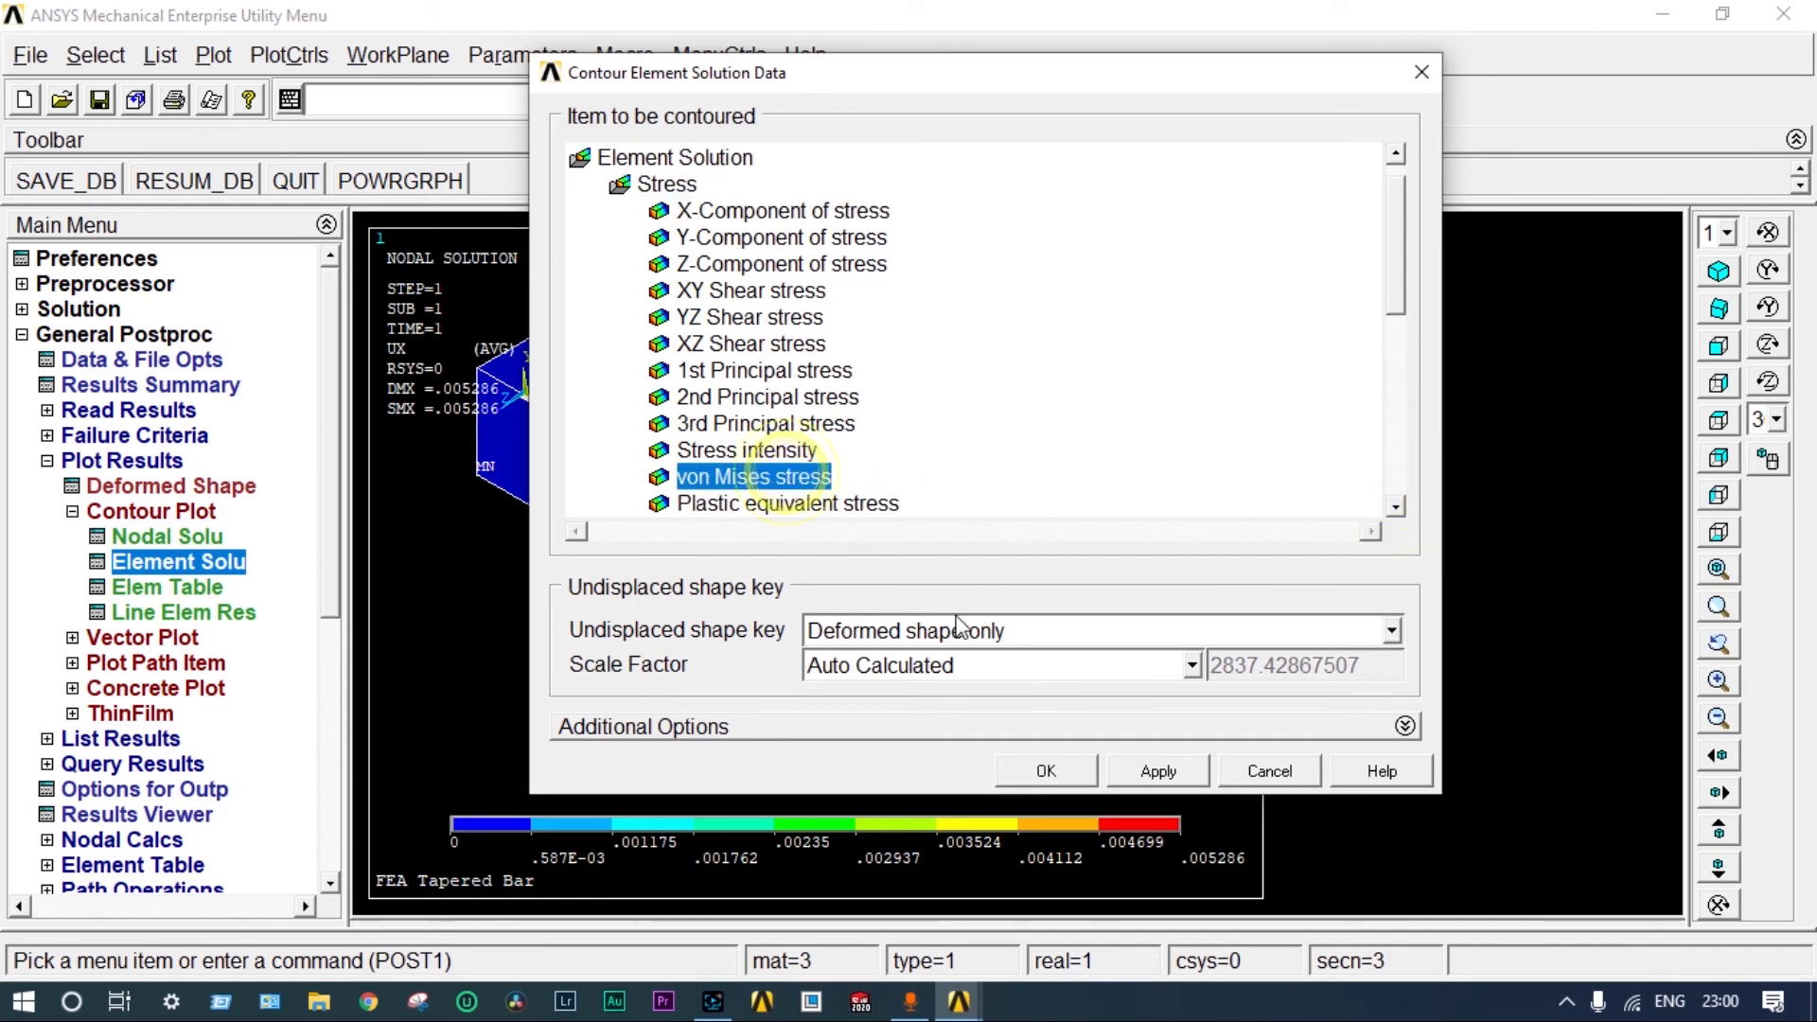
{"action": "left_click", "coordinate": [1048, 771]}
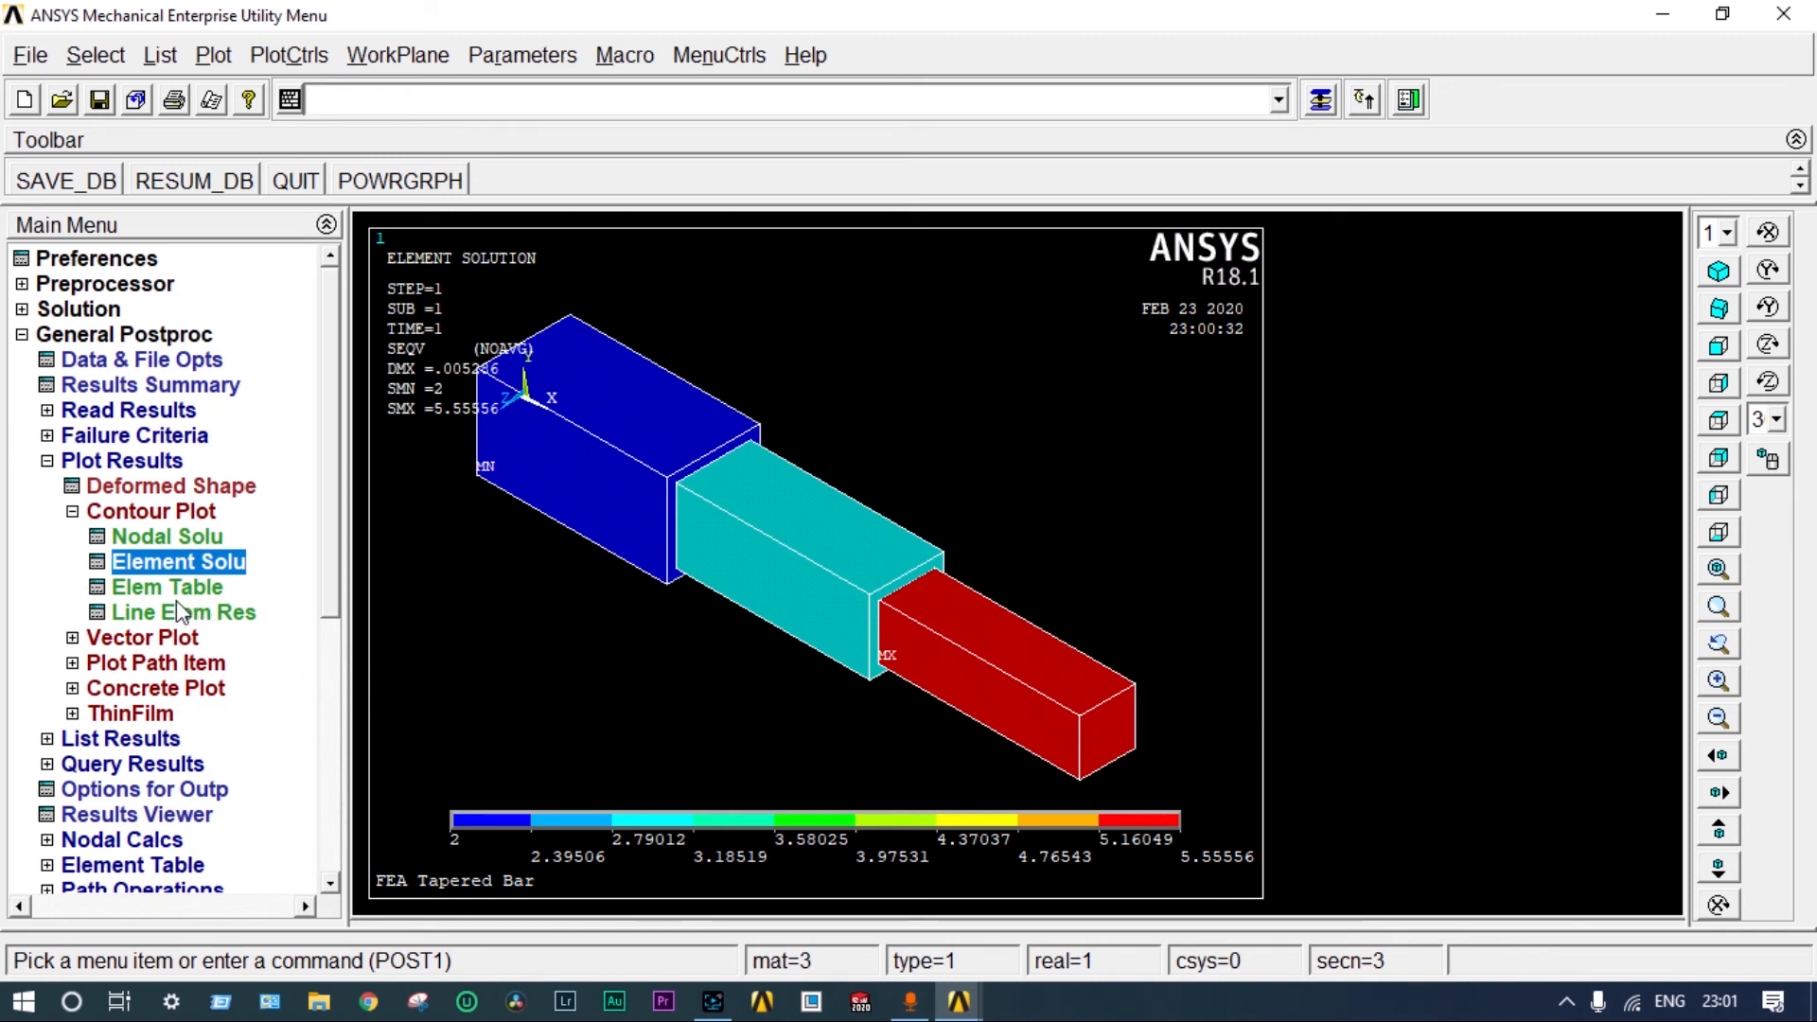
- List the nodal solution for the X-component of displacement, review the values per node and close the listing
{"action": "left_click", "coordinate": [73, 511]}
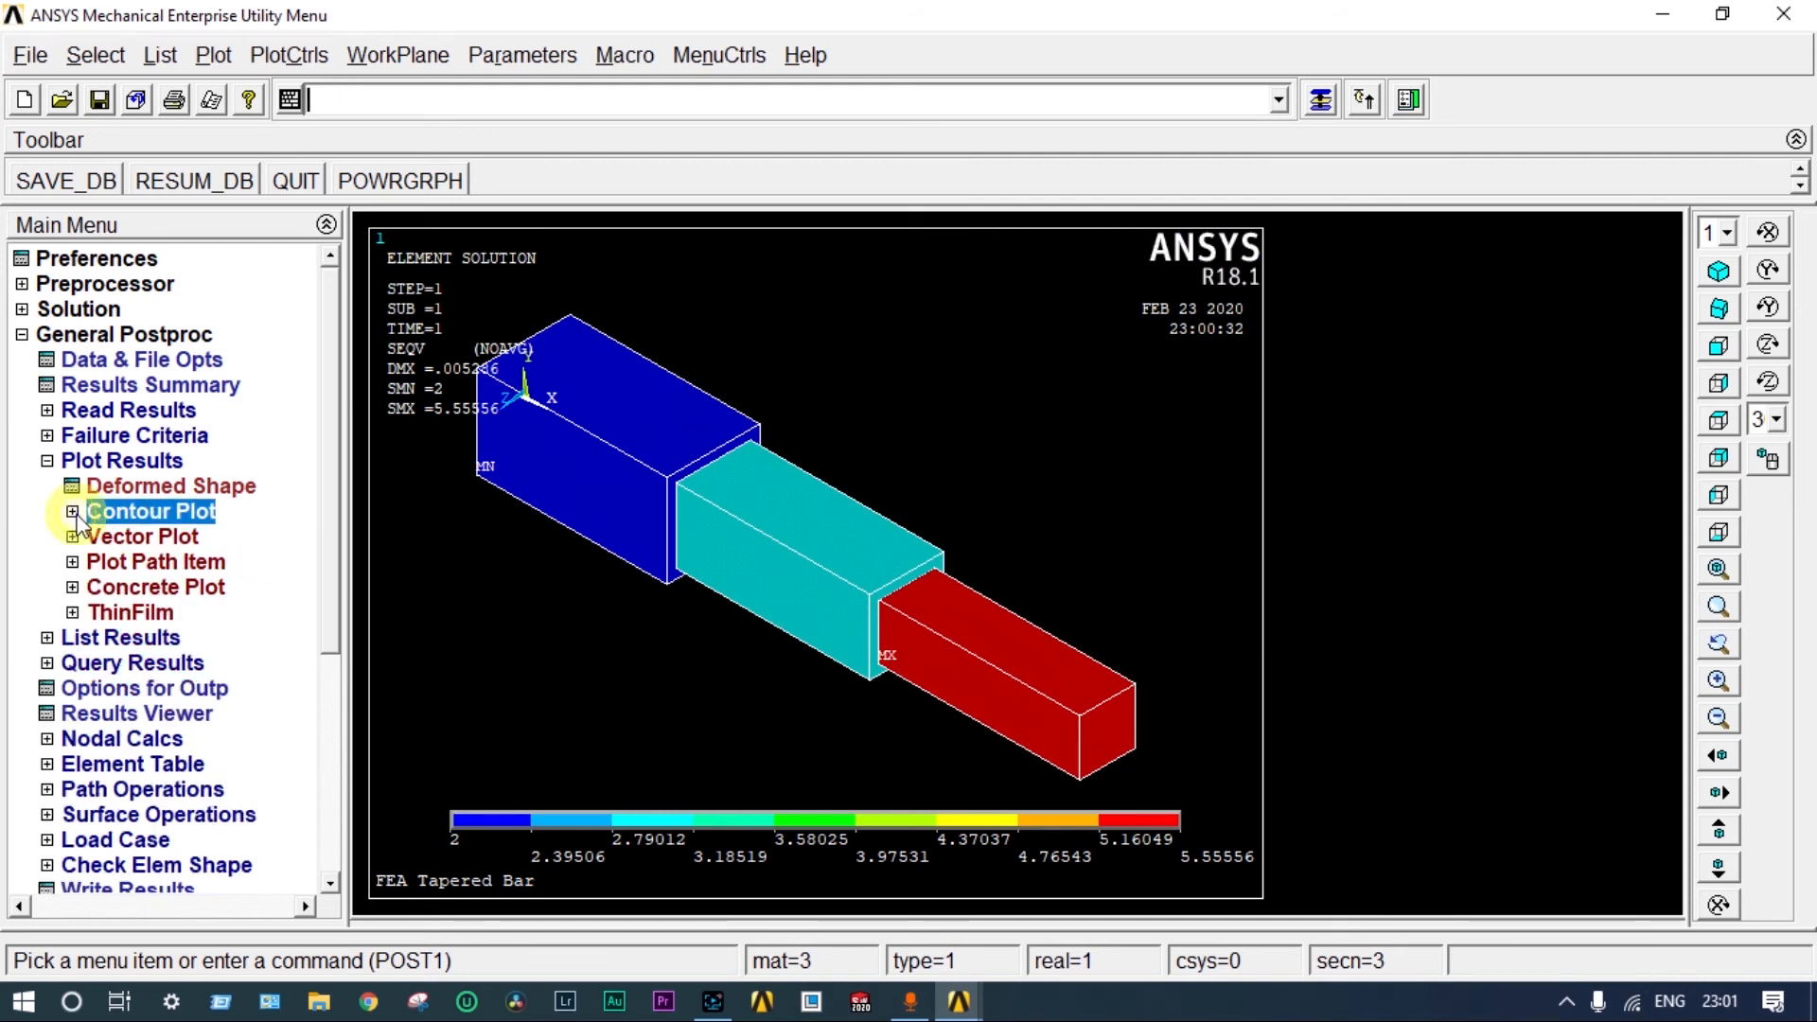
{"action": "left_click", "coordinate": [121, 639]}
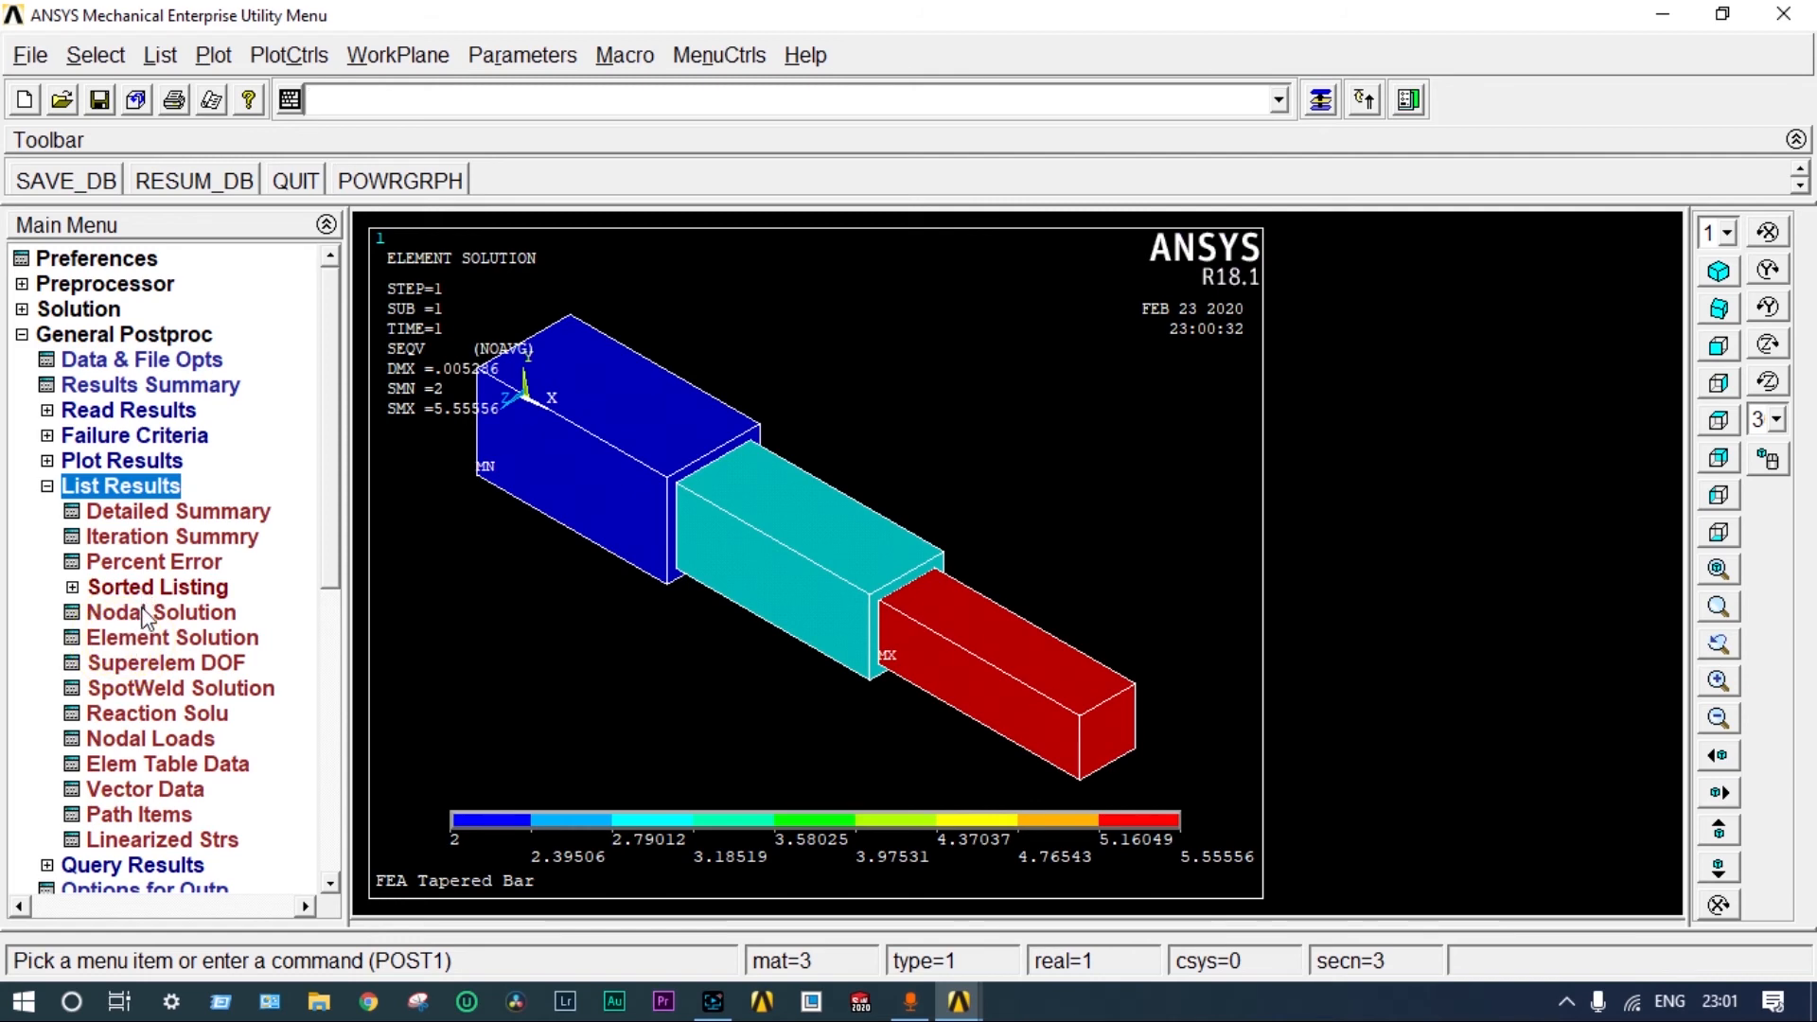
{"action": "left_click", "coordinate": [144, 610]}
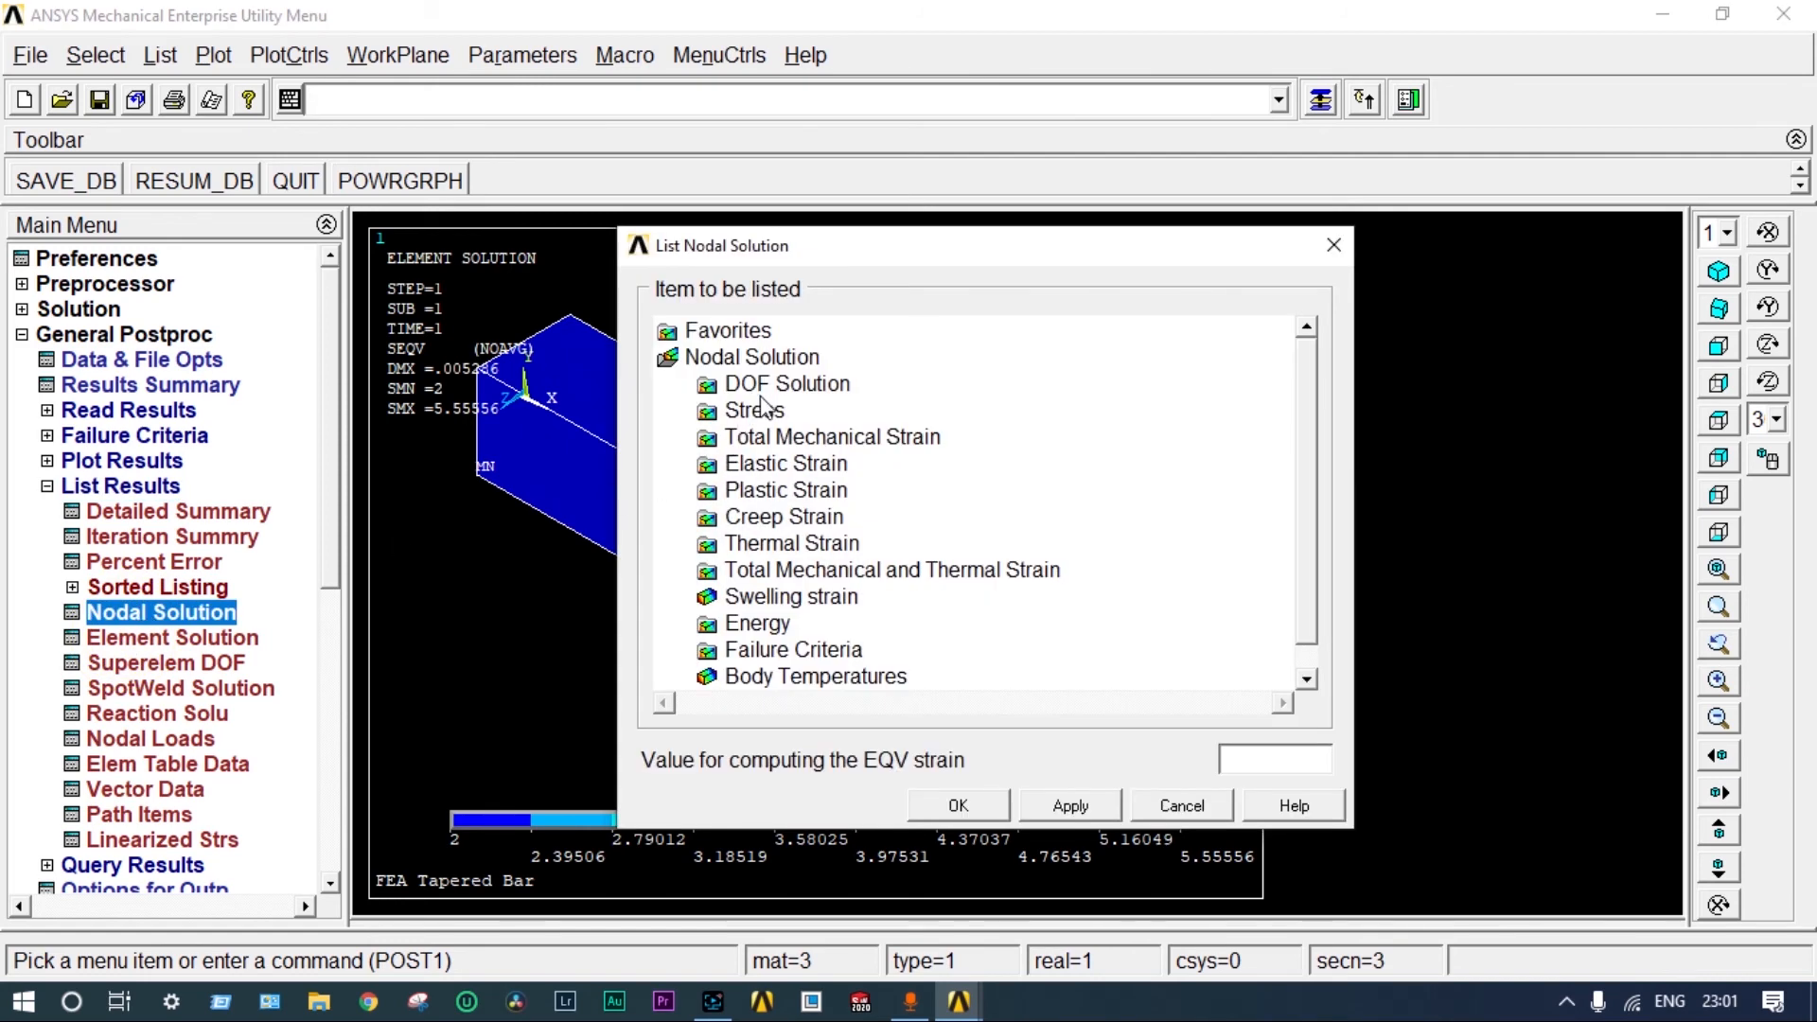
{"action": "double_click", "coordinate": [785, 383]}
{"action": "left_click", "coordinate": [800, 411]}
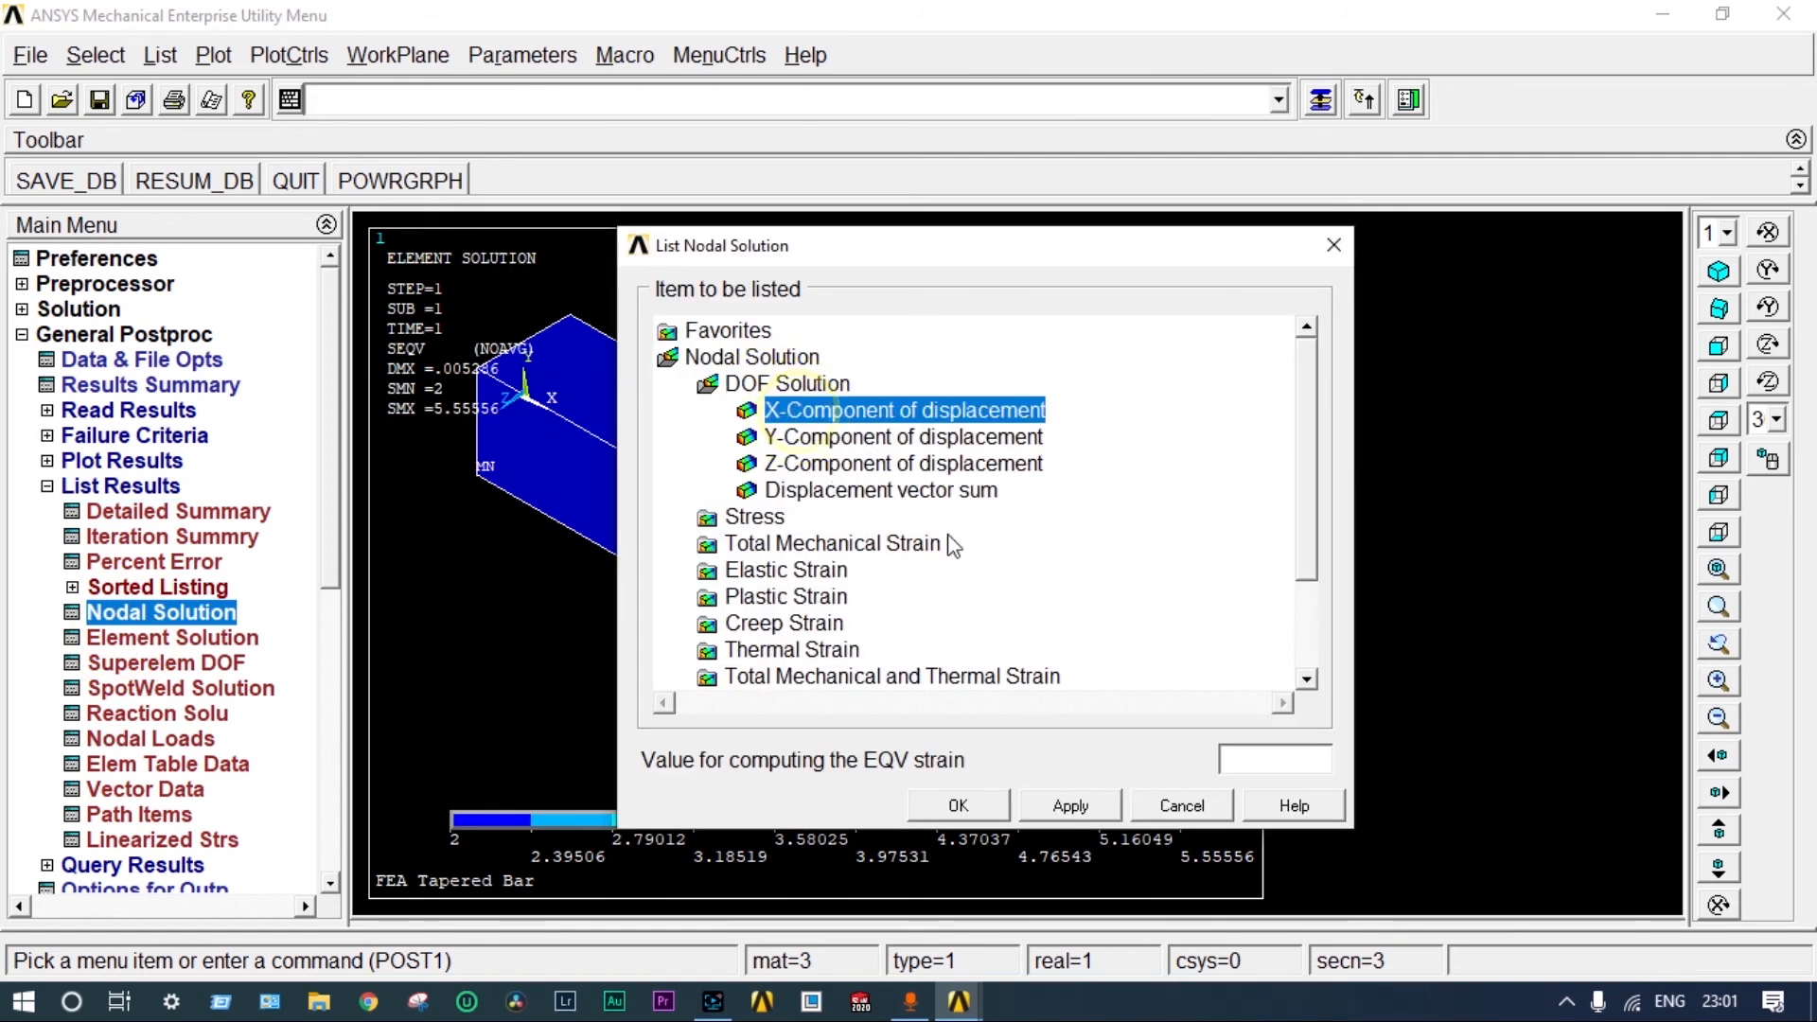
{"action": "left_click", "coordinate": [963, 805]}
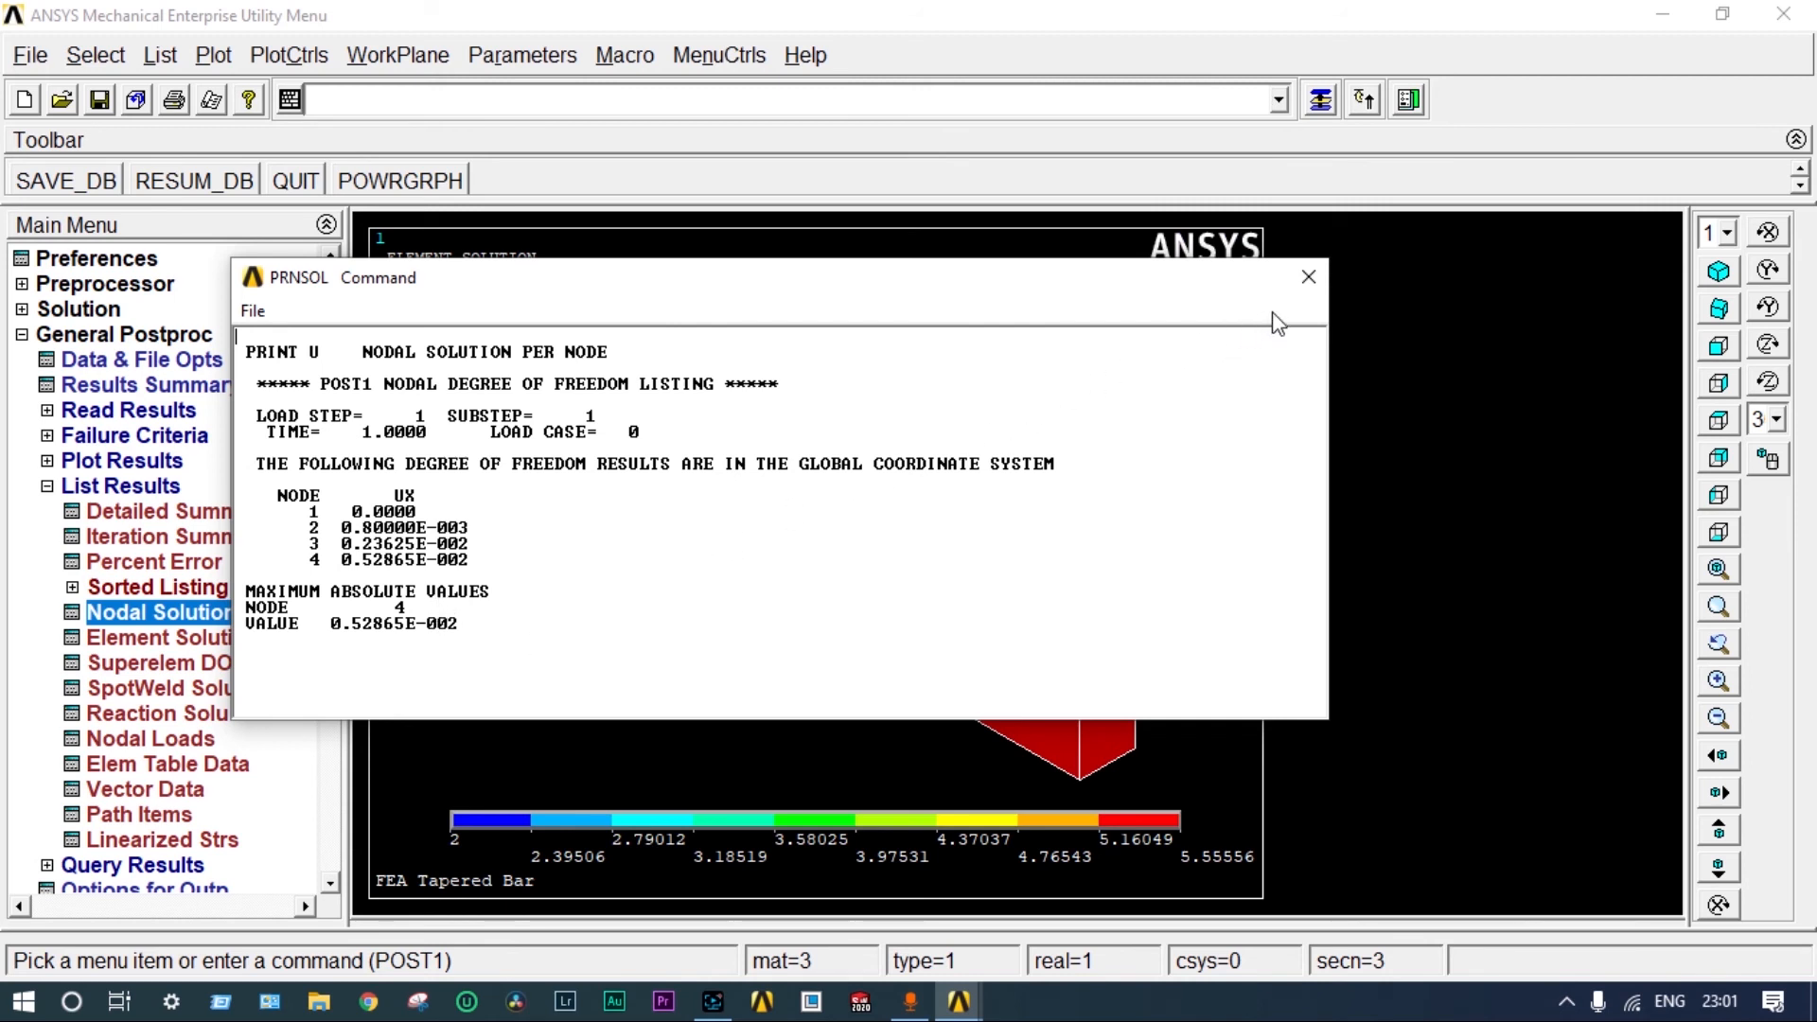
{"action": "left_click", "coordinate": [1308, 277]}
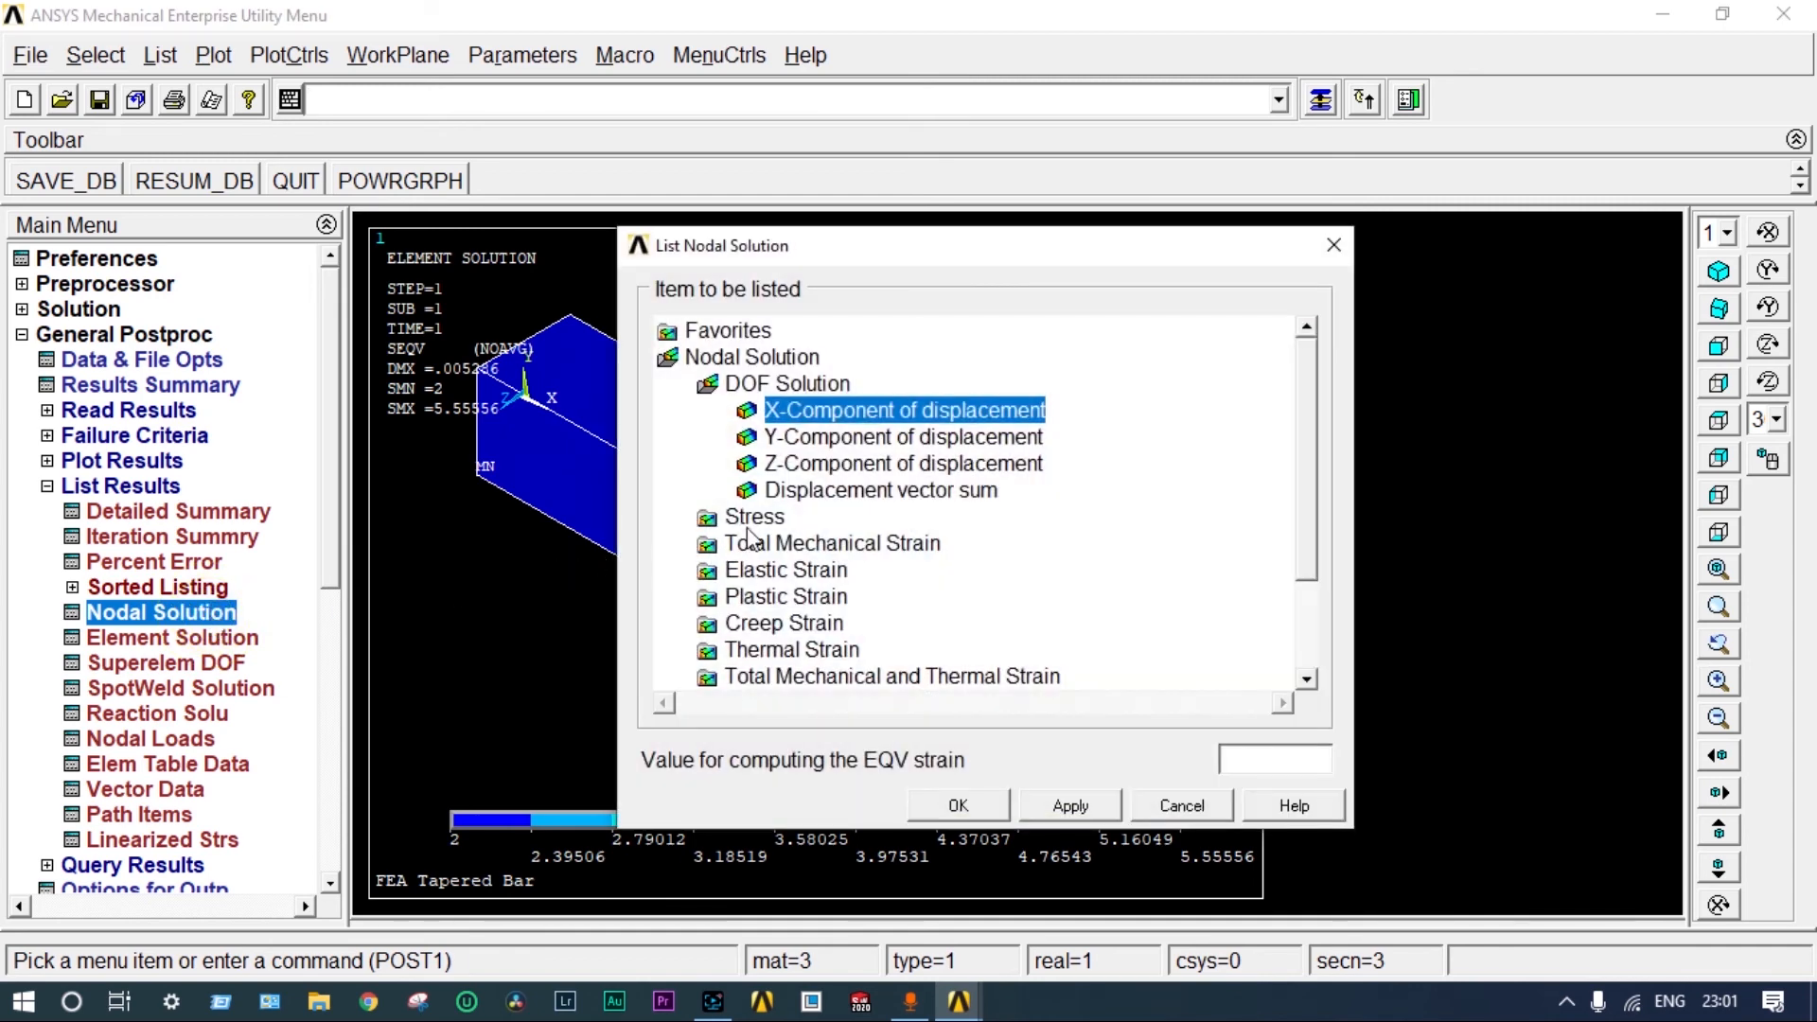
- List the nodal solution for von Mises stress, review the values per node and close the listing
{"action": "double_click", "coordinate": [757, 519]}
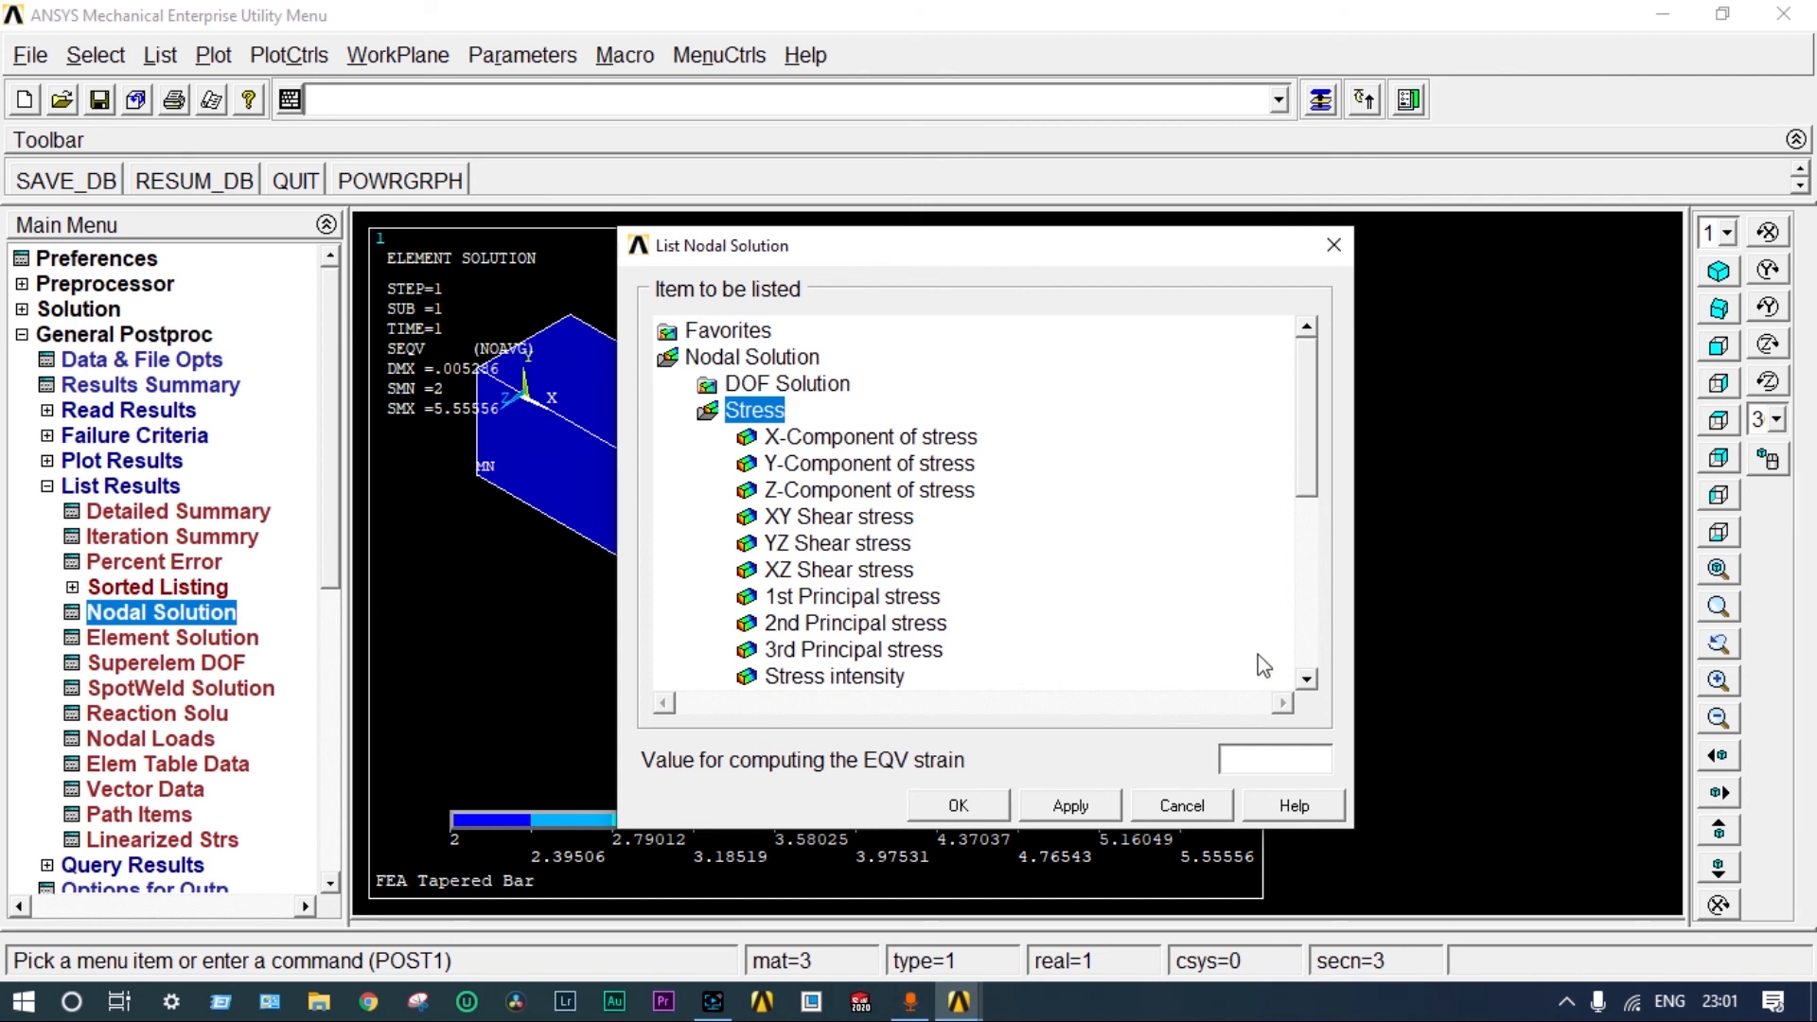
{"action": "left_click", "coordinate": [1306, 678]}
{"action": "left_click", "coordinate": [1306, 679]}
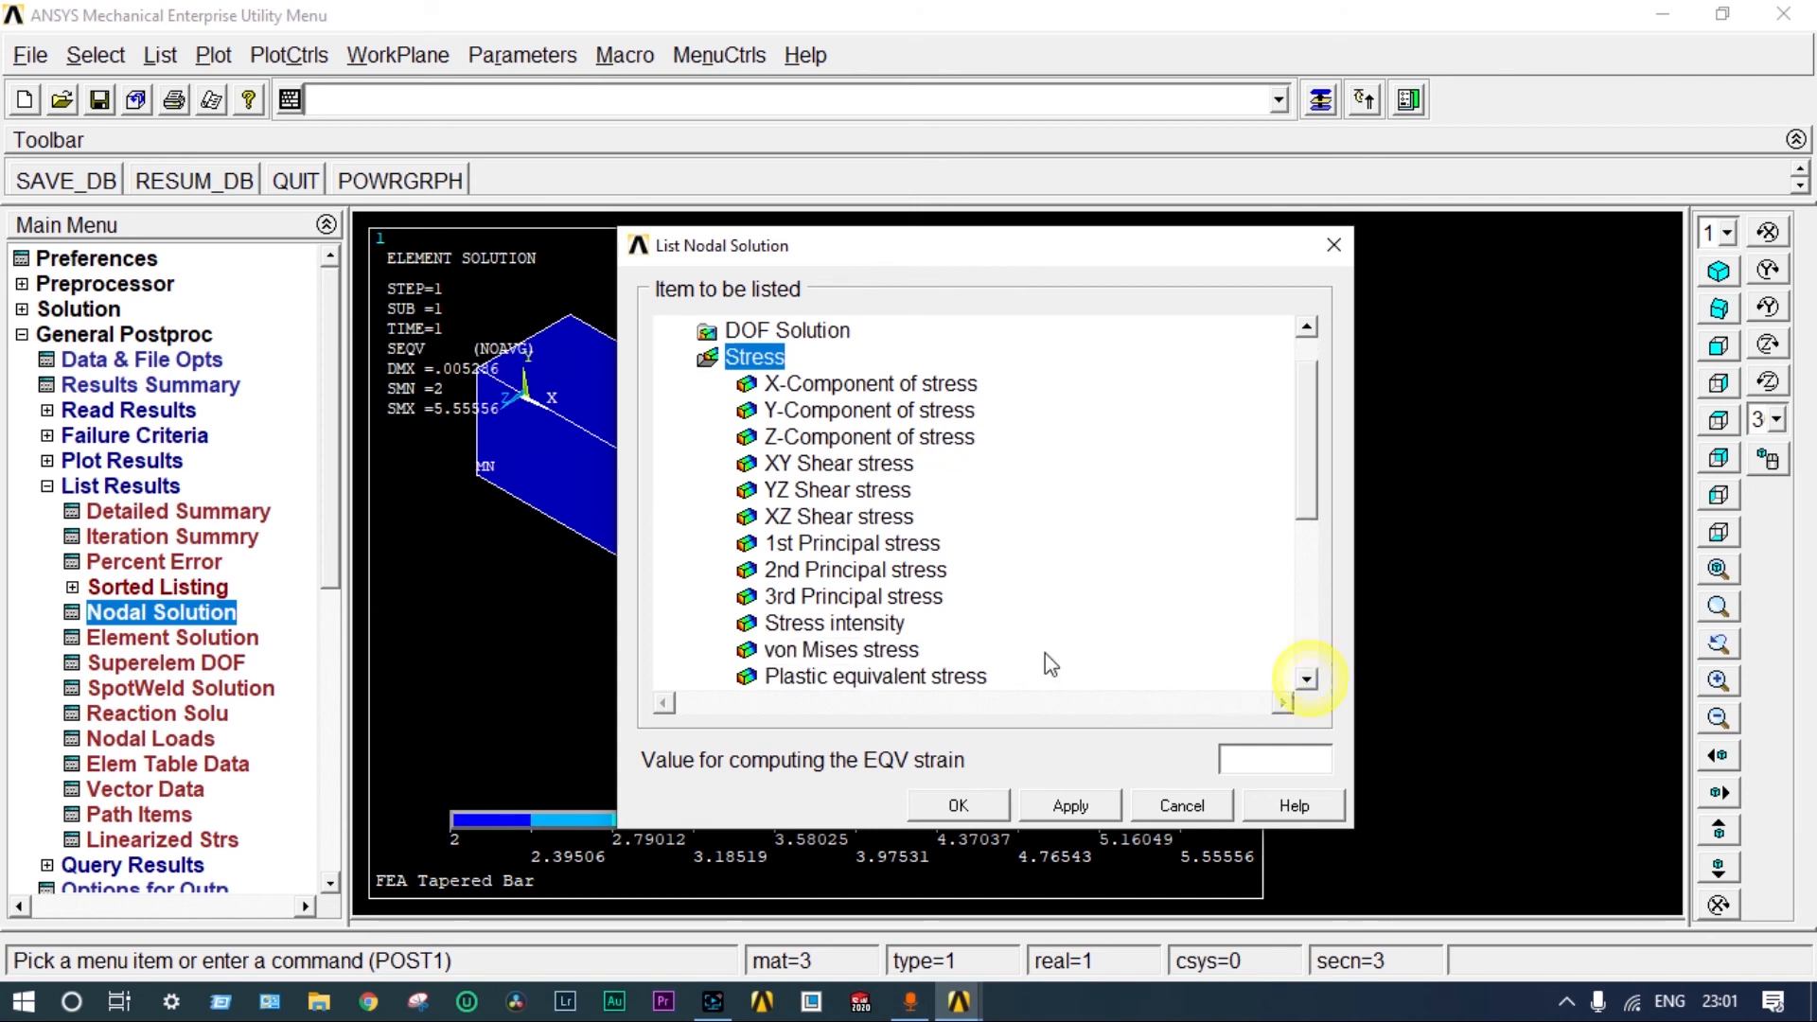
{"action": "left_click", "coordinate": [856, 650]}
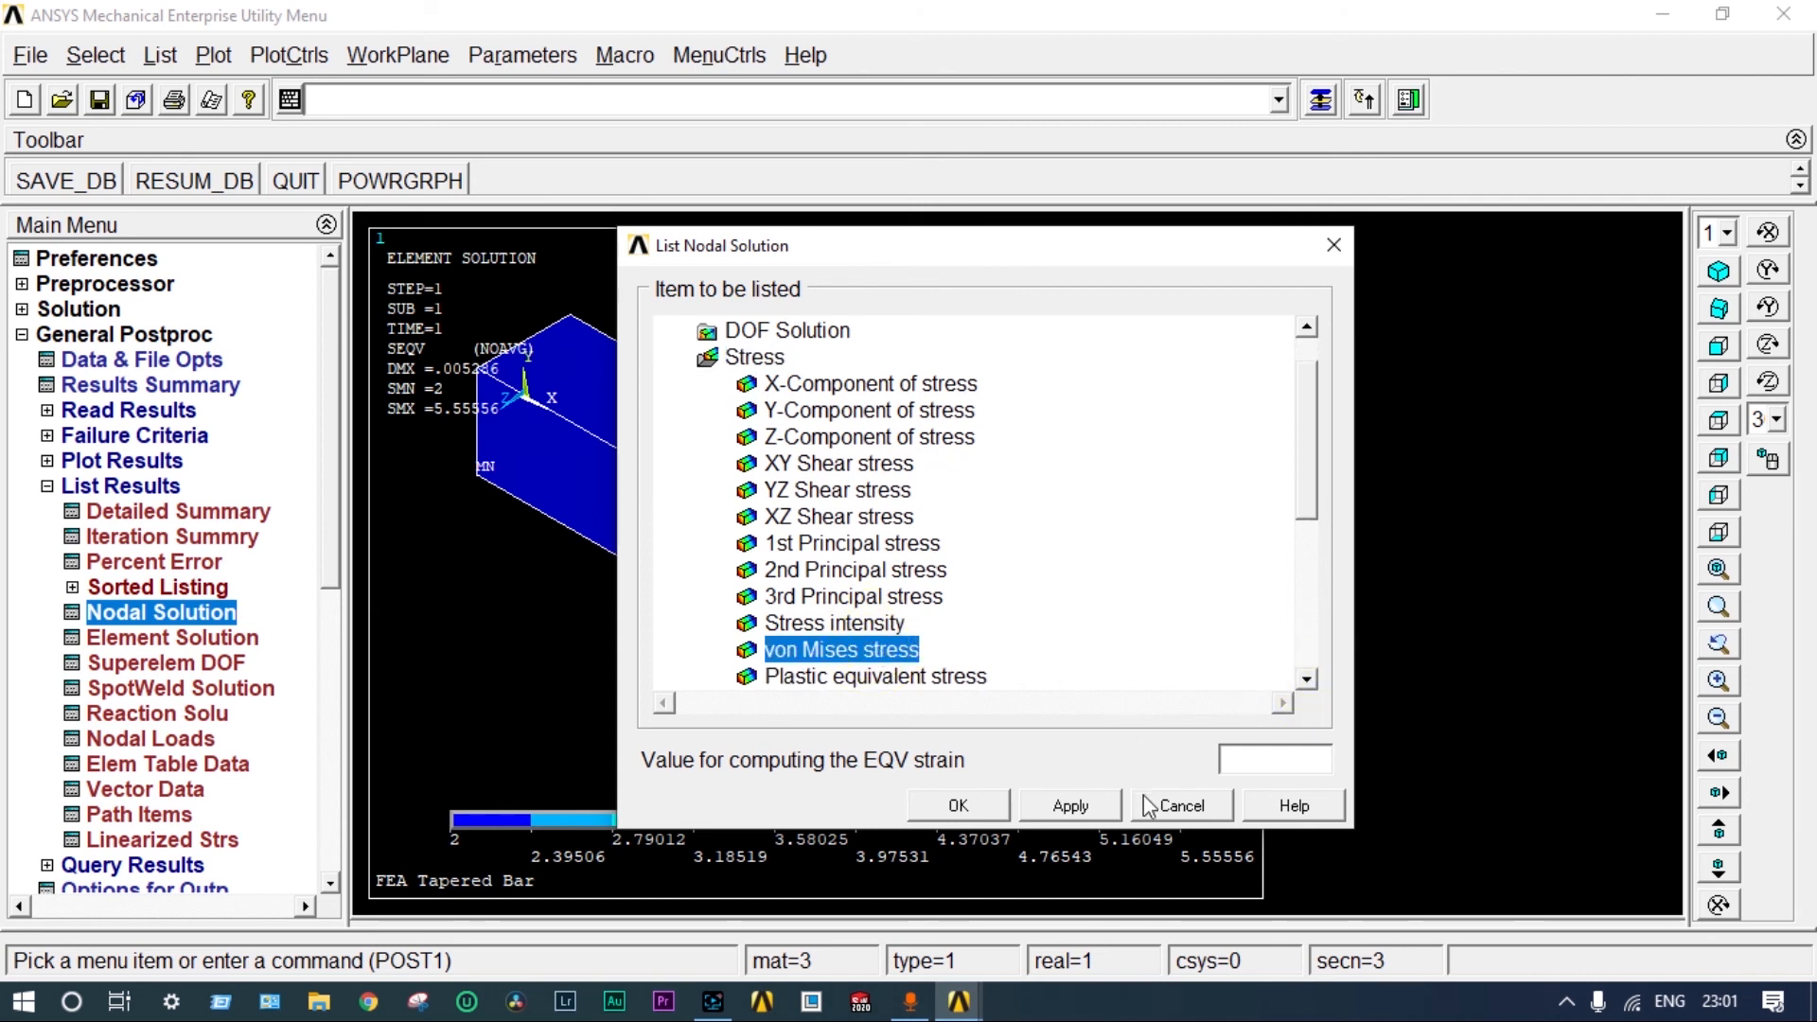
{"action": "left_click", "coordinate": [992, 812]}
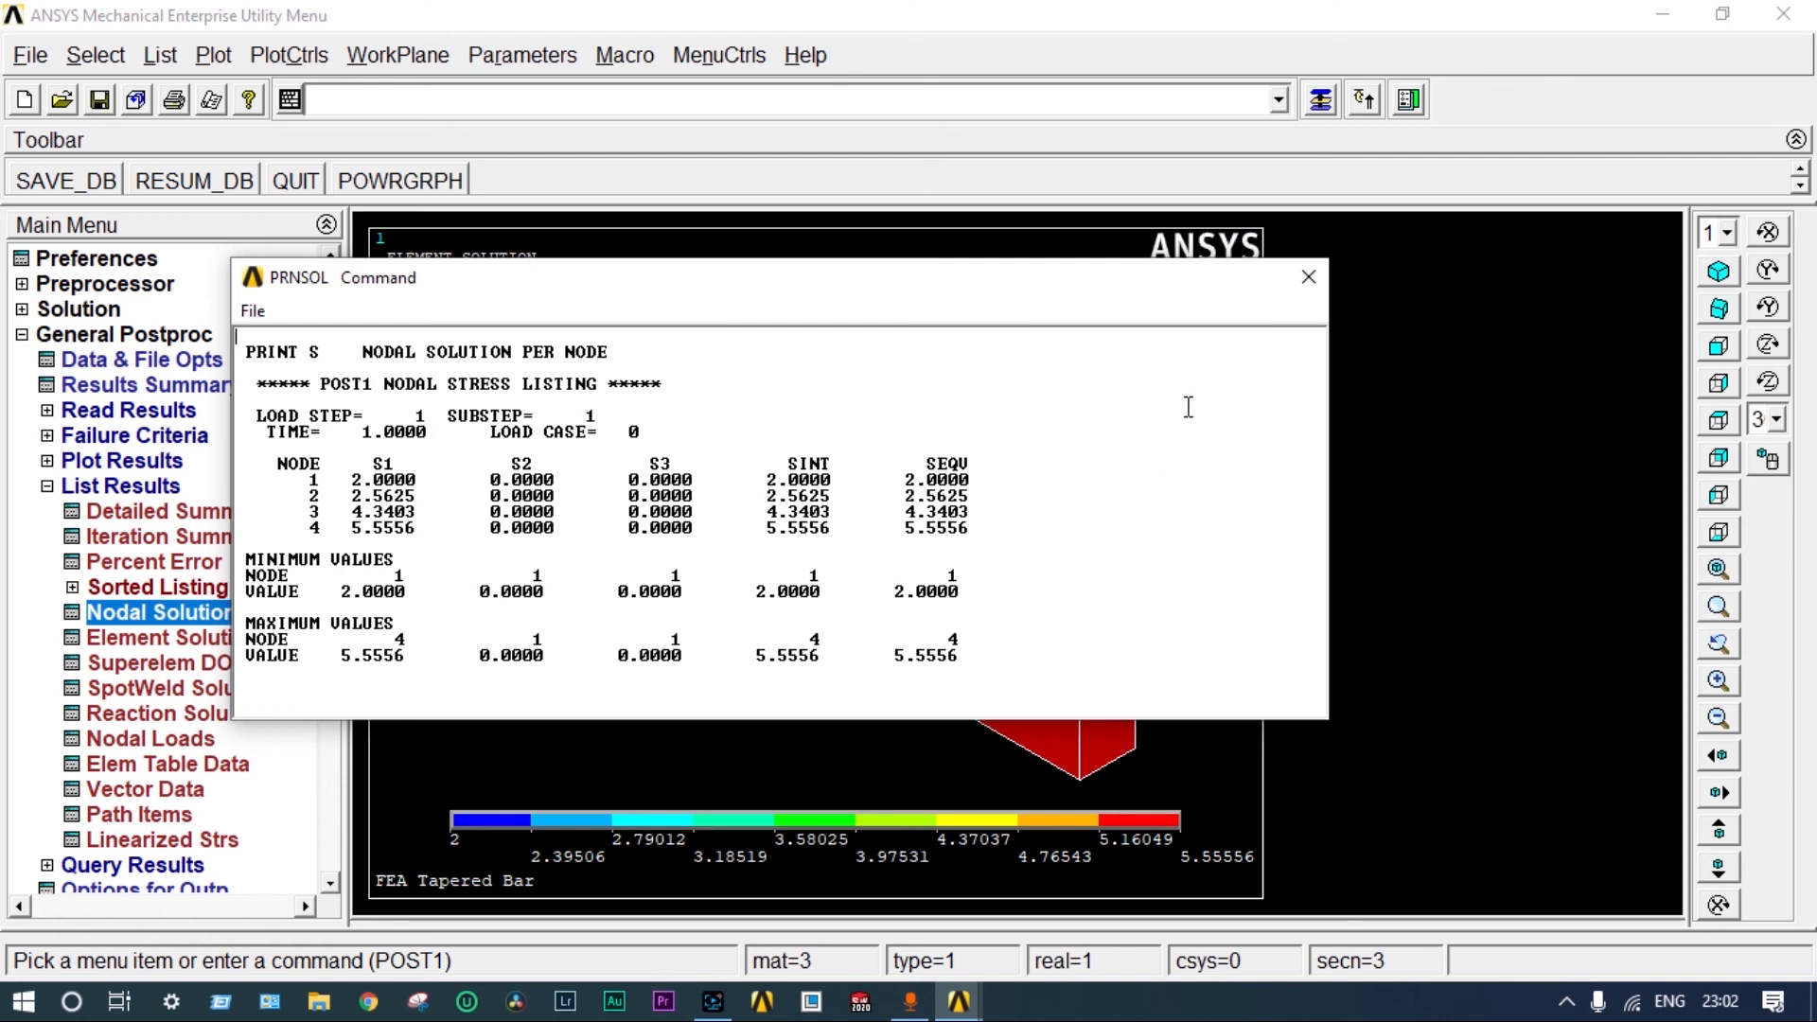
{"action": "left_click", "coordinate": [1309, 278]}
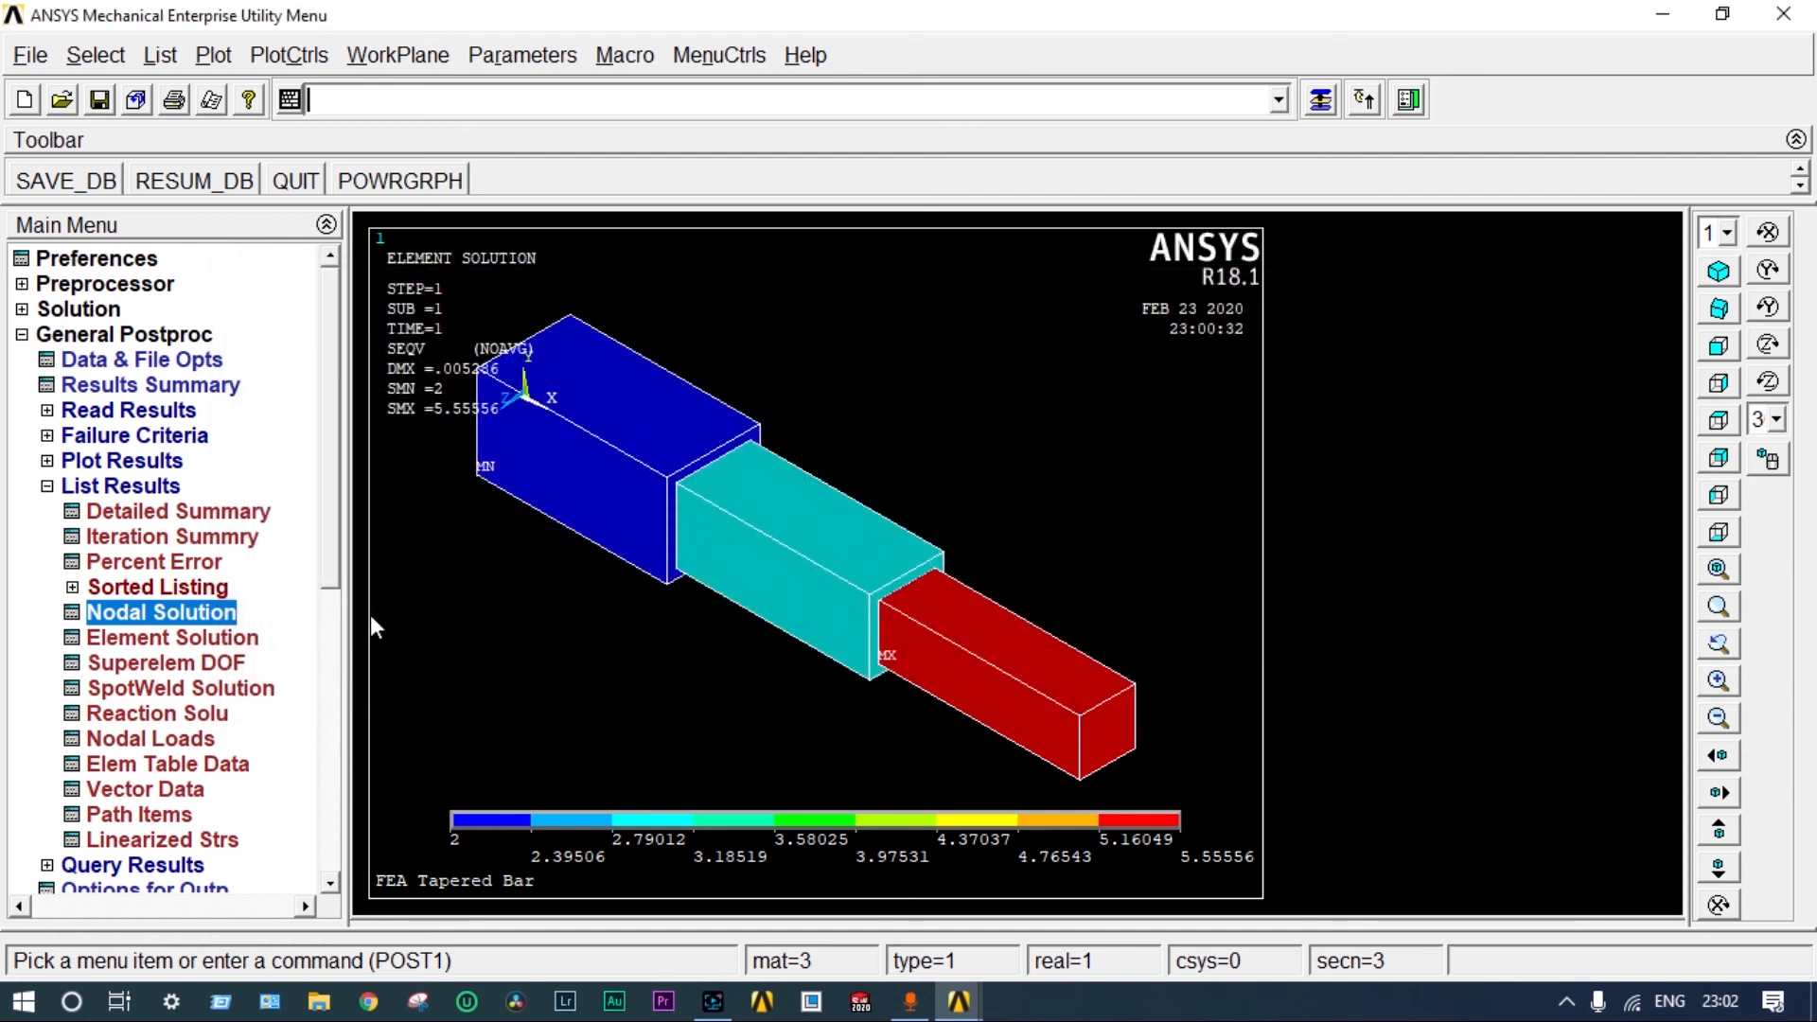
- Define an element table item labelled Stress, using the by-sequence-number results item LS,1
{"action": "left_click_drag", "start_coordinate": [338, 564], "coordinate": [338, 666]}
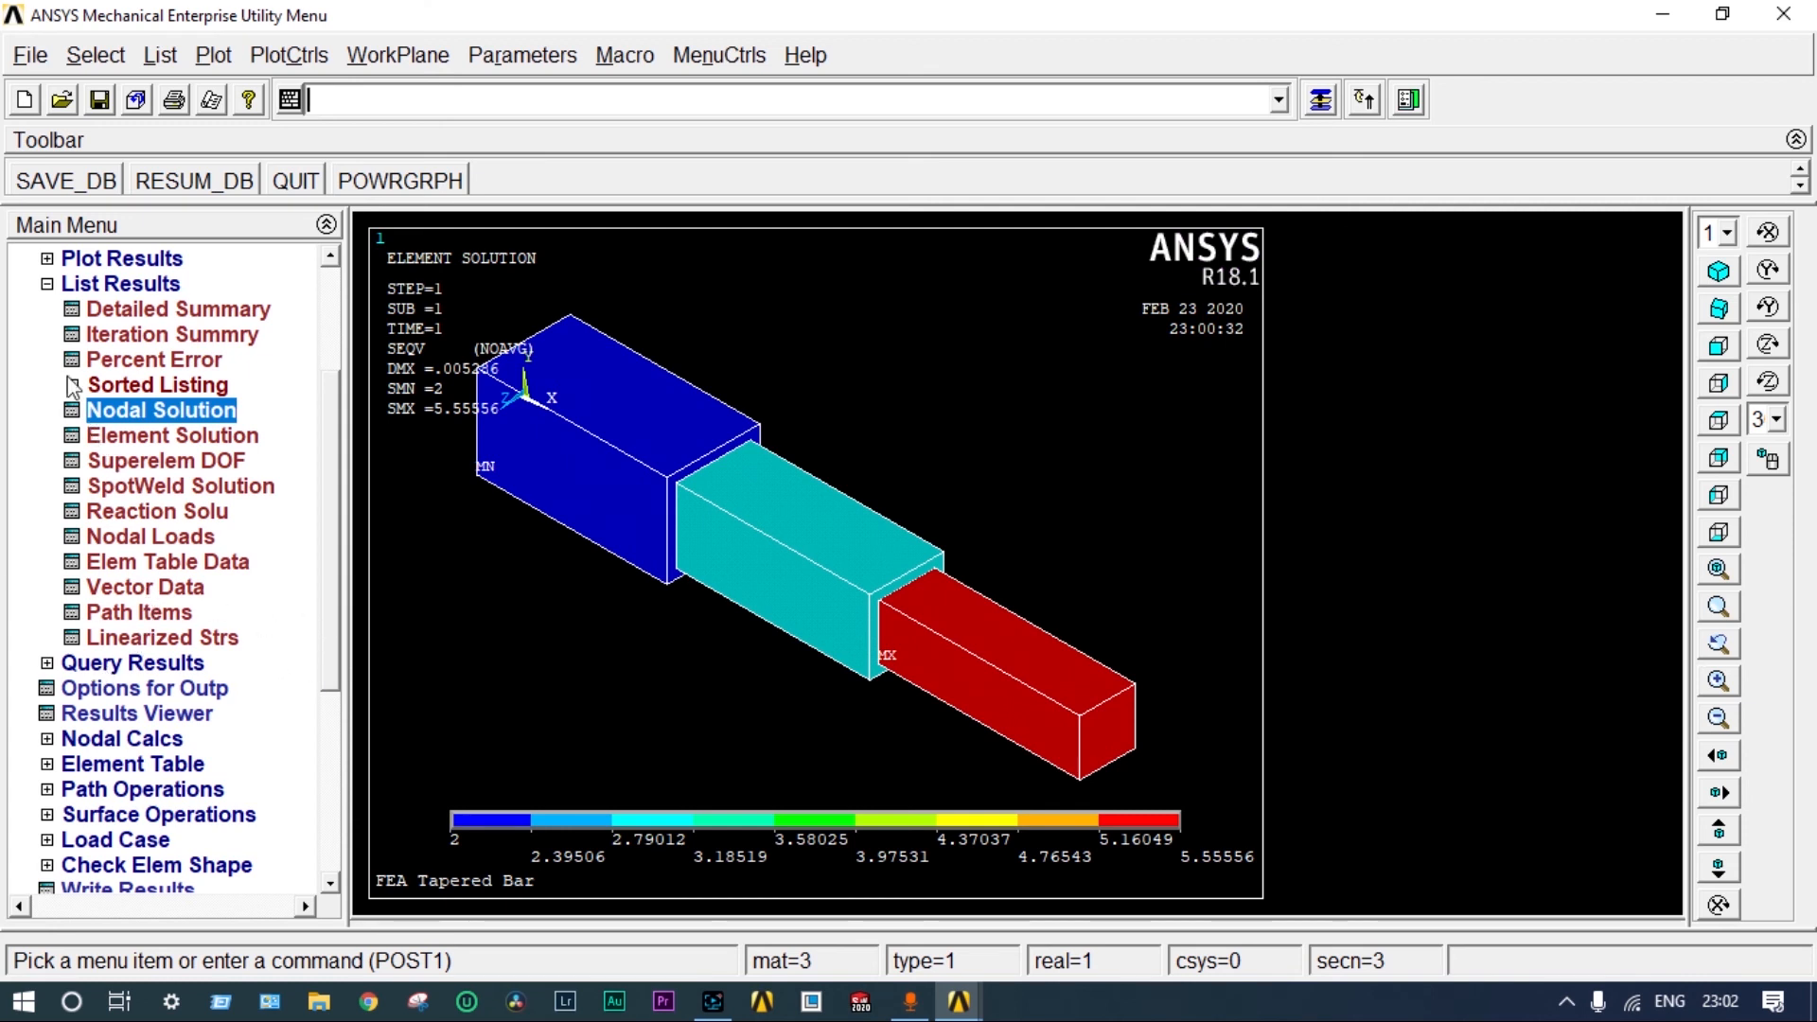
{"action": "left_click", "coordinate": [46, 284]}
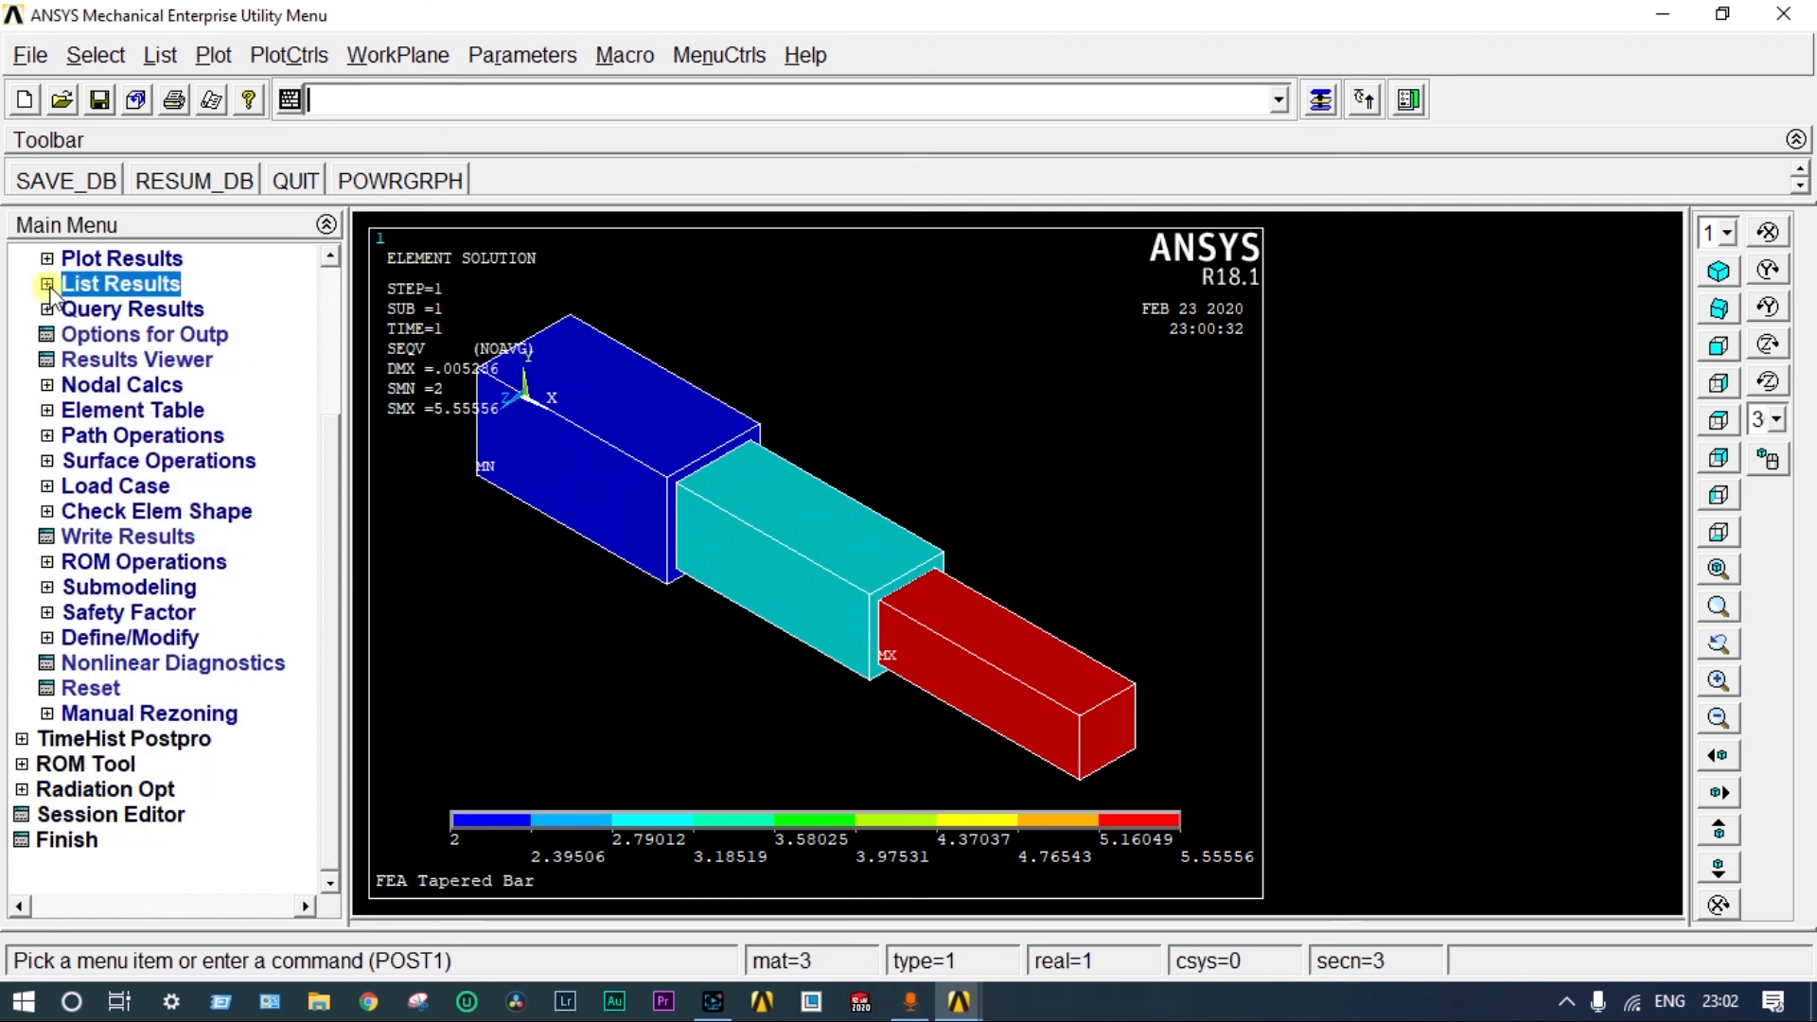
{"action": "left_click", "coordinate": [130, 409]}
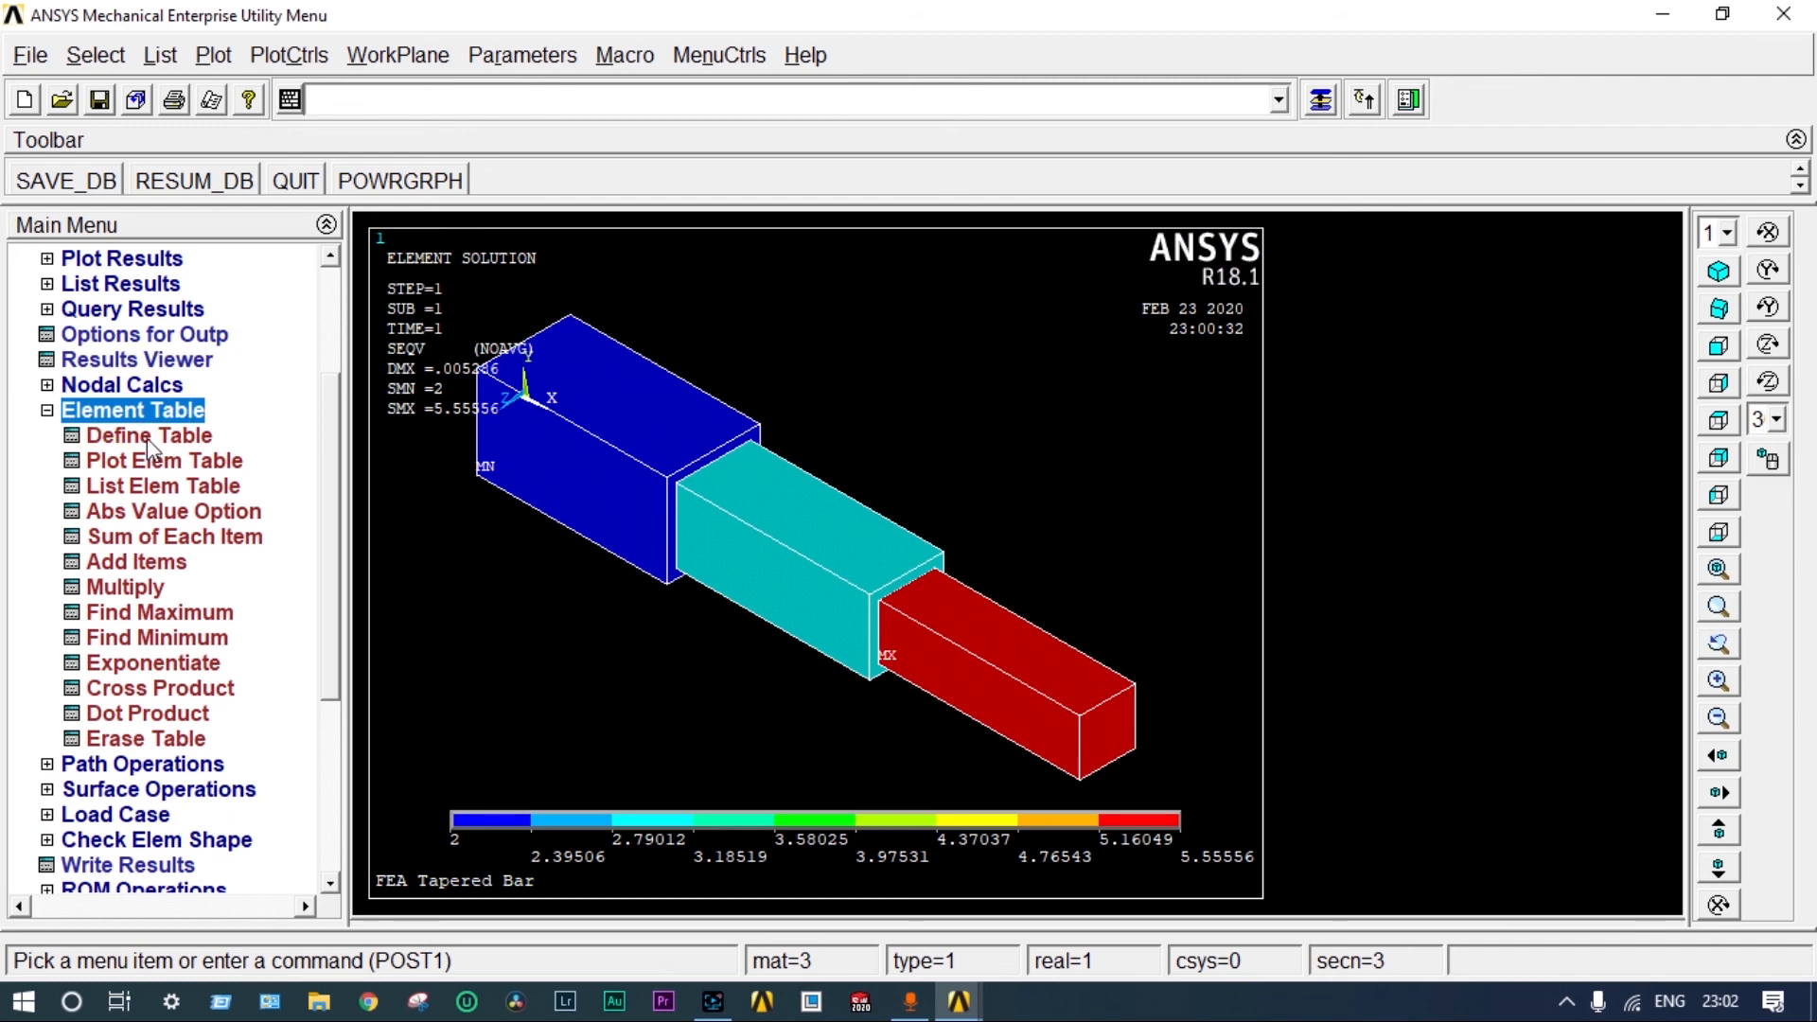
{"action": "left_click", "coordinate": [149, 437]}
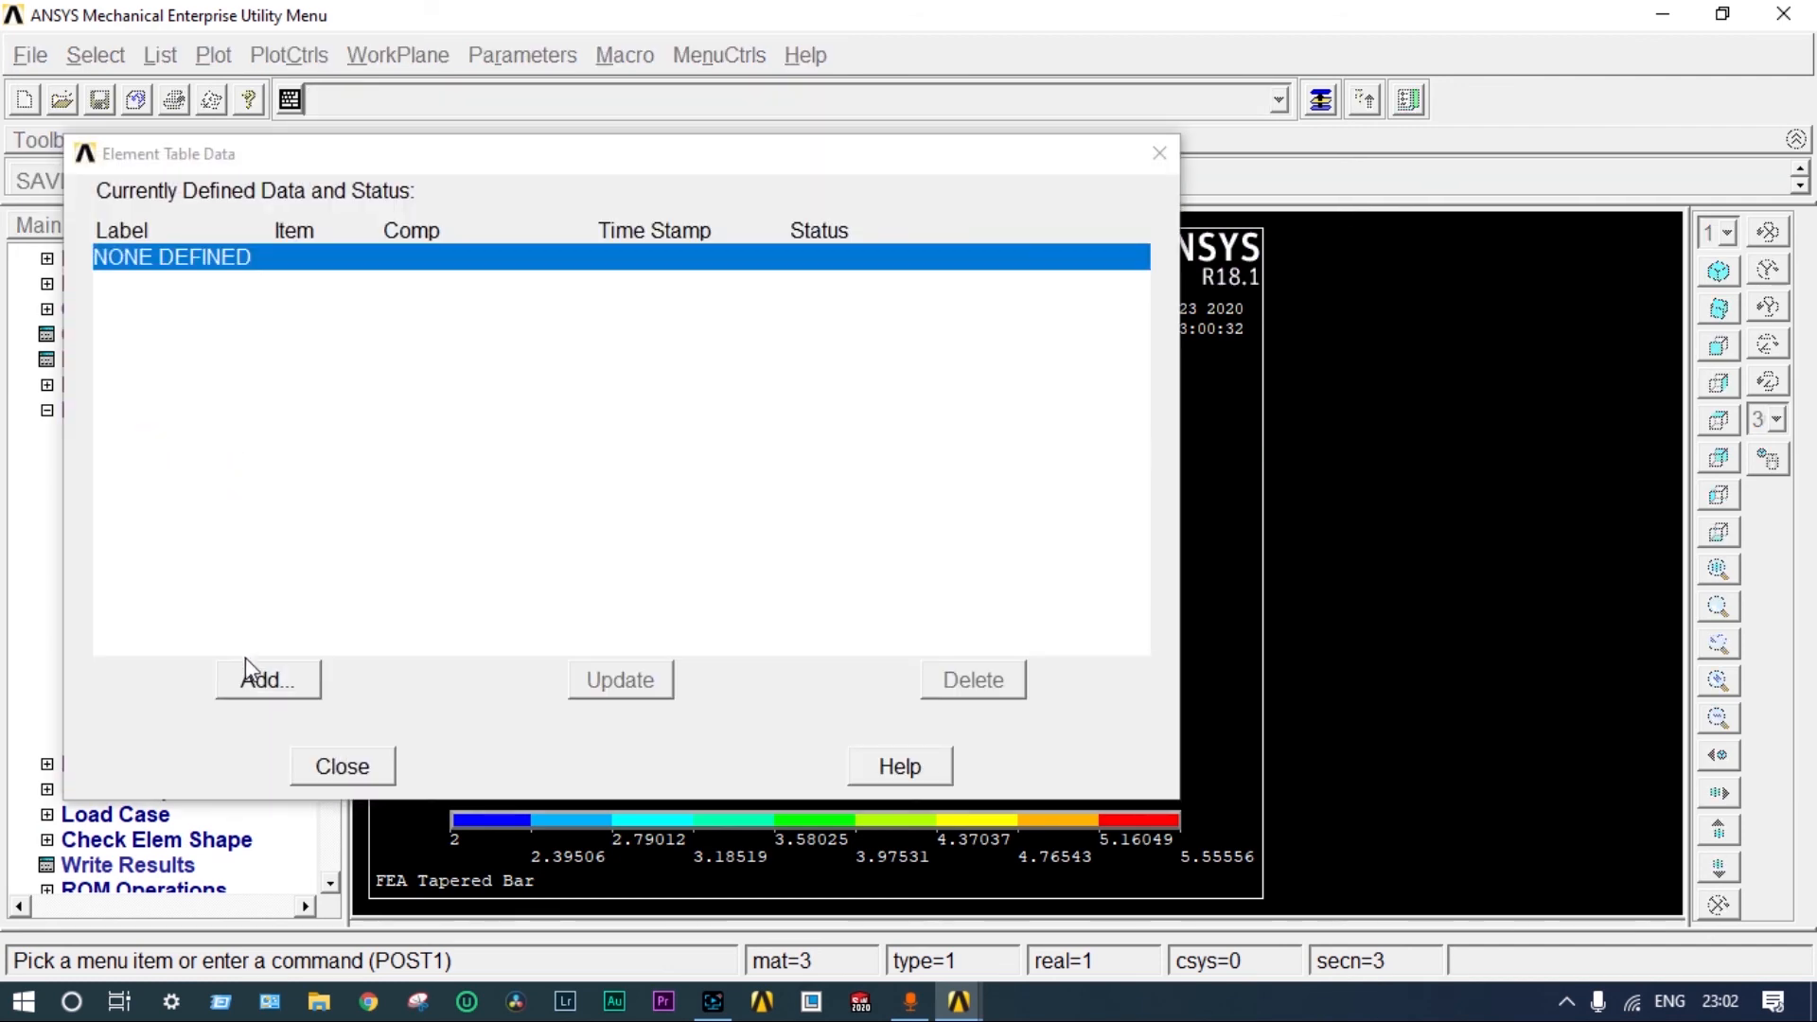
{"action": "left_click", "coordinate": [253, 677]}
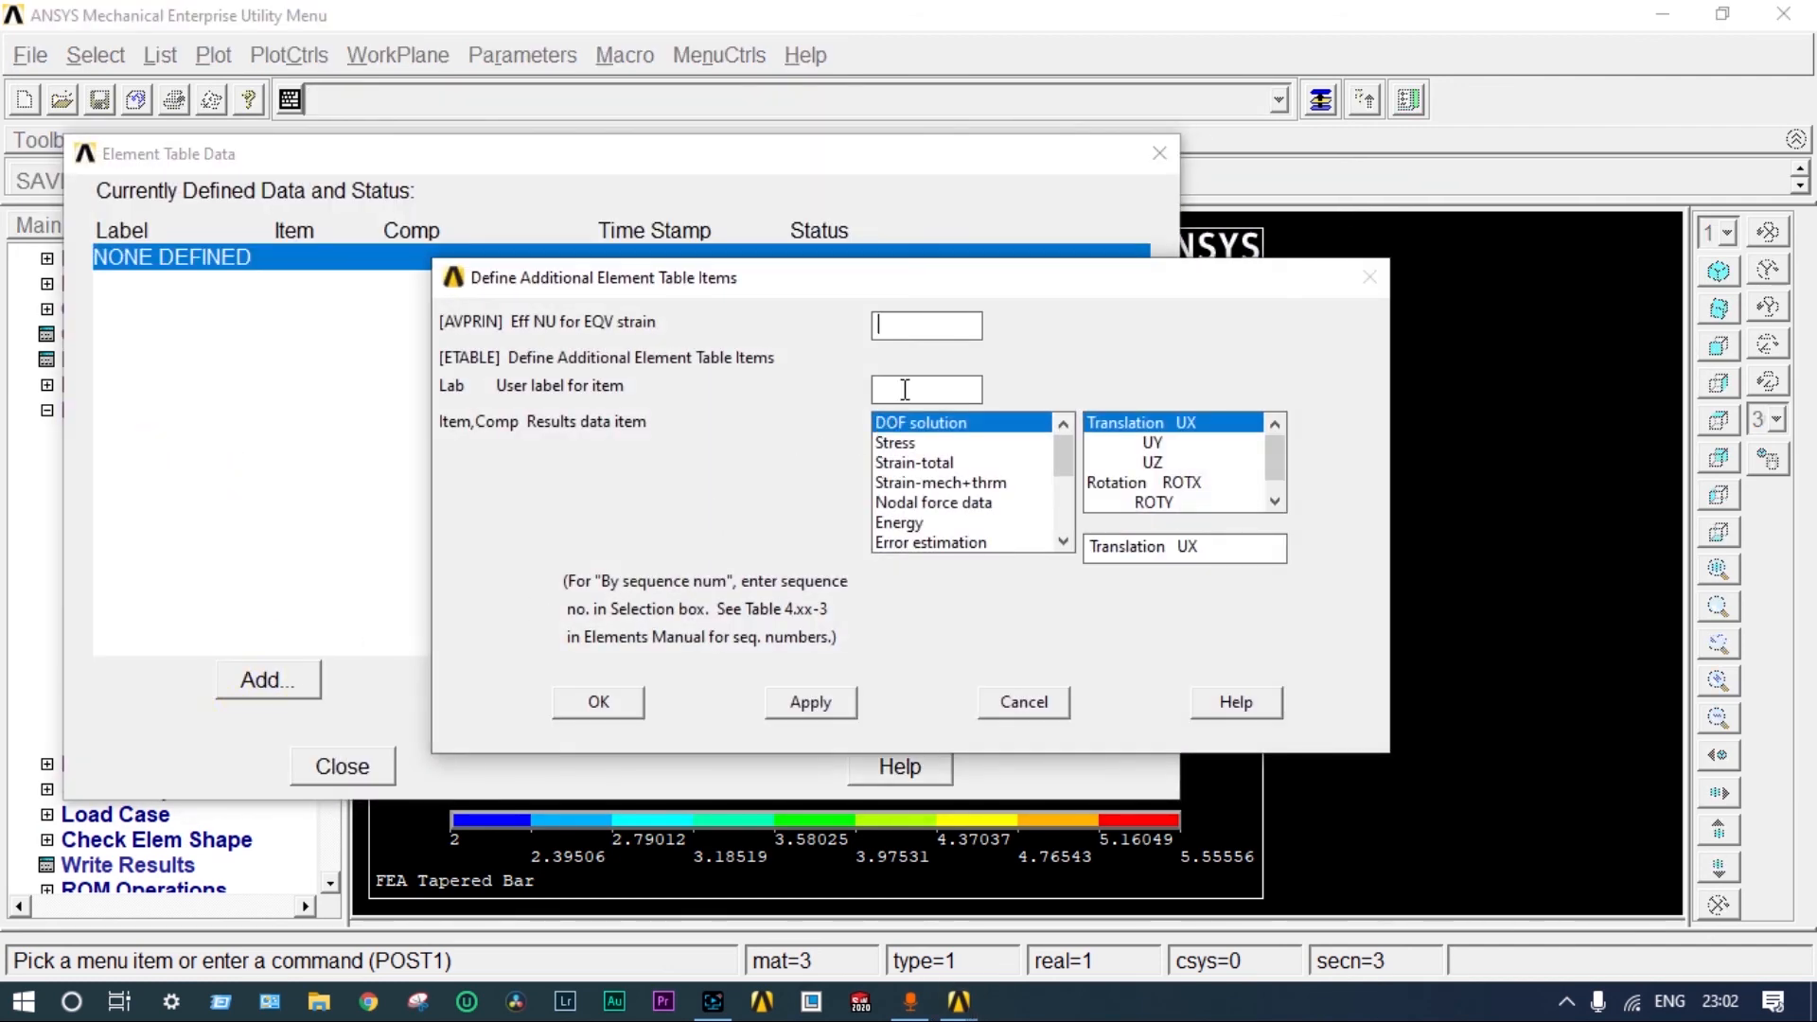
{"action": "left_click", "coordinate": [906, 389]}
{"action": "left_click_drag", "start_coordinate": [1056, 442], "coordinate": [1066, 515]}
{"action": "left_click", "coordinate": [950, 544]}
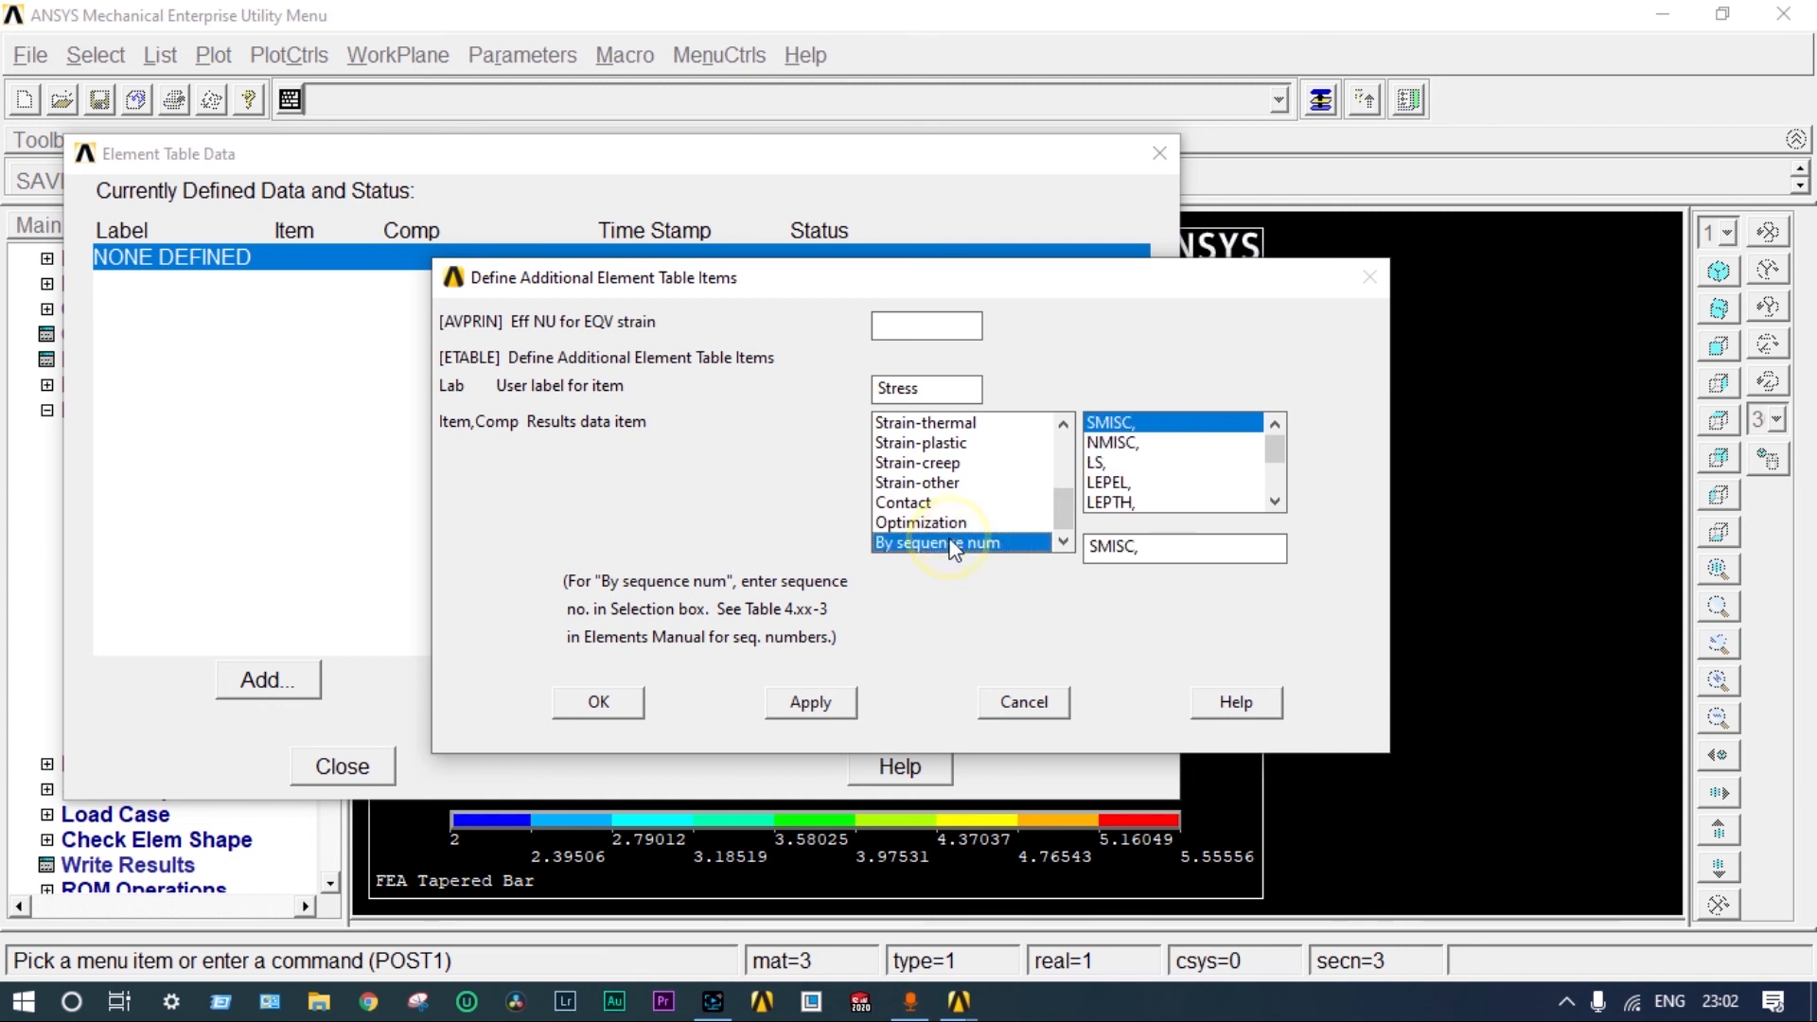
{"action": "left_click", "coordinate": [1099, 465]}
{"action": "left_click", "coordinate": [1121, 546]}
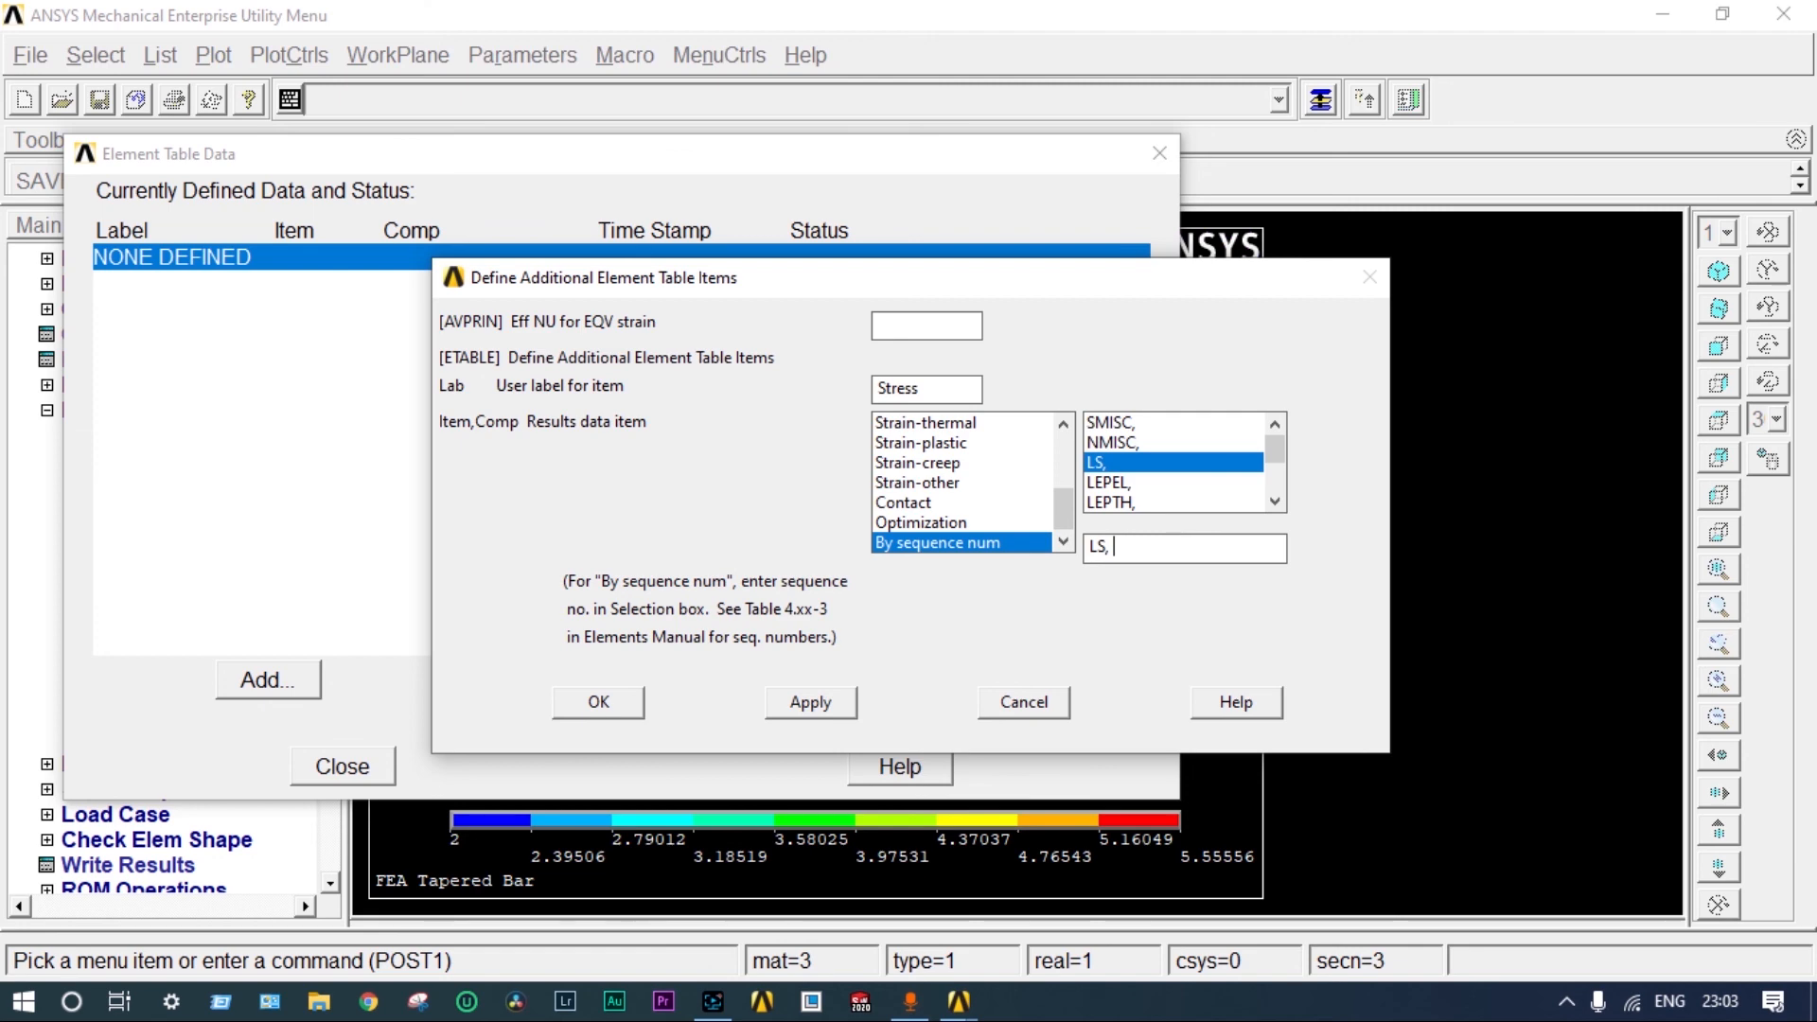
{"action": "type", "text": "1"}
{"action": "left_click", "coordinate": [622, 706]}
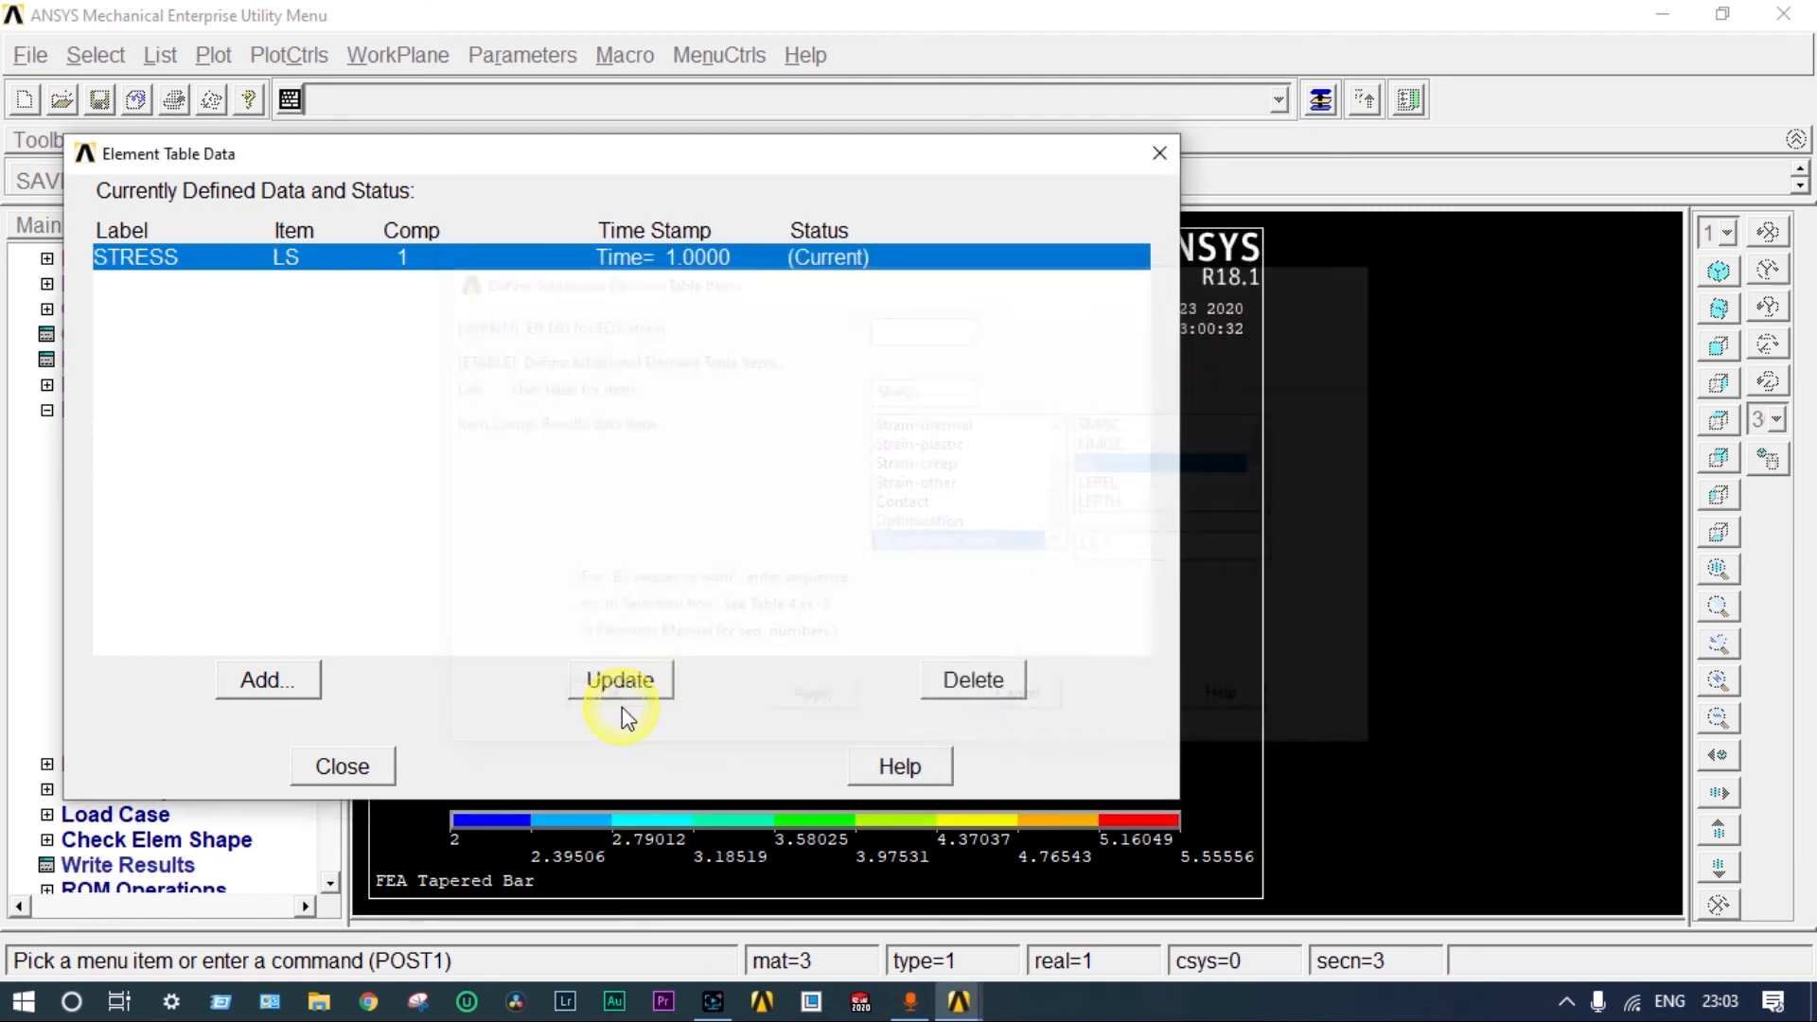
{"action": "left_click", "coordinate": [342, 765]}
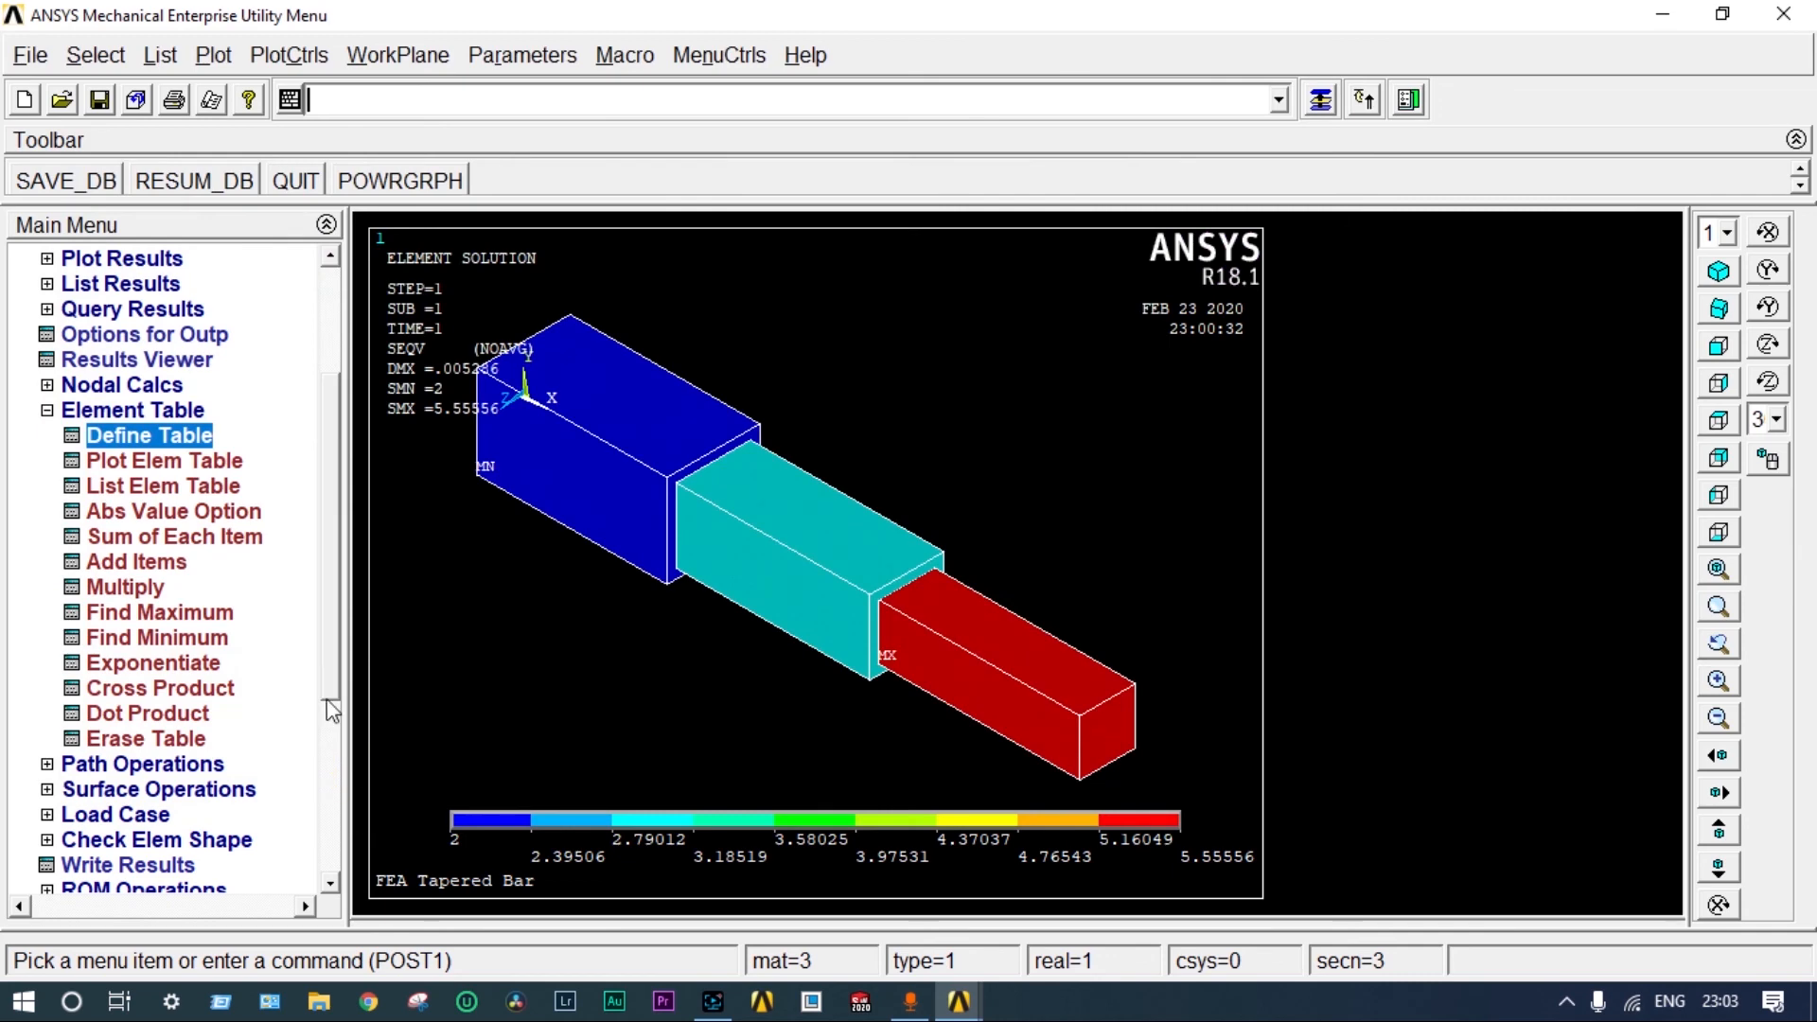
- Plot the STRESS element table item without averaging at common nodes, and list its values per element
{"action": "left_click", "coordinate": [196, 460]}
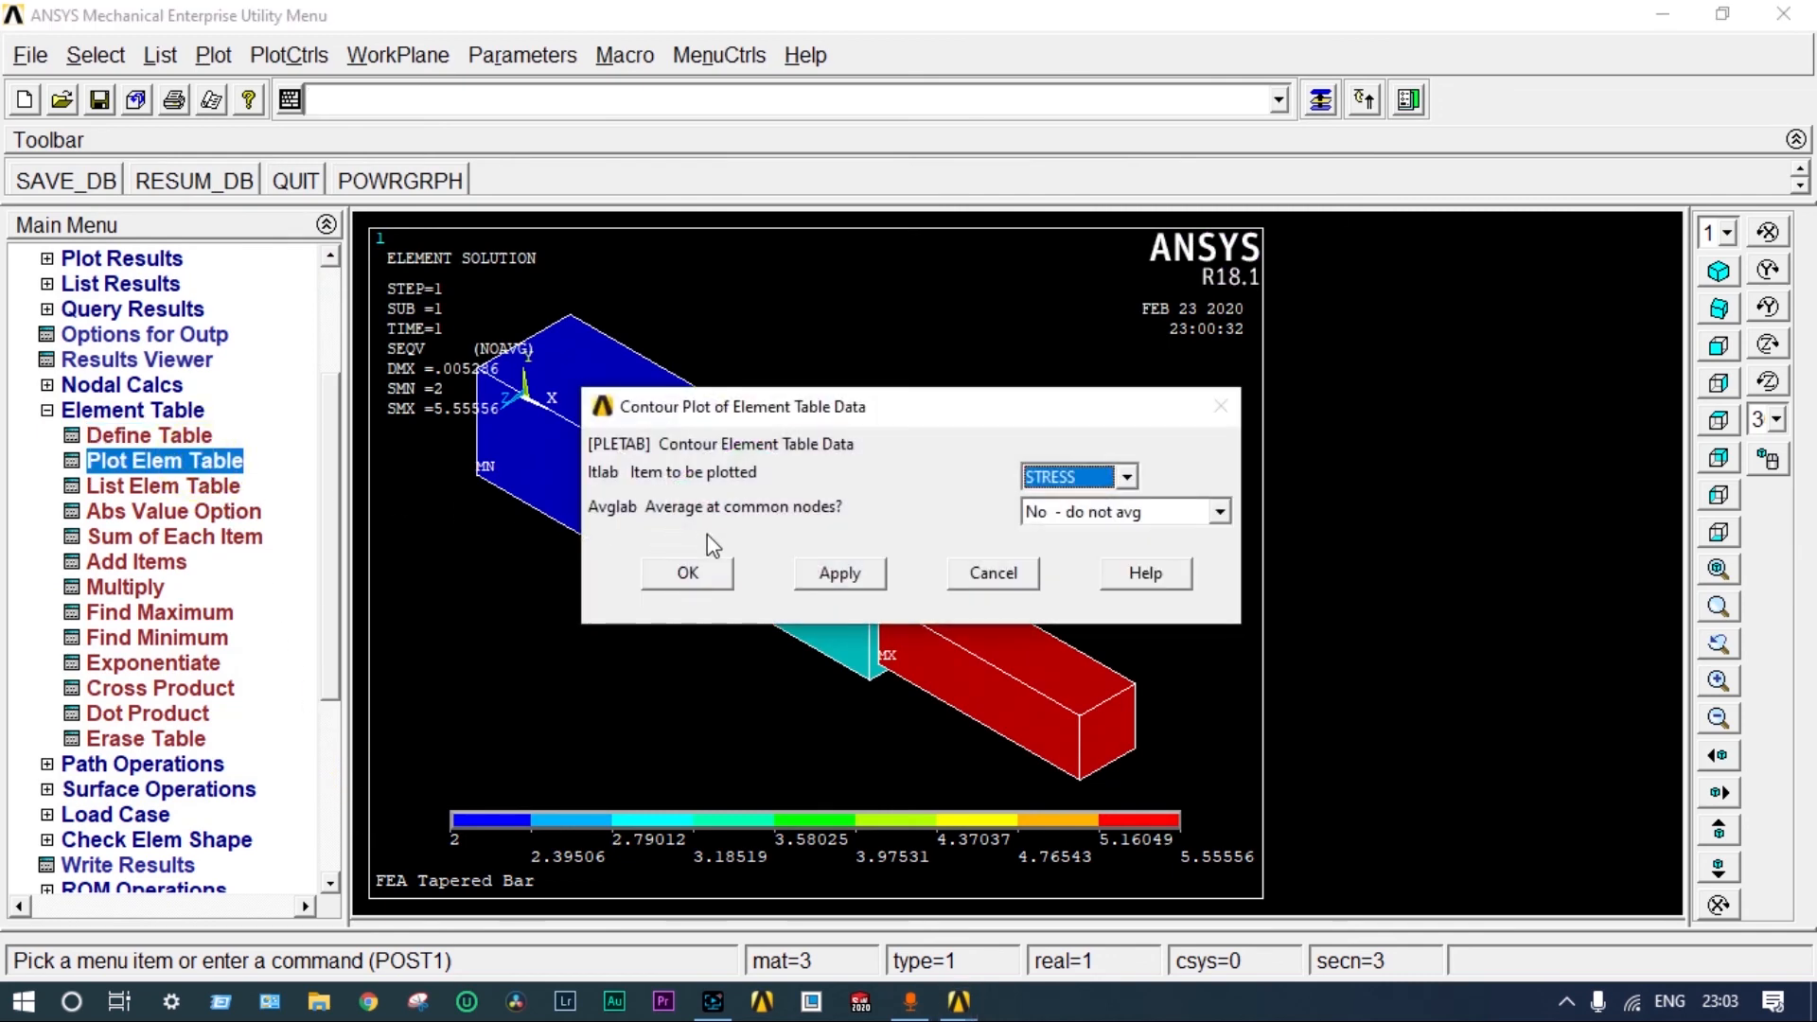
{"action": "left_click", "coordinate": [698, 576]}
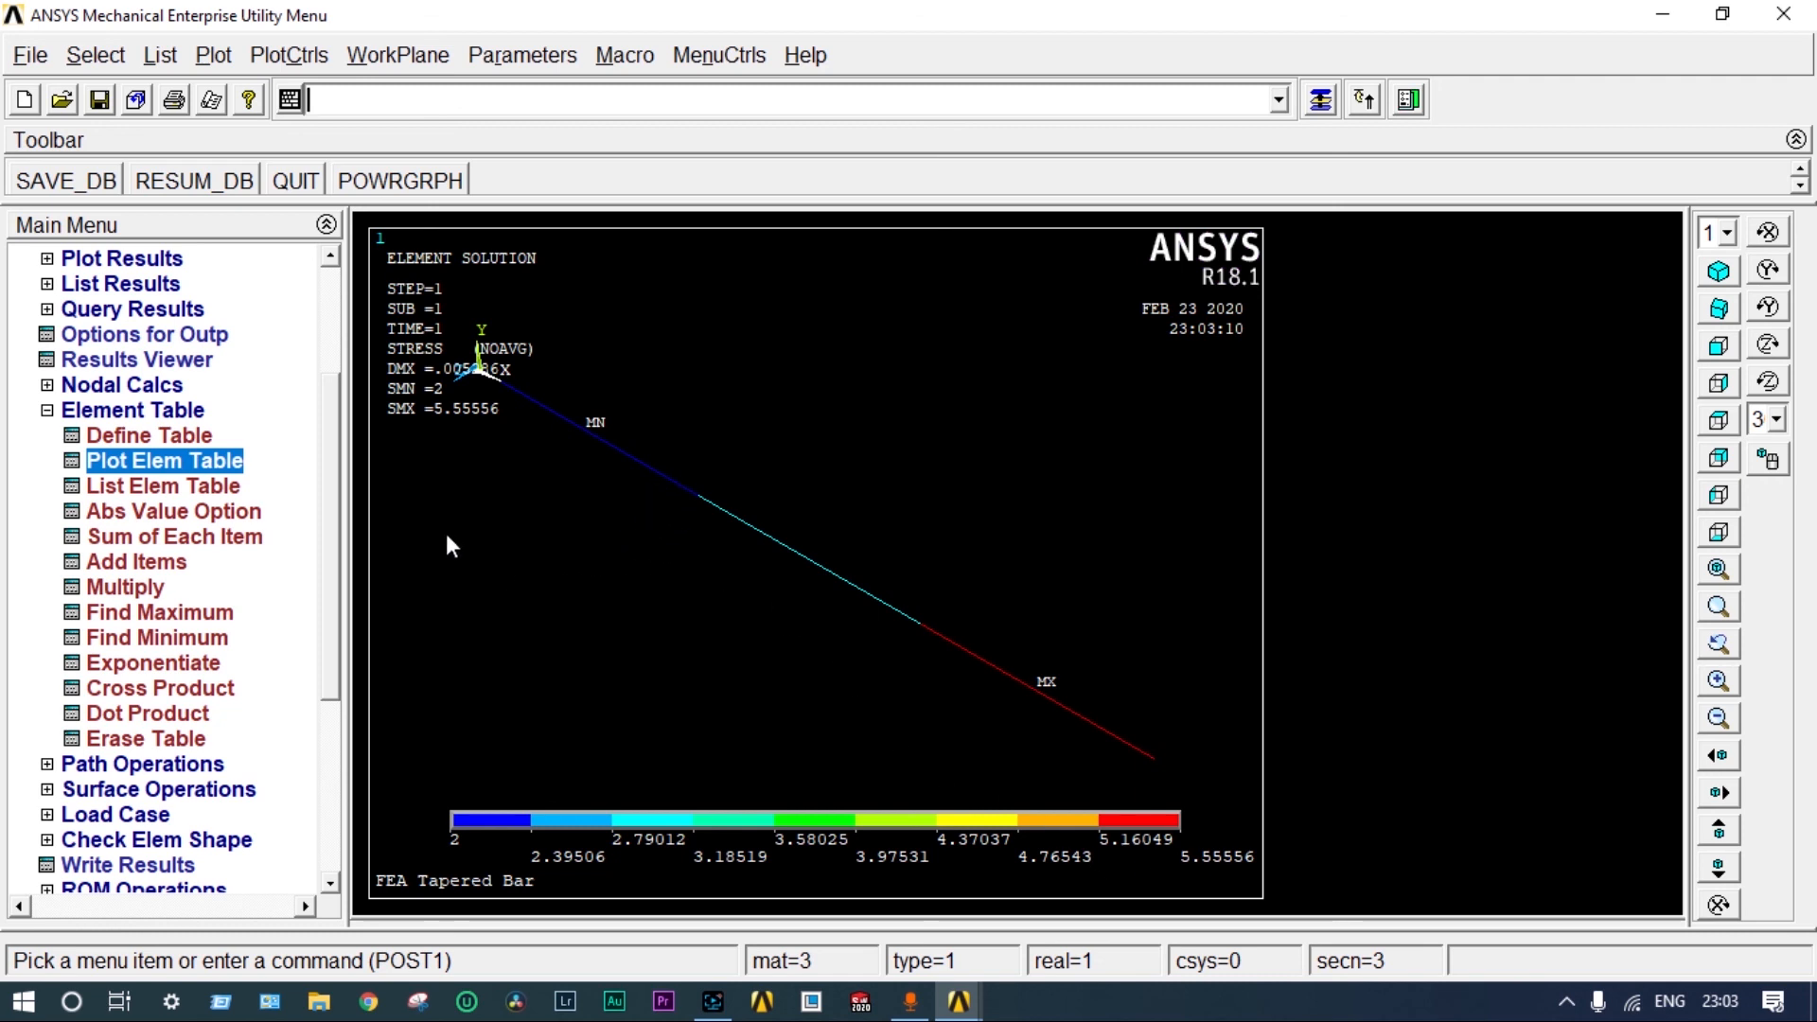
{"action": "left_click", "coordinate": [192, 487]}
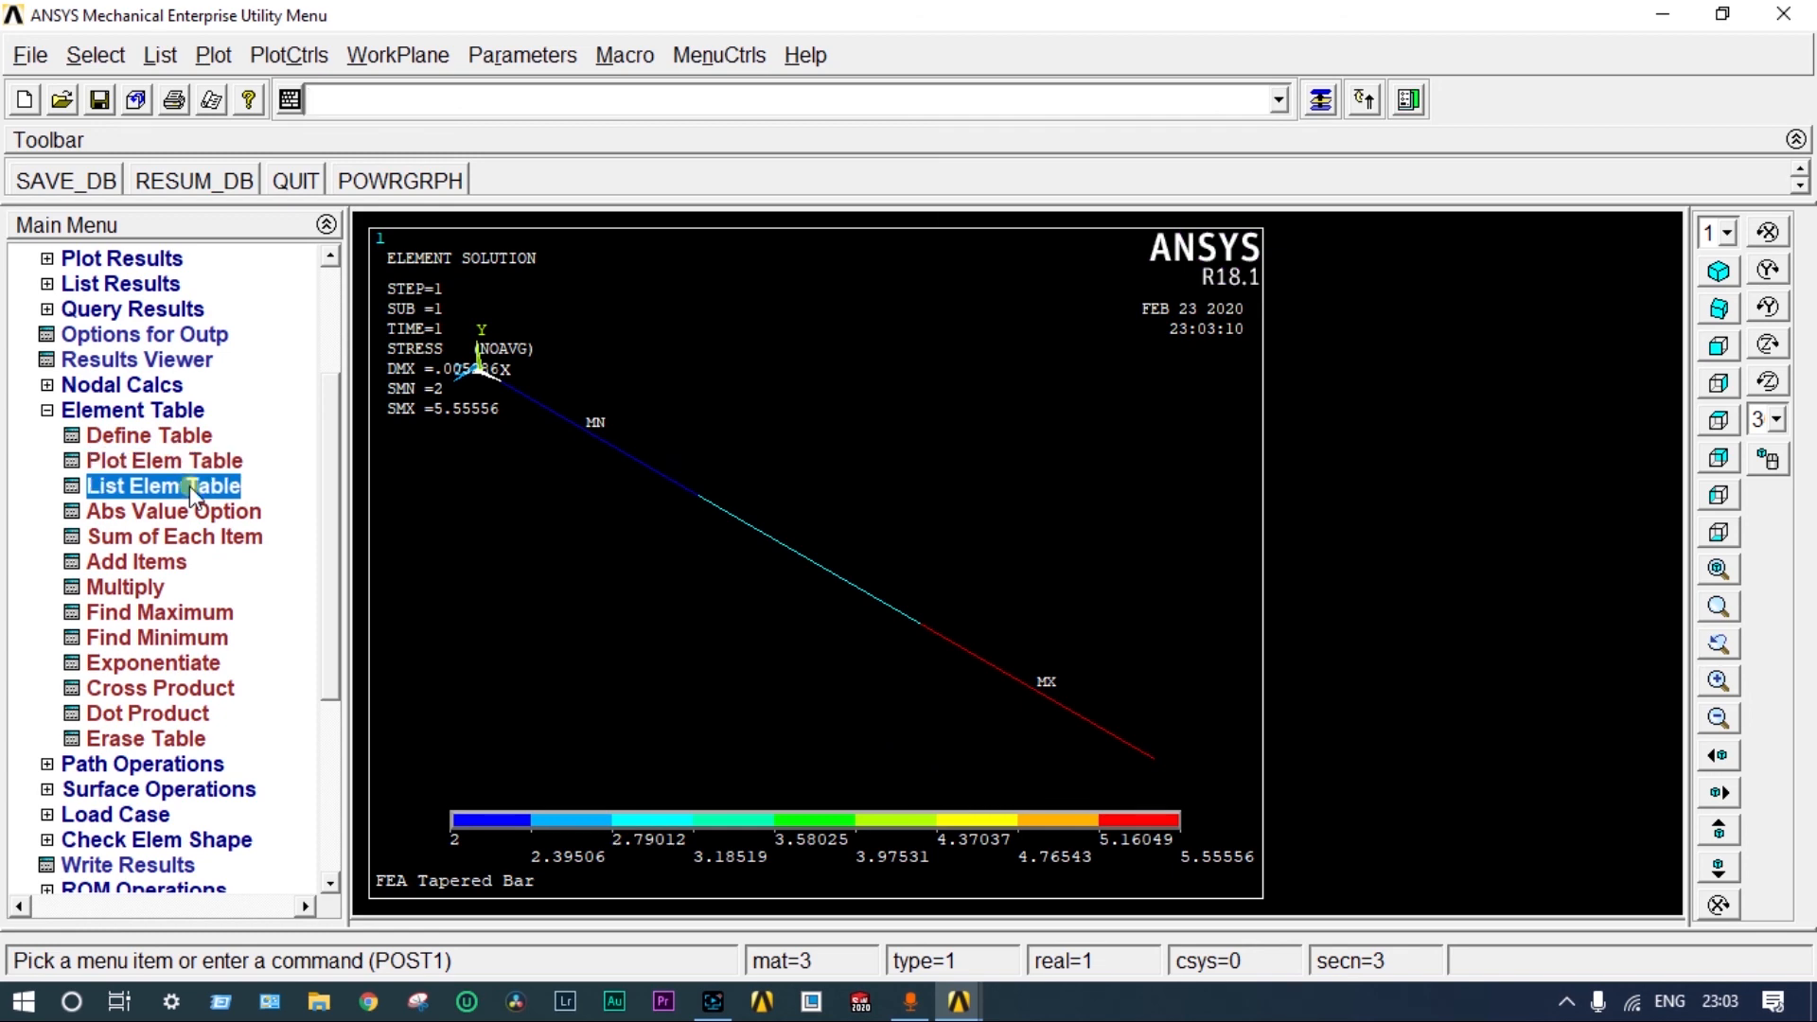
{"action": "left_click", "coordinate": [704, 598]}
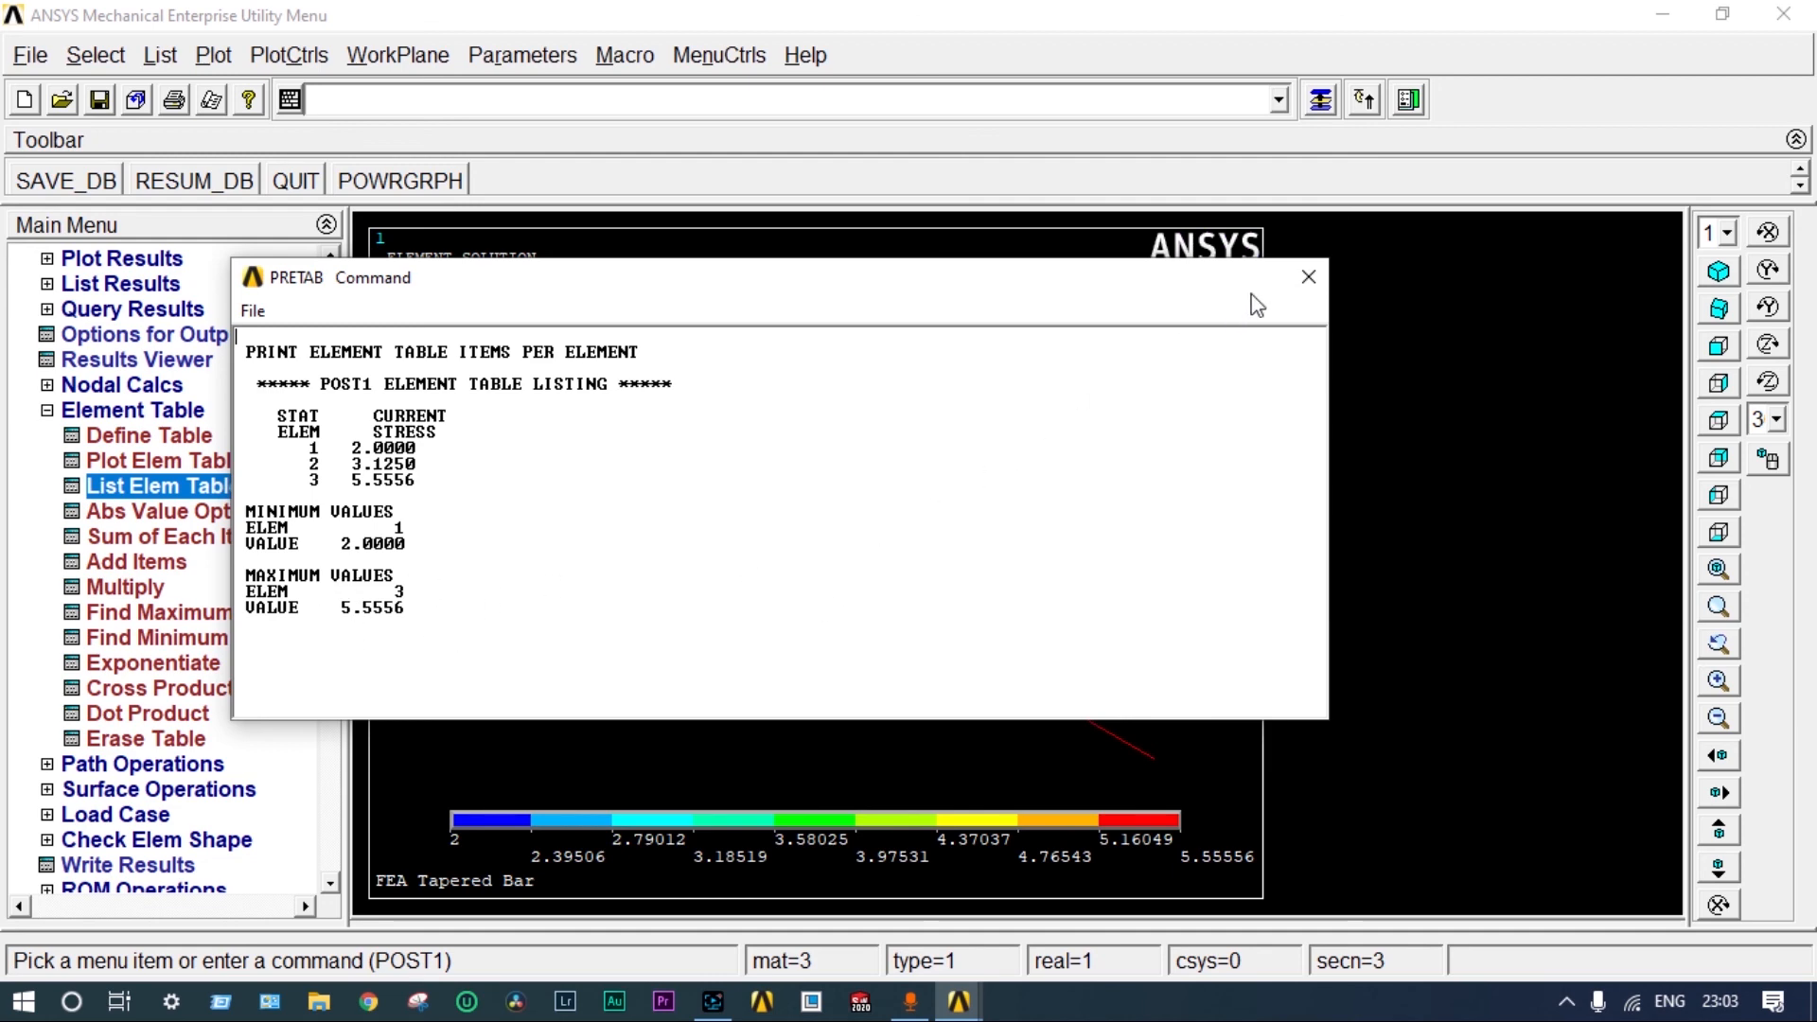
{"action": "left_click", "coordinate": [1308, 276]}
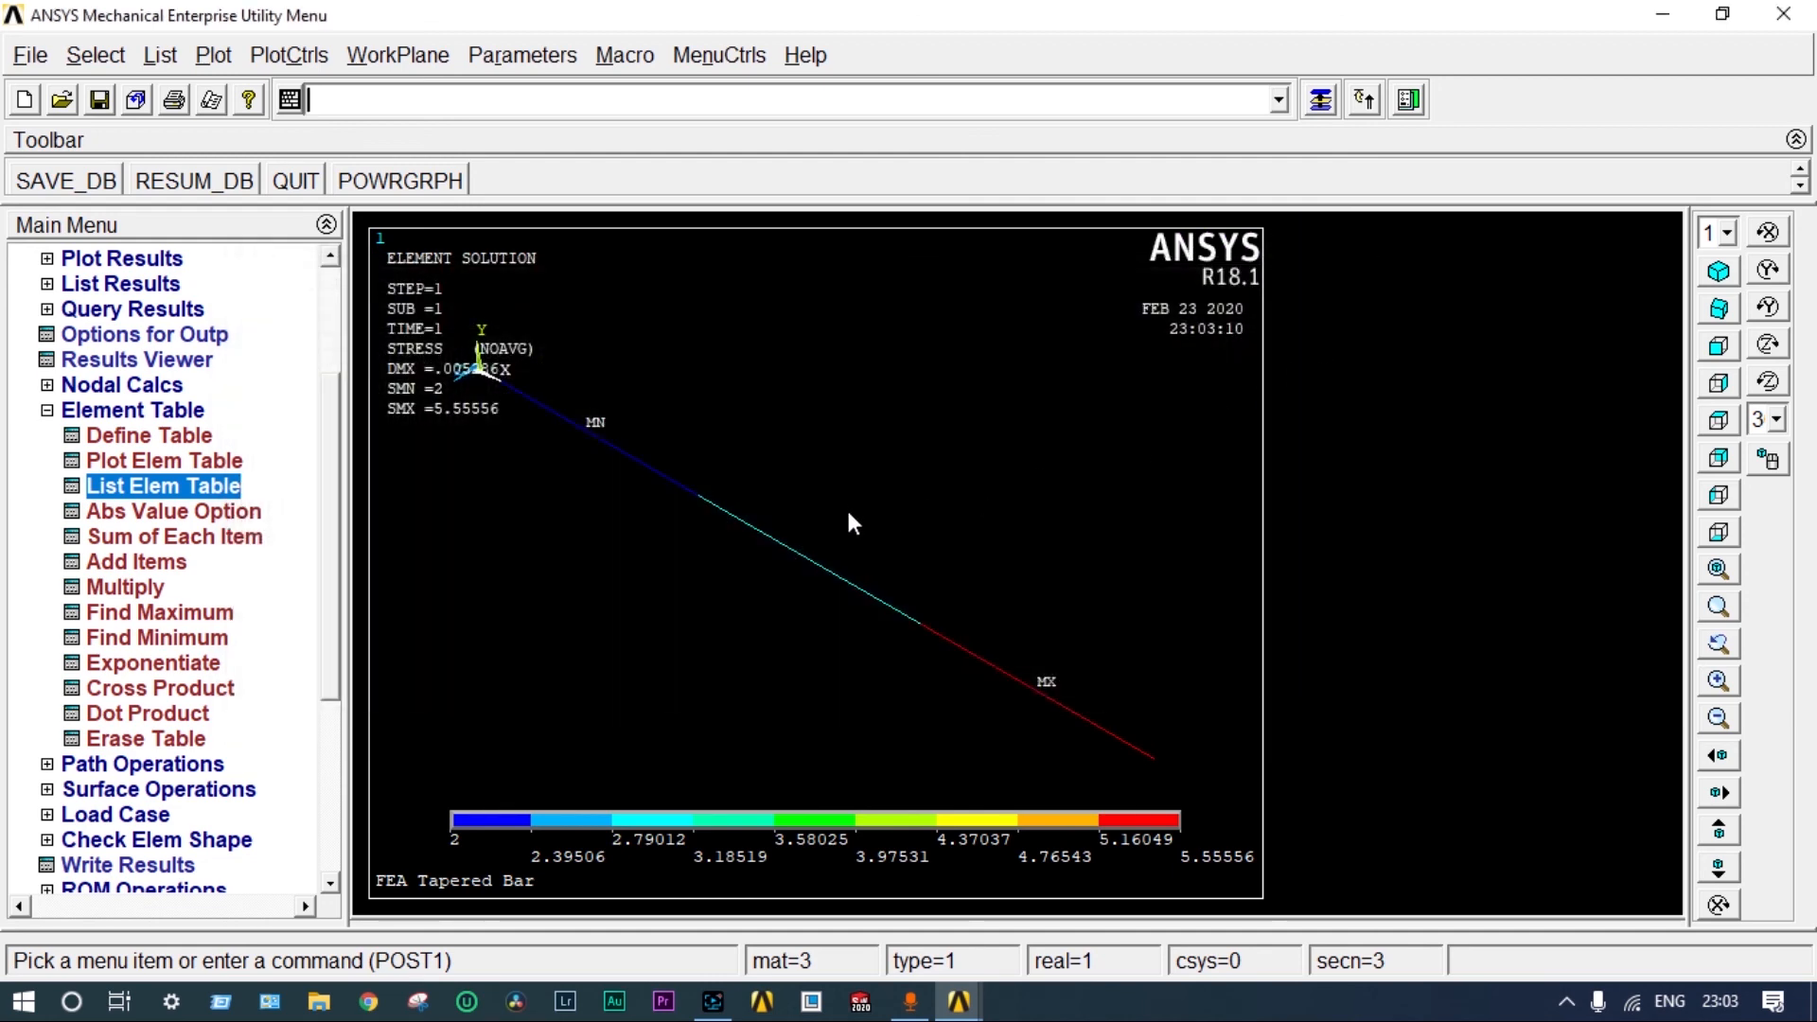